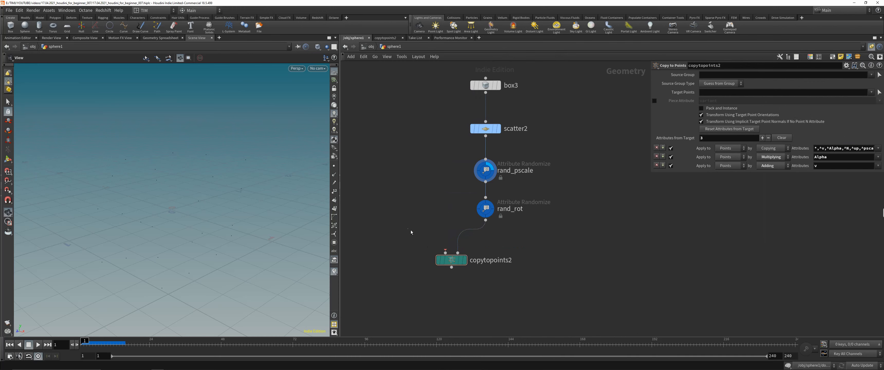
Step: Display copytopoints2, duplicate box3 beside the scatter chain, and wire the copy in as the geometry to copy
click(464, 260)
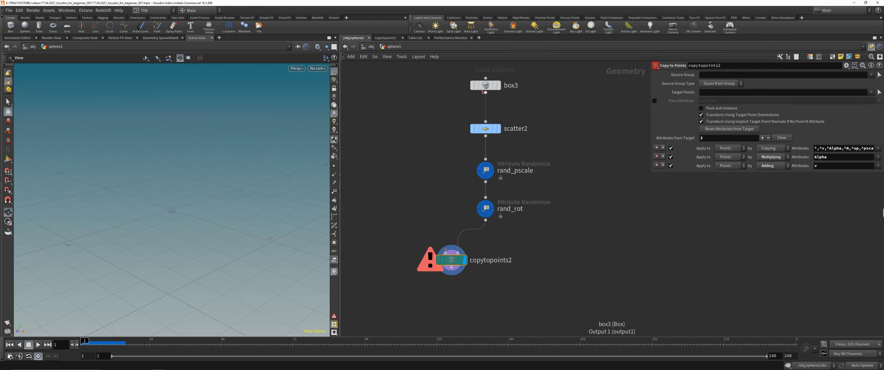
alt+drag(482, 85, 378, 180)
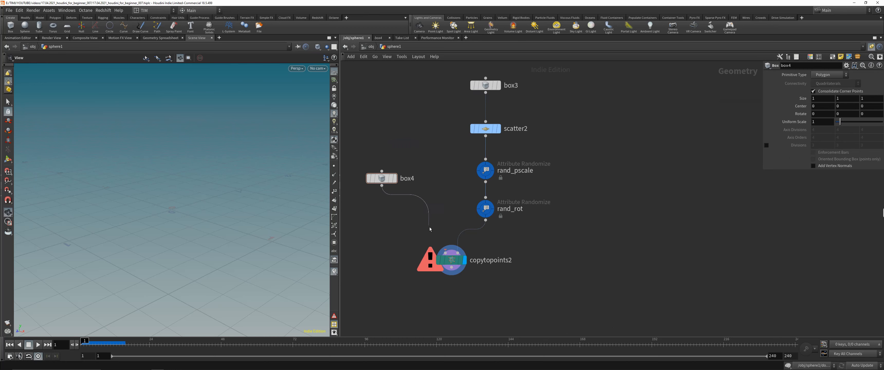
drag(430, 229, 446, 252)
click(456, 260)
click(394, 178)
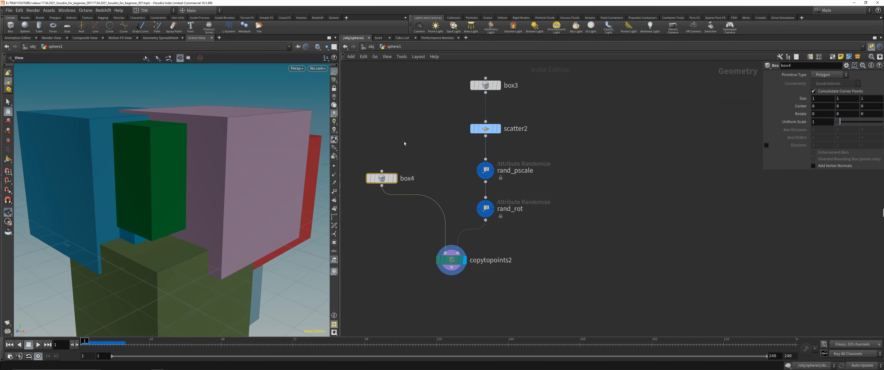
click(451, 260)
click(464, 260)
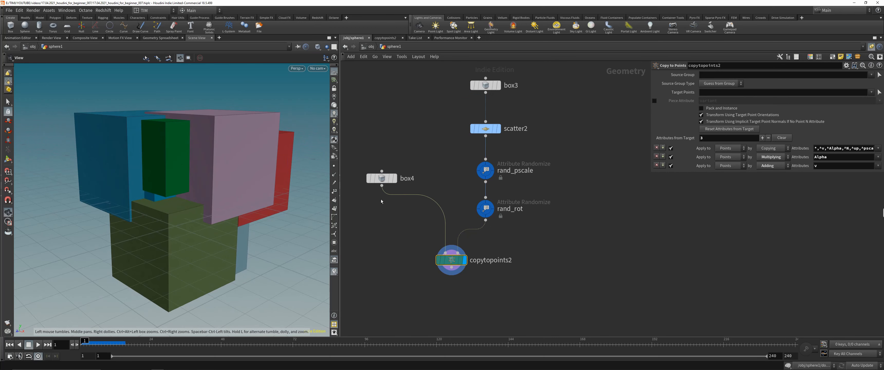
Step: Set the attribute name of the rand_rot node to N
click(485, 208)
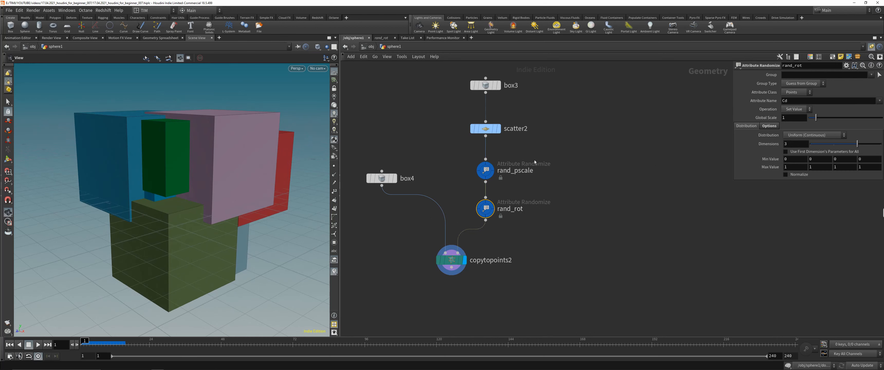
double_click(797, 101)
text(N)
key(Return)
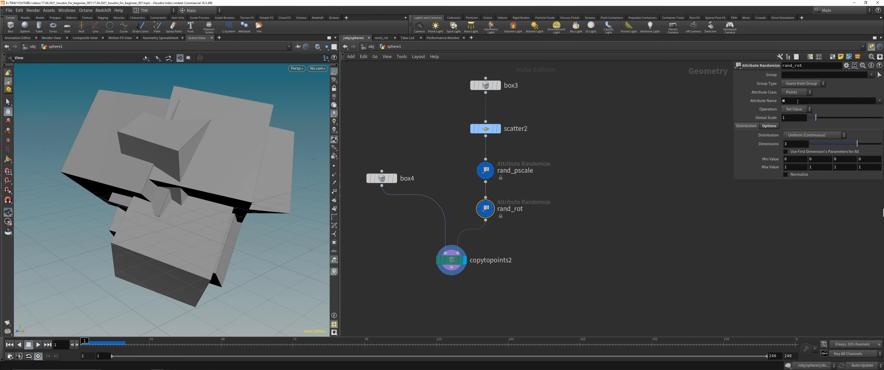
Step: Set rand_rot's distribution to Inside Sphere and its global seed to 4.2
click(787, 136)
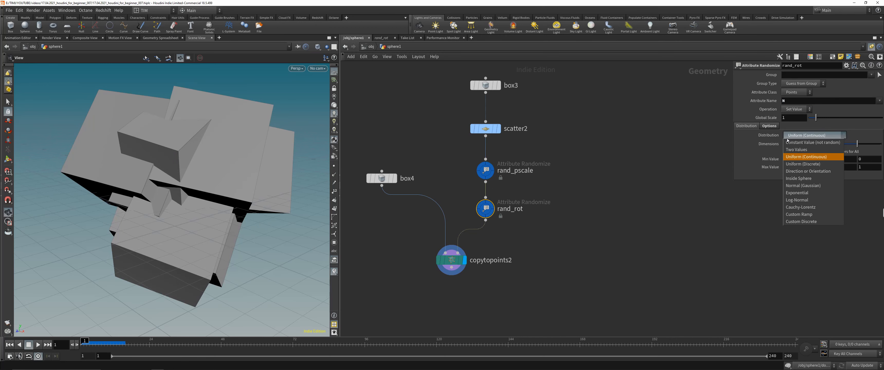
click(799, 179)
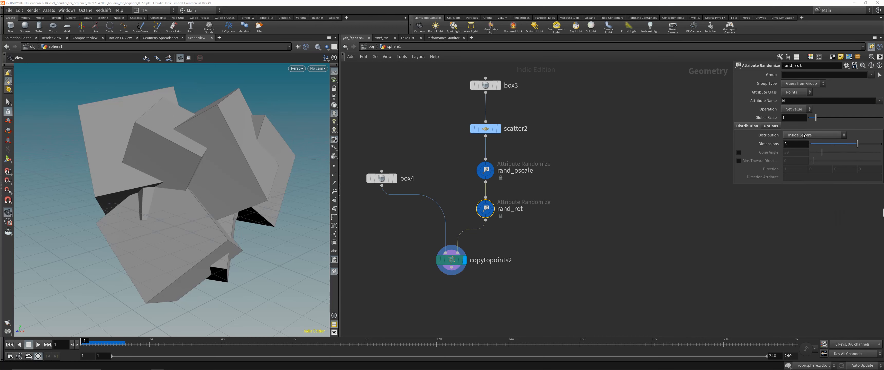
click(768, 128)
drag(865, 154, 839, 151)
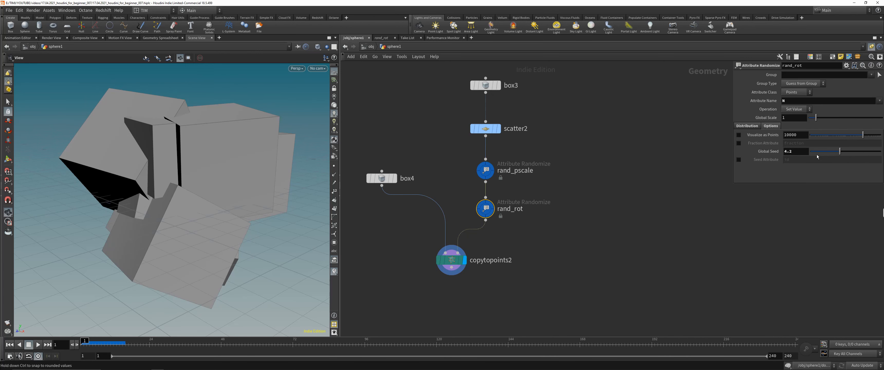
Step: Display rand_rot to examine the point normals, and return to copytopoints2 with the normals hidden to view the rotated boxes
click(492, 204)
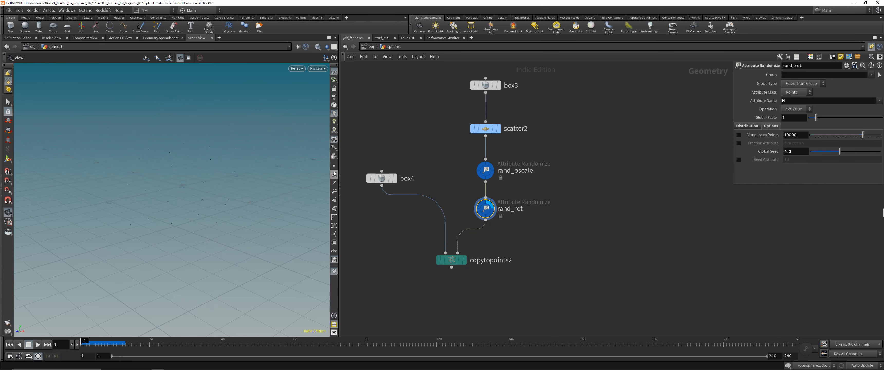
scroll(195, 156, up, 2)
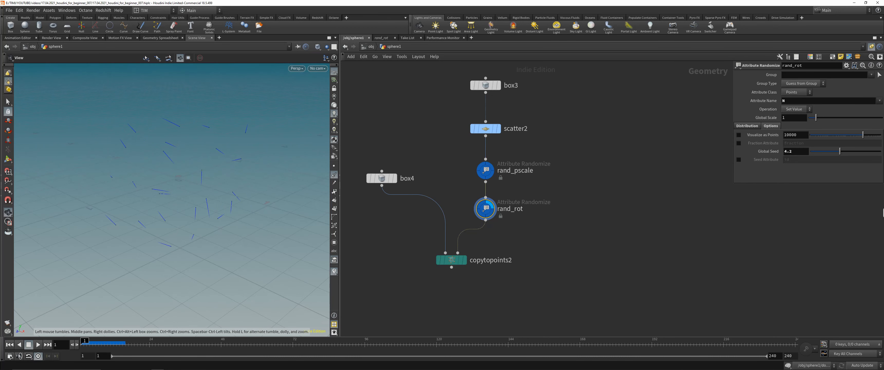
drag(402, 241, 498, 278)
key(r)
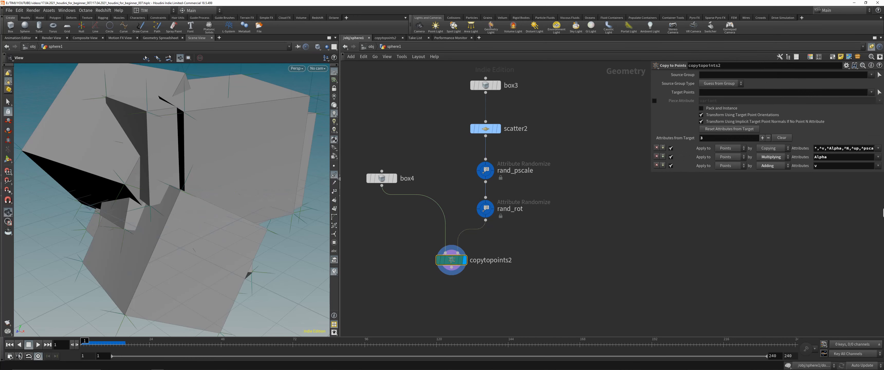
click(334, 174)
scroll(253, 123, down, 2)
drag(241, 259, 211, 127)
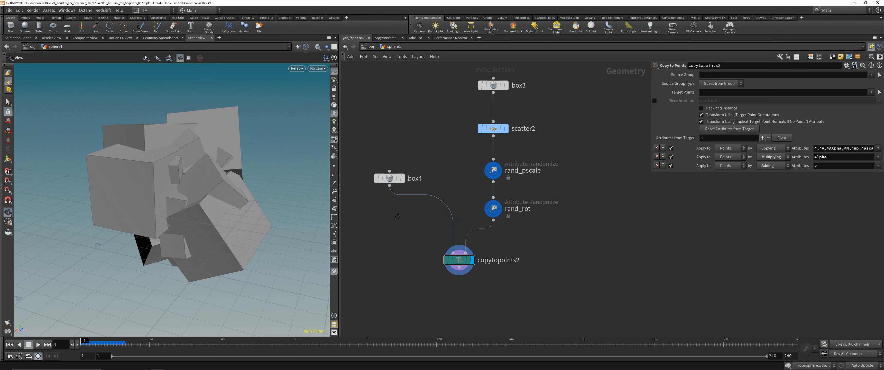
Step: Add a Platonic Solids node and wire it into the geometry input of copytopoints2 in place of box4
middle_drag(343, 216, 424, 216)
key(Tab)
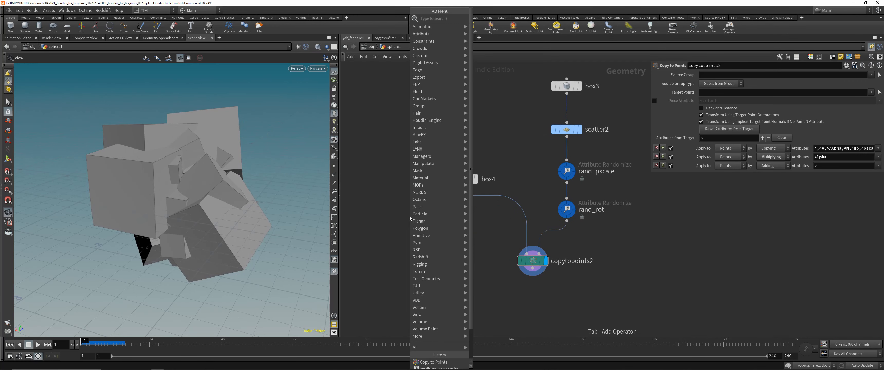
text(pla)
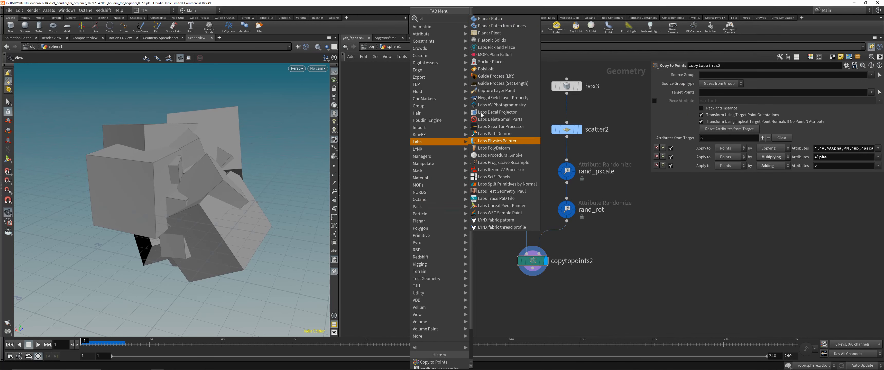
click(492, 40)
click(418, 210)
drag(527, 253, 417, 218)
click(417, 209)
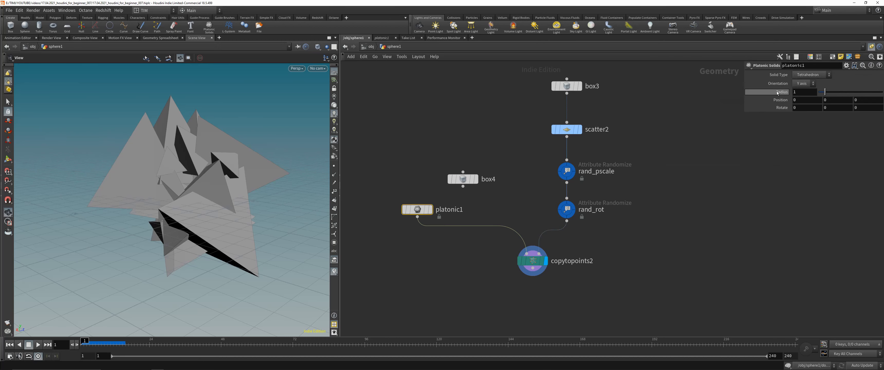
Step: Try the Cube solid type on the platonic1 node, and set it to Octahedron
click(807, 75)
click(803, 84)
click(810, 75)
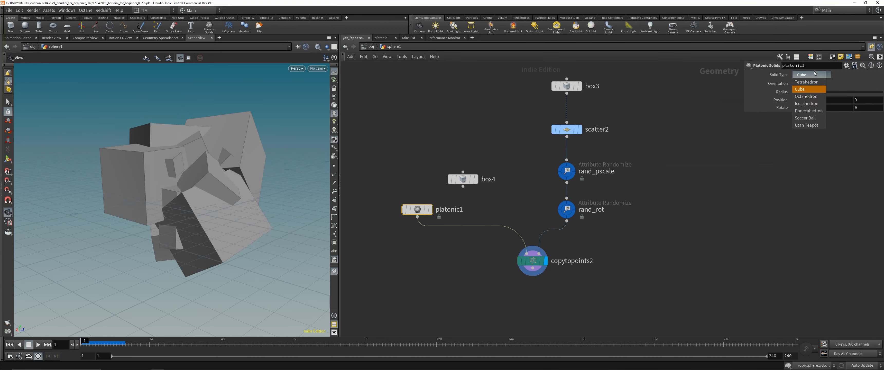
click(804, 93)
Step: Add a Test Geometry: Pig Head node, wire it into copytopoints2 as the source geometry, and inspect the copies up close
key(Tab)
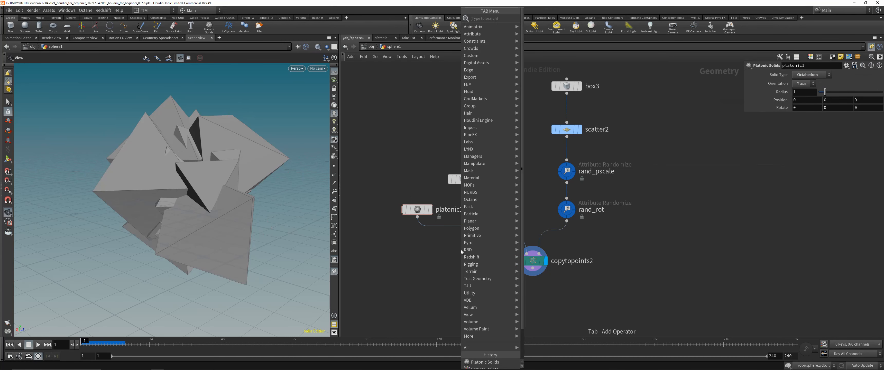
text(swi)
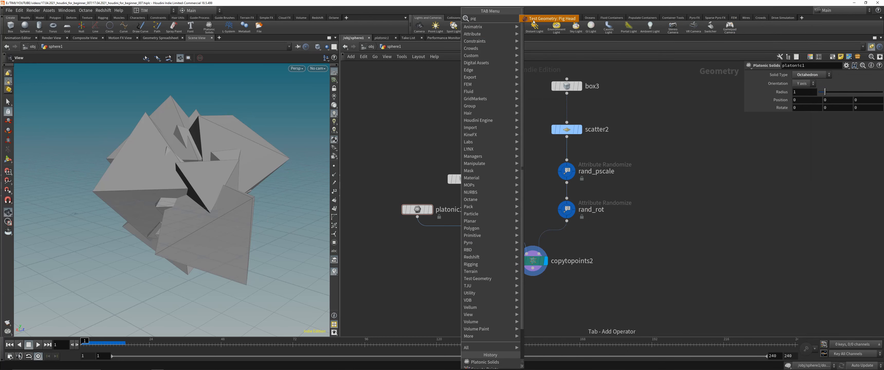
click(539, 18)
click(499, 145)
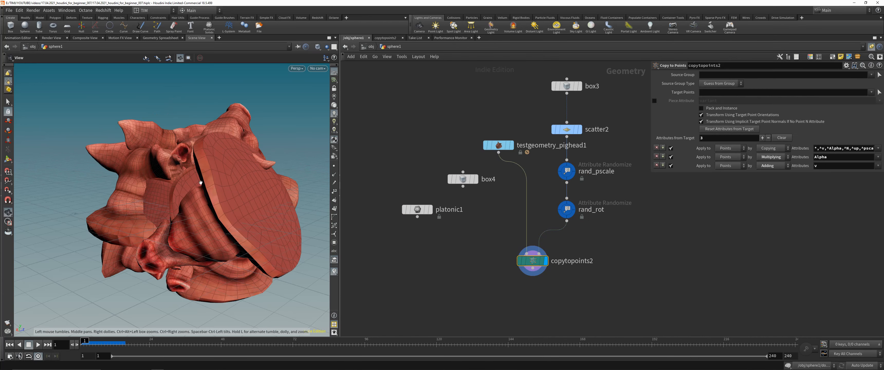
drag(193, 185, 98, 190)
right_drag(98, 190, 172, 156)
drag(171, 156, 220, 161)
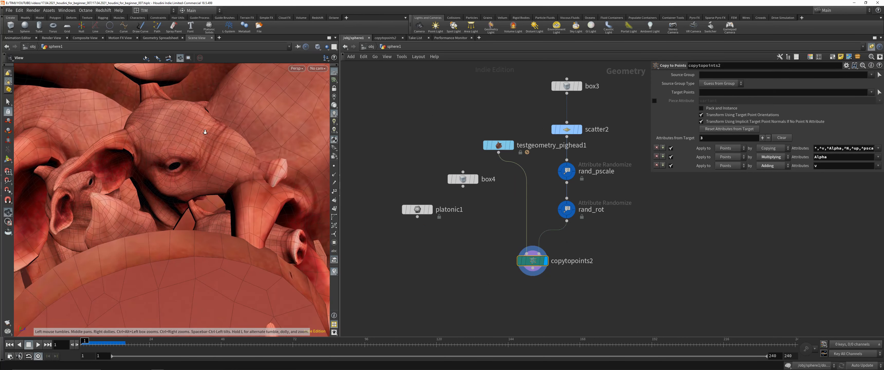
right_drag(220, 162, 181, 211)
middle_drag(181, 212, 154, 197)
Step: Wire box4 back into the geometry input of copytopoints2 and set its size to 1.6, 0.8, 1.2
click(462, 187)
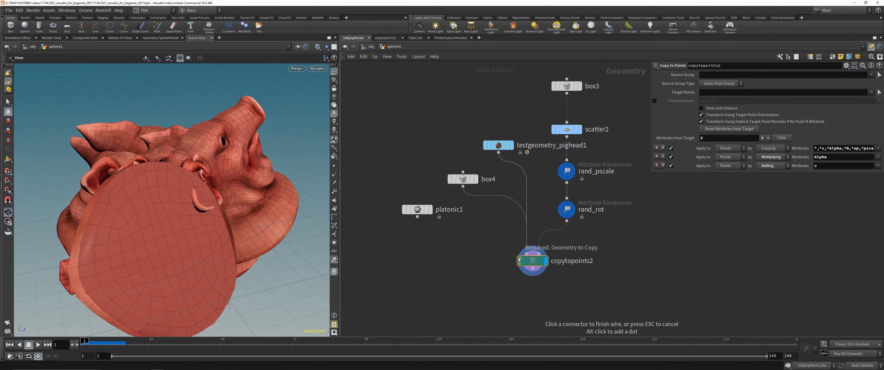
click(527, 253)
click(479, 184)
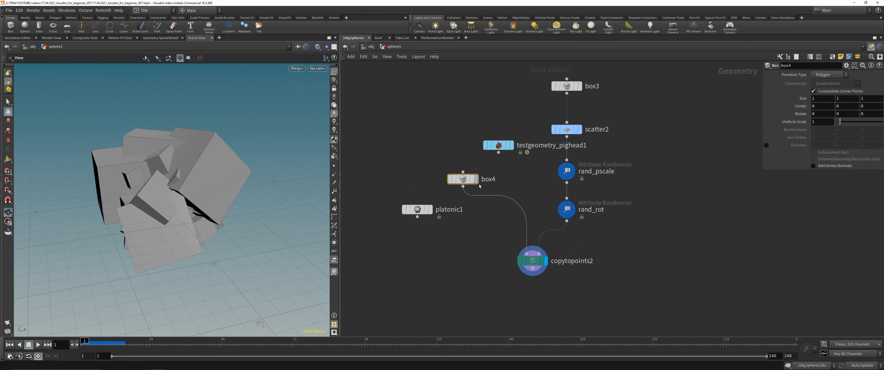
middle_drag(838, 99, 807, 97)
drag(116, 172, 302, 165)
middle_drag(817, 99, 840, 99)
drag(305, 205, 145, 216)
middle_drag(145, 215, 110, 184)
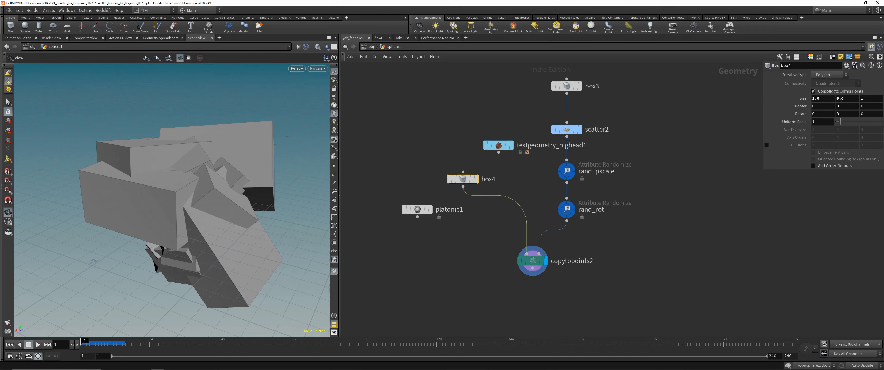
middle_drag(842, 99, 829, 99)
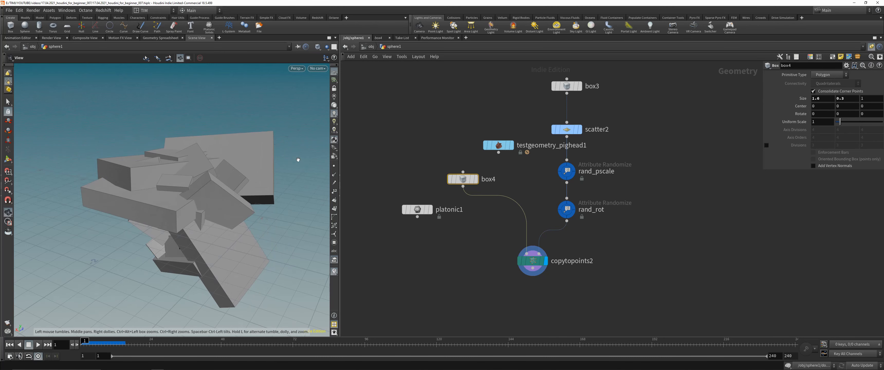
drag(297, 159, 178, 170)
middle_drag(843, 99, 875, 98)
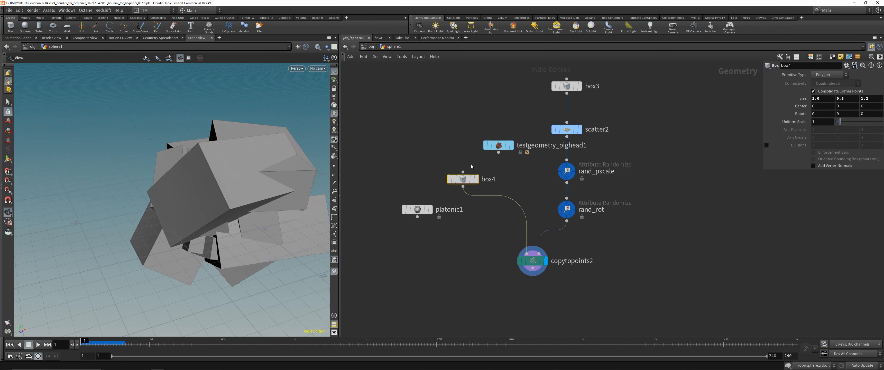
Step: Set rand_rot's global seed to about 6.2 and save the scene
click(566, 209)
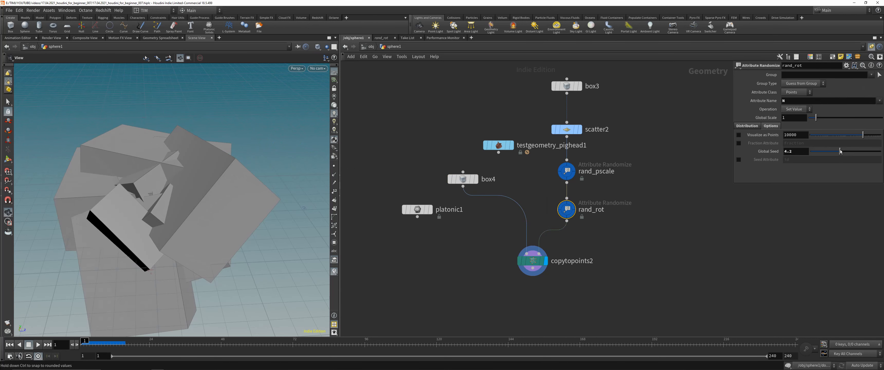
drag(840, 152, 854, 152)
drag(213, 206, 167, 157)
scroll(249, 217, down, 4)
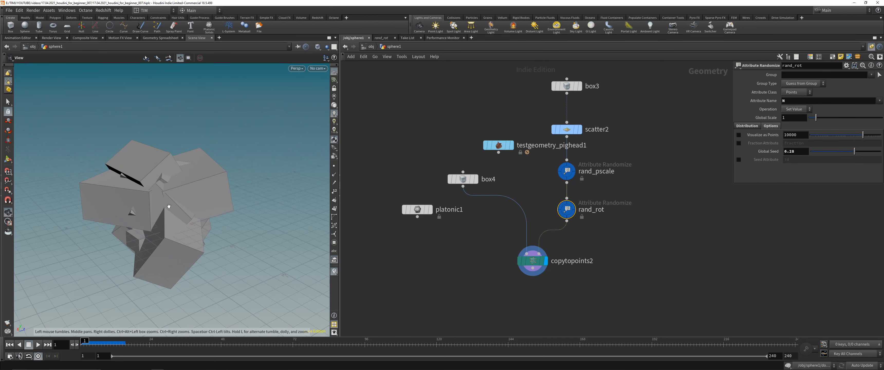
key(ctrl+s)
Step: Delete the pig head test geometry node from the network
scroll(371, 160, down, 3)
click(483, 229)
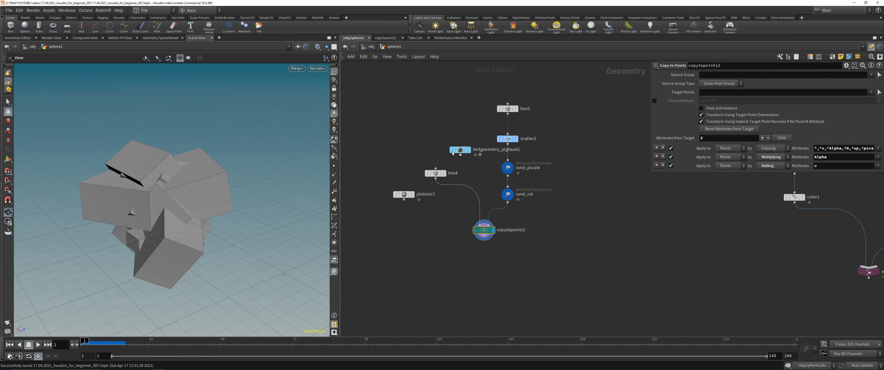
scroll(453, 154, up, 2)
click(454, 152)
key(Delete)
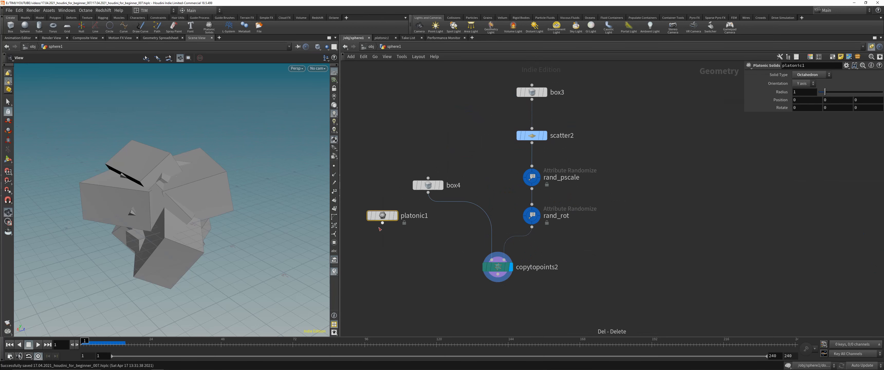
Step: Try platonic1 as the geometry copied by copytopoints2, and switch the input back to box4
drag(382, 223, 492, 260)
drag(85, 248, 103, 180)
click(428, 192)
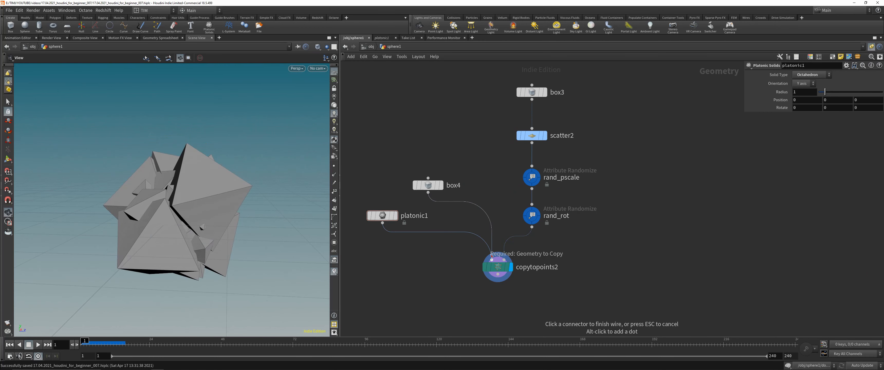
click(492, 259)
drag(449, 320, 515, 263)
Step: Tidy the layout of the box3, scatter2, rand_pscale and rand_rot chain so its nodes are evenly spaced
scroll(568, 245, down, 4)
middle_drag(564, 237, 547, 228)
scroll(551, 233, up, 2)
scroll(571, 244, down, 2)
scroll(472, 254, up, 3)
scroll(531, 223, down, 1)
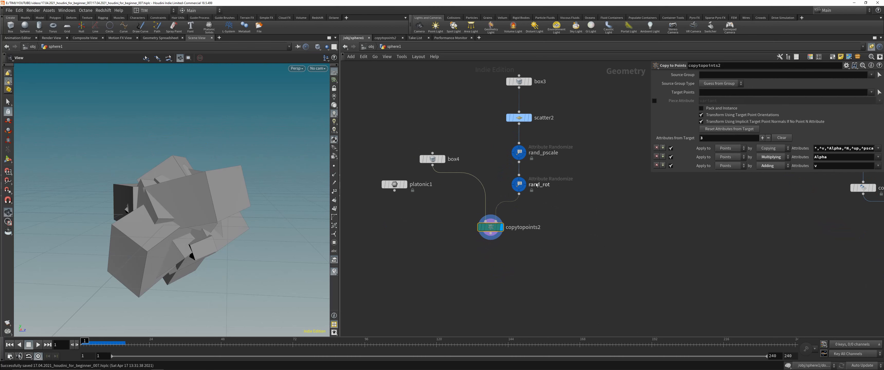
drag(498, 67, 557, 209)
key(l)
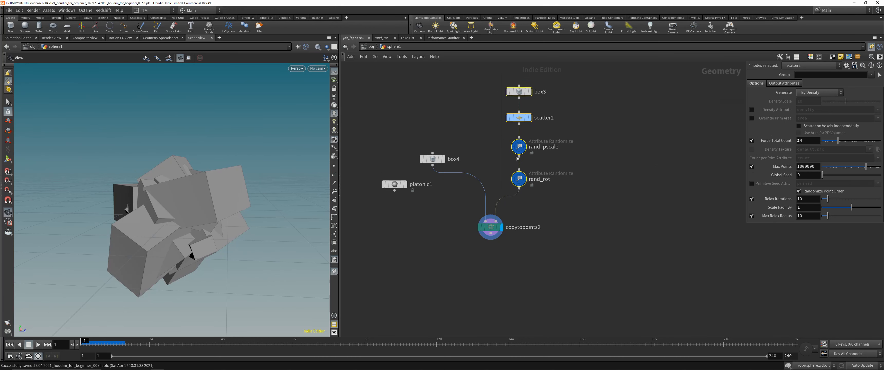
Step: Select copytopoints2 and save the scene
click(499, 227)
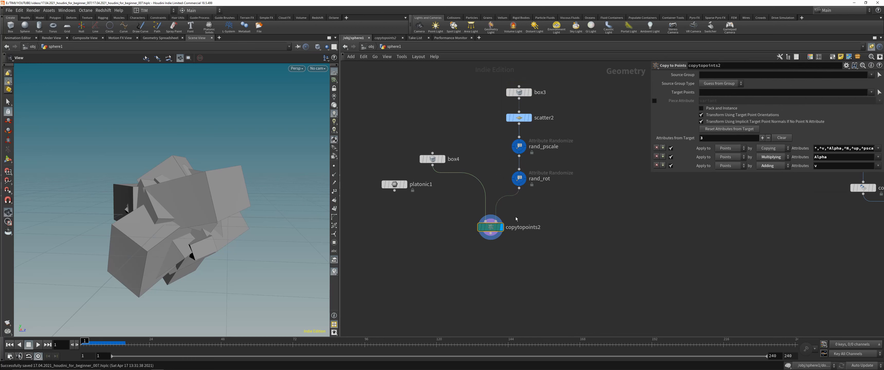
middle_drag(554, 259, 541, 244)
key(ctrl+s)
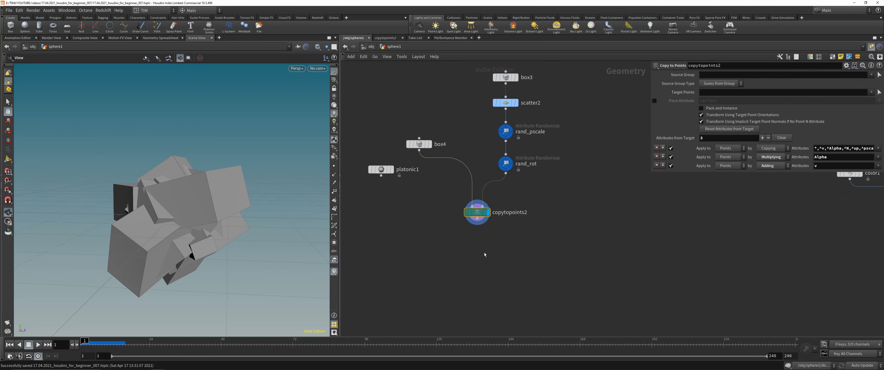
Step: Add a VDB from Polygons node below copytopoints2, wire the copied boxes into it and display its output
key(Tab)
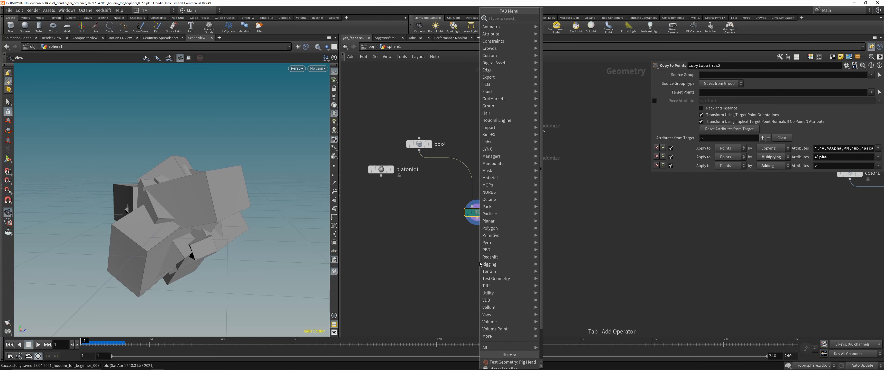
text(vd)
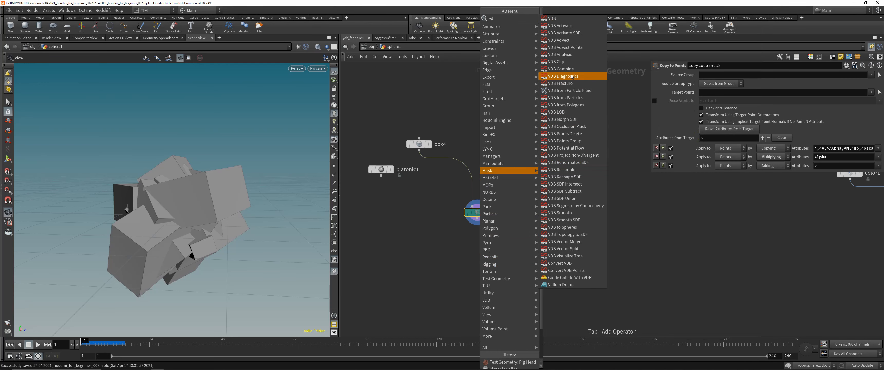
text(f)
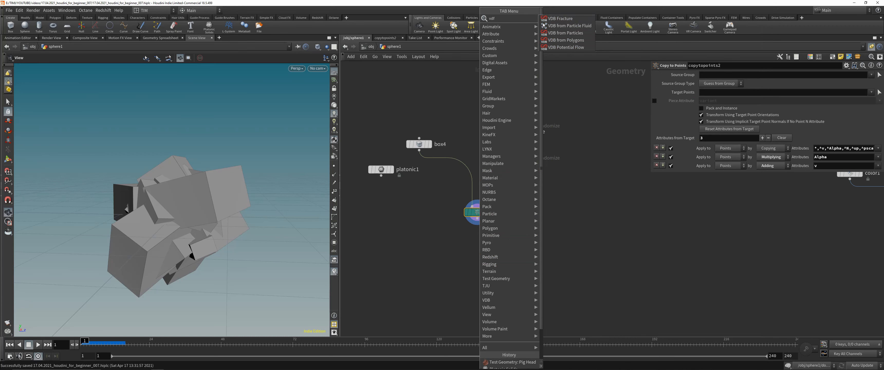
click(568, 40)
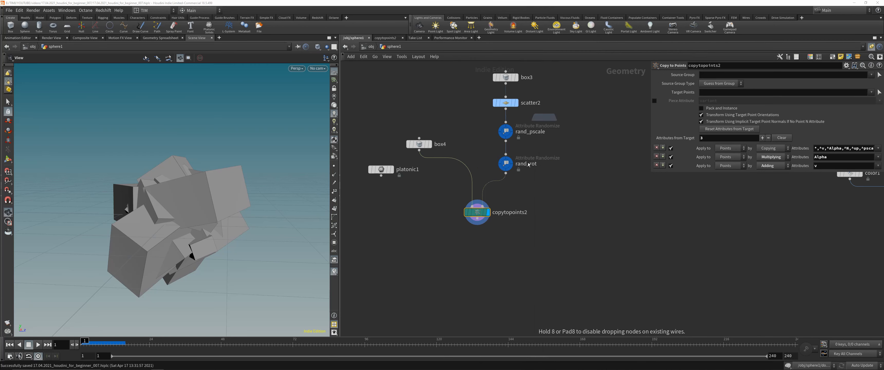
click(477, 250)
drag(476, 222, 473, 243)
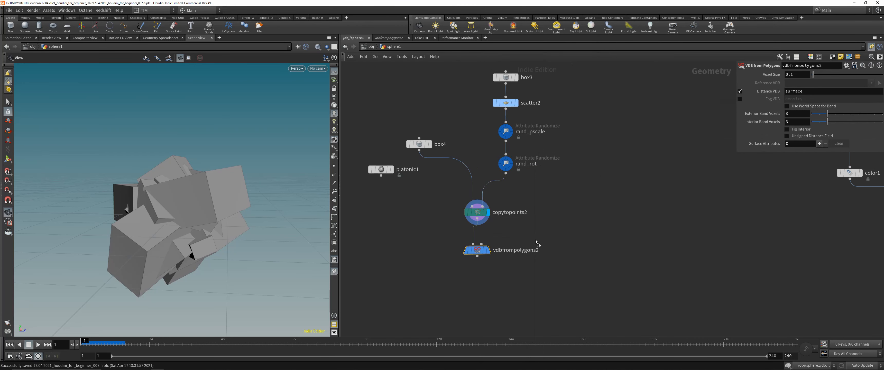
click(488, 250)
Step: Add a VDB Smooth SDF node fed by the output of vdbfrompolygons2
scroll(465, 280, up, 3)
middle_drag(475, 267, 472, 224)
scroll(471, 223, down, 1)
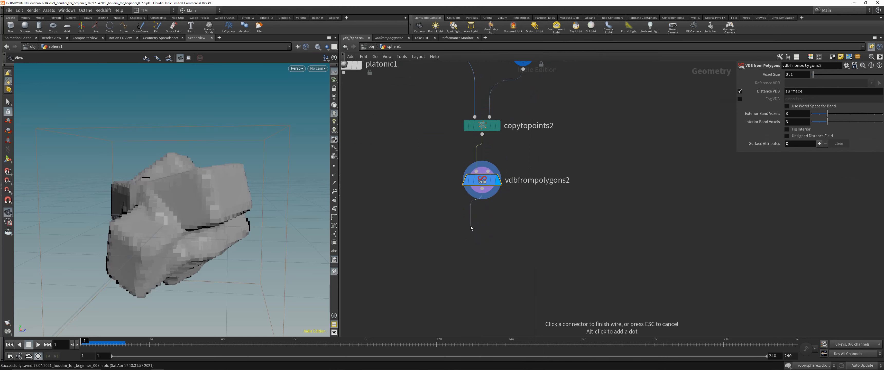
key(Tab)
text(vdb)
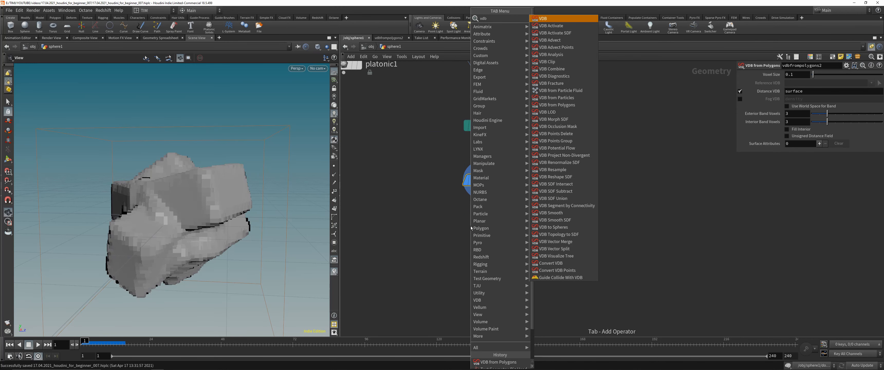
text(s)
key(Down)
key(Down)
key(Down)
key(Down)
key(Down)
key(Down)
key(Down)
key(Down)
key(Down)
key(Down)
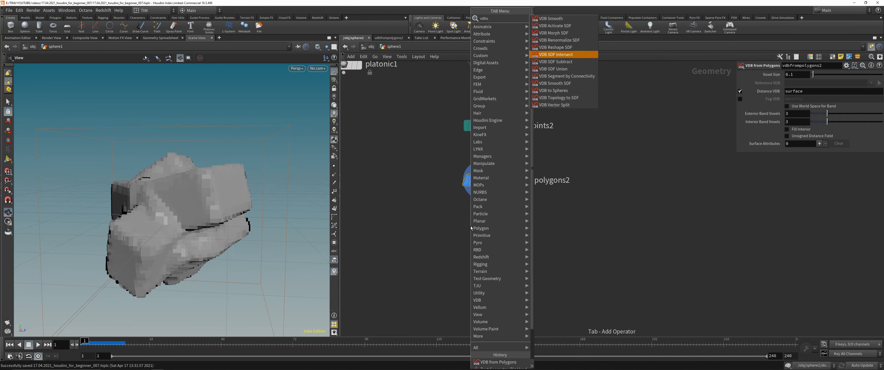
key(Up)
key(Return)
click(471, 228)
Step: Add a Convert VDB node fed by the output of vdbsmoothsdf3
key(Tab)
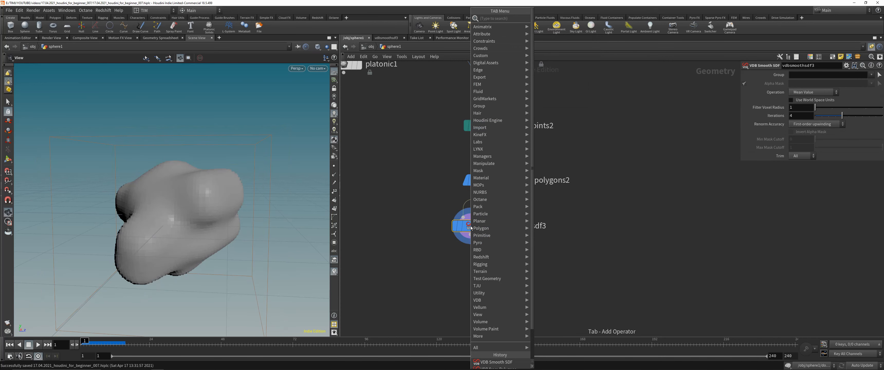
key(Escape)
key(c)
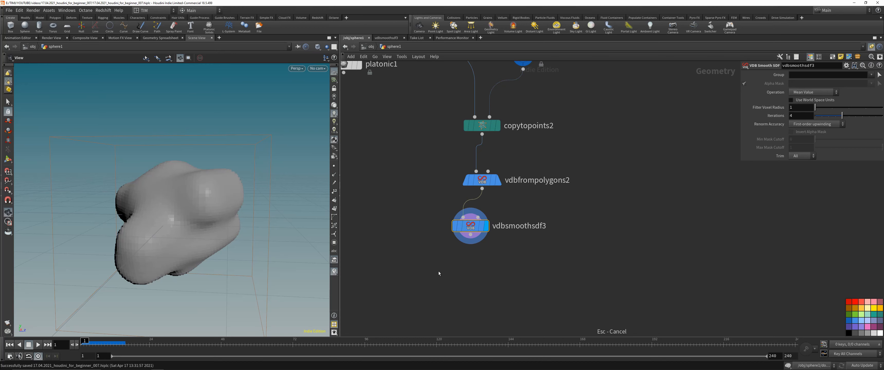
key(c)
key(Tab)
text(cover)
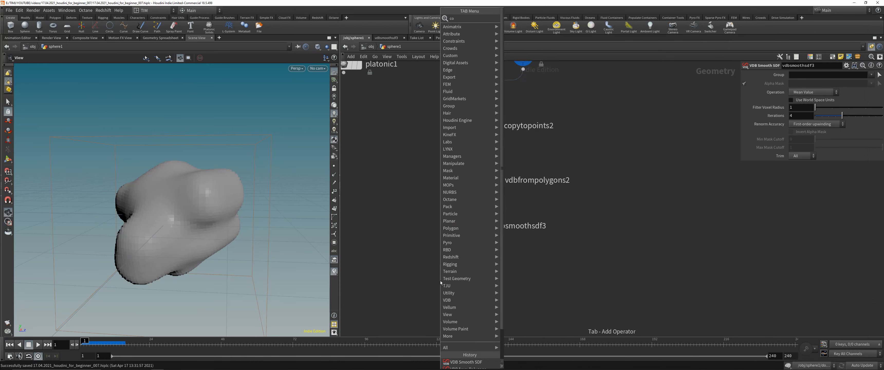
key(BackSpace)
key(BackSpace)
key(BackSpace)
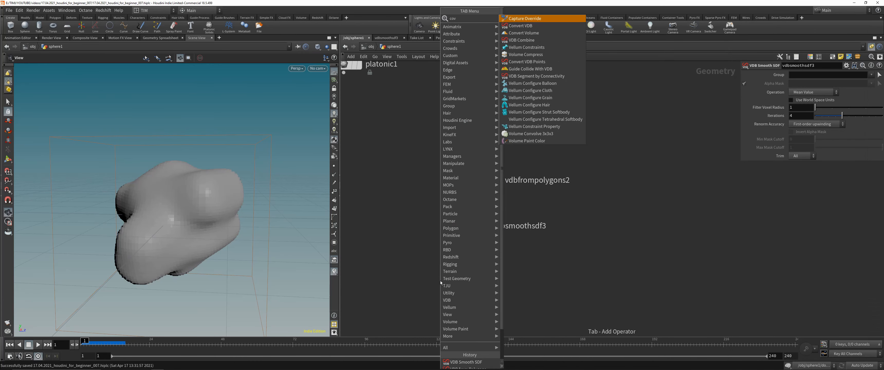
text(n)
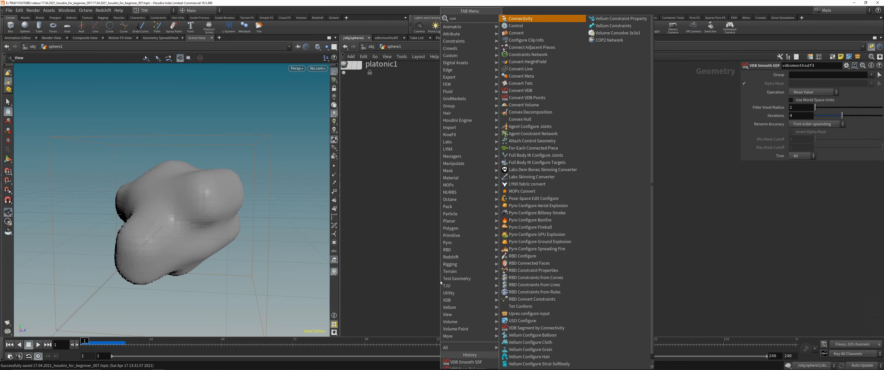
text(vd)
key(Return)
click(440, 283)
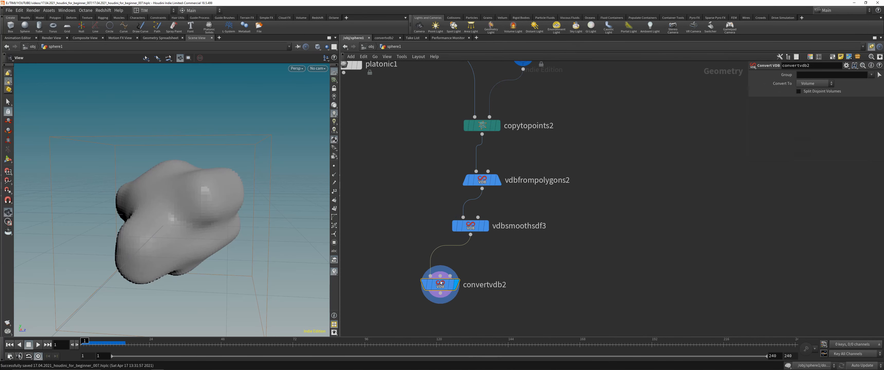
Step: Align vdbsmoothsdf3 and convertvdb2 in a straight column beneath vdbfrompolygons2
drag(446, 283, 477, 266)
drag(472, 226, 484, 214)
drag(478, 265, 490, 259)
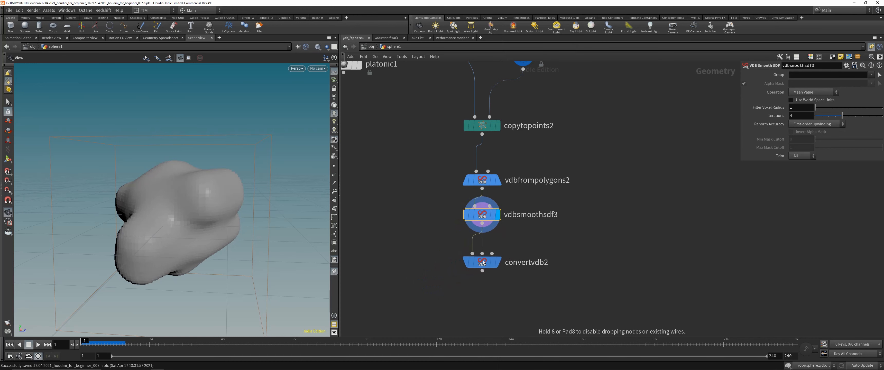
Step: Display convertvdb2, set its Convert To option to Polygons and look at the resulting mesh
key(r)
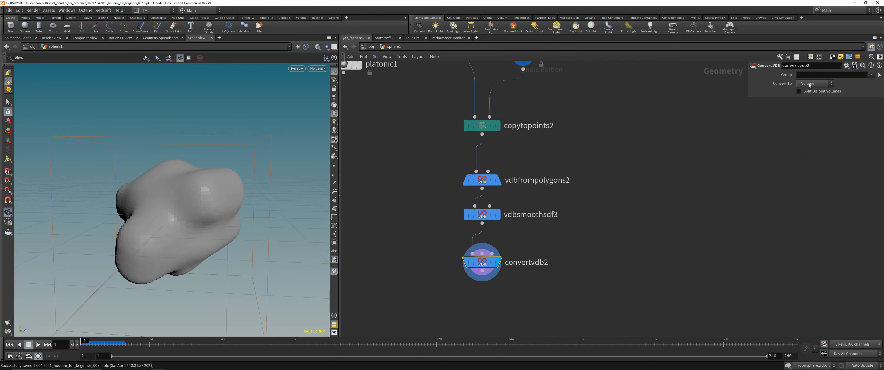
click(811, 84)
click(810, 105)
drag(292, 192, 233, 198)
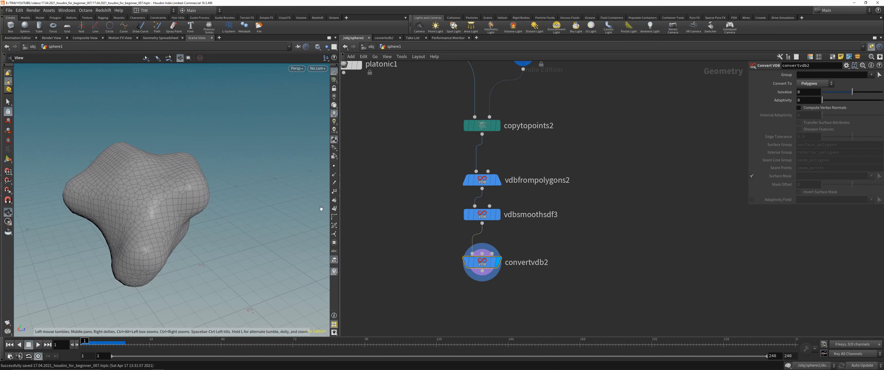
Step: Try a Subdivide node on the output of convertvdb2, and delete it from the network
click(482, 180)
drag(175, 192, 160, 181)
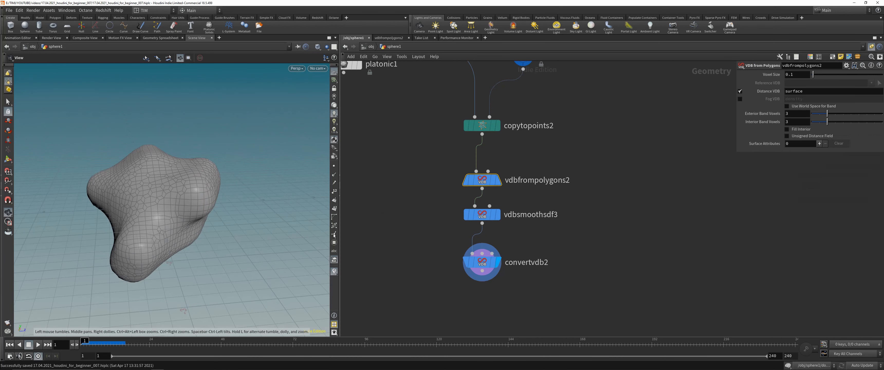
click(448, 240)
key(Tab)
text(subdiv)
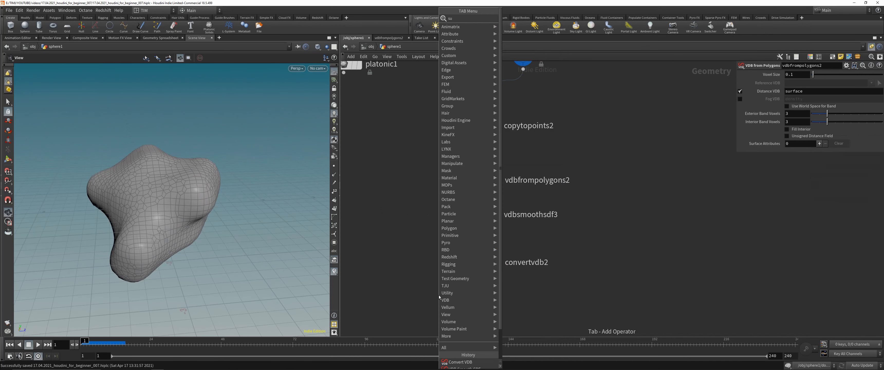
key(Return)
click(439, 295)
drag(177, 203, 274, 185)
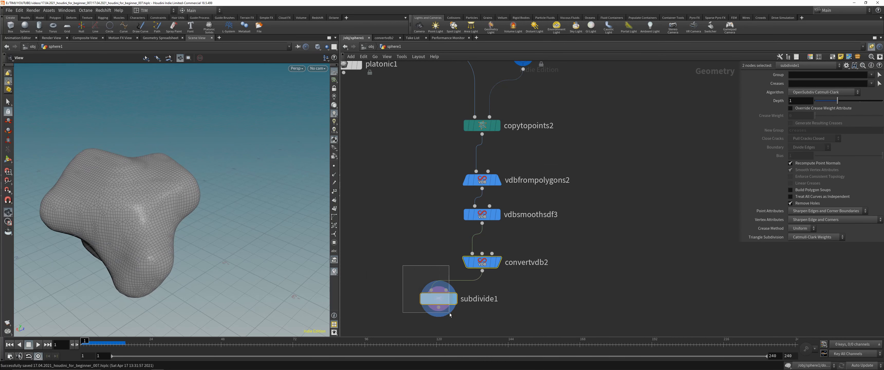
key(Delete)
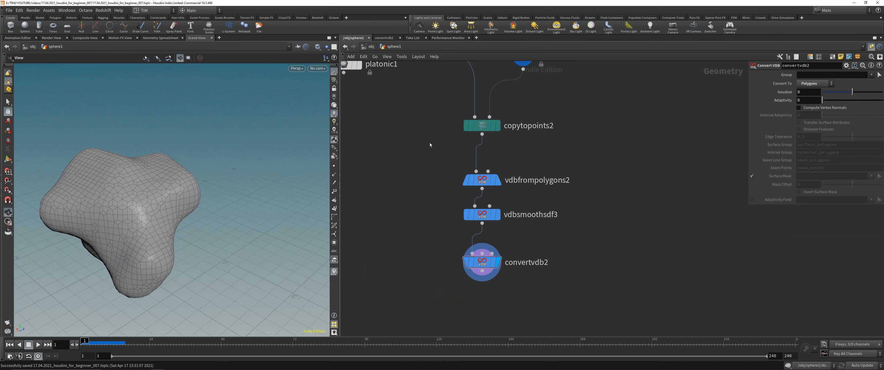
Step: Display copytopoints2 and examine the original sharp-edged boxes from another angle
click(482, 125)
click(498, 126)
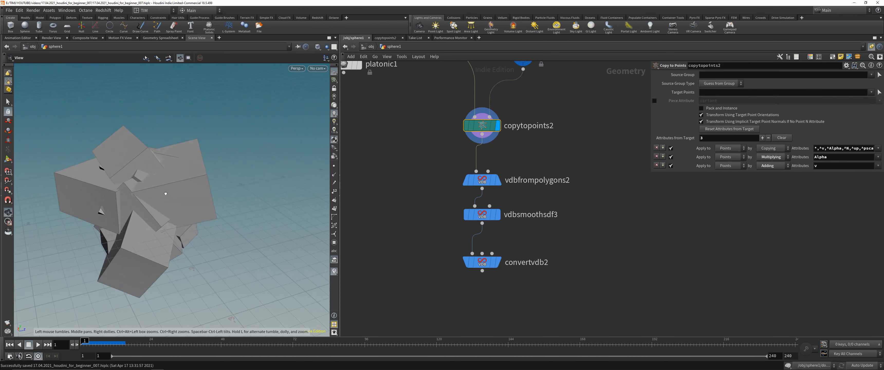
drag(166, 194, 170, 179)
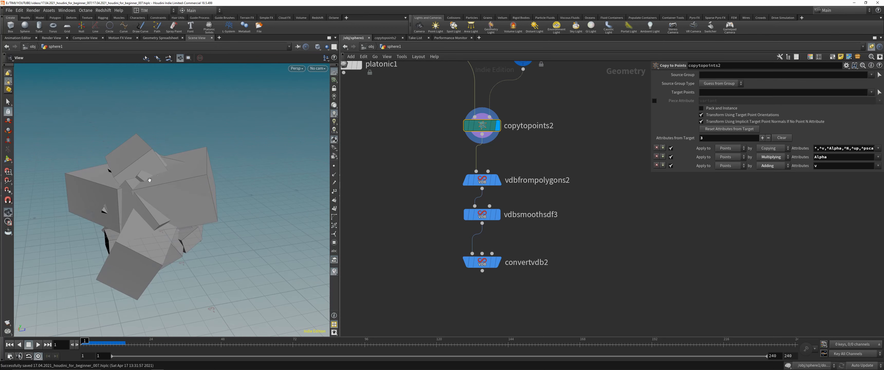
Step: Display vdbfrompolygons2 and reduce its voxel size to capture finer detail of the boxes
click(498, 180)
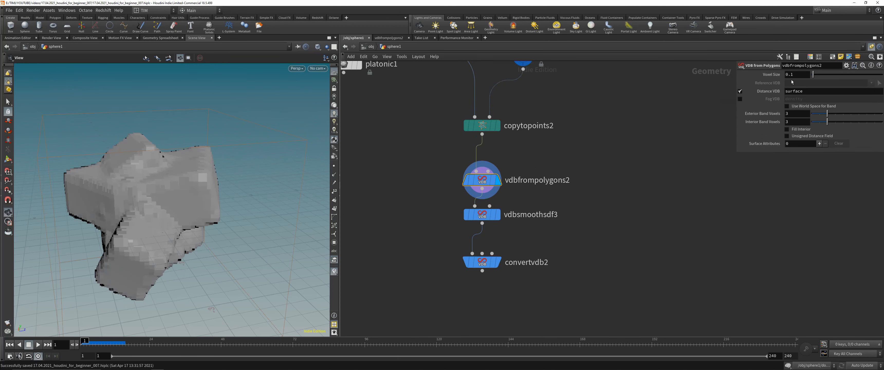
click(797, 74)
key(Return)
Step: Display vdbsmoothsdf3, check the smoothed edges up close and set its Iterations to 2
drag(433, 234, 541, 201)
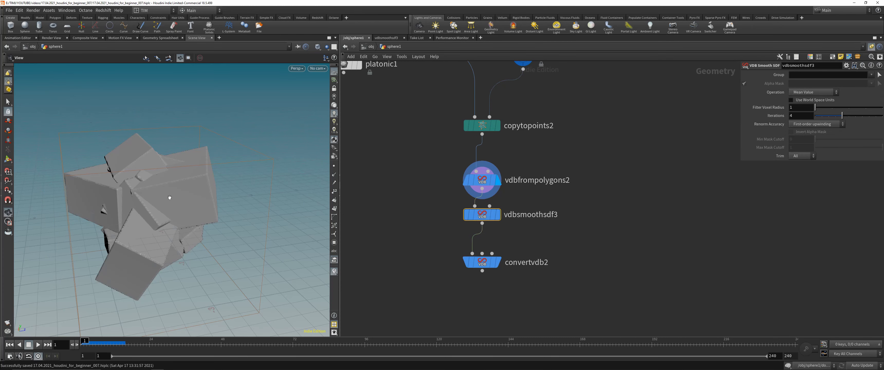
drag(170, 198, 220, 192)
scroll(178, 195, up, 3)
click(798, 118)
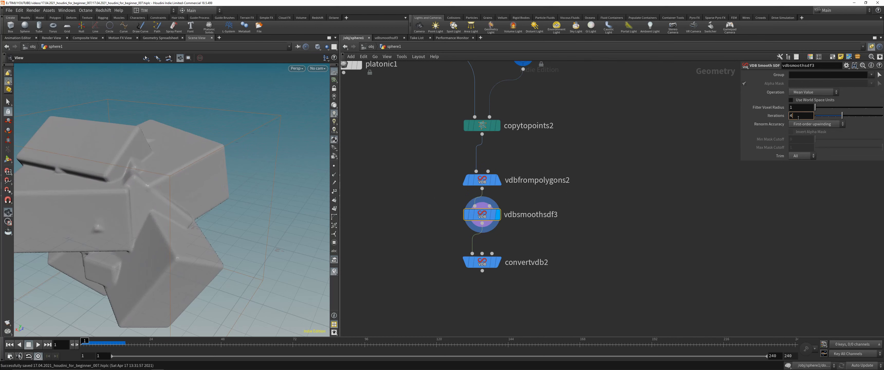
key(Return)
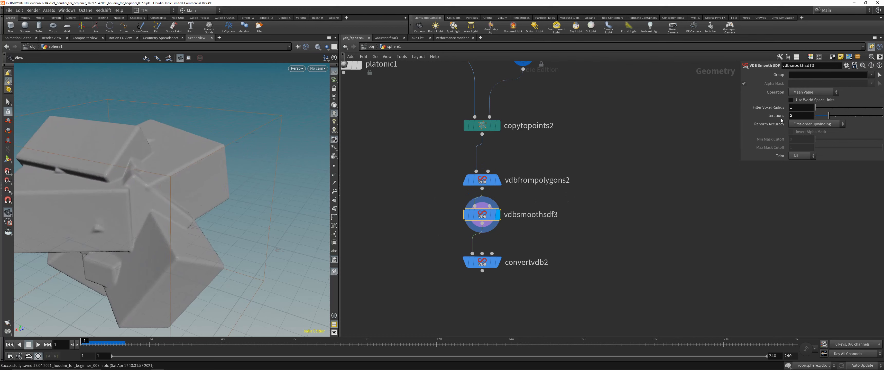
Step: Display convertvdb2 with Convert To set to Polygons and inspect the finer mesh
drag(418, 275, 566, 242)
key(r)
click(809, 84)
click(802, 105)
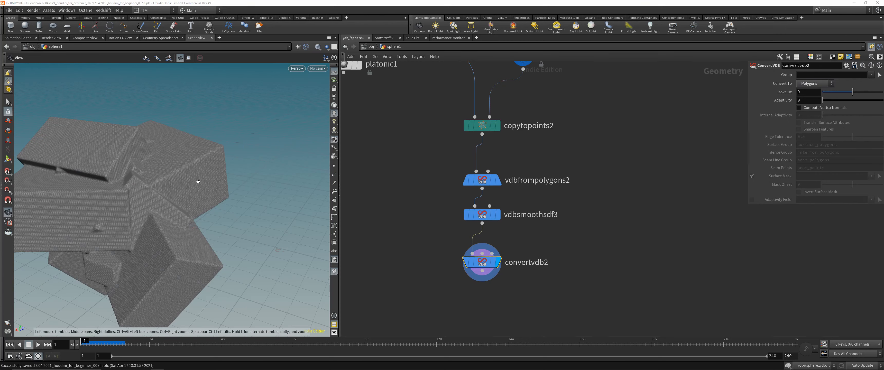
drag(197, 182, 163, 175)
scroll(394, 216, down, 5)
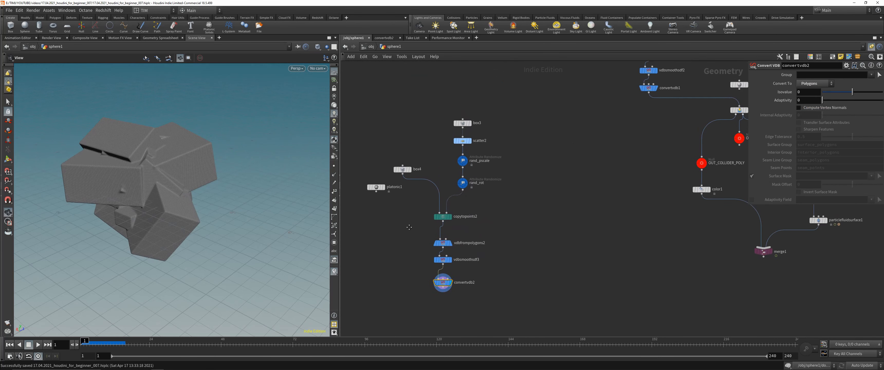
Step: Move the whole chain from box3 to convertvdb2 higher in the network and reposition the unused platonic1 node
drag(399, 303, 510, 113)
drag(442, 217, 459, 113)
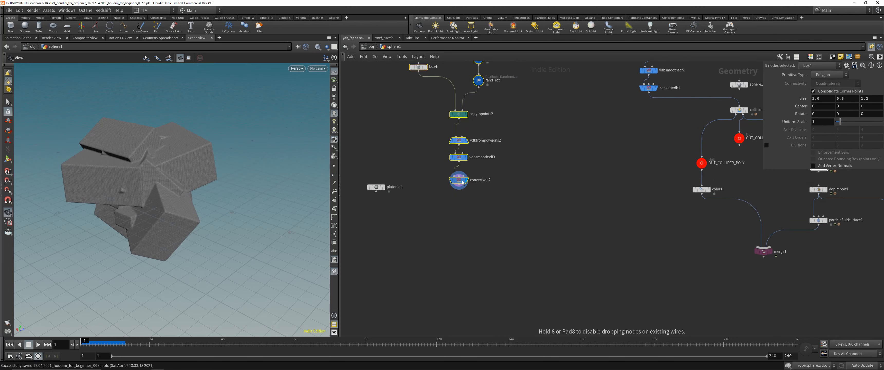
middle_drag(532, 164, 532, 186)
scroll(435, 235, up, 3)
middle_drag(435, 235, 489, 246)
drag(404, 207, 376, 123)
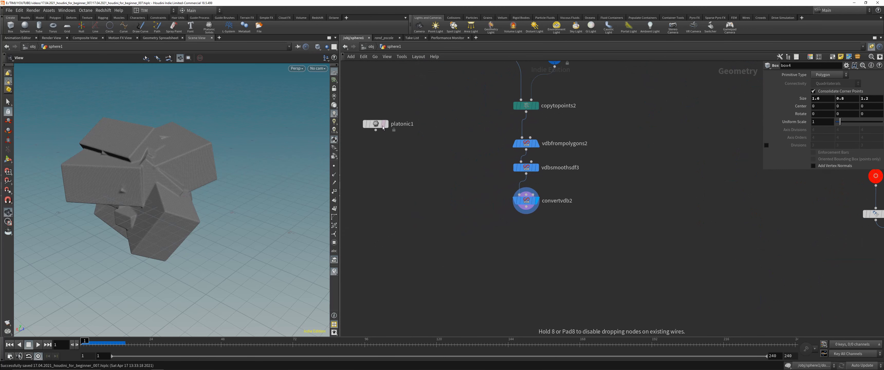
Step: Add a Collision Source node below convertvdb2, wired to its output and displayed
key(Tab)
text(cols)
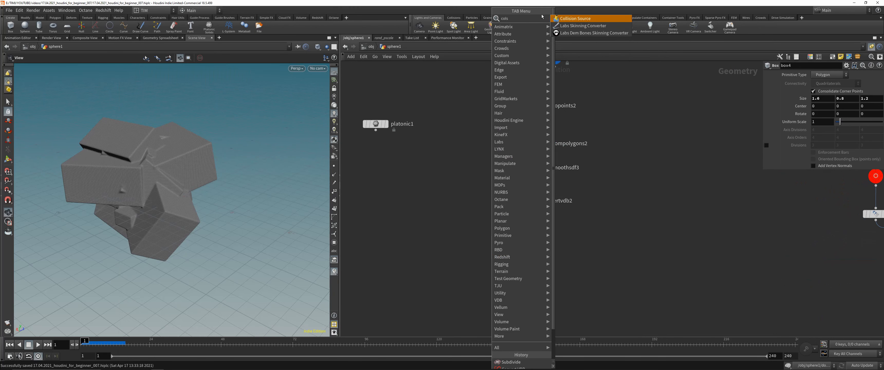
key(Return)
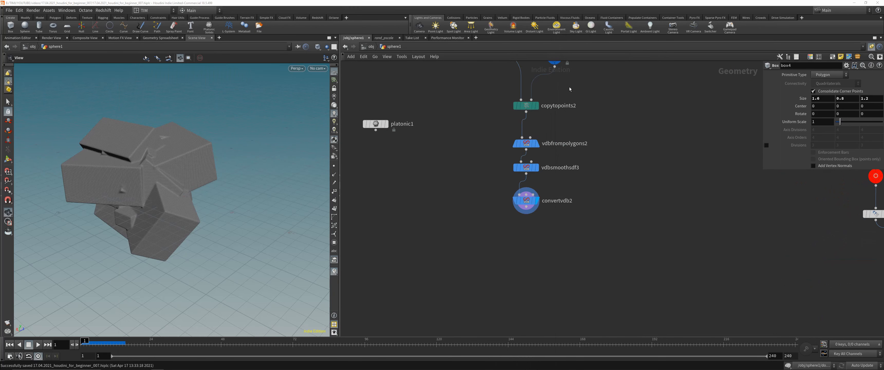
click(522, 240)
scroll(553, 225, up, 3)
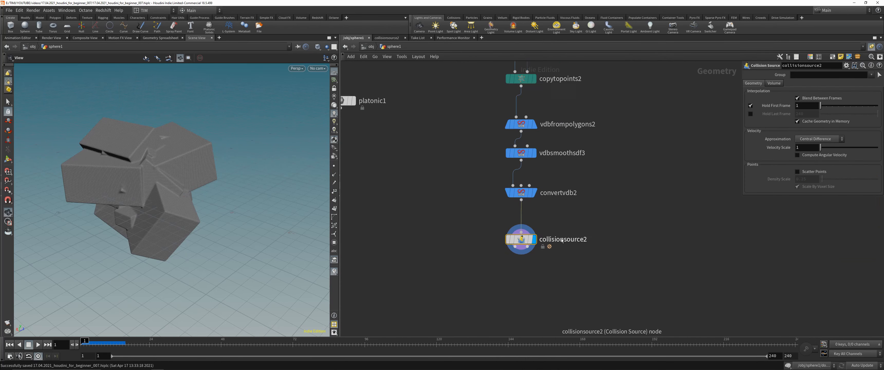
scroll(566, 229, down, 2)
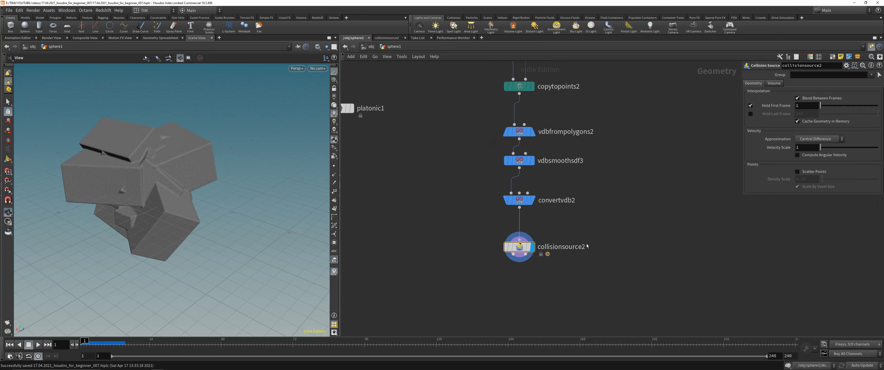
Step: Add a displayed Null node below collisionsource2, wired to its first output
middle_drag(566, 259, 548, 198)
scroll(498, 209, up, 4)
click(496, 178)
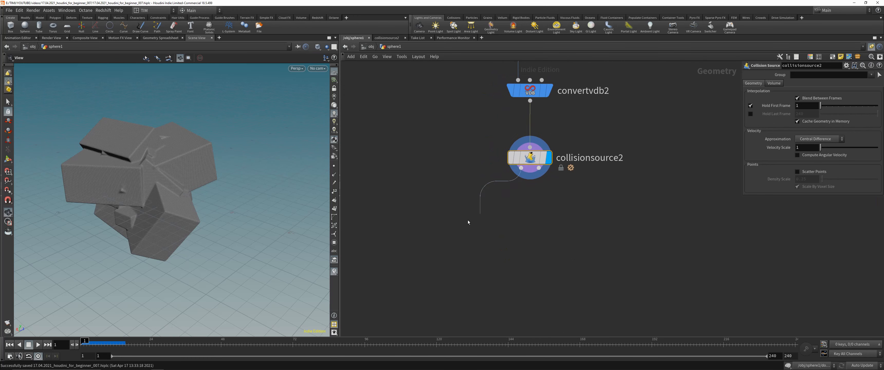
key(Tab)
text(nu)
key(Return)
click(403, 260)
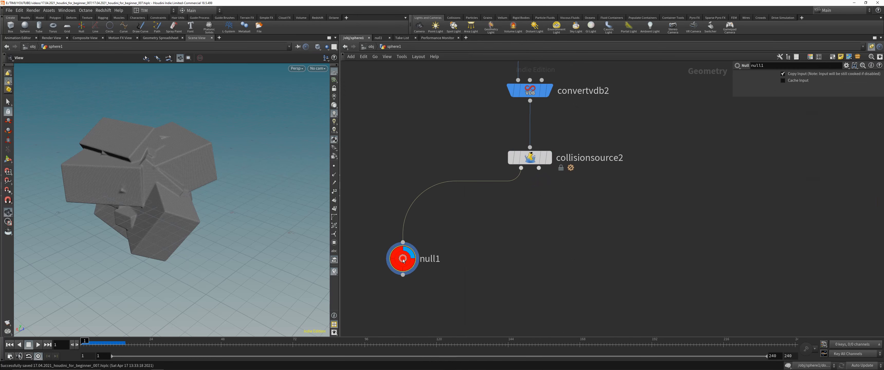
Step: Rename the new Null on collisionsource2's first output as OUT_POLY_R
double_click(439, 265)
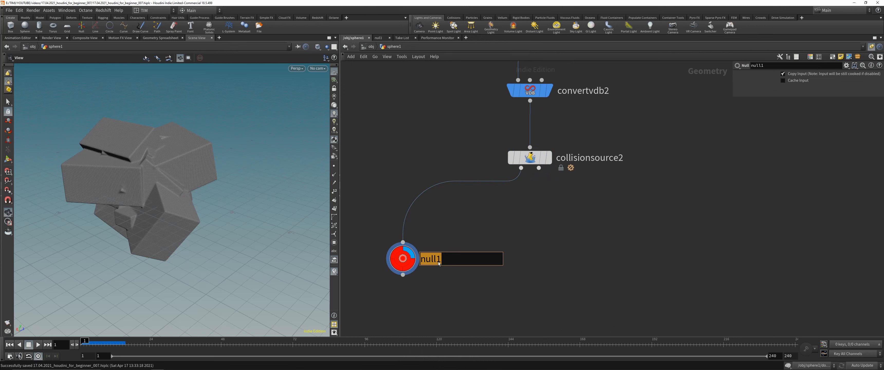
text(OUT_PLAY_)
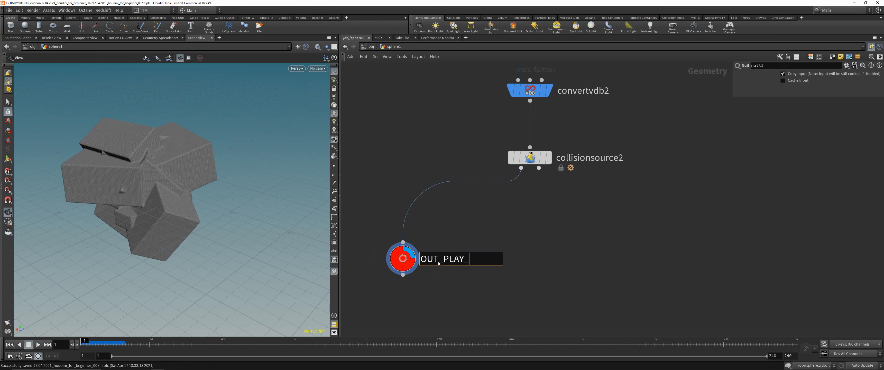
key(BackSpace)
key(BackSpace)
key(BackSpace)
key(BackSpace)
text(OLY_R)
key(Return)
scroll(520, 202, down, 1)
middle_drag(616, 203, 567, 192)
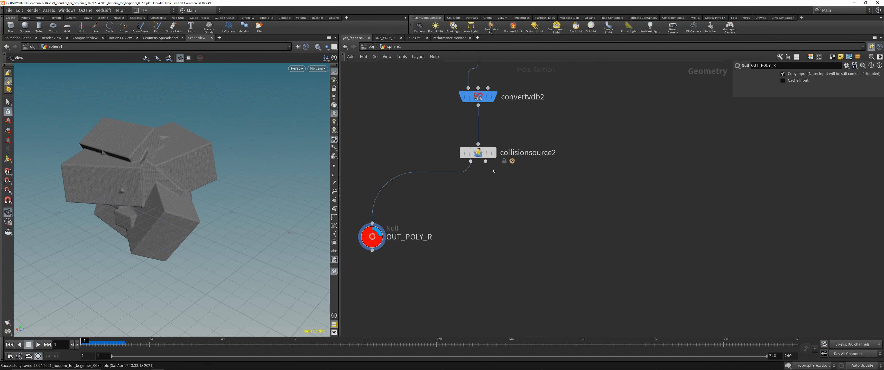
Step: Duplicate OUT_POLY_R, wire the copy to collisionsource2's second output and line up both Nulls below the node
alt+drag(378, 242, 516, 234)
key(y)
drag(531, 188, 494, 187)
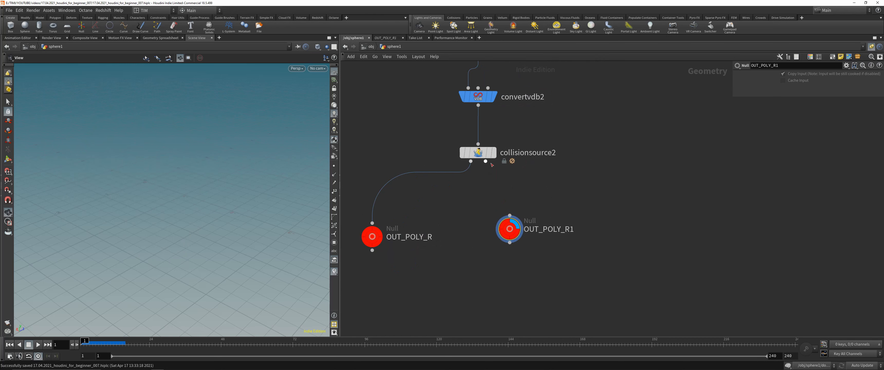
drag(485, 160, 538, 236)
drag(372, 236, 388, 236)
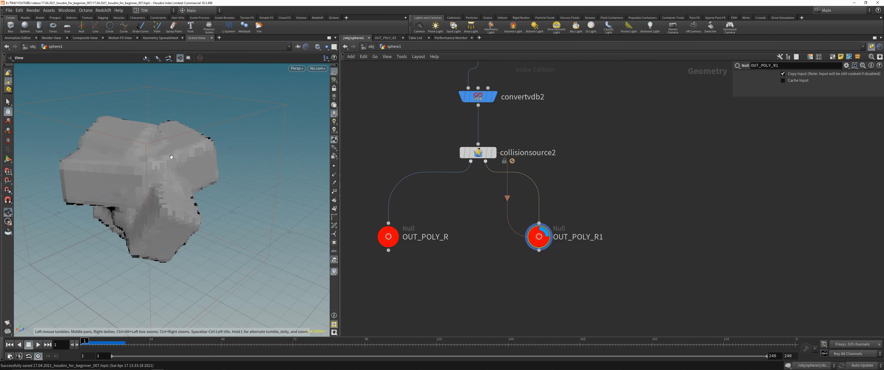
Step: Rename the copied Null on collisionsource2's second output as OUT_COLLIDER
double_click(573, 240)
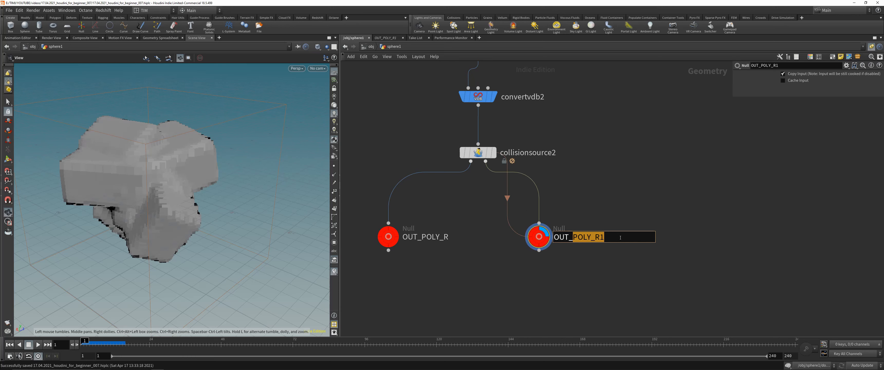
text(COLLIDER)
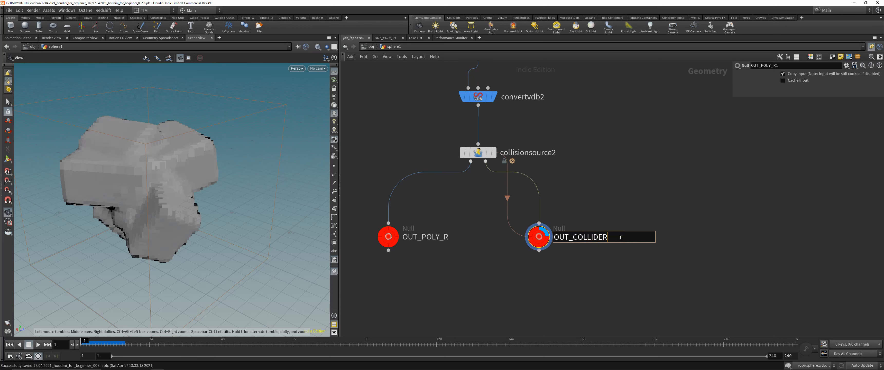
key(Return)
Step: Rename the older OUT_COLLIDER Null below collisionsource1 as OUT_COLLIDER2 to free its name
scroll(683, 202, down, 5)
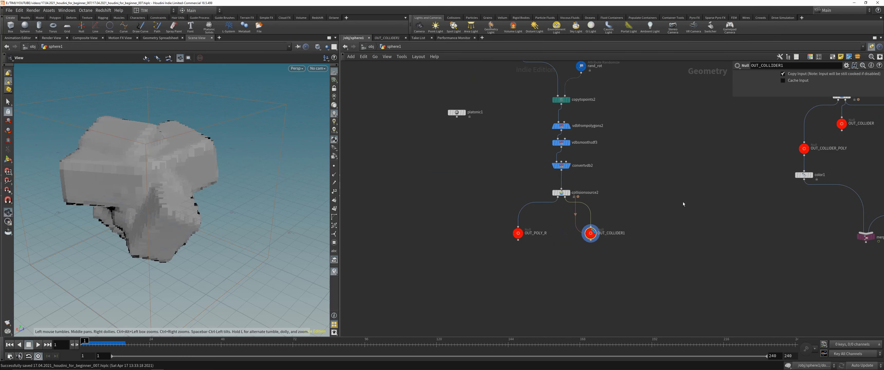
scroll(618, 171, up, 5)
click(642, 156)
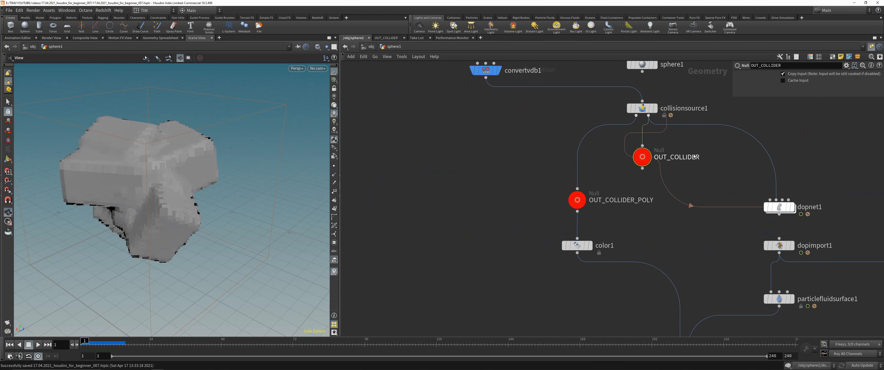
double_click(703, 159)
text(2)
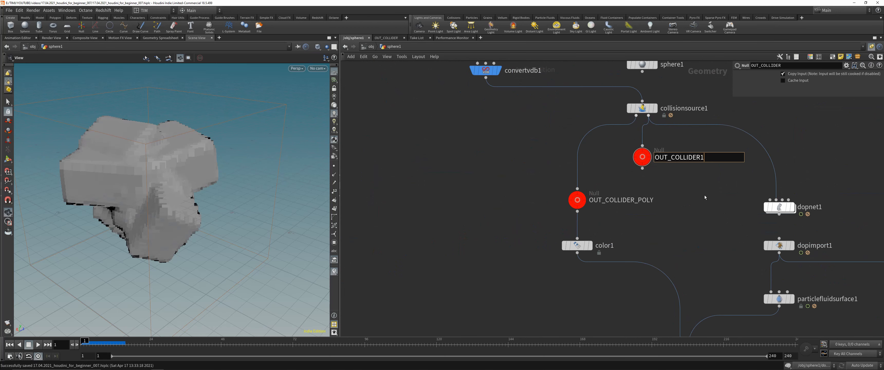
key(Return)
scroll(705, 195, down, 5)
scroll(560, 249, up, 5)
Step: Remove the trailing number from the Null on collisionsource2's second output so it is named OUT_COLLIDER
double_click(547, 244)
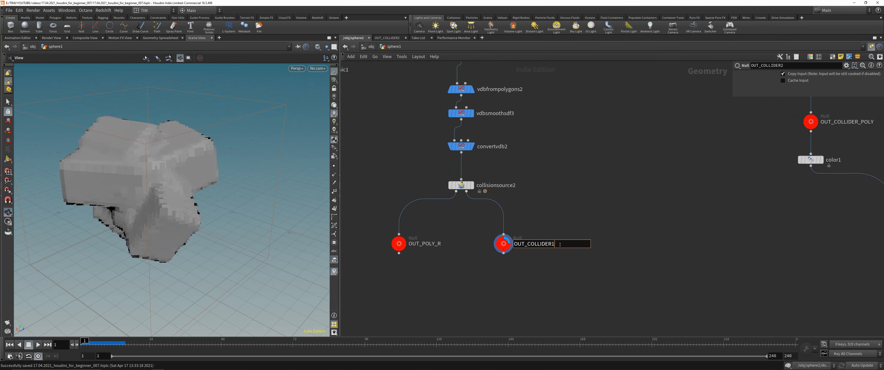
key(BackSpace)
key(Return)
scroll(614, 242, down, 3)
middle_drag(597, 210, 601, 198)
scroll(600, 198, up, 3)
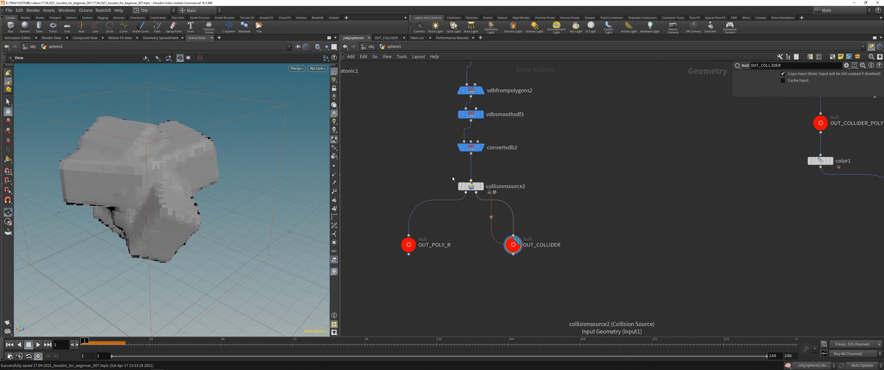
Step: Inspect the collision volume, select collisionsource2 and set its volume Voxel Size to 0.01
scroll(195, 175, up, 2)
drag(196, 176, 183, 170)
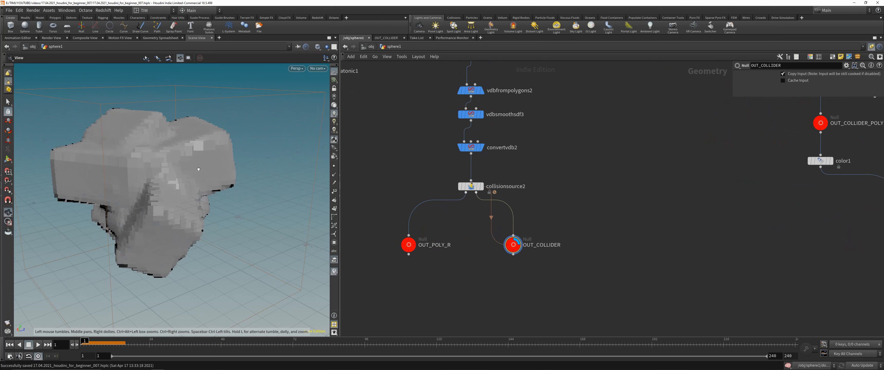
mouse_move(198, 170)
mouse_down()
mouse_move(172, 169)
mouse_move(205, 171)
mouse_up()
drag(403, 178, 517, 202)
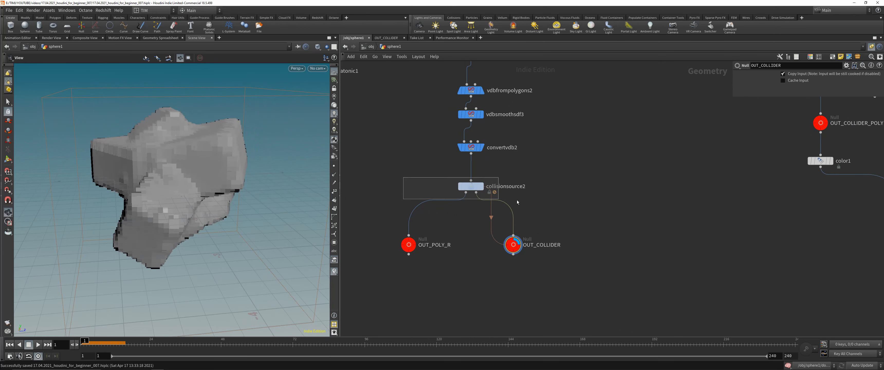
click(808, 107)
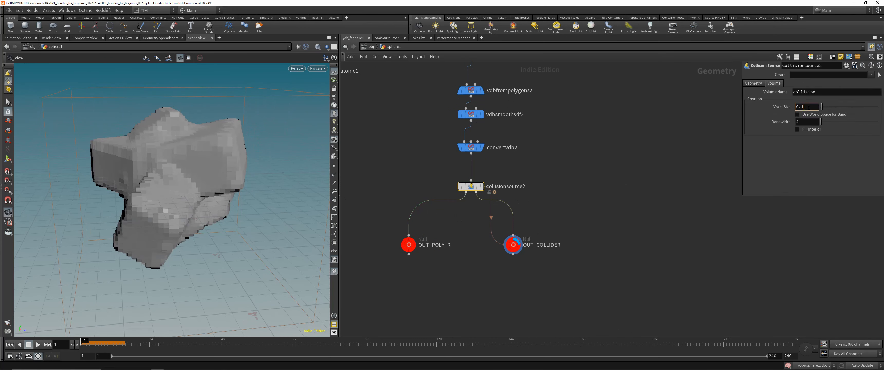
key(BackSpace)
text(01)
key(Return)
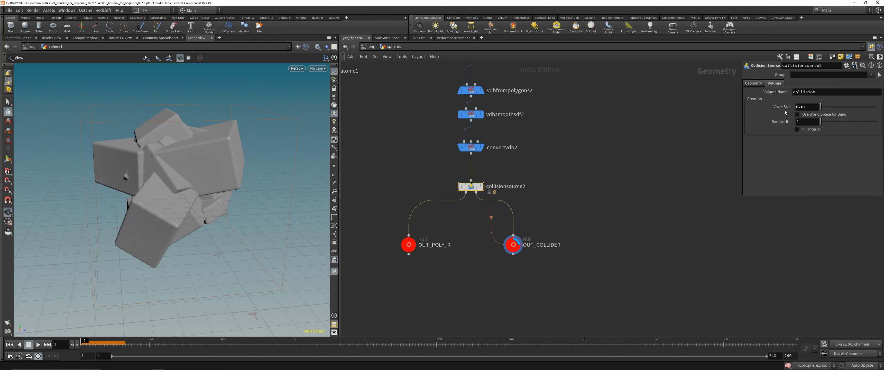
Step: Try coarser Voxel Size values of 0.05 and 0.025 on collisionsource2
click(816, 107)
key(BackSpace)
text(5)
key(Return)
click(816, 107)
key(BackSpace)
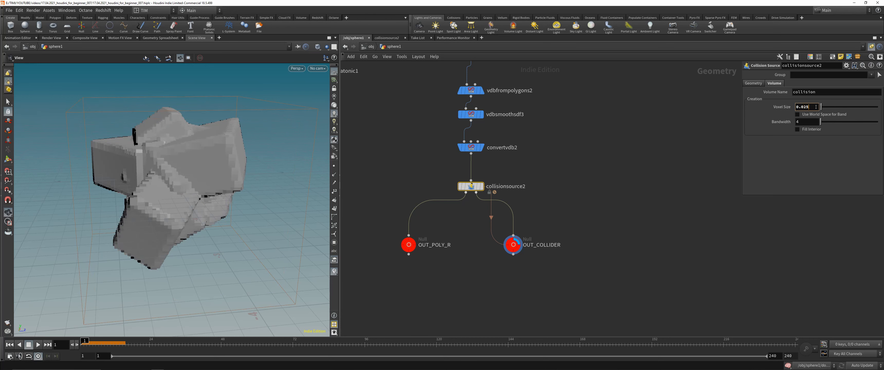
key(Return)
Step: Set collisionsource2's Voxel Size to 0.015 and check the collision volume from another angle
click(811, 108)
key(BackSpace)
key(BackSpace)
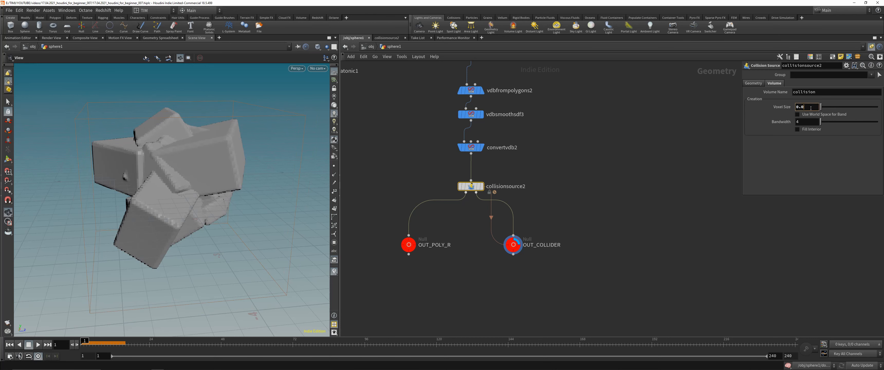
key(Return)
drag(154, 168, 323, 219)
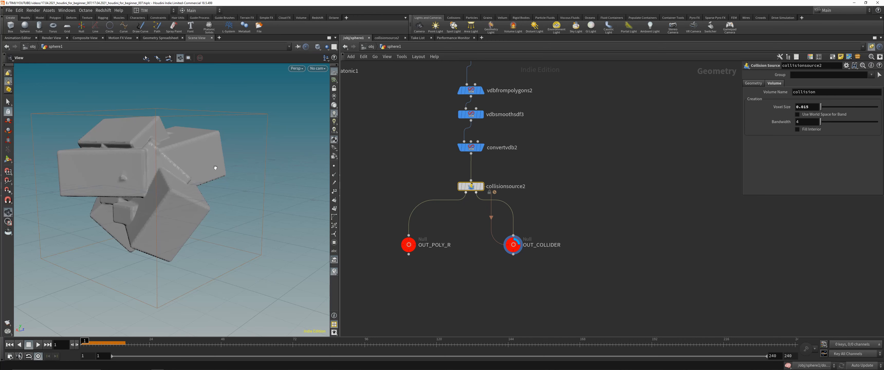
Step: Examine the existing fluid source chain from sphere2 to OUT_FLIPSOURCE in the network
scroll(544, 228, down, 6)
middle_drag(594, 230, 534, 244)
scroll(559, 241, up, 1)
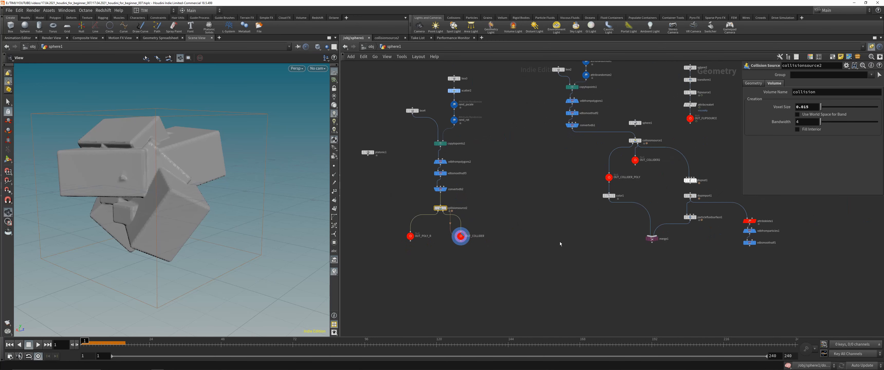
scroll(627, 144, up, 6)
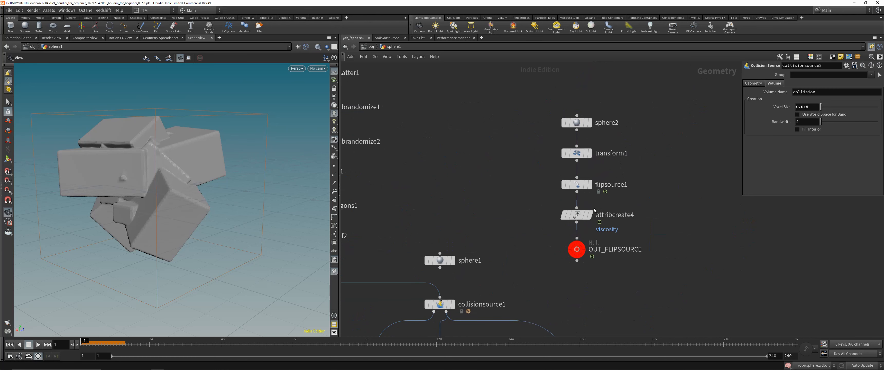
scroll(523, 197, down, 6)
middle_drag(479, 230, 615, 121)
scroll(493, 205, up, 4)
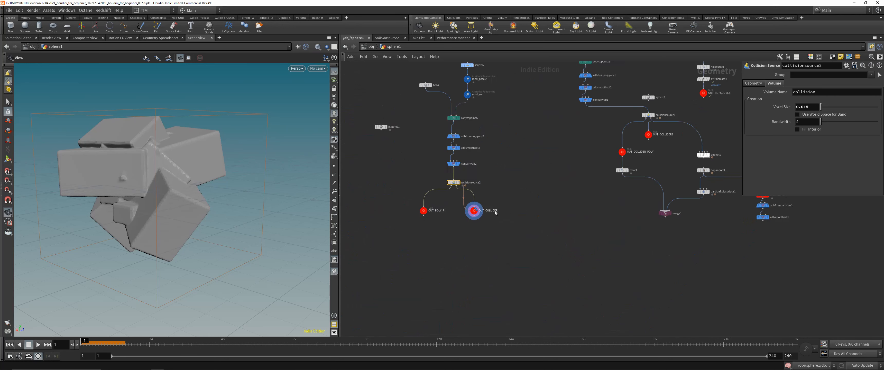
Step: Add a Sphere node beside collisionsource2 and display it
scroll(520, 159, down, 1)
middle_drag(520, 158, 491, 221)
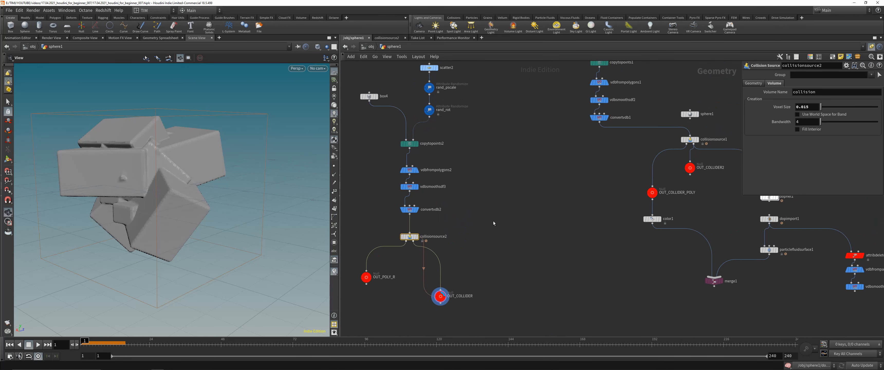
key(Tab)
text(tr)
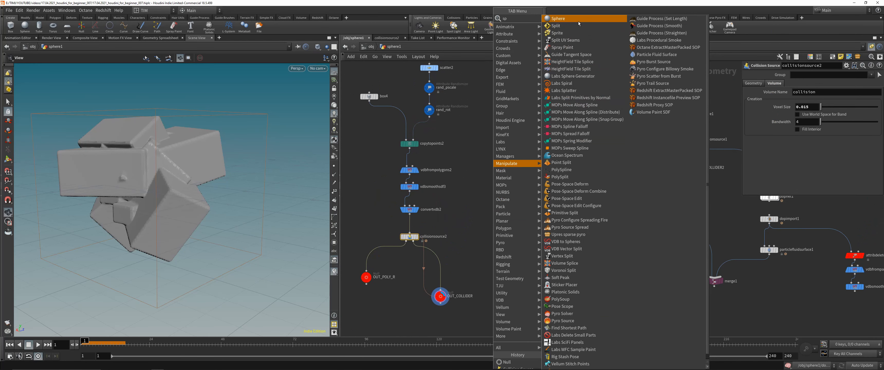
click(559, 18)
click(510, 239)
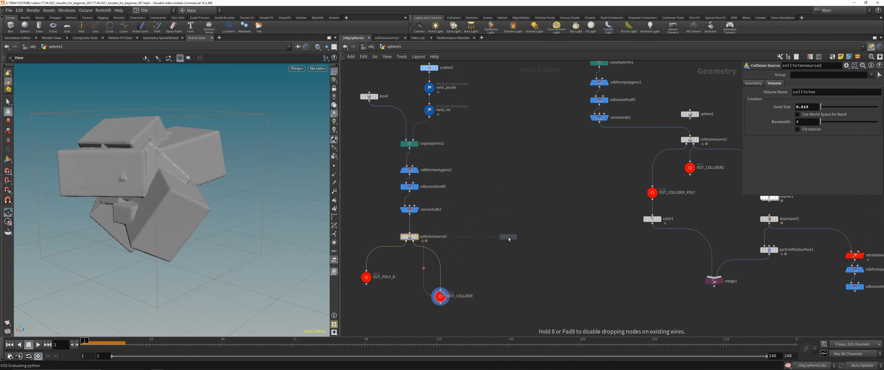
scroll(188, 133, down, 4)
middle_drag(188, 134, 186, 180)
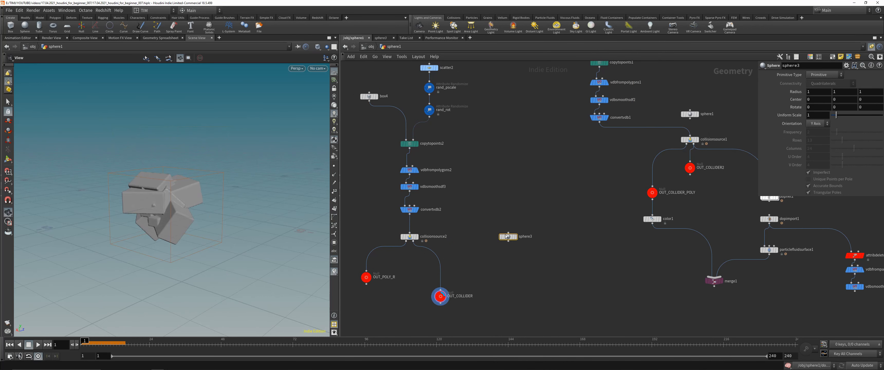
click(515, 236)
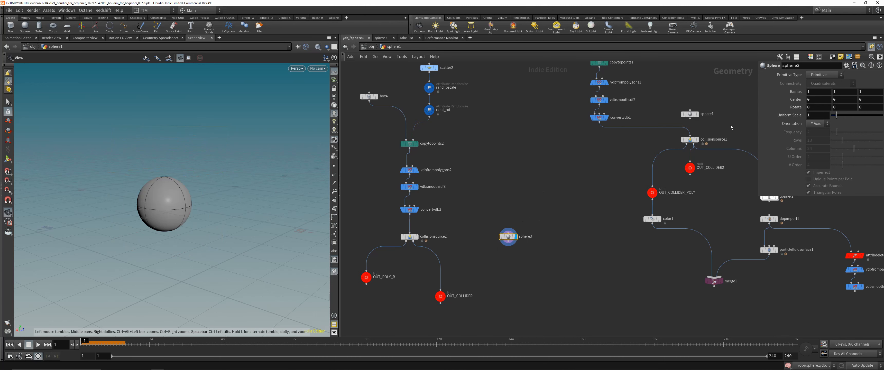
Step: Set sphere3 to Primitive Type Polygon with Frequency 5 and Uniform Scale 0.15
click(818, 74)
click(819, 83)
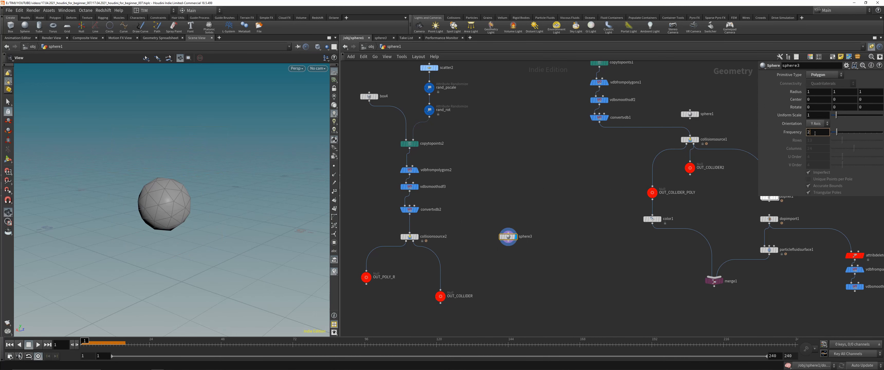
text(5)
key(Return)
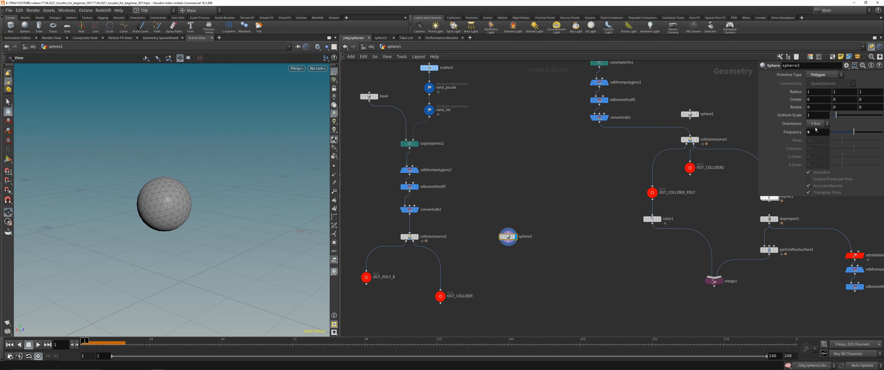
double_click(815, 117)
text(0.15)
key(Return)
Step: Check the parameters of the existing sphere2 node for comparison and return to sphere3
middle_drag(656, 131, 514, 242)
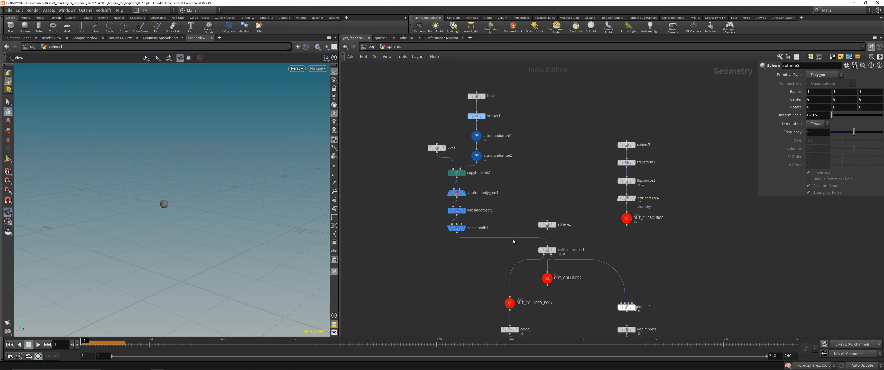
click(627, 145)
middle_drag(554, 195, 553, 194)
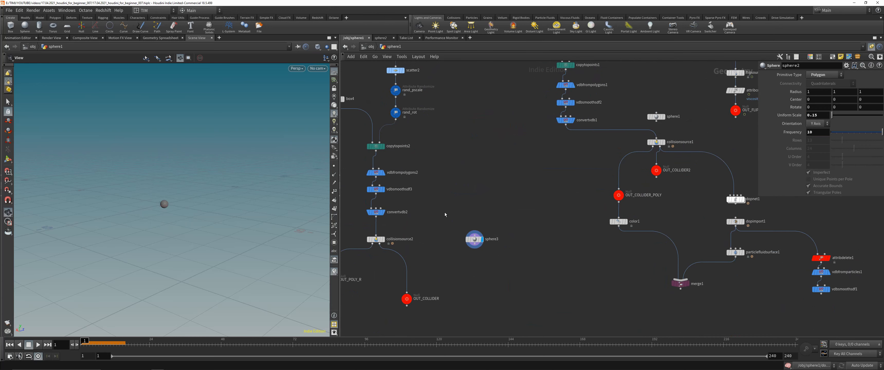
middle_drag(444, 212, 504, 202)
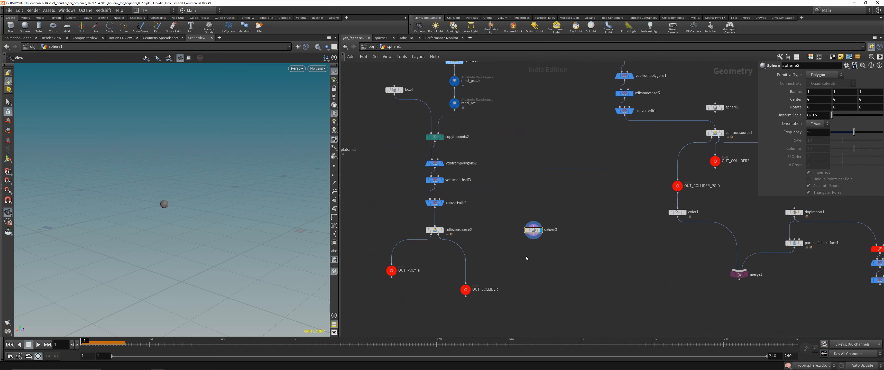
Step: Add a Transform node below sphere3, connect it to the sphere, and display it
key(Tab)
text(tra)
click(594, 33)
click(513, 261)
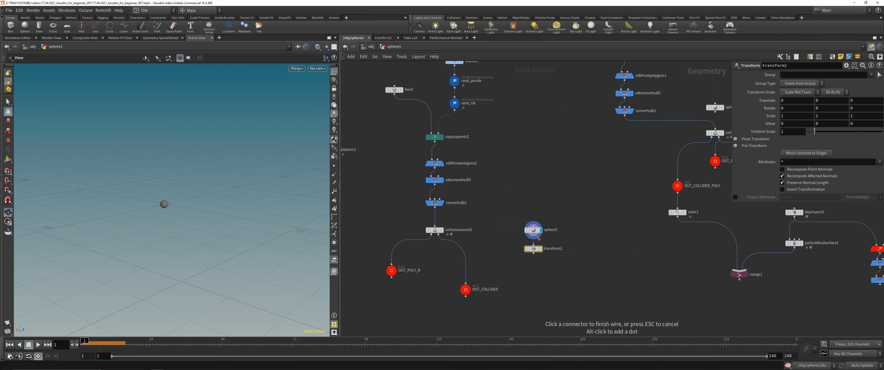
click(541, 248)
Step: Toggle the template display of the OUT_POLY_R null on and off
key(w)
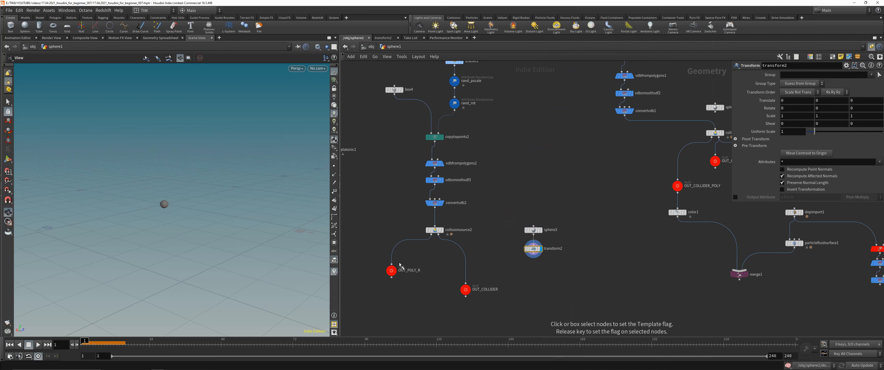
click(396, 270)
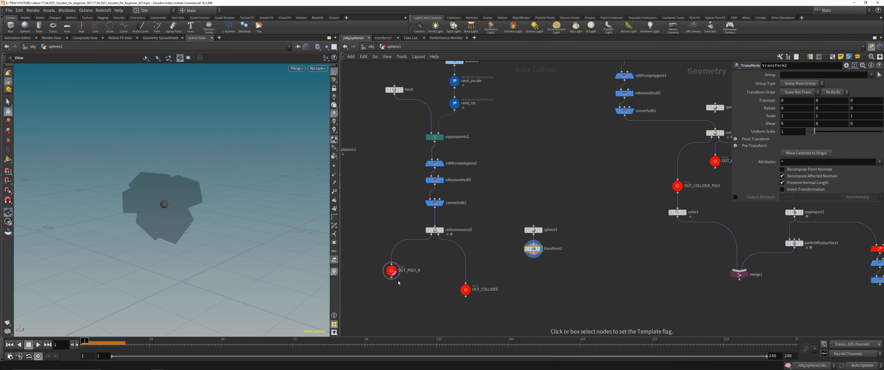
click(395, 271)
scroll(398, 275, up, 3)
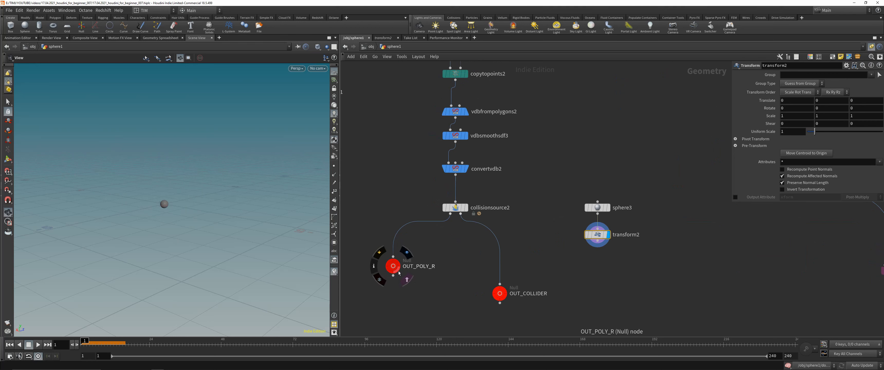
click(406, 279)
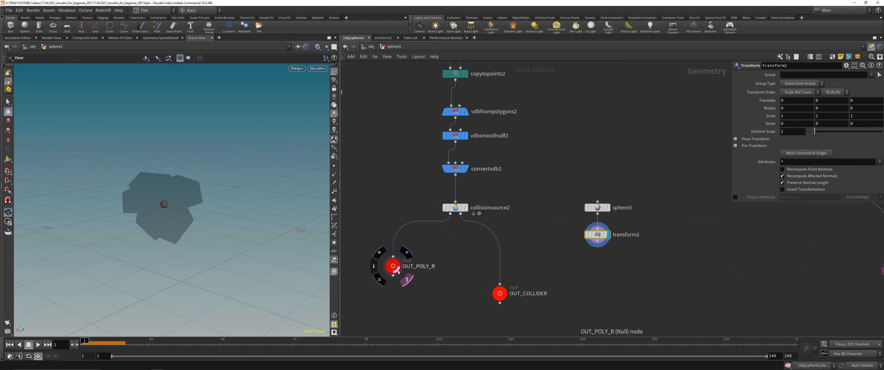
click(406, 279)
Step: Display OUT_POLY_R and show transform2 as the template instead
mouse_move(369, 213)
mouse_down()
mouse_move(426, 306)
mouse_move(385, 216)
mouse_up()
mouse_move(364, 189)
mouse_down()
mouse_move(434, 331)
mouse_move(374, 210)
mouse_move(416, 293)
mouse_move(364, 220)
mouse_move(404, 288)
mouse_up()
key(r)
key(e)
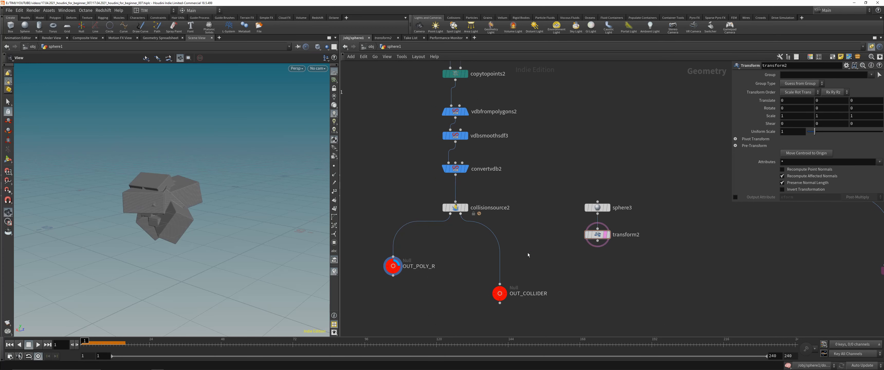
Step: Display transform2 and show OUT_POLY_R as a template for reference in the viewport
key(r)
click(597, 234)
key(e)
drag(348, 235, 425, 304)
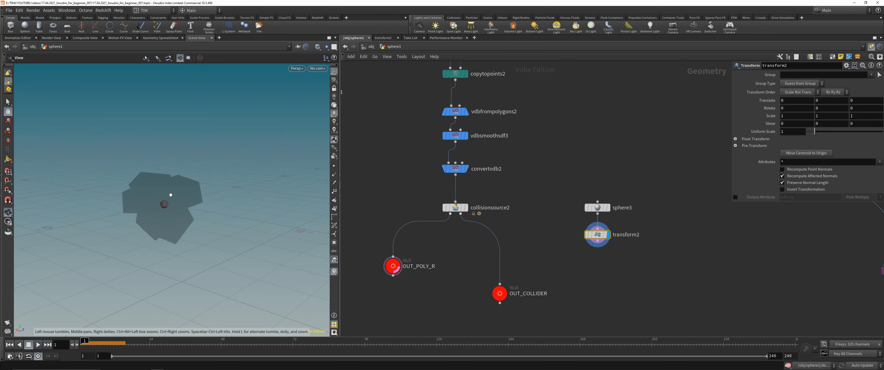
scroll(171, 194, up, 2)
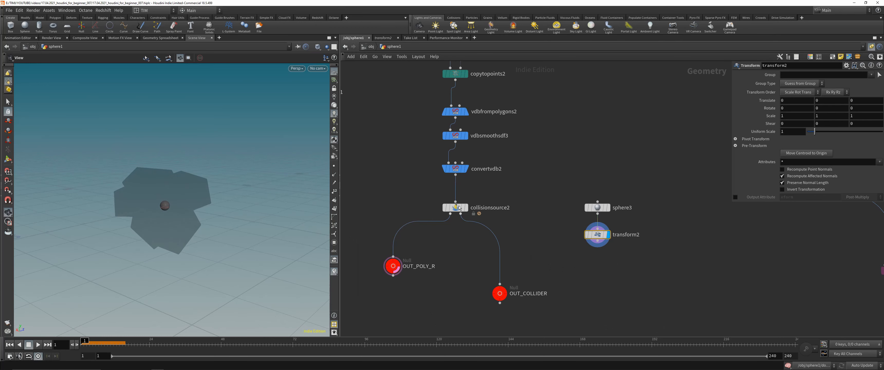
Step: Move the sphere straight up above the box cluster with transform2, to a Y translation of about 2.74
click(8, 159)
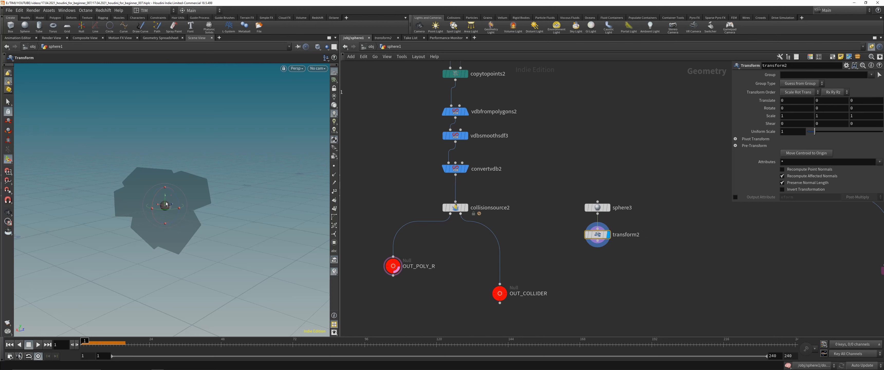
drag(162, 203, 201, 176)
key(Escape)
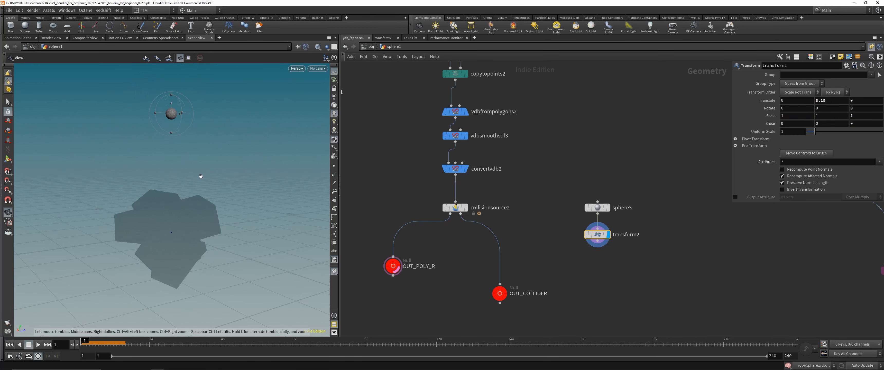
drag(172, 104, 173, 123)
key(space)
mouse_move(175, 190)
mouse_down()
mouse_move(194, 259)
mouse_move(175, 188)
mouse_up()
Step: Move sphere3 and transform2 together upward in the network to make room below them
scroll(631, 272, down, 4)
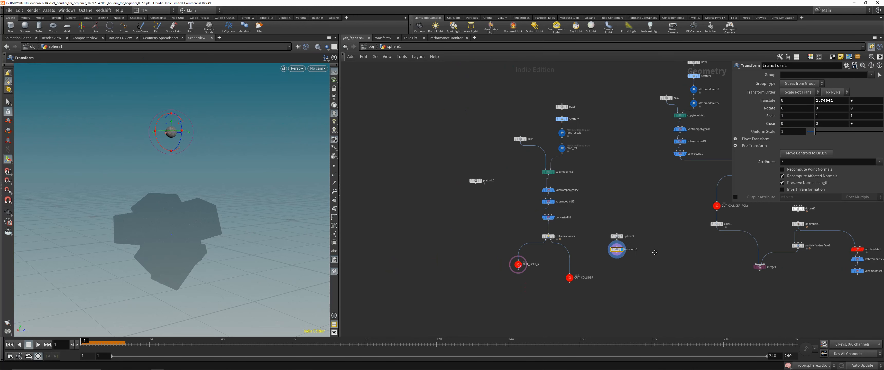
middle_drag(631, 272, 517, 258)
drag(521, 261, 465, 184)
scroll(509, 237, up, 2)
drag(507, 236, 517, 200)
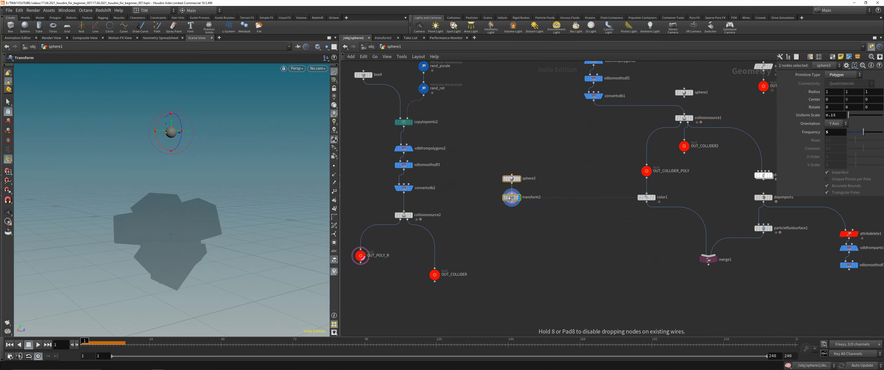
scroll(508, 212, up, 2)
Step: Add a FLIP Source node below transform2, connect it to the transform, and display it
click(529, 205)
key(Tab)
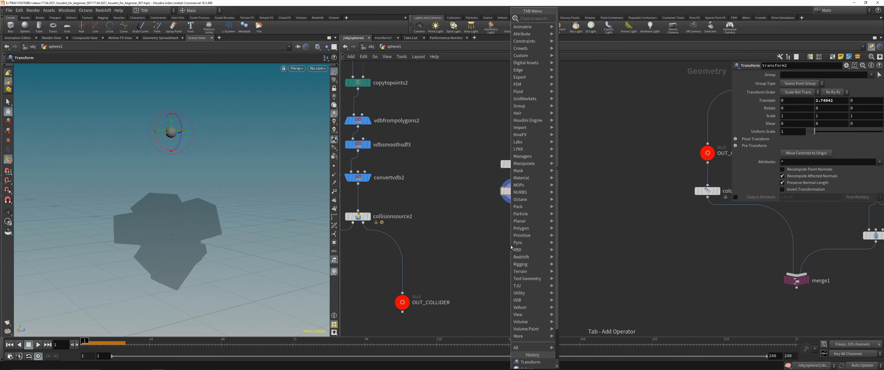
text(fli)
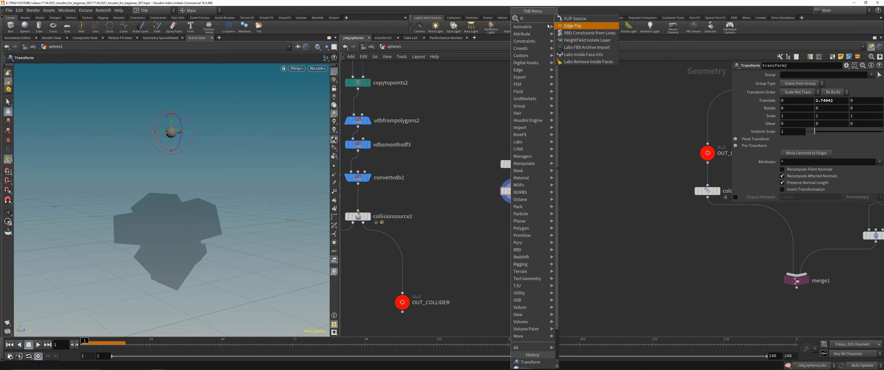
click(575, 18)
click(517, 222)
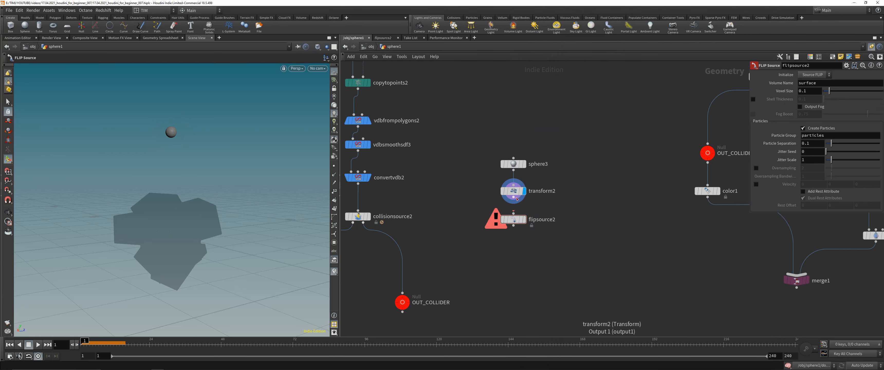
drag(514, 198, 513, 212)
click(525, 218)
key(Escape)
drag(163, 131, 180, 132)
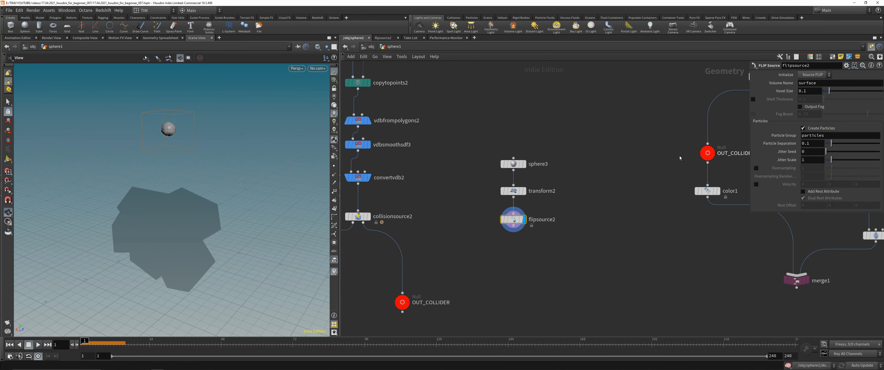
Step: Check the parameters of the existing flipsource1 node for comparison
scroll(606, 179, down, 6)
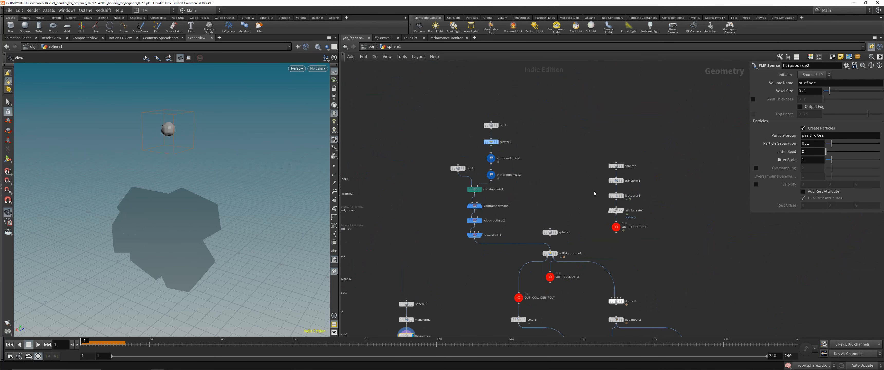
click(616, 196)
scroll(499, 266, down, 2)
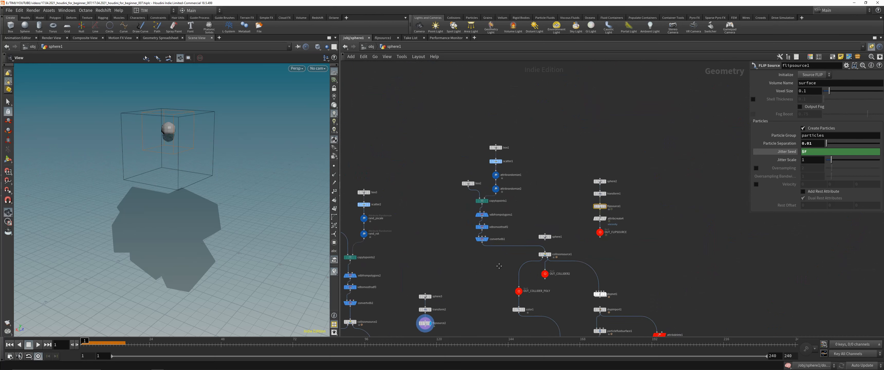
Step: Set flipsource2's Particle Separation to 0.05 and its Jitter Seed to the frame variable $F
middle_drag(499, 266, 579, 162)
scroll(507, 228, up, 4)
click(504, 208)
click(815, 143)
key(BackSpace)
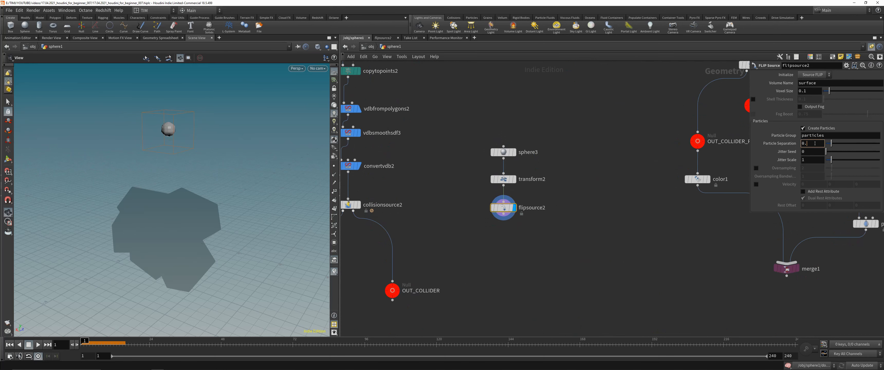
text(05)
key(Return)
drag(505, 210, 505, 202)
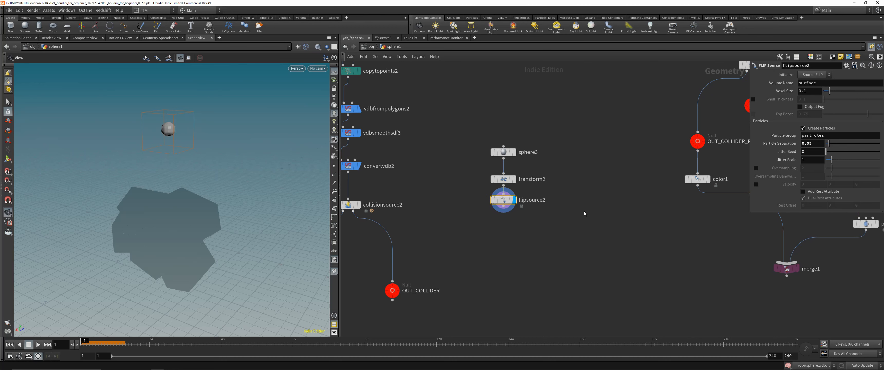
middle_drag(574, 224, 605, 207)
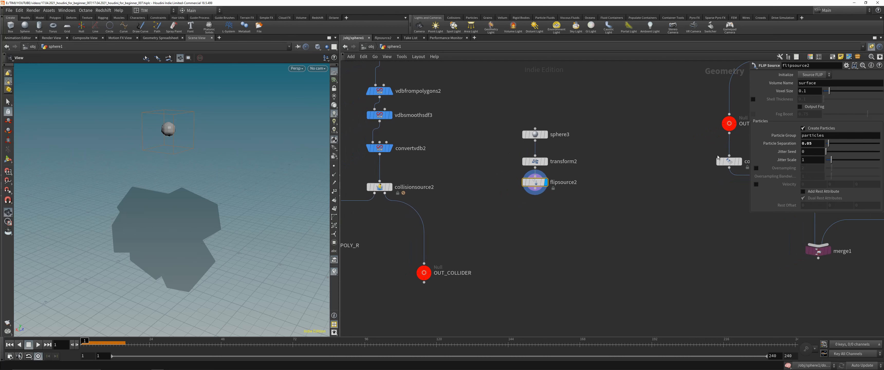
click(805, 151)
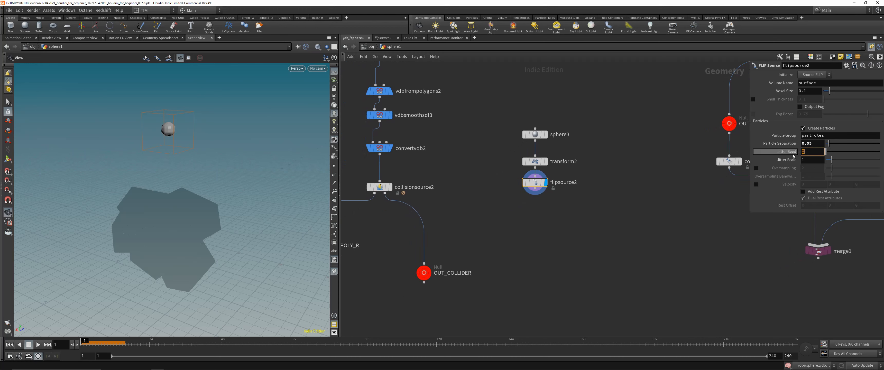
text($F)
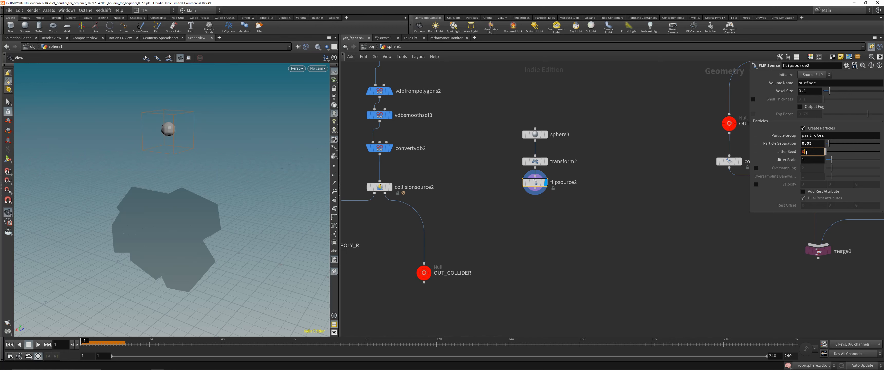
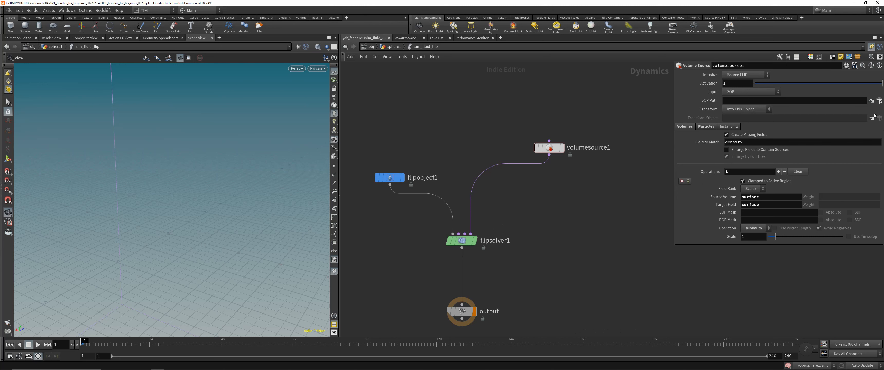
Step: Set volumesource1's Input to First Context Geometry and connect OUT_SOURCE_FLIP_TUT to the first input of sim_fluid_flip
click(732, 94)
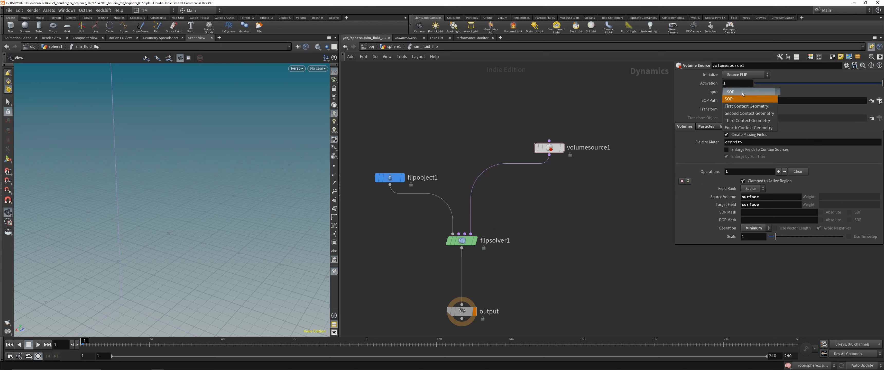
click(742, 107)
key(u)
click(501, 188)
click(453, 252)
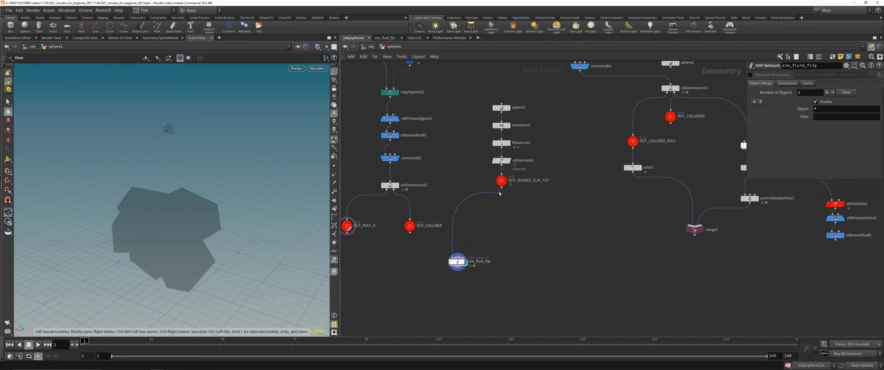
Step: Open the sim_fluid_flip network and examine the fluid source and its bounding box in the viewport from several angles
double_click(454, 261)
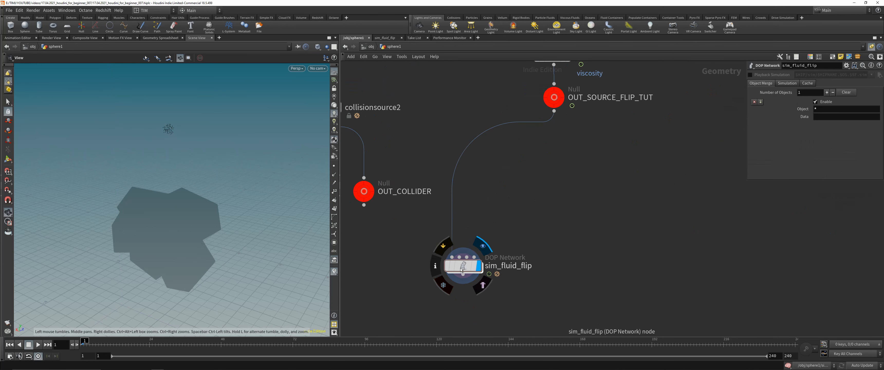
scroll(527, 193, down, 2)
right_drag(235, 130, 154, 212)
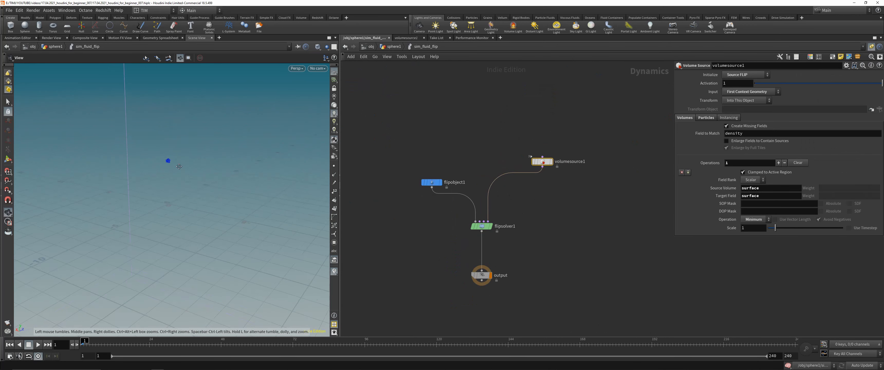
right_drag(179, 166, 215, 120)
drag(215, 121, 165, 172)
right_drag(165, 172, 92, 236)
right_drag(189, 138, 143, 195)
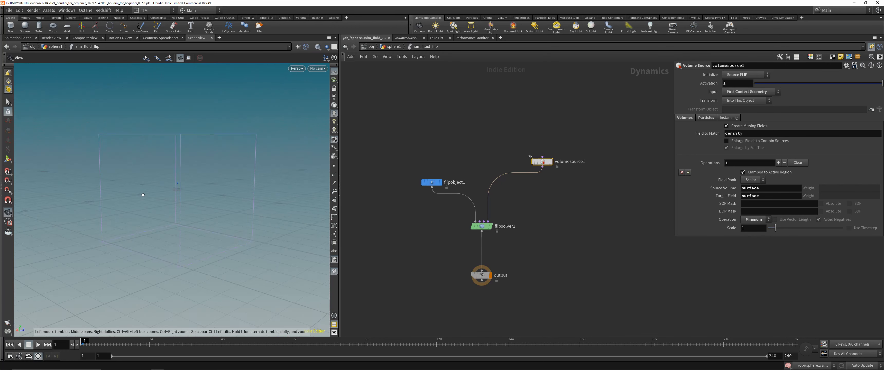
drag(143, 194, 185, 219)
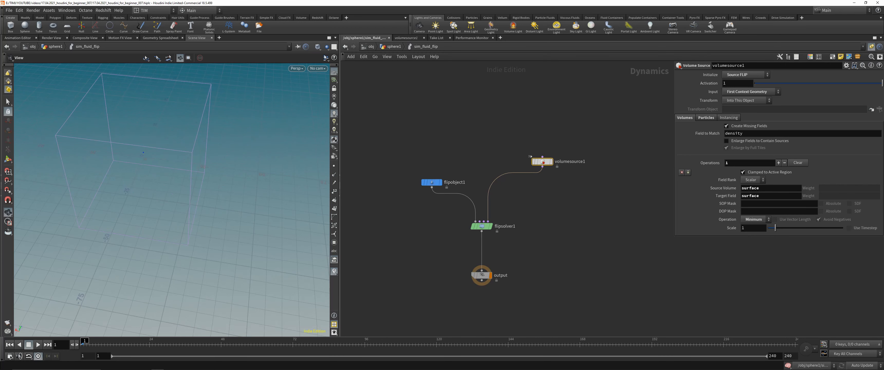
drag(150, 142, 282, 85)
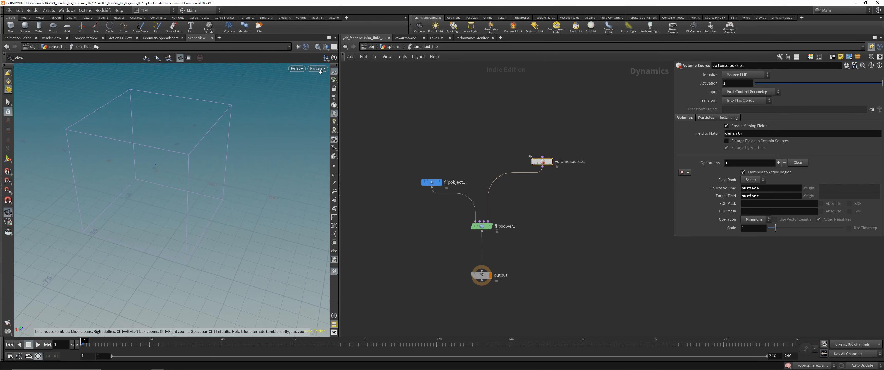
drag(206, 137, 219, 113)
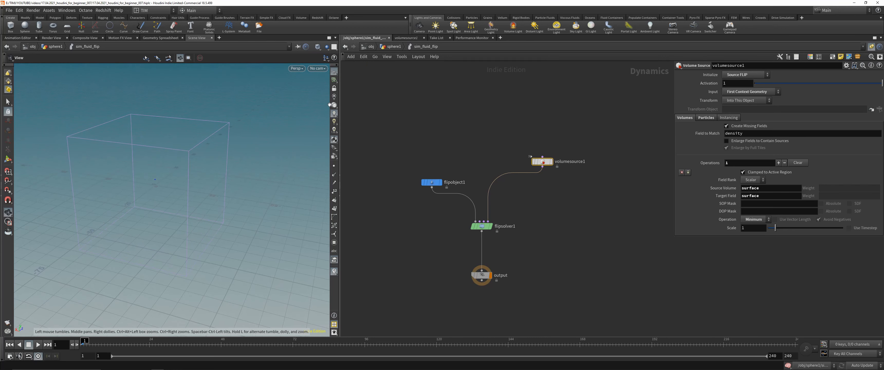
Step: Display OUT_POLY_R in a viewport pinned to the sphere1 level and reopen the sim_fluid_flip network
click(391, 47)
middle_drag(391, 148, 504, 171)
scroll(503, 172, down, 3)
drag(401, 212, 433, 186)
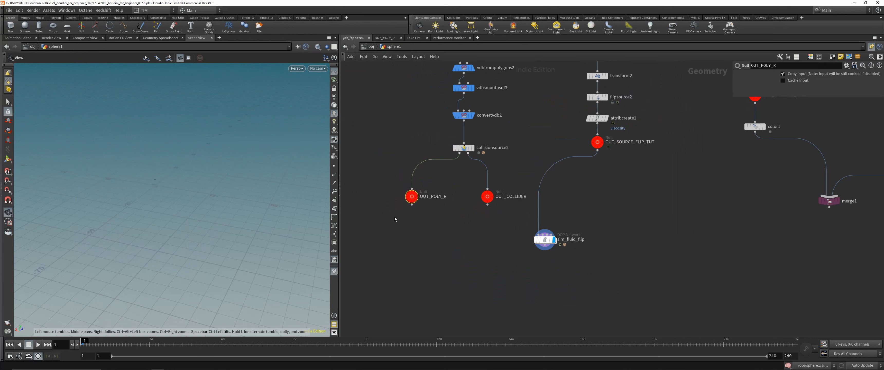
double_click(546, 240)
key(u)
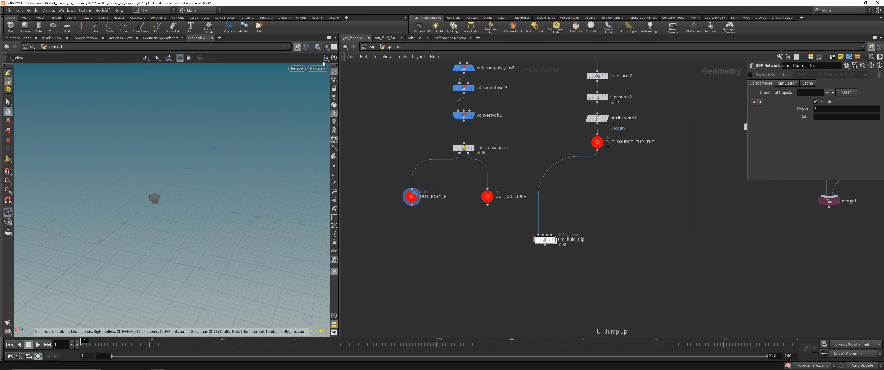
double_click(543, 240)
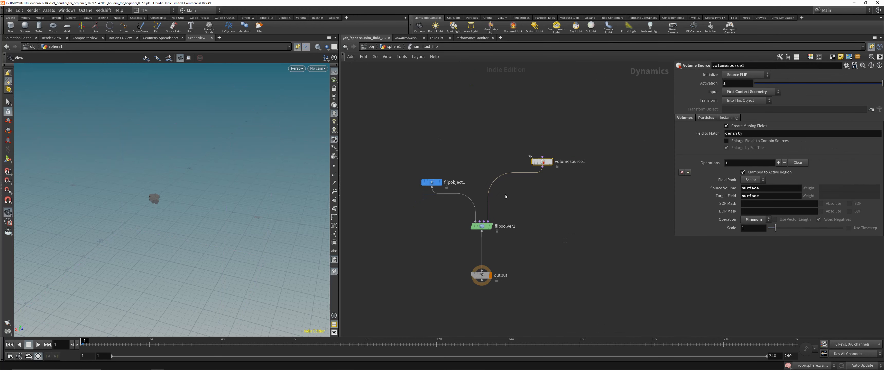
Step: Reopen the sim_fluid_flip network inside sphere1 and examine flipobject1's settings and flipsolver1's particle and volume motion settings
click(370, 47)
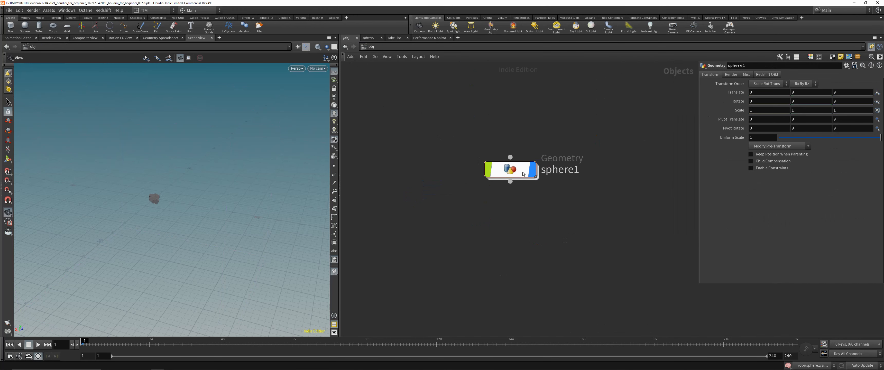
double_click(511, 169)
double_click(545, 240)
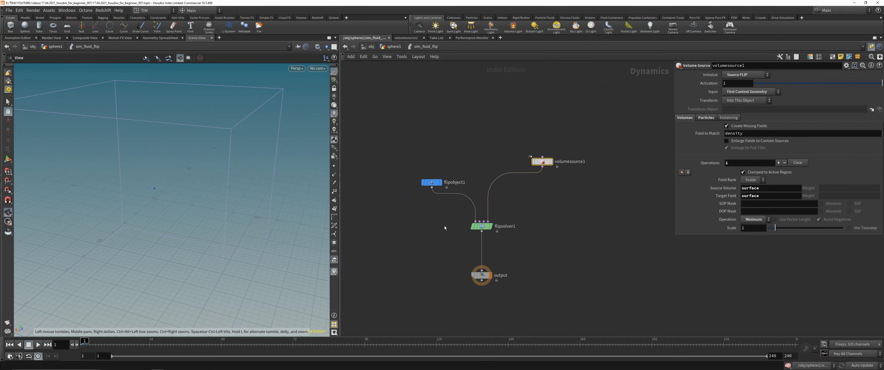
click(727, 75)
click(704, 75)
click(431, 183)
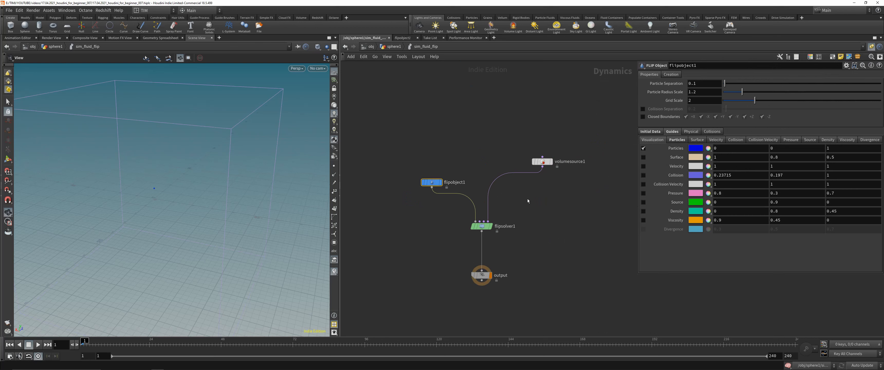
click(487, 226)
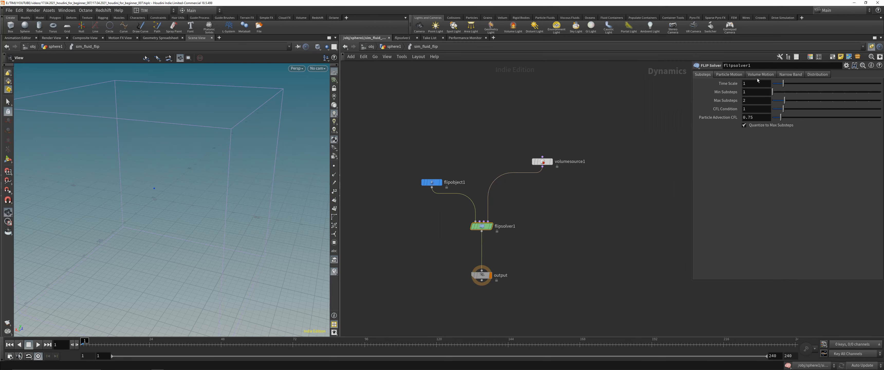
click(724, 75)
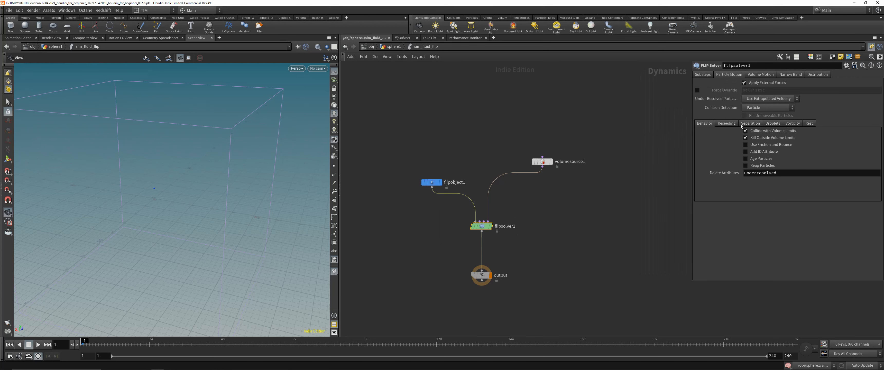
click(757, 75)
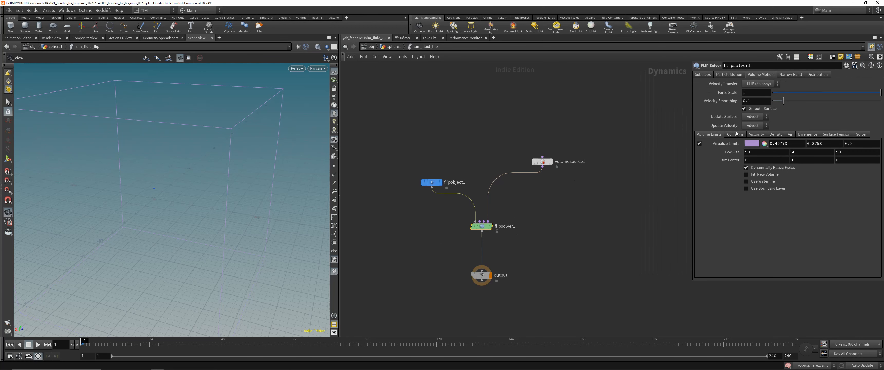
Step: Set flipsolver1's volume limits Box Size to 2, 2, 2
scroll(401, 212, up, 3)
alt+drag(203, 178, 197, 182)
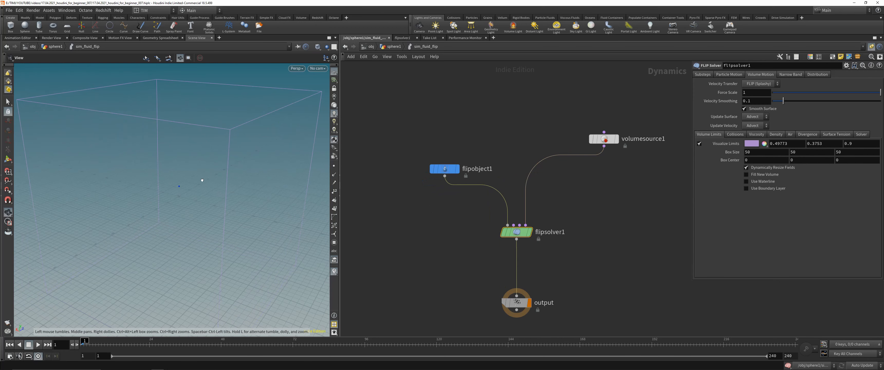
click(756, 152)
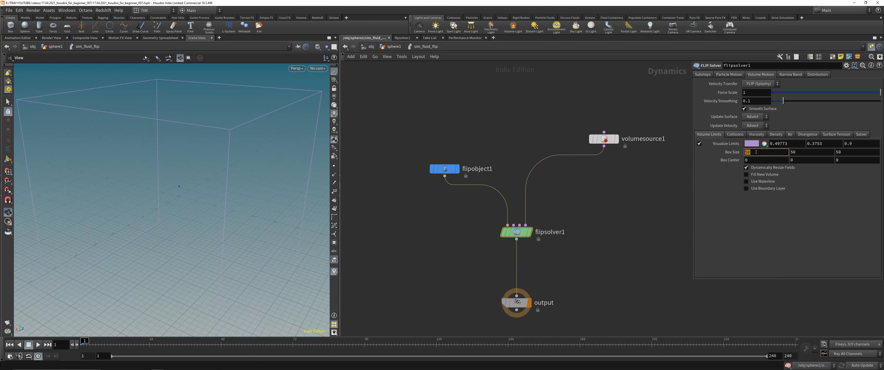
text(2)
click(815, 152)
text(2)
click(859, 152)
text(2)
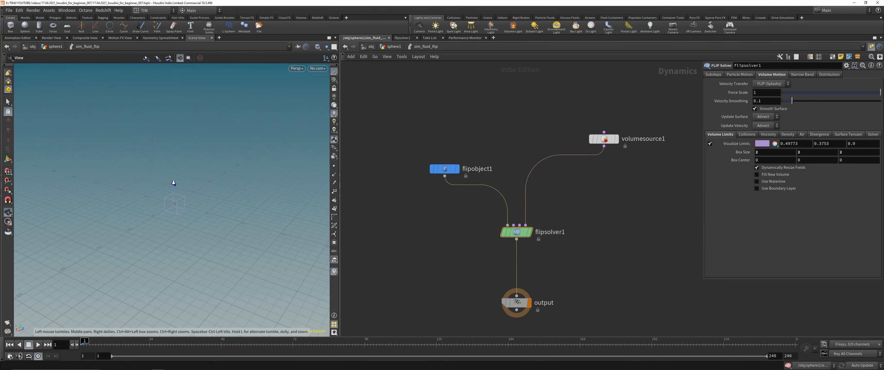
Step: Set flipsolver1's volume limits Box Size to 3, 8, 3
scroll(174, 183, up, 2)
click(773, 152)
text(3)
key(Return)
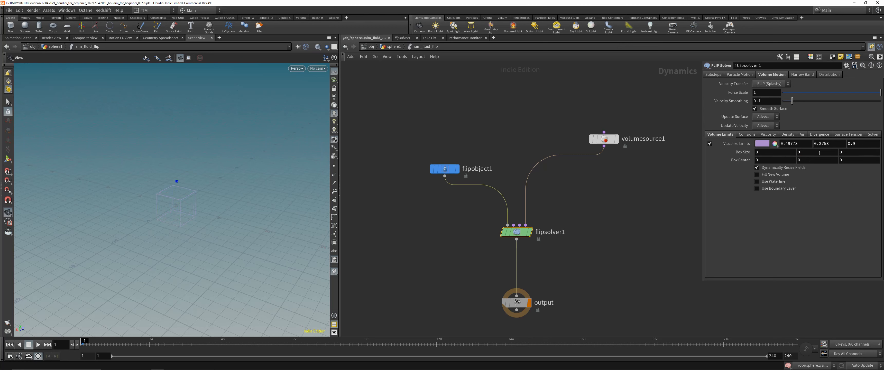
click(819, 152)
text(5)
key(Return)
text(8)
key(Return)
Step: Frame the volume limits box in the viewport and play the simulation to check how the particles behave
middle_drag(213, 137, 166, 258)
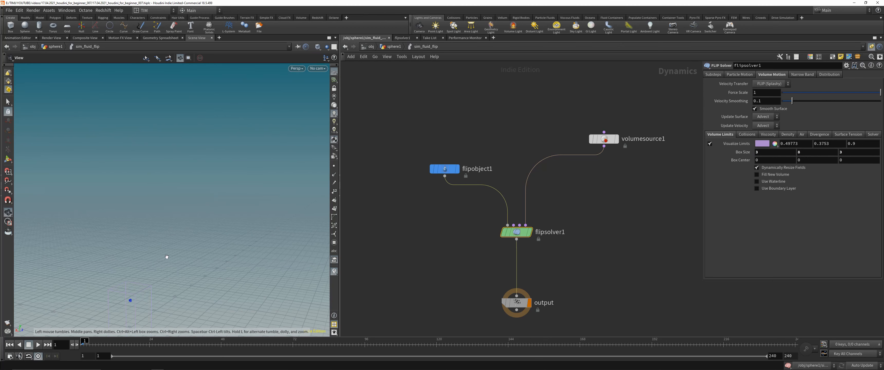
key(g)
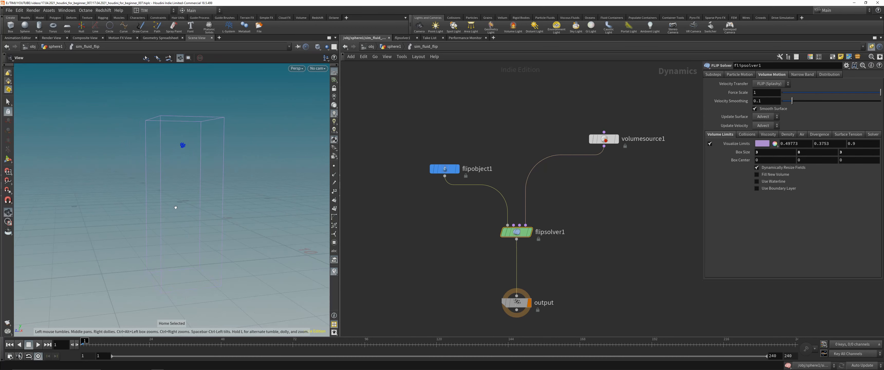
drag(204, 211, 219, 212)
middle_drag(448, 251, 447, 235)
click(447, 235)
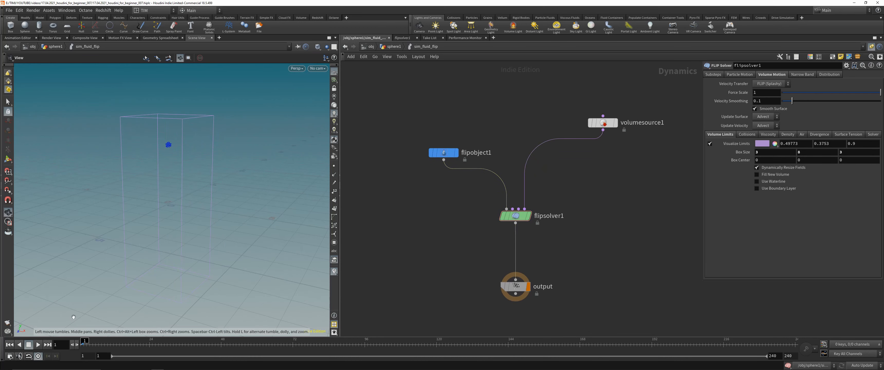
click(41, 345)
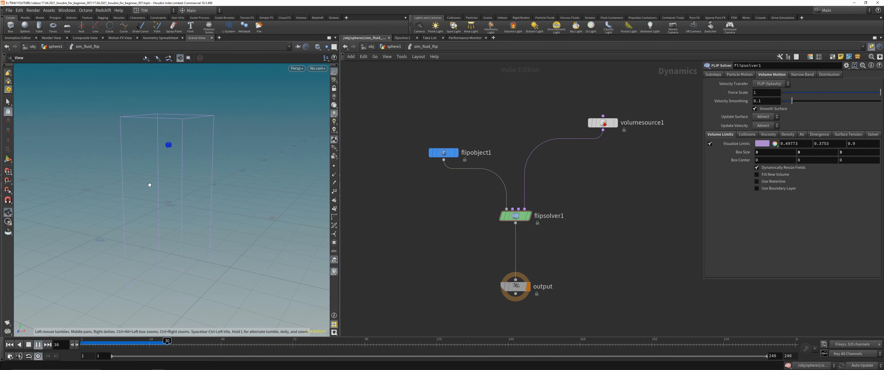
drag(170, 343, 164, 344)
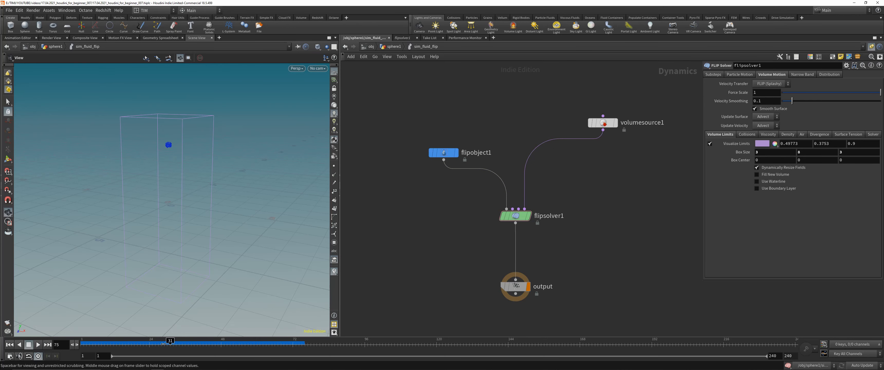
Step: Insert a Gravity Force node between flipsolver1 and output
middle_drag(472, 255, 458, 219)
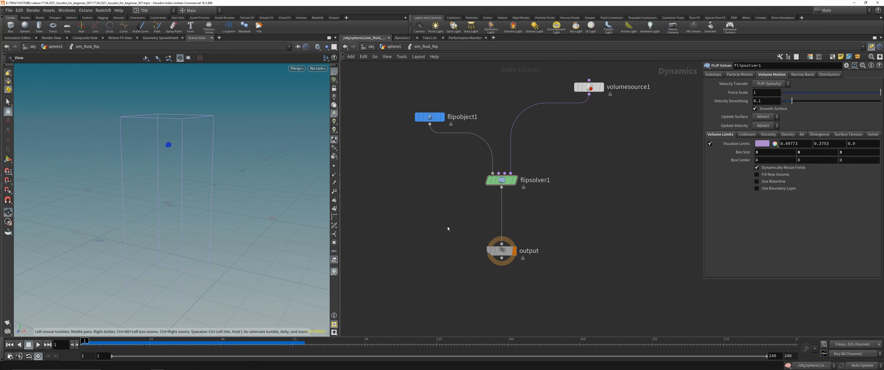
key(Tab)
text(gr)
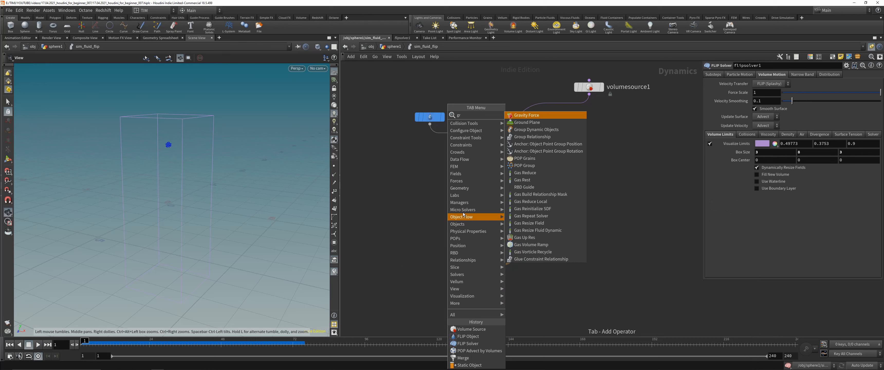
click(553, 117)
click(502, 205)
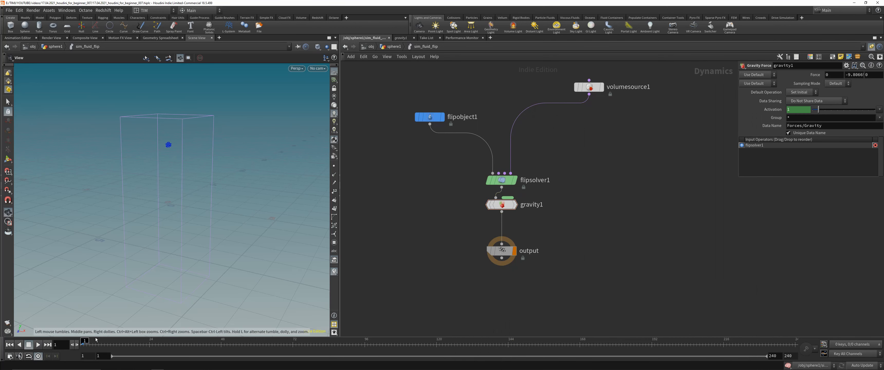
Step: Play the simulation with gravity applied, stop it and return to the first frame
click(37, 344)
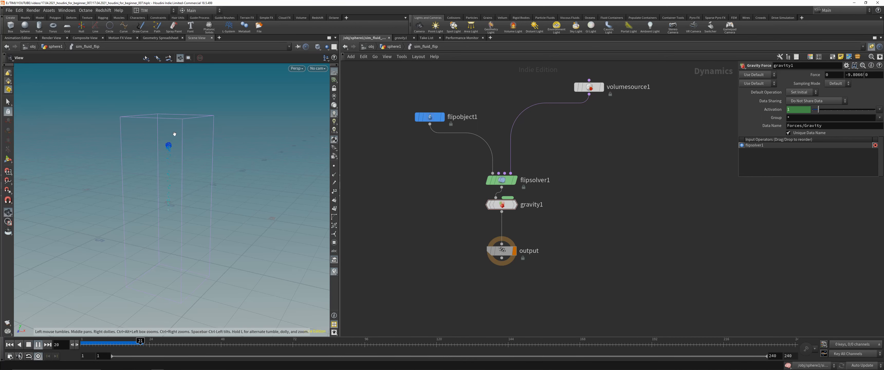
click(37, 345)
click(10, 344)
Step: Set flipobject1's Particle Separation to 0.05 and link it by reference to flipsource2's Particle Separation
drag(401, 86, 457, 155)
middle_drag(457, 155, 445, 176)
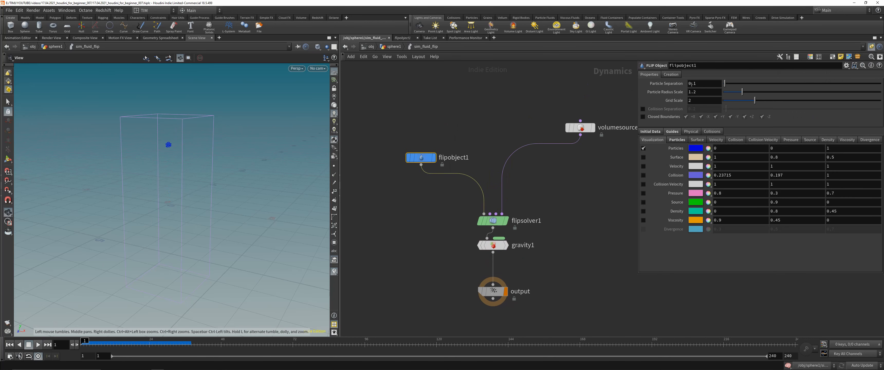
click(705, 86)
text(0.05)
key(Return)
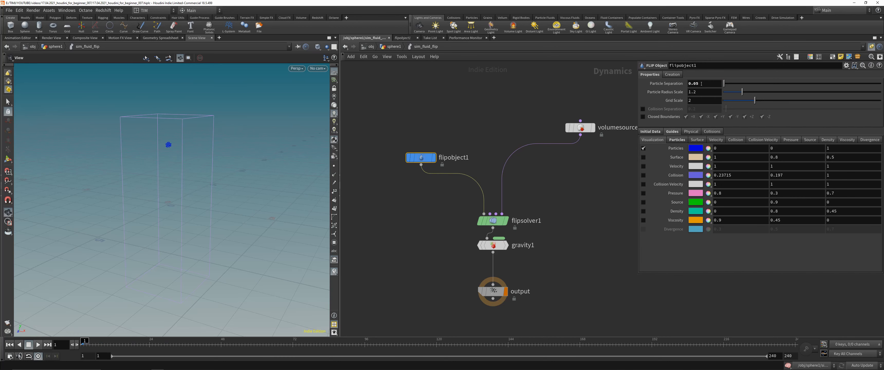
click(390, 47)
middle_drag(566, 130, 524, 150)
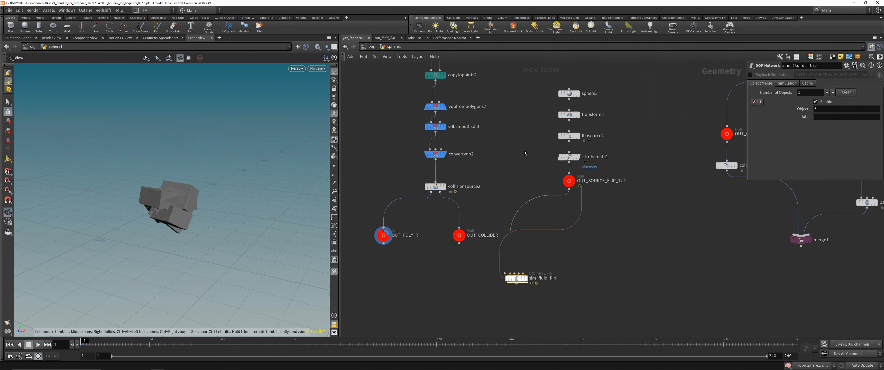
click(569, 135)
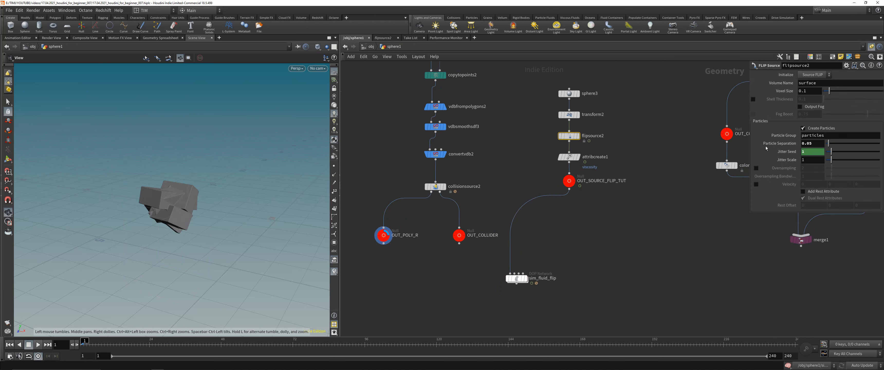
double_click(511, 280)
right_click(664, 84)
click(686, 154)
click(675, 83)
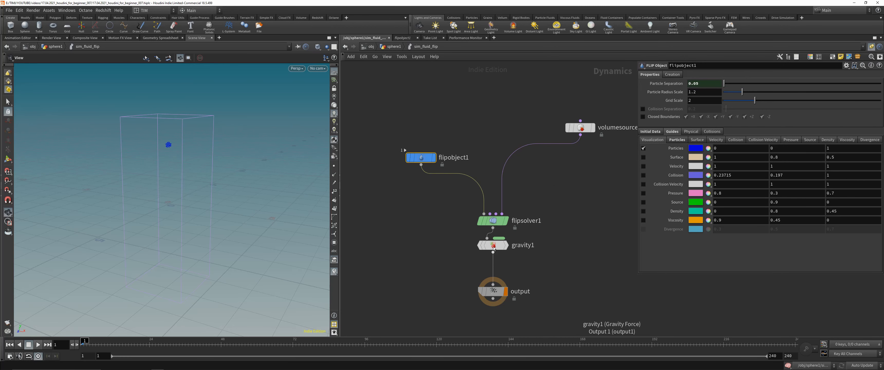
Step: Play the simulation, examine the falling particle stream inside the limits box from several angles, and scrub through the early frames
drag(497, 245, 497, 255)
click(494, 291)
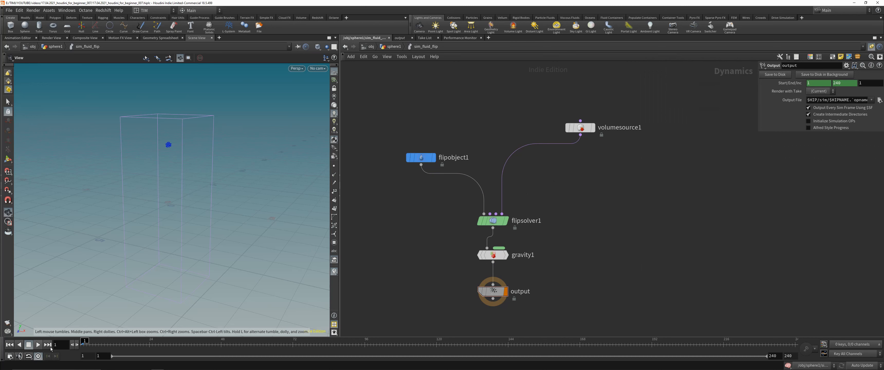
click(38, 345)
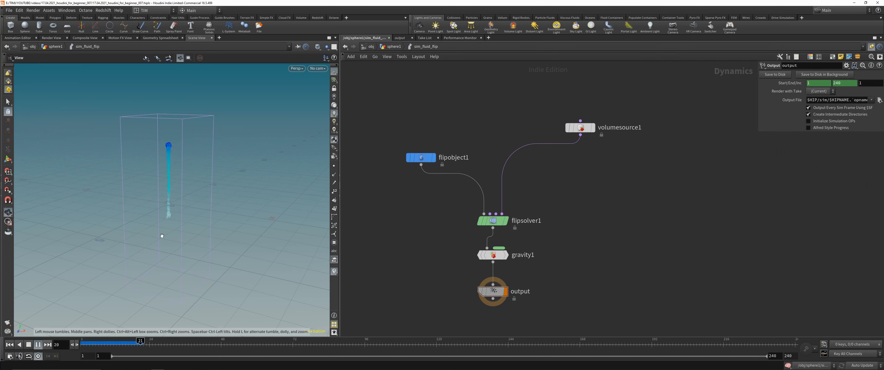
drag(158, 260, 177, 254)
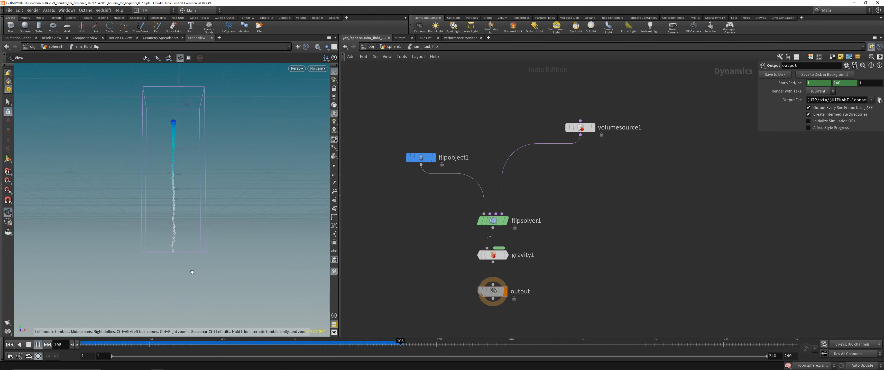
drag(191, 202, 206, 256)
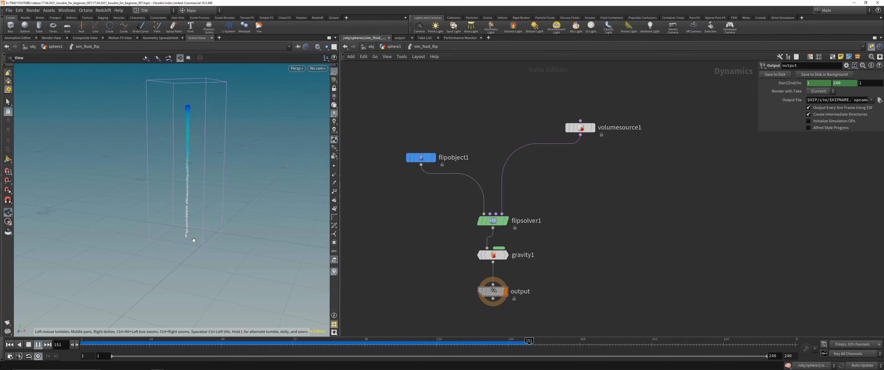
drag(204, 190, 176, 240)
click(83, 340)
drag(84, 341, 125, 340)
Step: Go up to the sphere1 network and display the OUT_COLLIDER null
middle_drag(432, 237, 435, 197)
key(u)
drag(506, 223, 505, 245)
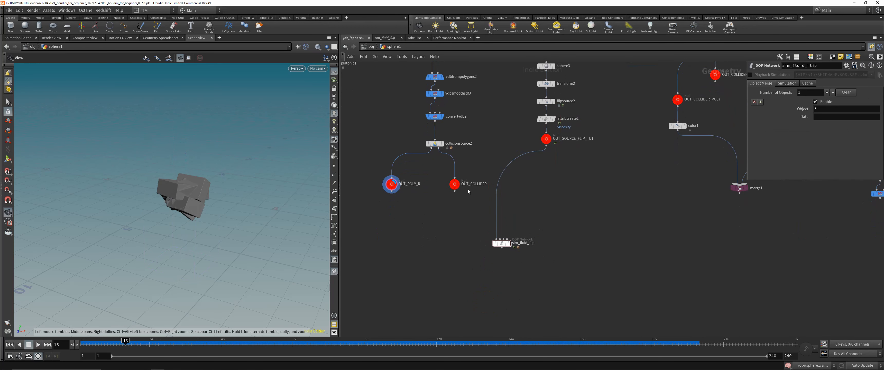
click(455, 184)
scroll(512, 192, up, 4)
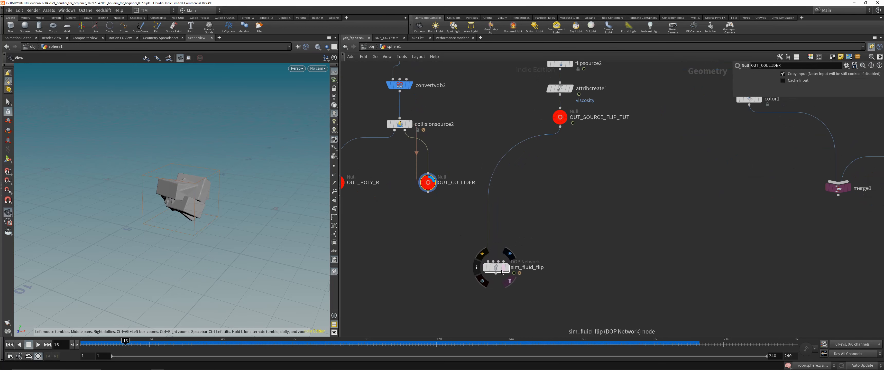
Step: Reopen the sim_fluid_flip network and add a Static Object node beside the FLIP solver chain
double_click(502, 272)
key(Tab)
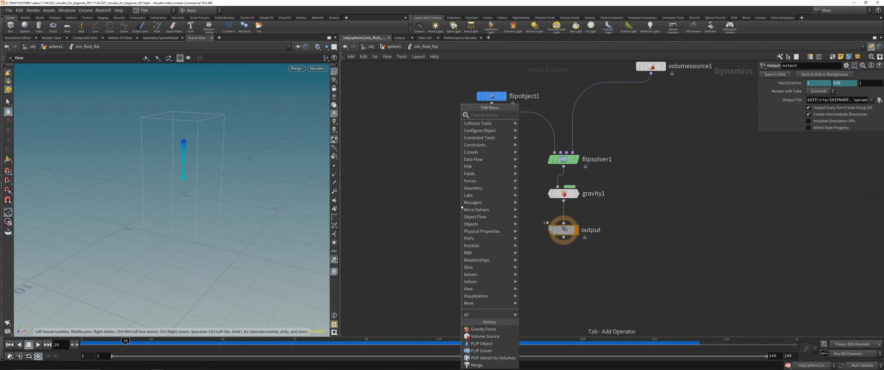
text(stat)
click(550, 116)
click(462, 171)
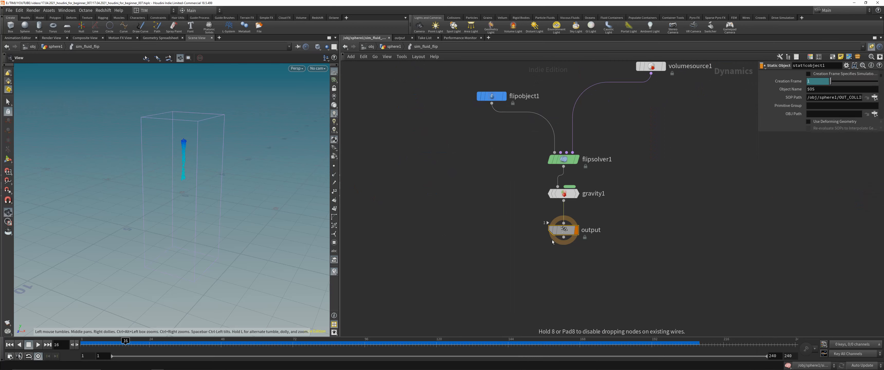
Step: Move output and gravity1 down to make room and insert a Merge node between flipsolver1 and gravity1
drag(552, 240, 552, 327)
drag(567, 196, 567, 254)
key(Tab)
text(mer)
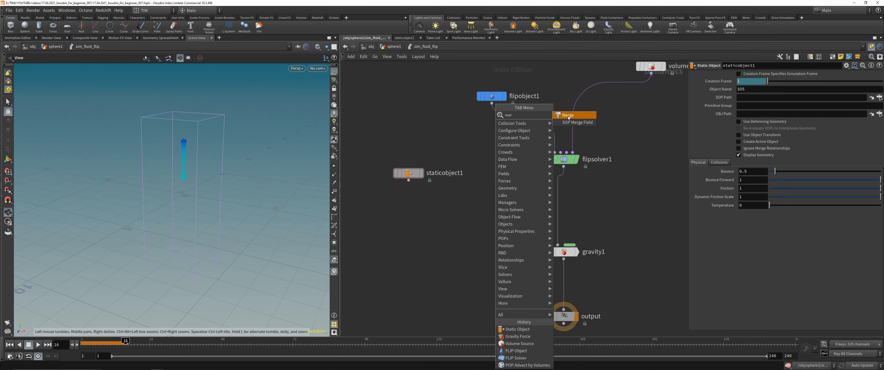
key(Return)
click(523, 211)
drag(523, 211, 564, 217)
Step: Connect staticobject1 to merge1, swap the merge's input order, and select staticobject1
drag(409, 180, 562, 208)
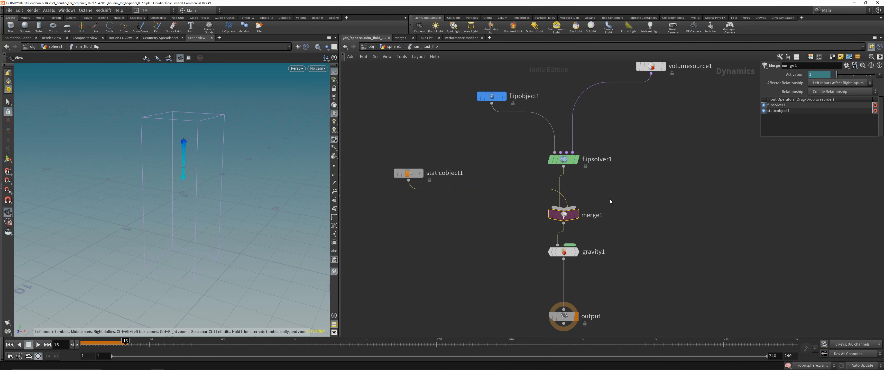
key(shift+r)
click(416, 173)
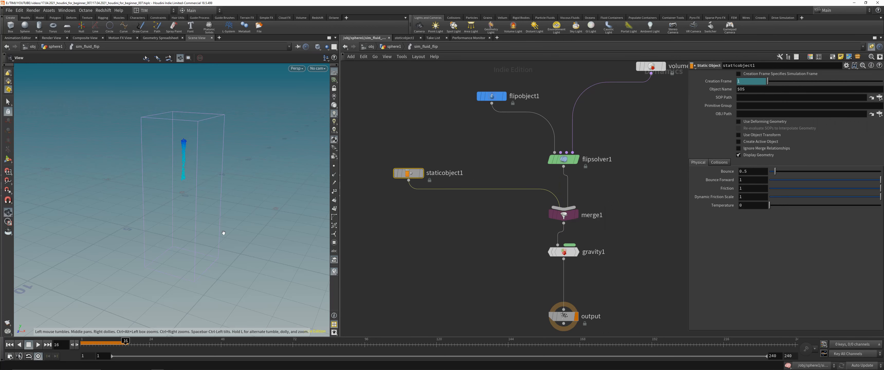
Step: Rewind to frame 1 and set staticobject1's SOP Path to /obj/sphere1/OUT_COLLIDER
click(9, 345)
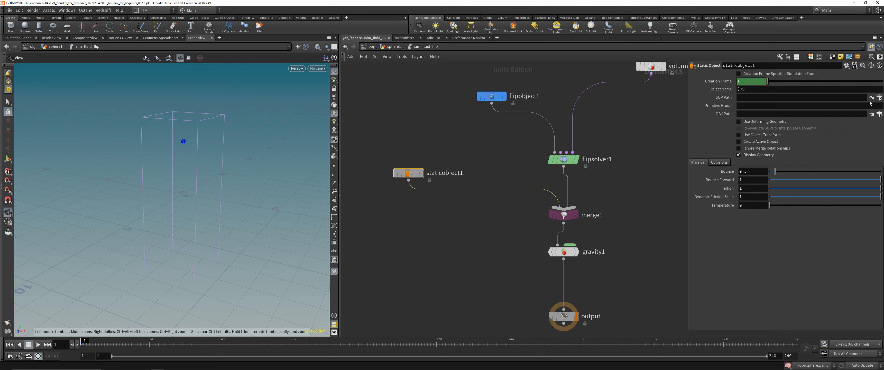
click(878, 100)
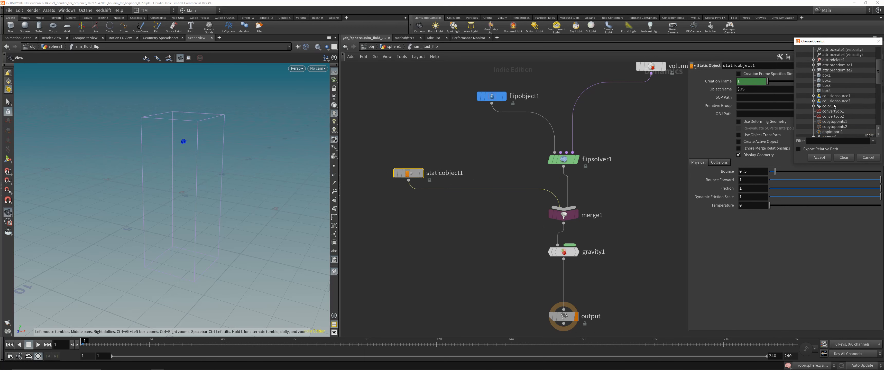
scroll(833, 89, up, 3)
click(833, 65)
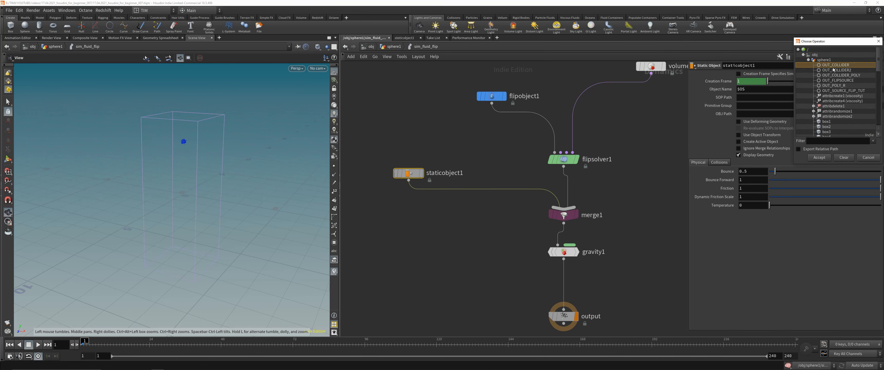
click(820, 157)
Step: Check the collider's fit from above and set flipsolver1's volume limit box size to 4 in X and Z
drag(207, 171, 190, 234)
key(space+g)
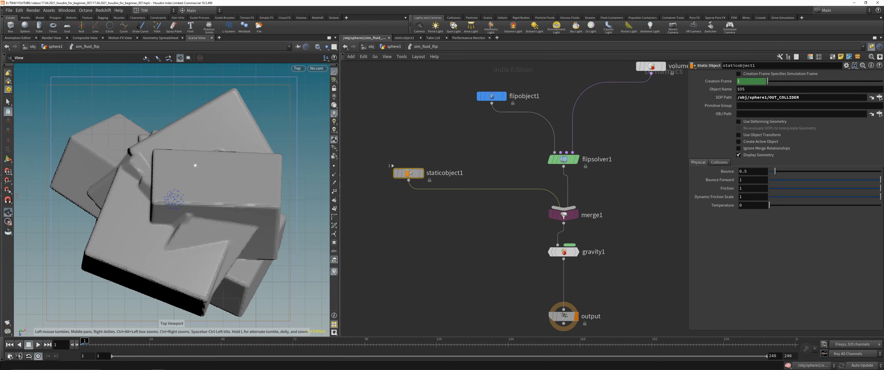
key(space+2)
middle_drag(524, 274, 489, 243)
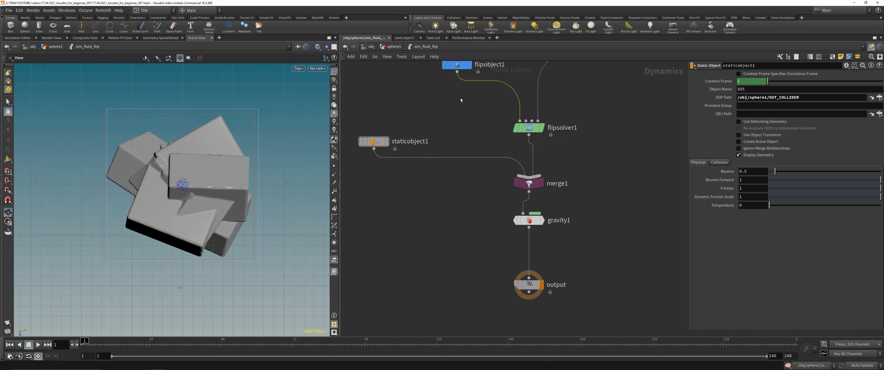
middle_drag(460, 99, 452, 160)
click(449, 126)
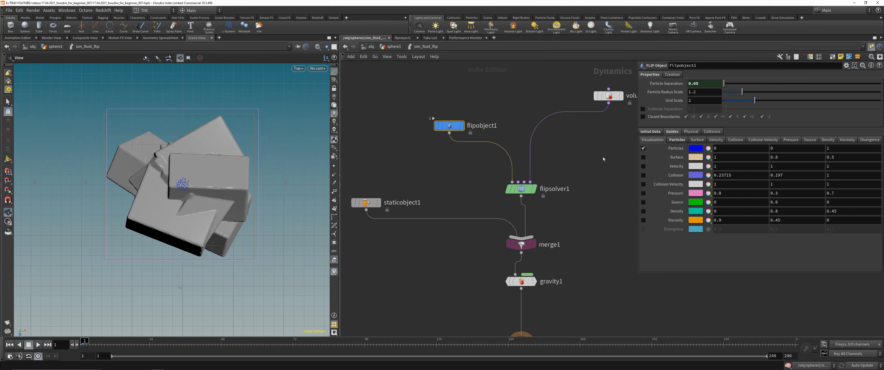
click(521, 189)
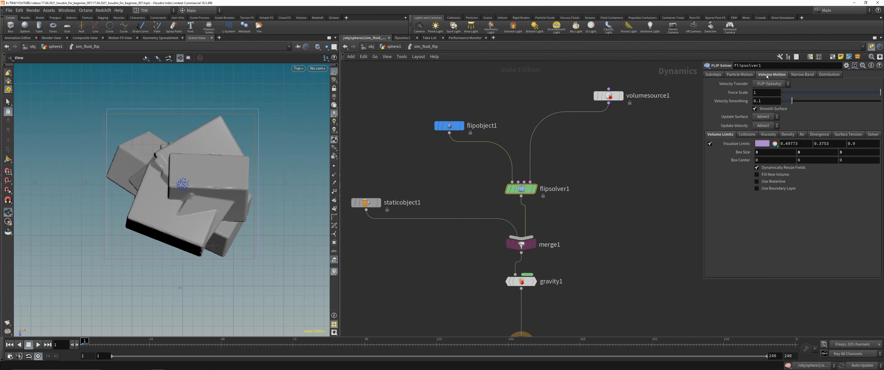
click(768, 85)
click(766, 90)
click(767, 152)
text(4)
key(Return)
click(854, 151)
text(4)
key(Return)
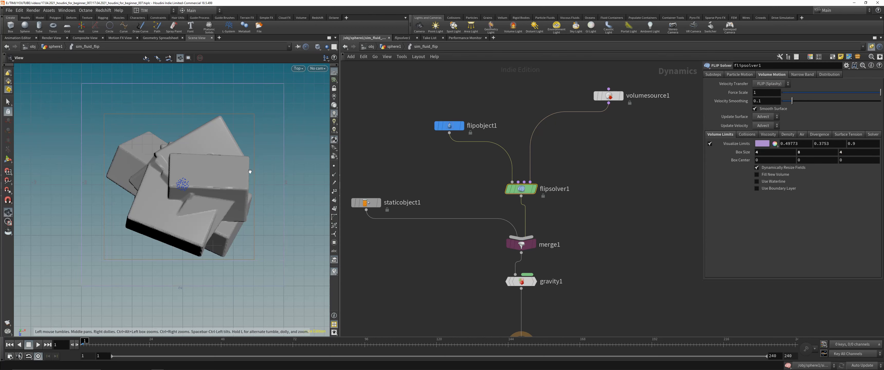
Step: Return to the perspective view, turn off Display Geometry on staticobject1 and show its volume Collision Guide
key(space+1)
drag(244, 171, 219, 164)
click(366, 202)
middle_drag(384, 220, 415, 209)
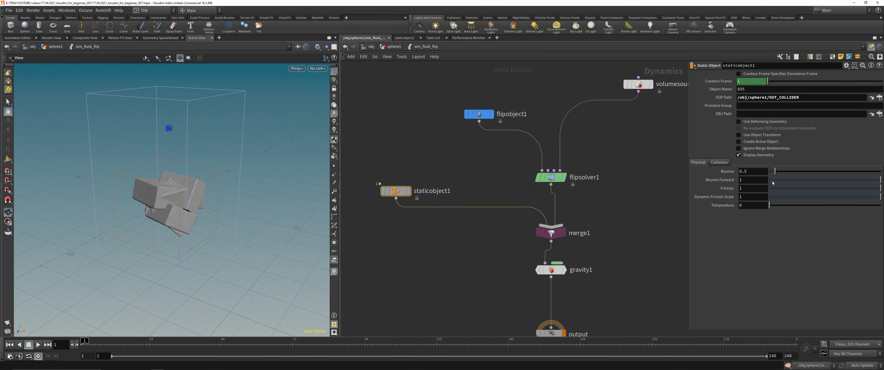
click(748, 157)
click(719, 162)
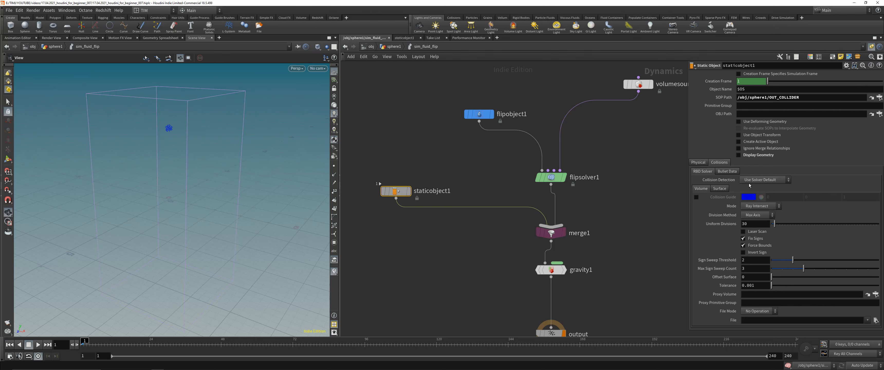
click(697, 196)
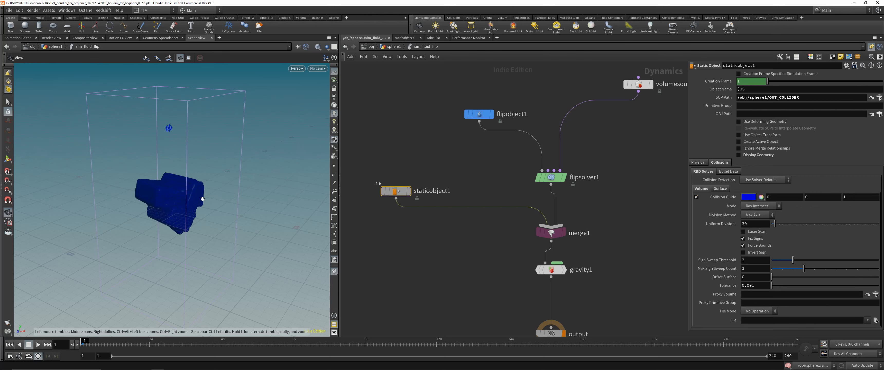
Step: Change staticobject1's collision volume mode to Volume Sample and inspect the guide's shape from several angles
scroll(206, 181, up, 5)
drag(206, 181, 192, 185)
click(760, 206)
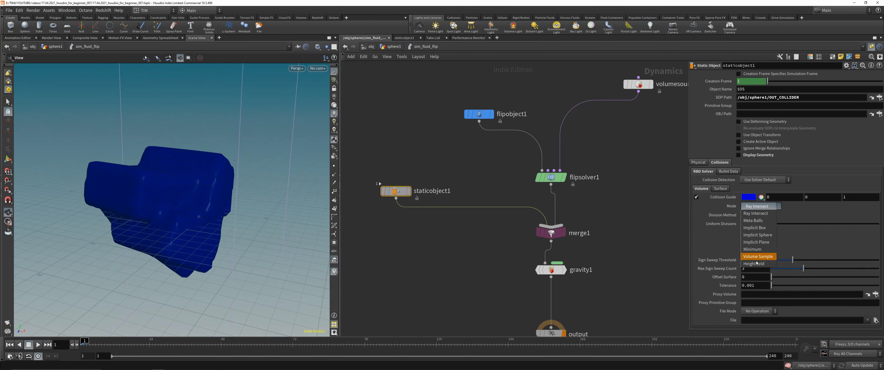
click(757, 260)
click(758, 215)
click(751, 251)
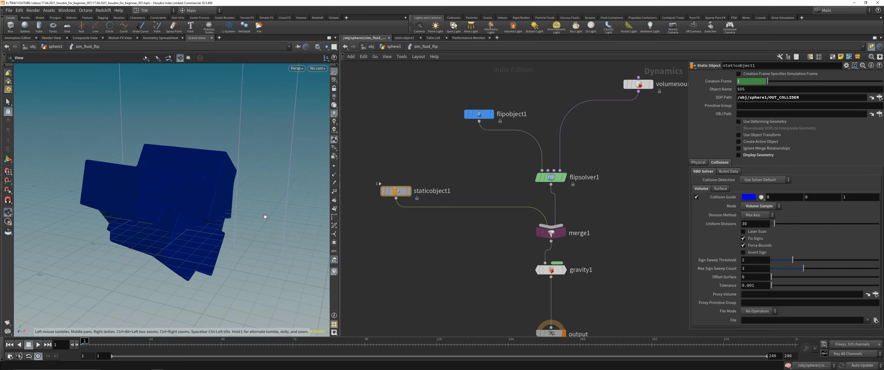
scroll(222, 144, up, 5)
scroll(222, 144, down, 10)
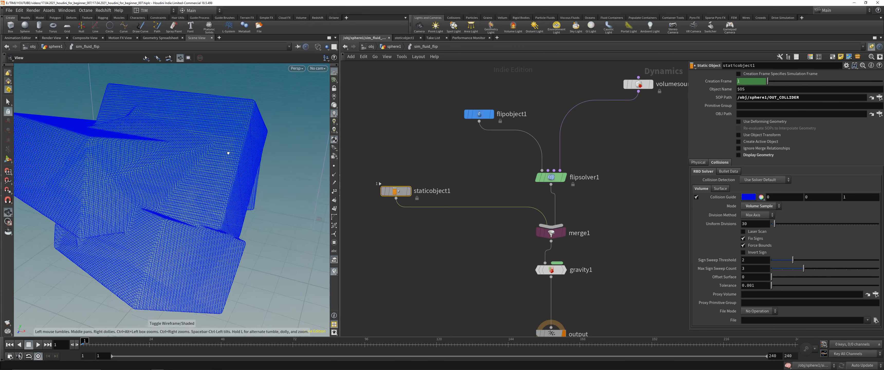
drag(164, 207, 197, 183)
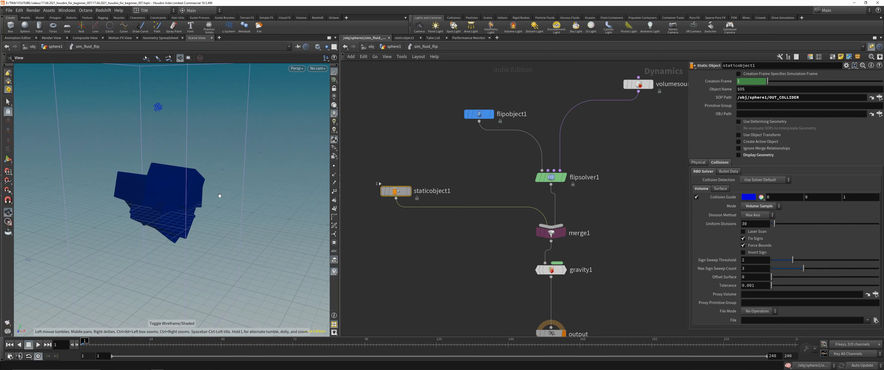
drag(115, 194, 144, 196)
scroll(419, 236, down, 3)
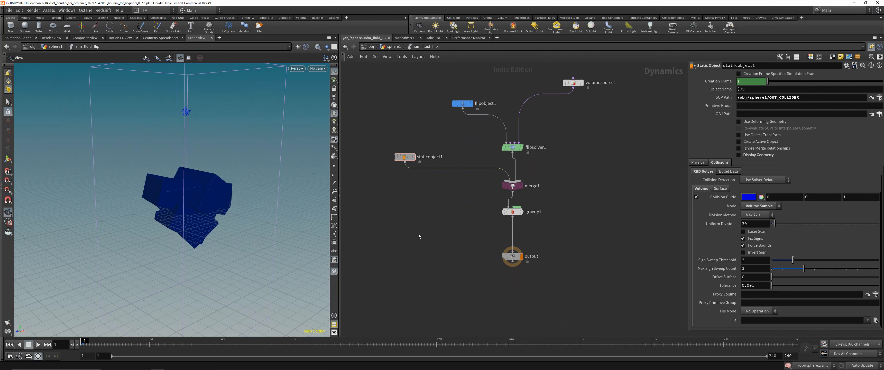
Step: Swap the collision guide for the collider's displayed geometry and play the simulation, scrubbing back to frame 32
click(696, 197)
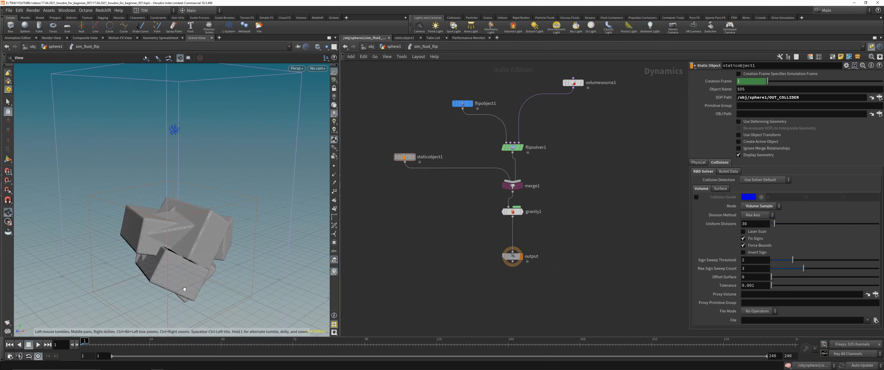
click(38, 345)
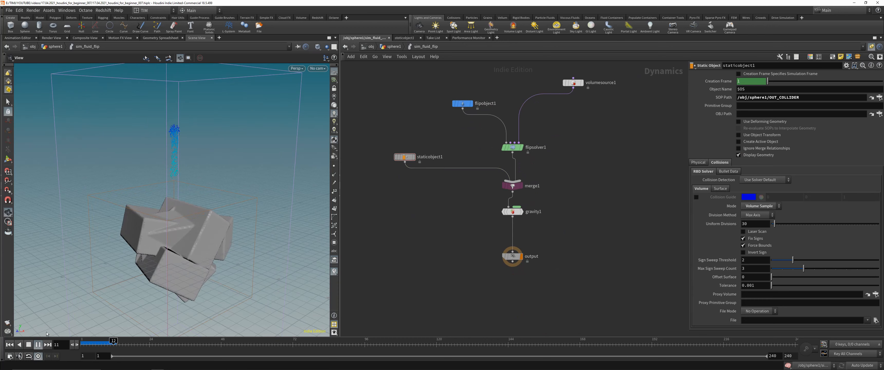
drag(178, 267, 223, 240)
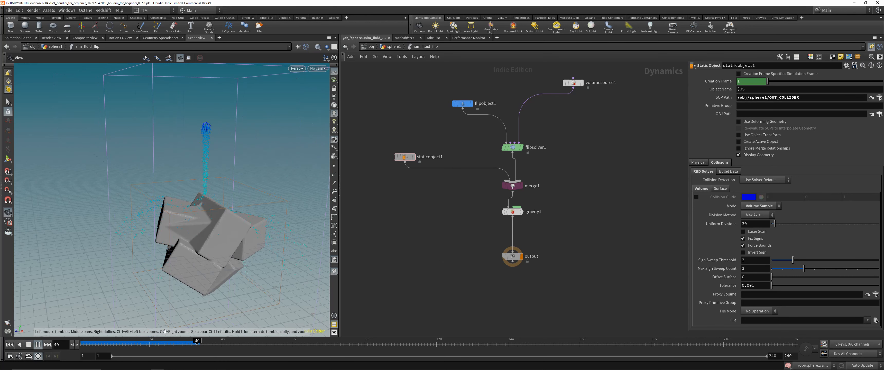
click(188, 341)
mouse_move(189, 342)
mouse_down()
mouse_move(120, 342)
mouse_move(173, 342)
mouse_up()
Step: Go up to the sphere1 network and set flipsource2's Particle Separation to 0.02
middle_drag(472, 186, 457, 160)
drag(413, 153, 453, 199)
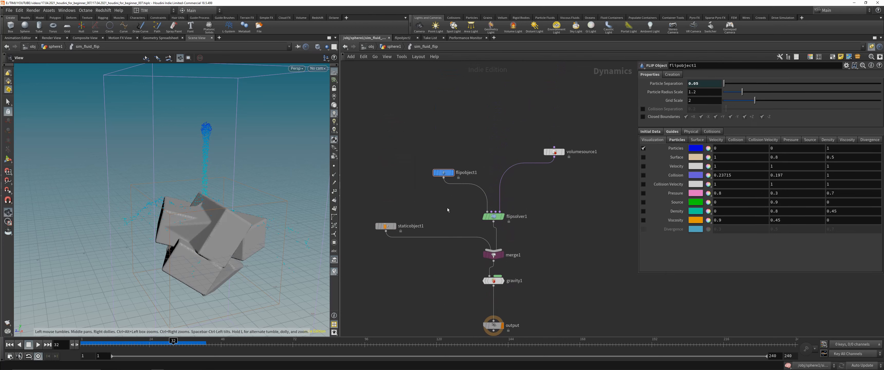
key(u)
scroll(450, 234, up, 1)
middle_drag(495, 298, 479, 259)
middle_drag(591, 194, 544, 246)
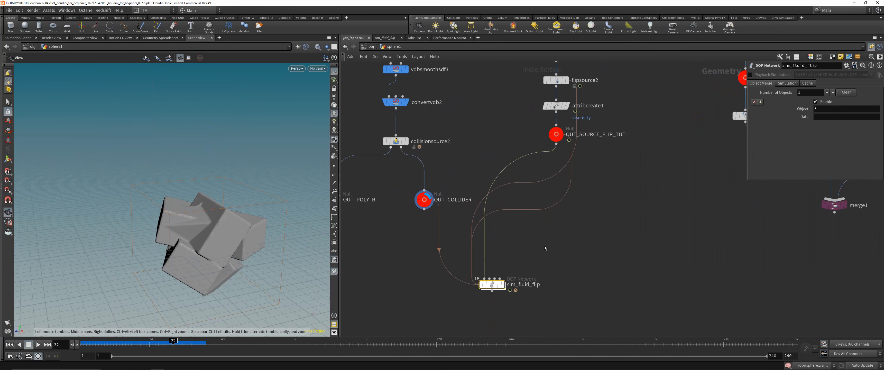
middle_drag(504, 103, 503, 177)
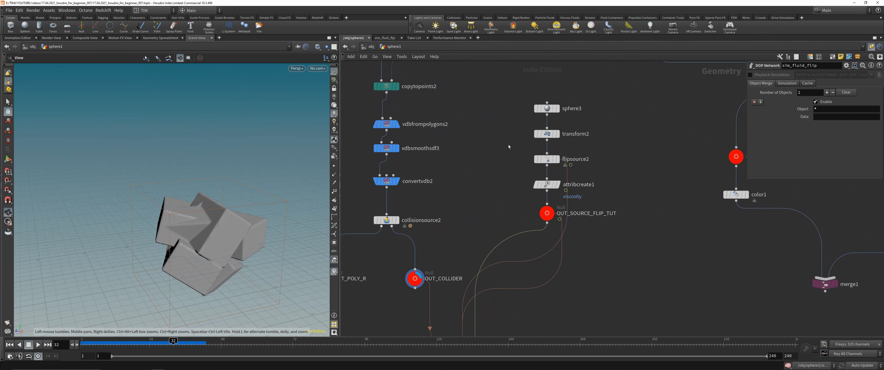
click(547, 159)
click(818, 142)
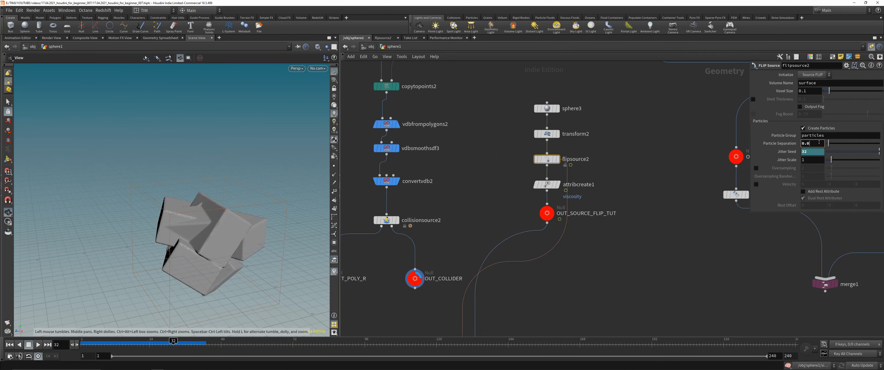
key(Return)
Step: Display the sim_fluid_flip DOP network and rewind the timeline to frame 1
middle_drag(604, 266, 628, 152)
click(506, 250)
click(517, 249)
click(10, 344)
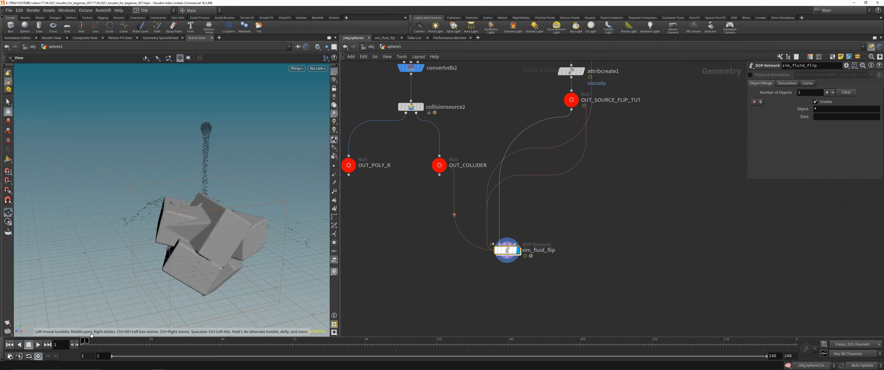
Step: Reopen sim_fluid_flip and set flipsolver1's volume limit box size to 5 in X and Z
middle_drag(465, 293, 440, 258)
double_click(485, 216)
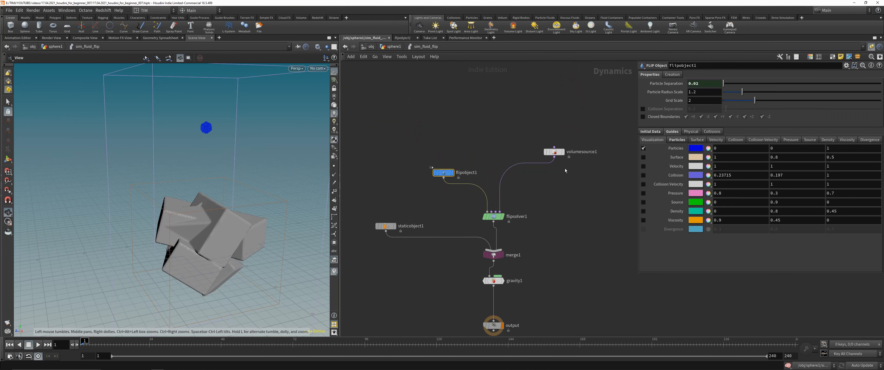
click(494, 216)
click(781, 152)
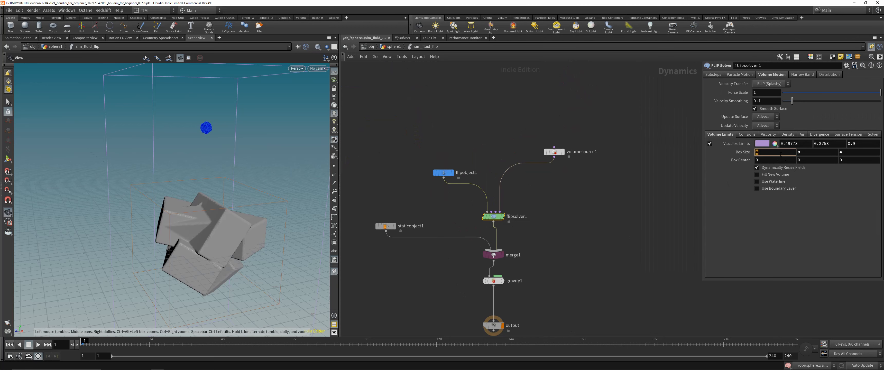
text(5)
key(Return)
click(847, 152)
text(5)
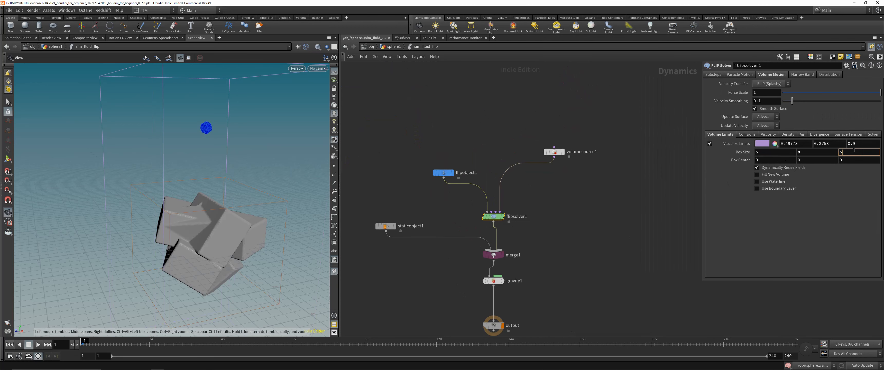
key(Return)
Step: Go back up to the sphere1 network and play the finer simulation against the collider up to frame 24
click(574, 232)
middle_drag(573, 234, 571, 225)
key(u)
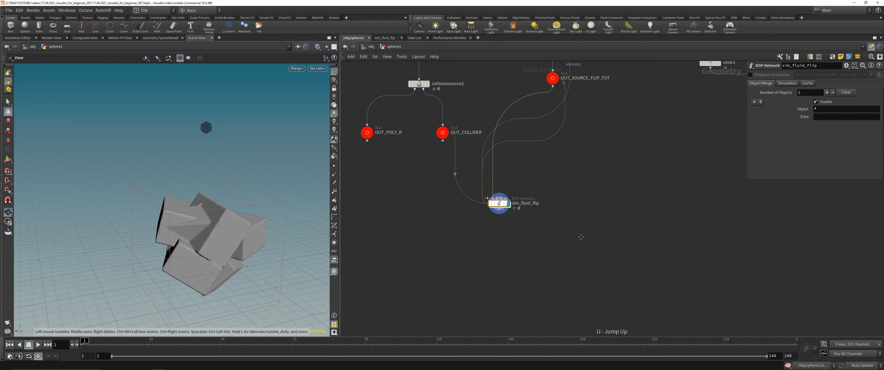
middle_drag(474, 200, 476, 246)
click(547, 215)
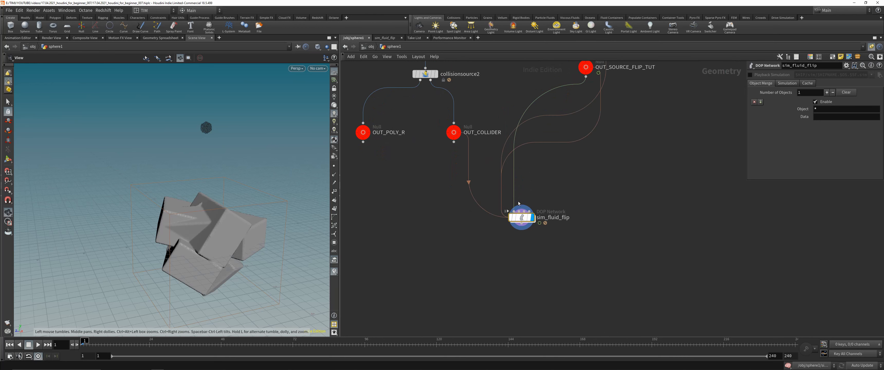
mouse_move(534, 220)
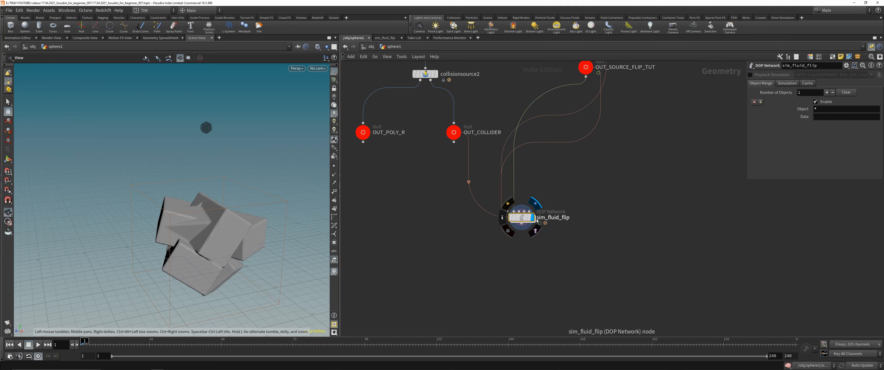
click(40, 348)
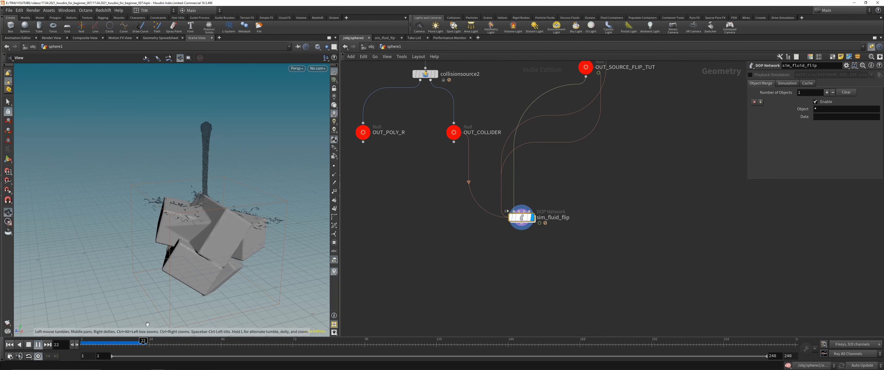
drag(130, 343, 149, 343)
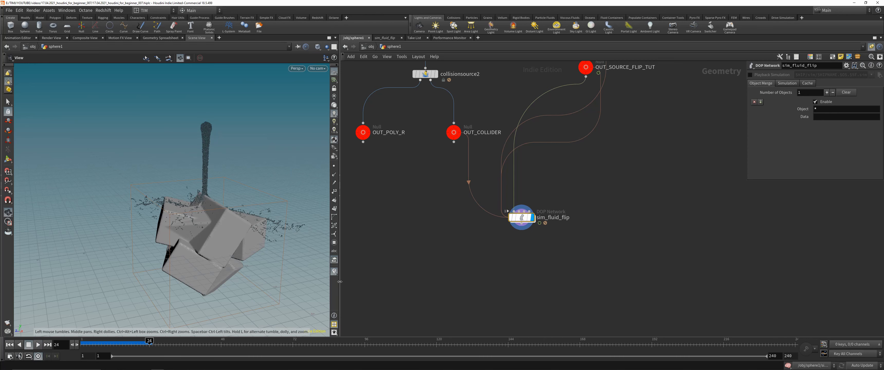
Step: Reopen sim_fluid_flip and rename the FLIP Object node to out_flip_001
double_click(521, 218)
drag(510, 191, 464, 172)
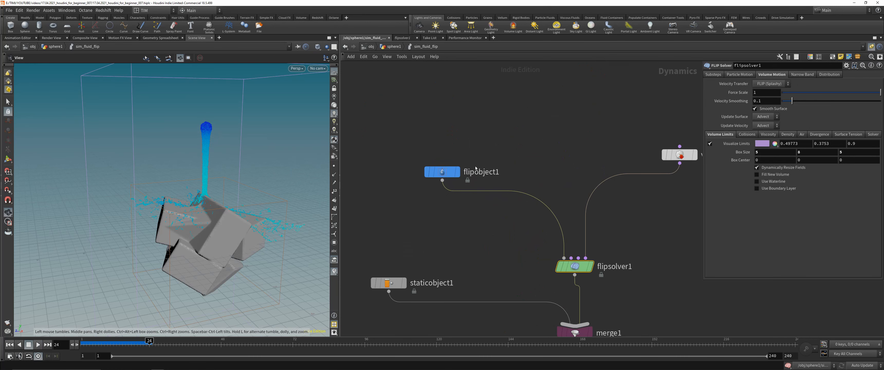
double_click(483, 173)
text(out_flip)
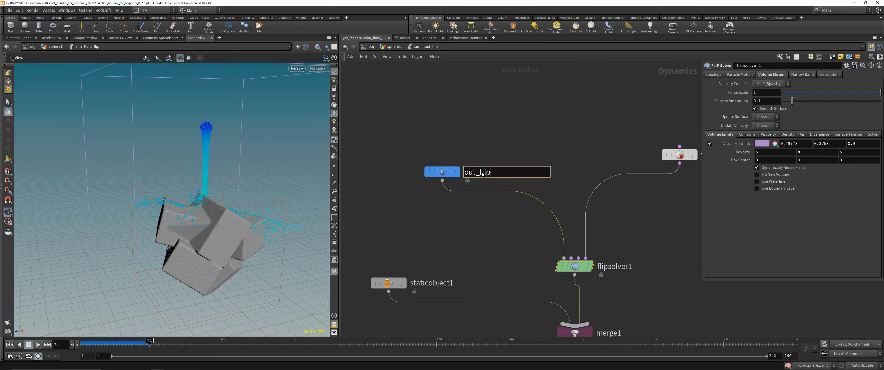
text(_001)
key(Return)
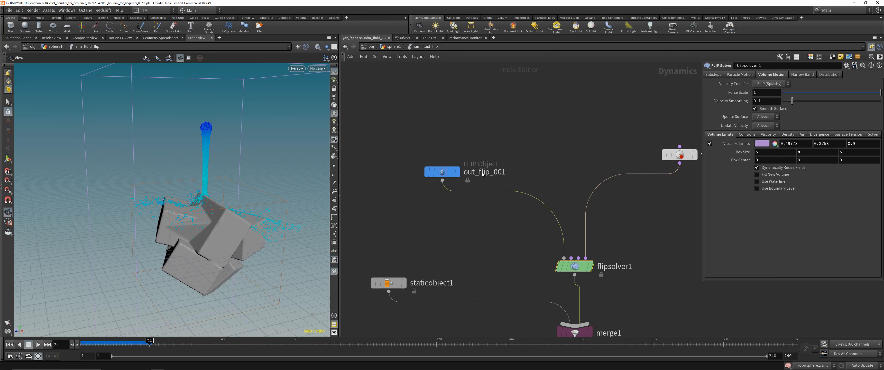
Step: Copy the name of the out_flip_001 FLIP object and go back up to the sphere1 network
scroll(483, 175, down, 3)
click(433, 148)
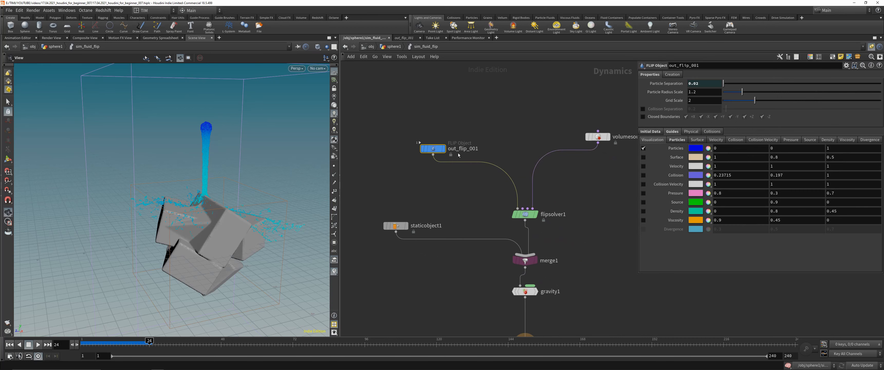
middle_drag(475, 175, 468, 160)
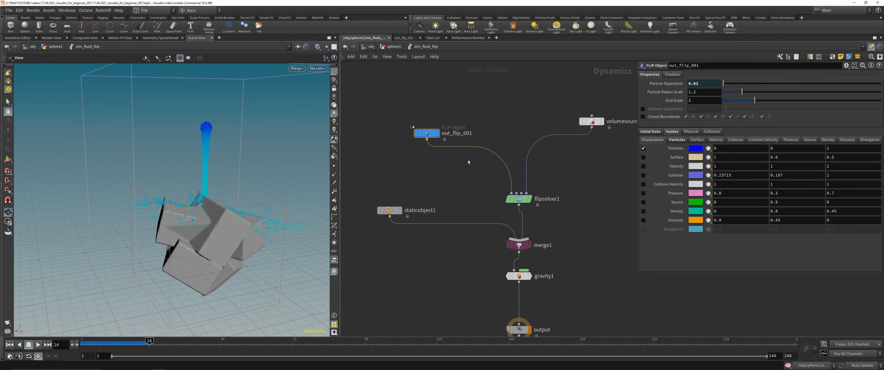
click(440, 145)
double_click(462, 135)
key(ctrl+c)
key(Return)
key(u)
Step: Add a DOP Import node below sim_fluid_flip
scroll(492, 182, down, 1)
scroll(525, 228, up, 2)
middle_drag(541, 249, 542, 220)
key(Tab)
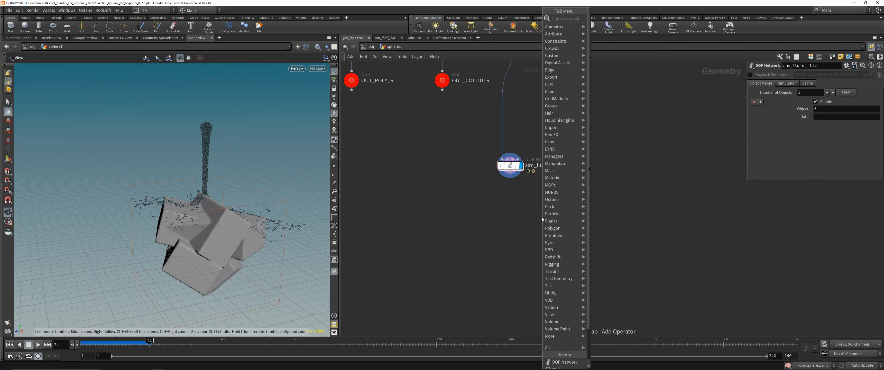
text(dop)
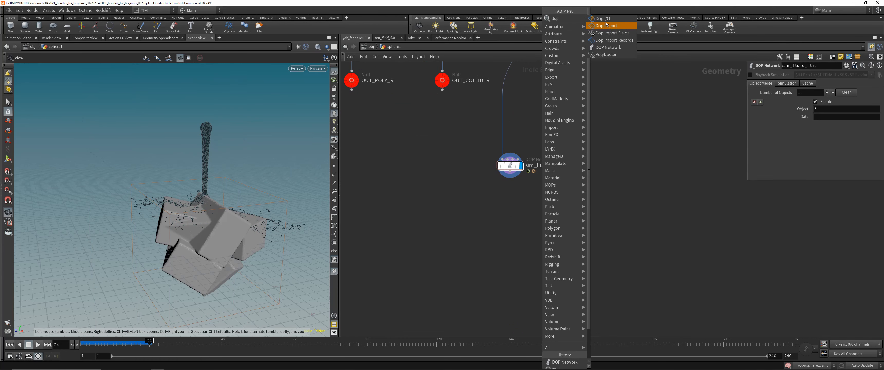
click(606, 27)
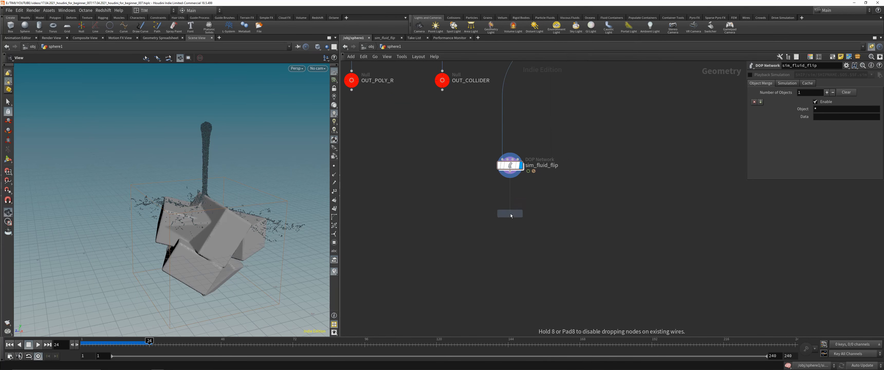
click(509, 213)
Step: Reference sim_fluid_flip as the DOP Import's DOP network and set its object mask to out_flip_001
middle_drag(547, 171, 535, 212)
drag(500, 206, 776, 76)
double_click(776, 84)
key(ctrl+v)
key(Return)
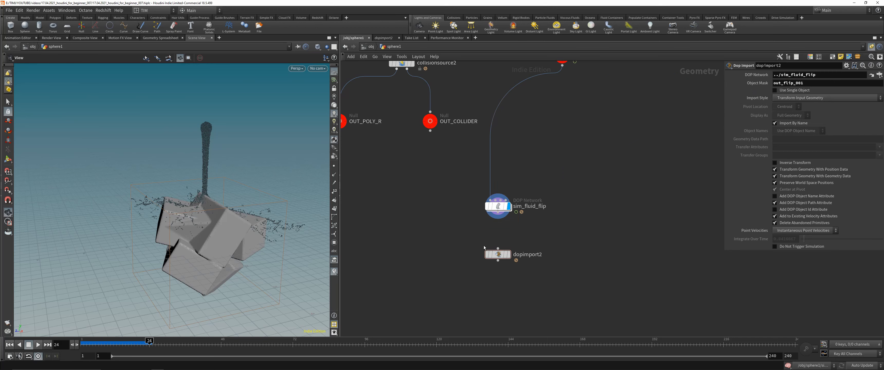
Step: Display dopimport2, set its import style to Fetch Geometry from DOP Network and enable Use Single Object
click(508, 254)
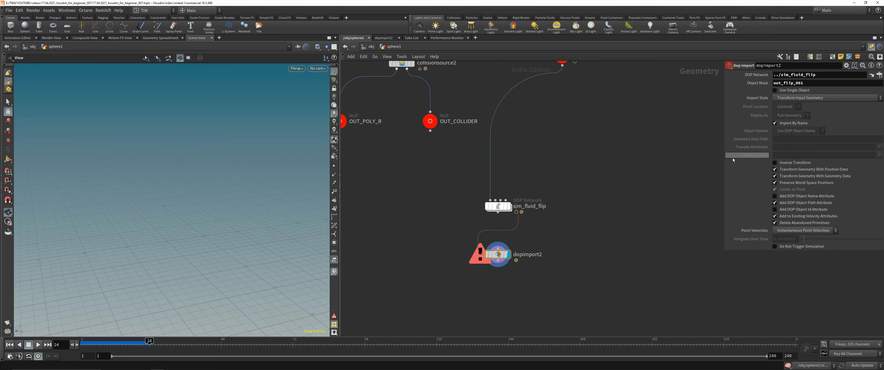
click(801, 98)
click(802, 113)
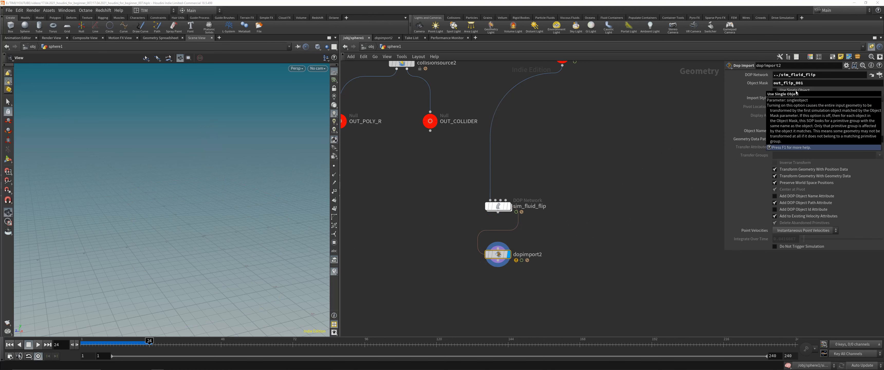
click(796, 91)
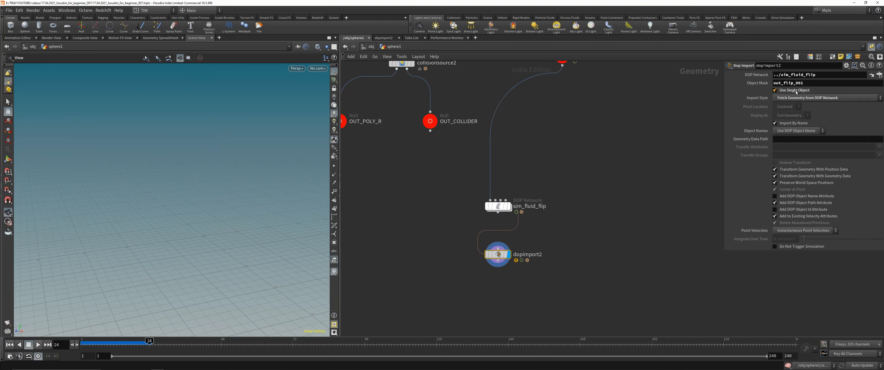
Step: Play the imported particles from frame 1, turn off Use Single Object, and stop on frame 23
drag(148, 343, 82, 343)
click(38, 345)
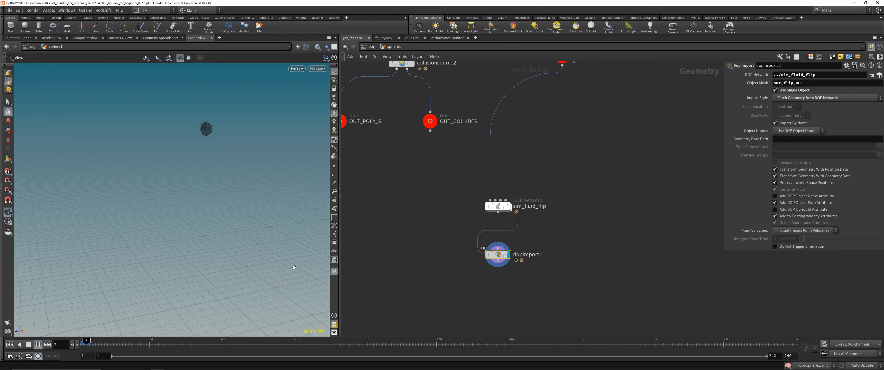
click(801, 91)
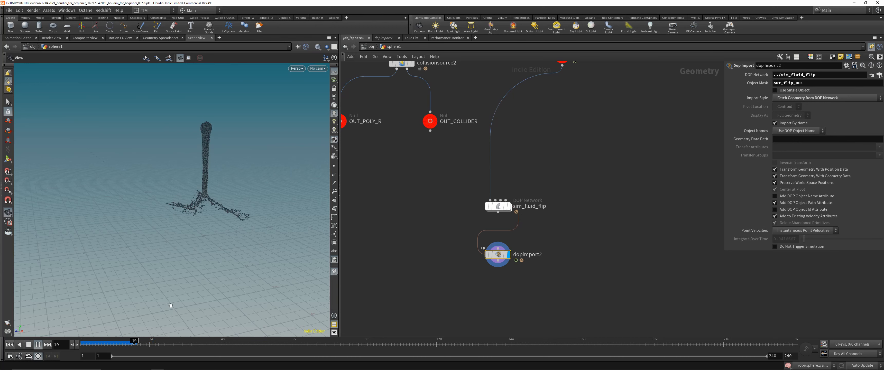
click(111, 343)
drag(111, 343, 233, 343)
click(38, 345)
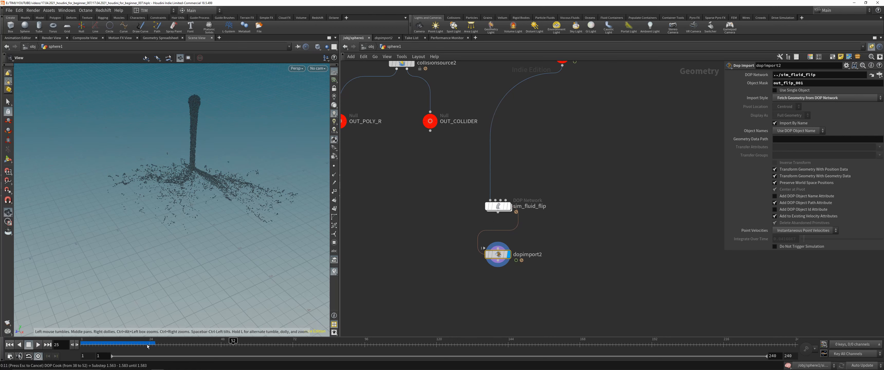
mouse_move(147, 341)
mouse_down()
mouse_move(107, 342)
mouse_move(156, 342)
mouse_move(134, 335)
mouse_move(146, 336)
mouse_up()
Step: Merge OUT_POLY_R with dopimport2 and display the merged collider and fluid particles
scroll(444, 271, down, 3)
middle_drag(421, 230, 448, 214)
drag(391, 136, 419, 153)
shift+drag(446, 192, 535, 225)
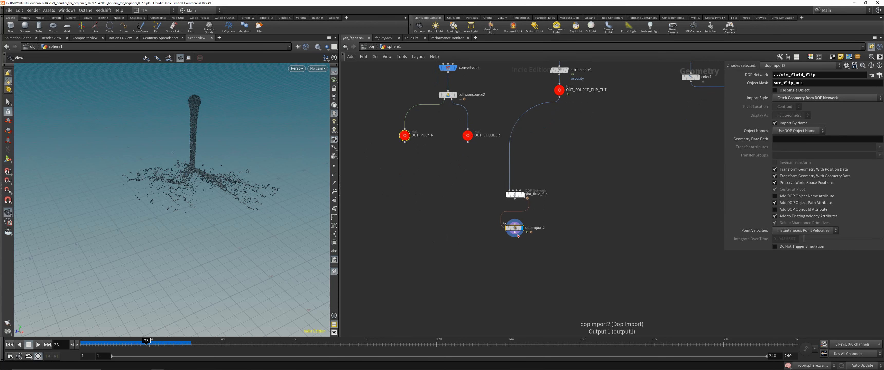
drag(514, 237, 455, 285)
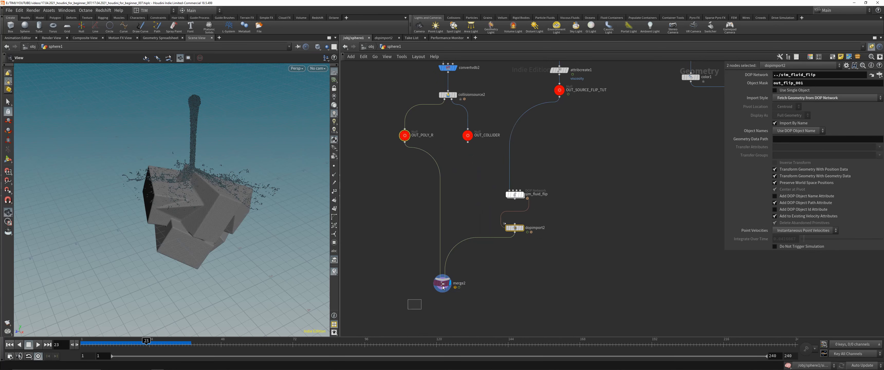
click(459, 284)
scroll(272, 144, up, 5)
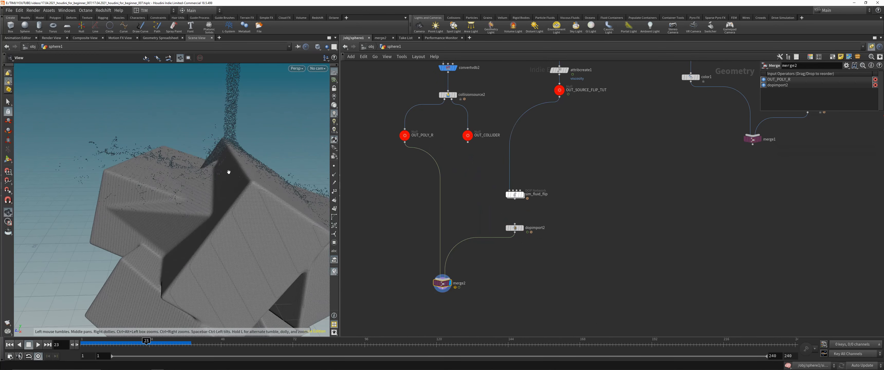
Step: Insert a Particle Fluid Surface node between dopimport2 and merge2
key(Tab)
text(su)
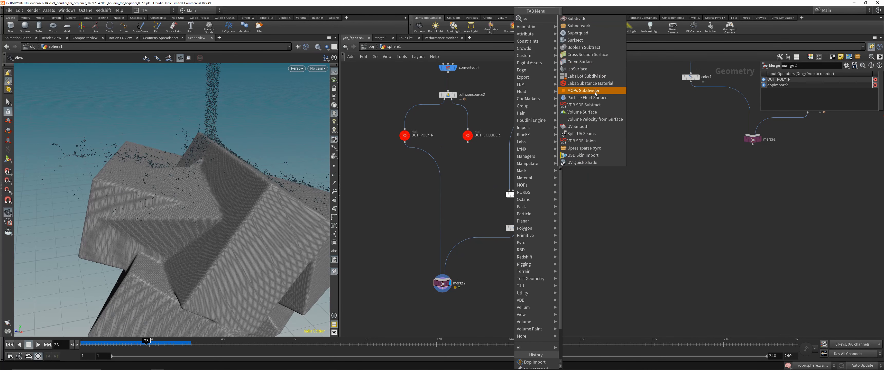
click(583, 97)
click(550, 260)
drag(552, 261, 515, 248)
drag(266, 162, 192, 172)
Step: Copy the Particle Separation parameter of flipsource2
middle_drag(600, 115, 554, 167)
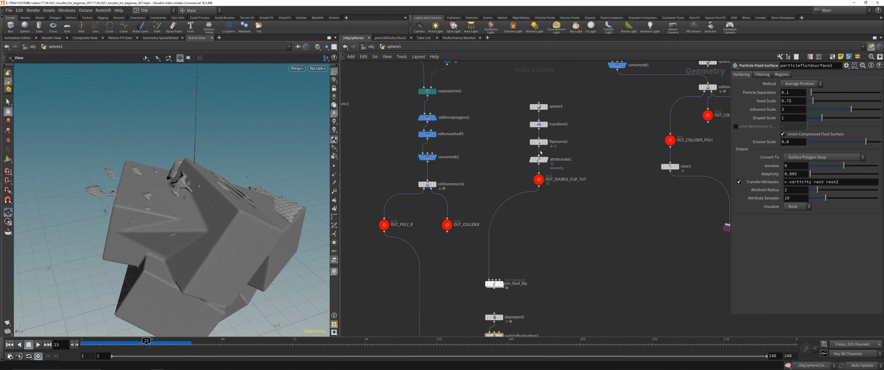
click(539, 159)
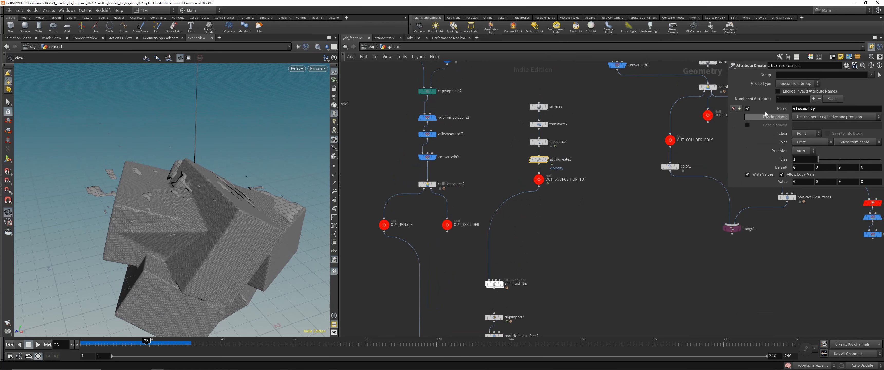
click(539, 141)
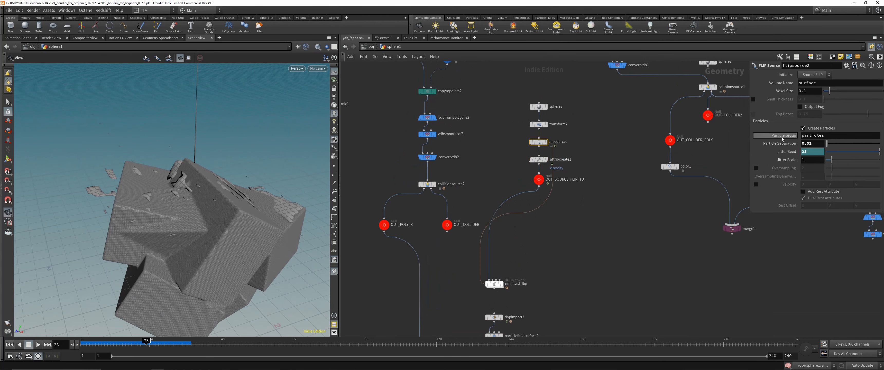
right_click(778, 143)
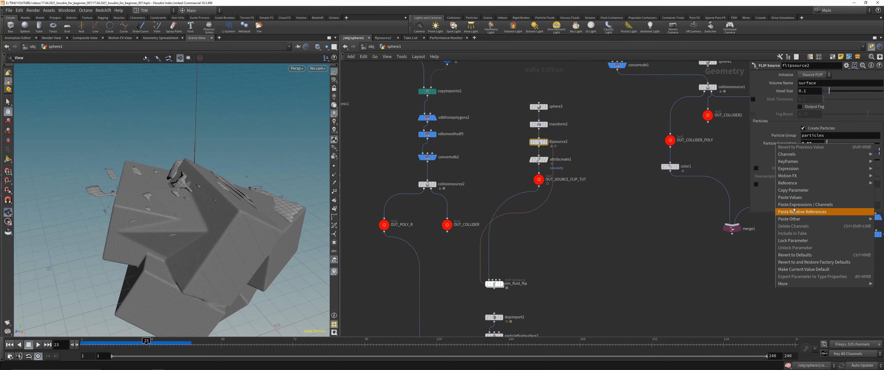
click(790, 190)
middle_drag(559, 244, 566, 219)
right_click(775, 143)
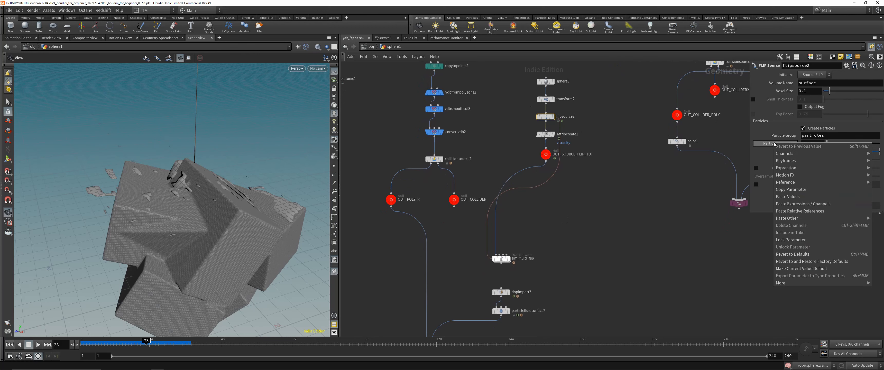
click(787, 196)
Step: Link particlefluidsurface2's Particle Separation to flipsource2 with a pasted relative reference
middle_drag(616, 259, 629, 186)
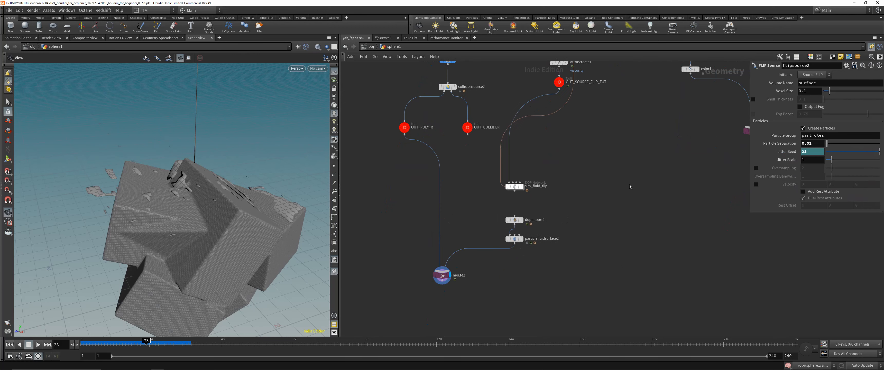
click(514, 238)
right_click(763, 93)
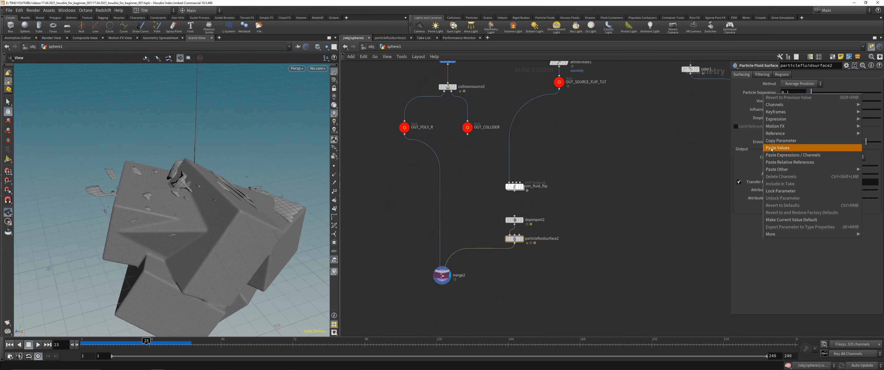
click(771, 164)
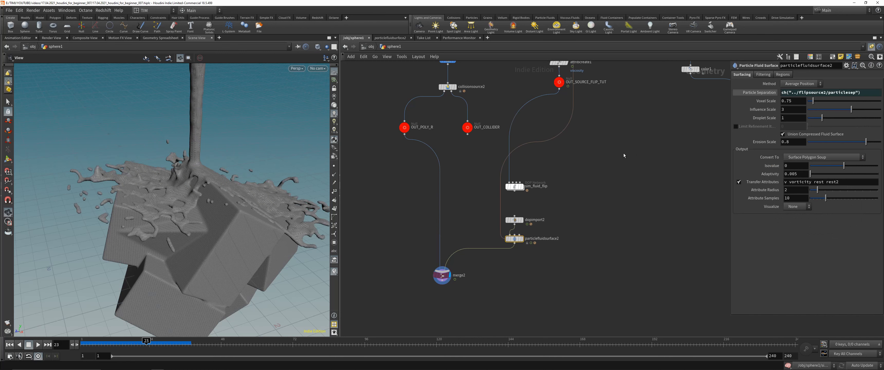
Step: Review the meshed fluid on the collider at frame 18 and save the scene
mouse_move(237, 192)
mouse_down()
mouse_move(266, 211)
mouse_move(221, 190)
mouse_move(154, 197)
mouse_move(186, 229)
mouse_move(216, 204)
mouse_move(223, 209)
mouse_move(188, 301)
mouse_up()
middle_drag(561, 151, 534, 200)
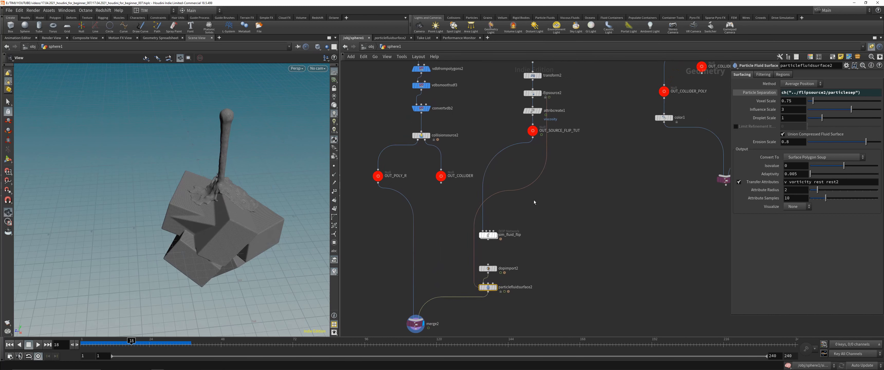
click(534, 200)
scroll(535, 200, up, 1)
scroll(535, 199, down, 1)
key(ctrl+s)
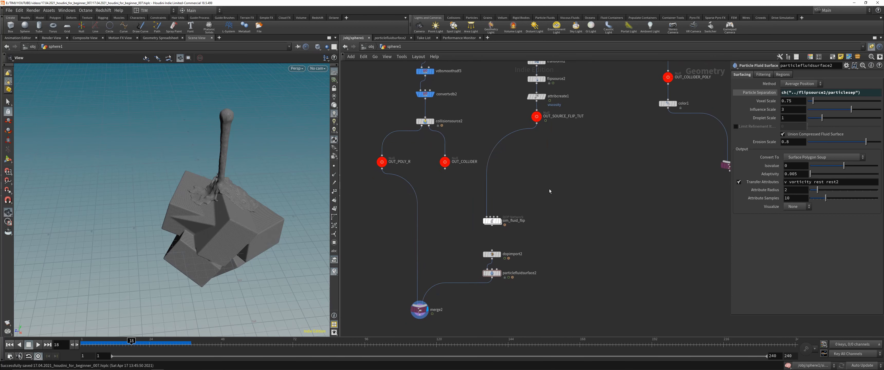
Step: Set the viscosity attribute's value to 5 in attribcreate1
middle_drag(553, 130, 486, 160)
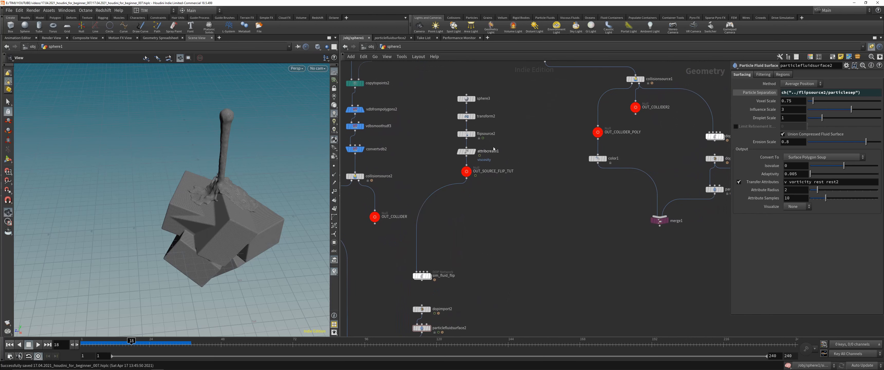
click(461, 153)
click(800, 182)
text(5)
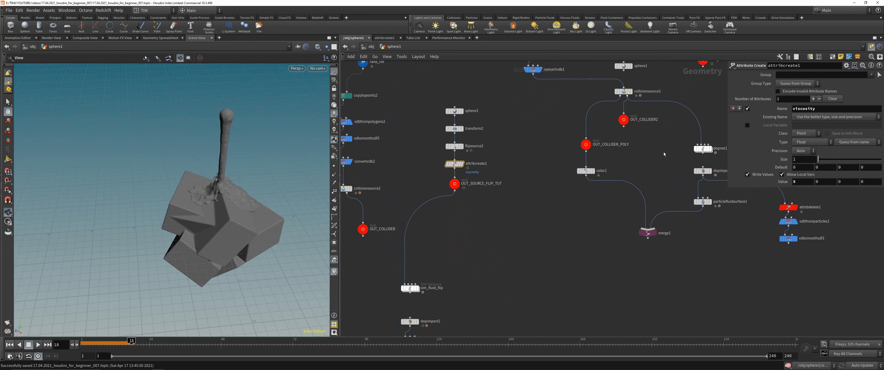
Step: Inspect the viscosity settings of the FLIP solver inside dopnet1 and return to the sphere1 network
middle_drag(664, 144, 577, 176)
drag(570, 167, 628, 190)
key(i)
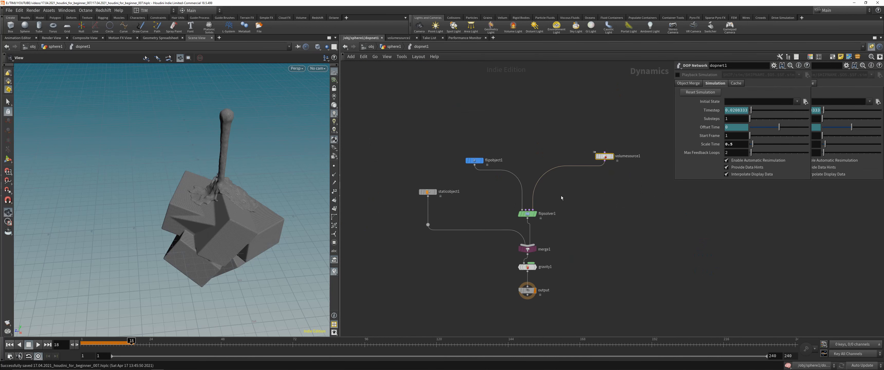
drag(472, 183, 555, 221)
drag(569, 228, 600, 230)
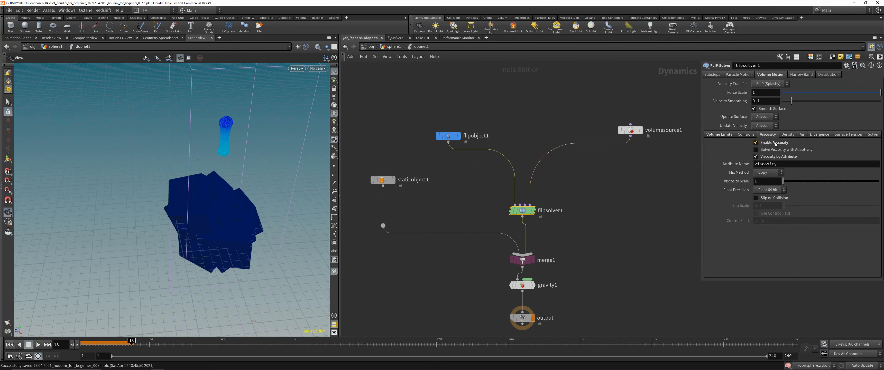
drag(793, 164, 658, 168)
click(637, 176)
key(u)
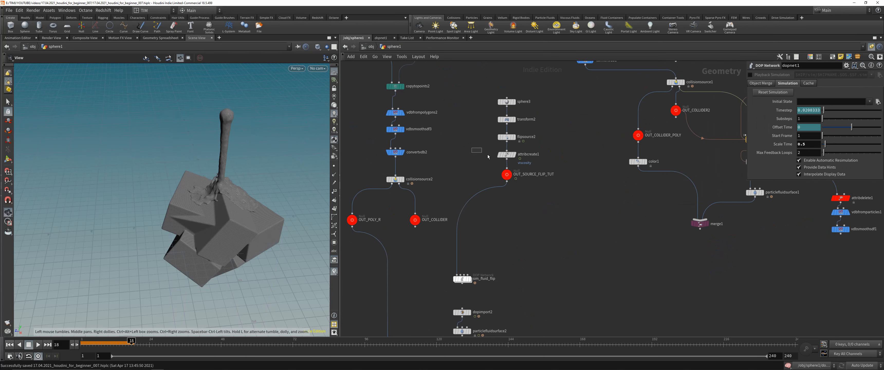
Step: Display the sim_fluid_flip DOP network with the viscous source and return the timeline to frame 1
click(507, 154)
middle_drag(553, 255, 592, 169)
click(506, 221)
click(513, 221)
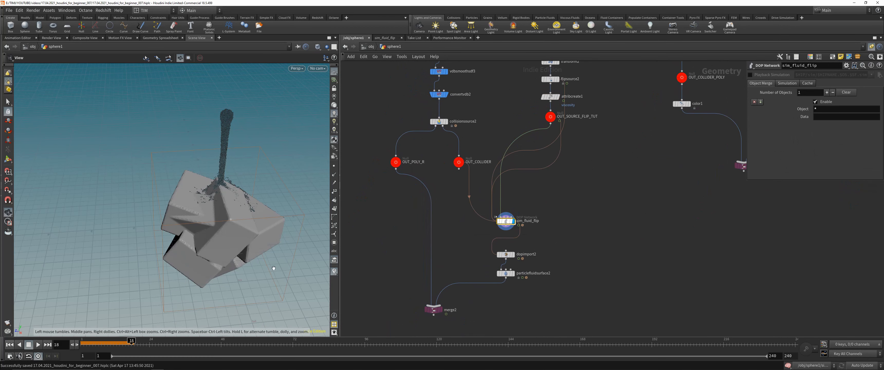
click(10, 345)
Step: Enable viscosity and viscosity by attribute on flipsolver1 inside sim_fluid_flip, and return to the sphere1 network
double_click(508, 220)
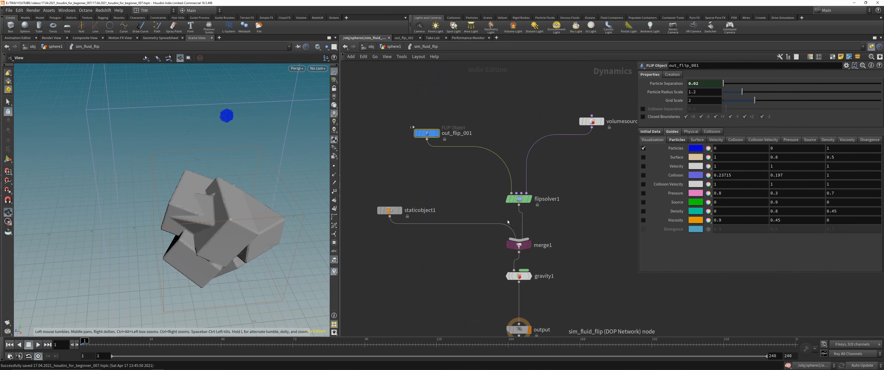
click(519, 199)
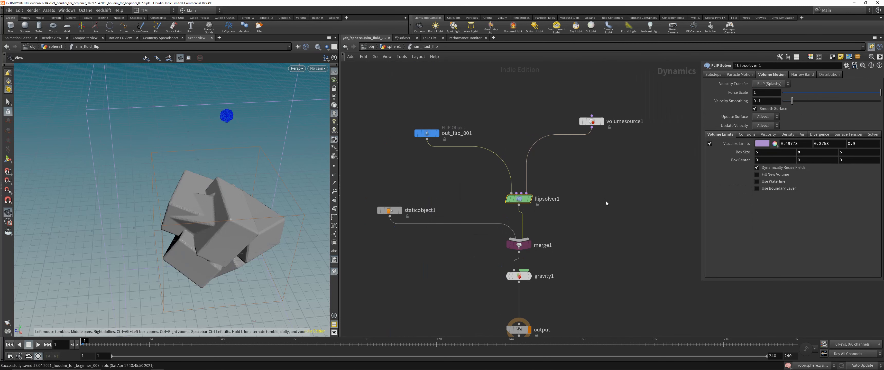
click(768, 134)
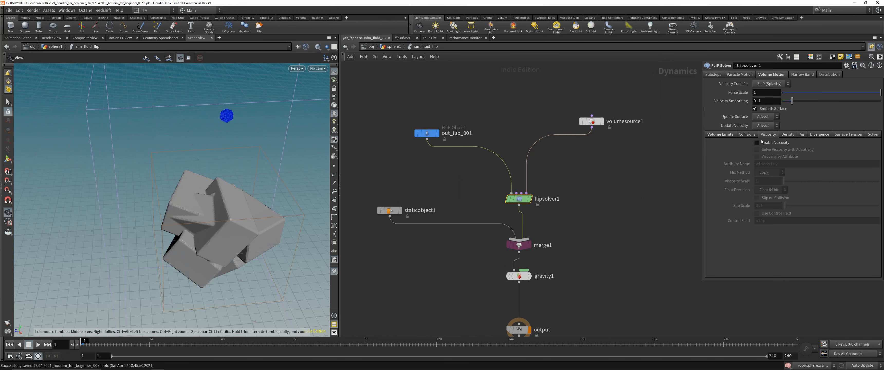
click(767, 157)
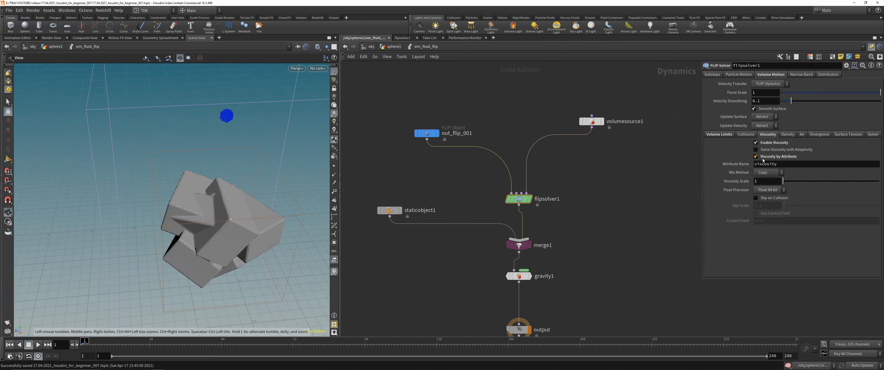
click(393, 46)
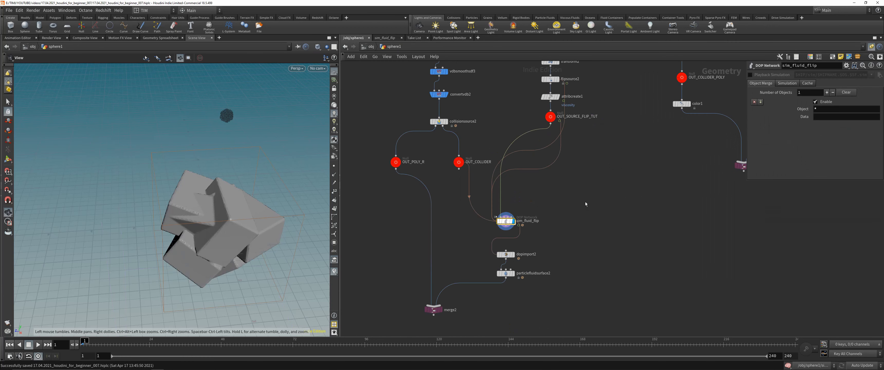
Step: Play the simulation inside sim_fluid_flip and examine the viscous particles on the collider at frame 48
double_click(506, 220)
drag(260, 206, 235, 165)
right_drag(235, 165, 110, 300)
click(38, 345)
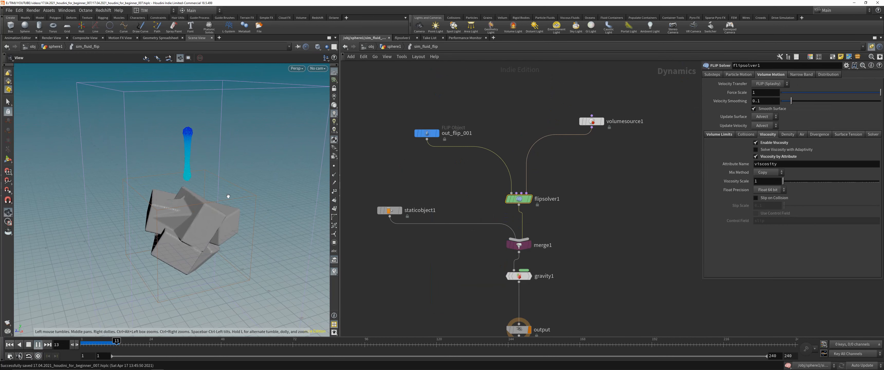
mouse_move(186, 219)
mouse_down()
mouse_move(202, 211)
mouse_move(184, 221)
mouse_up()
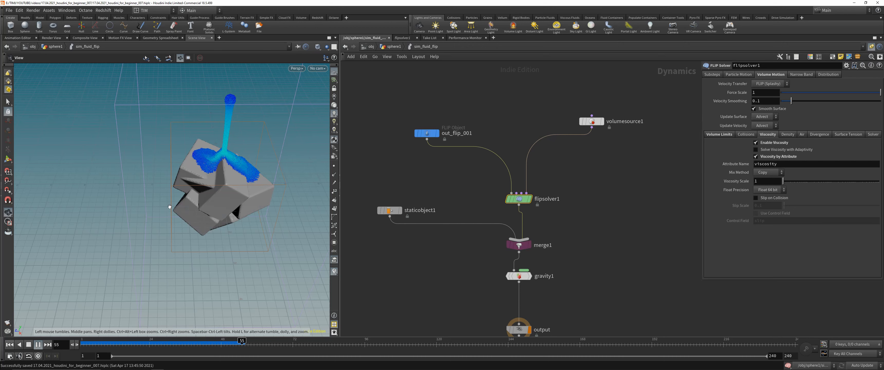
click(212, 344)
drag(216, 338, 220, 340)
right_drag(226, 160, 248, 123)
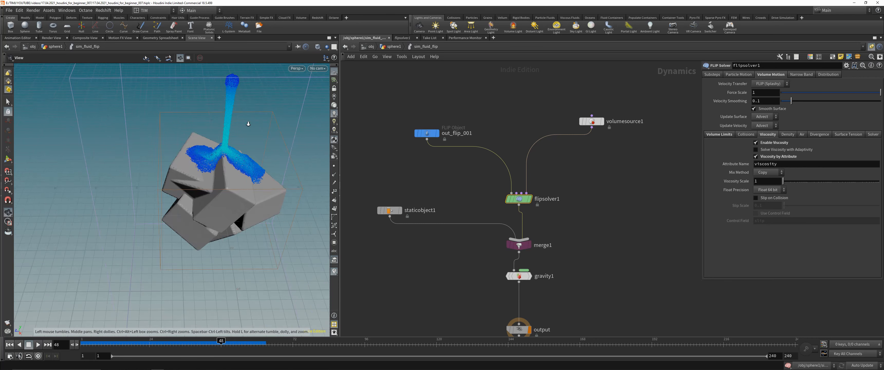
drag(248, 122, 239, 164)
right_drag(239, 164, 159, 135)
Step: Return to the sphere1 network and set the viscosity attribute's value to 50 in attribcreate1
key(u)
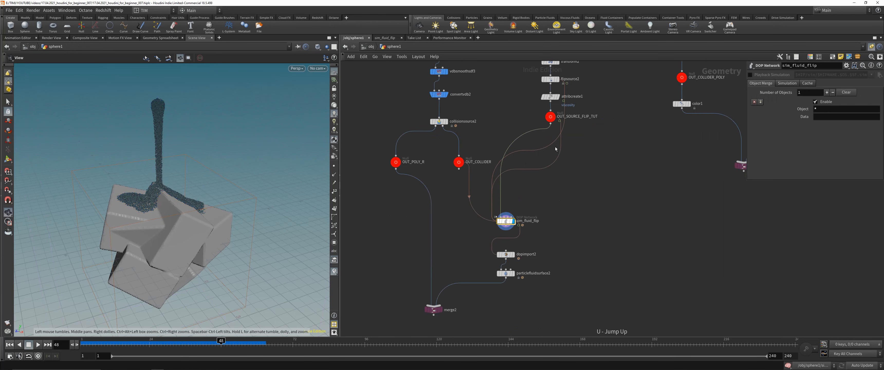
middle_drag(523, 112, 517, 152)
click(543, 135)
key(Return)
key(Return)
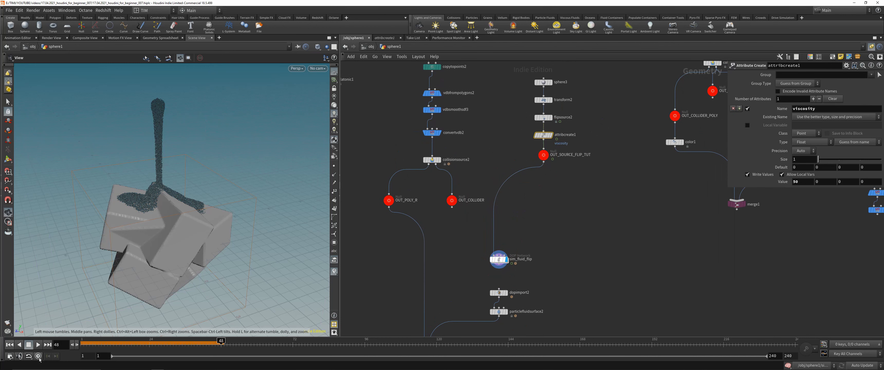
Step: Replay the simulation from frame 1, examine how the thicker fluid settles on the collider, and return to the start
click(10, 345)
click(38, 344)
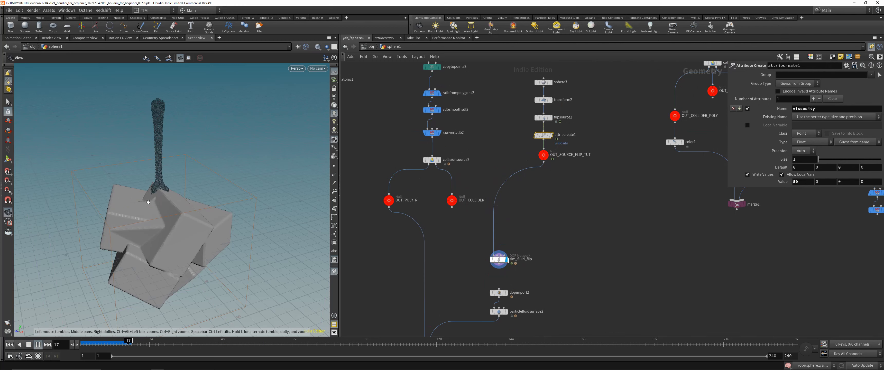
scroll(154, 188, up, 3)
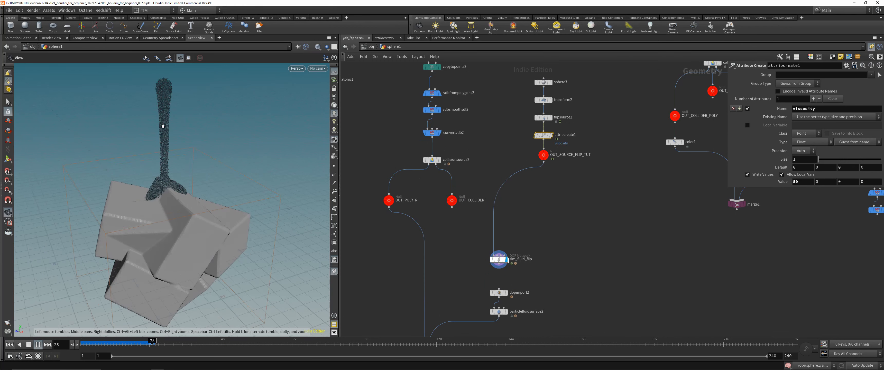
drag(155, 187, 252, 208)
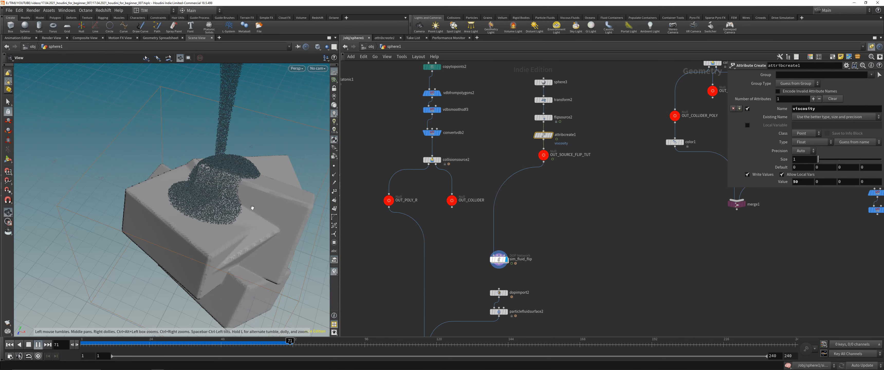
key(ctrl+Up)
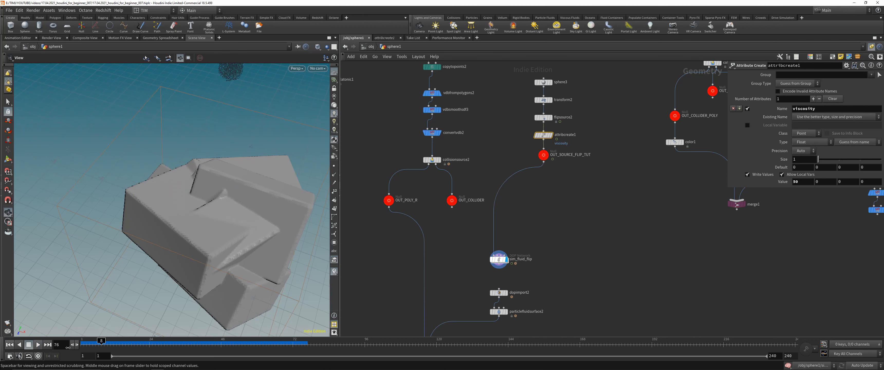
Step: Reduce the viscosity attribute's value to 5 in attribcreate1
click(803, 182)
key(BackSpace)
key(Return)
Step: Display merge2 and play the meshed fluid simulation from frame 1
middle_drag(569, 235, 540, 155)
scroll(506, 204, down, 1)
click(422, 258)
click(38, 344)
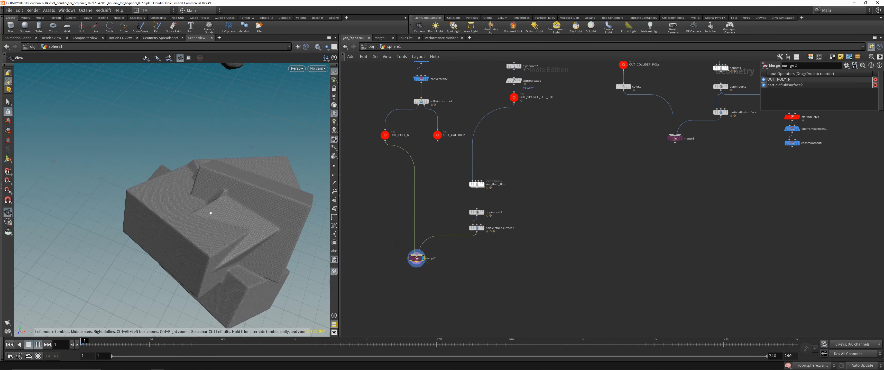
click(28, 345)
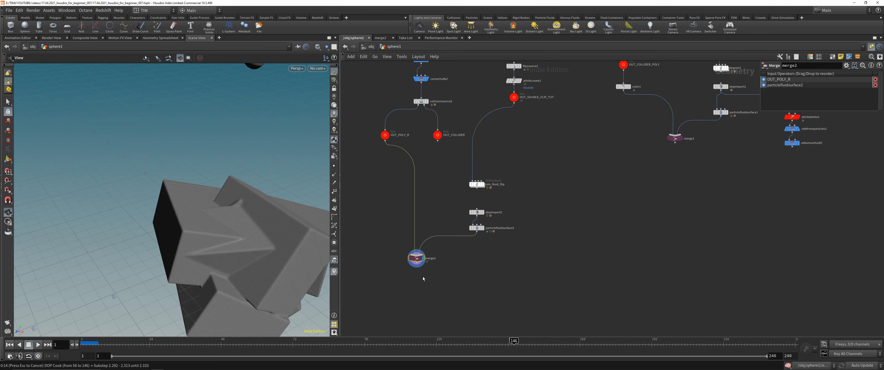
Step: Display sim_fluid_flip at frame 50 and close the Houdini console
click(477, 184)
drag(140, 341, 227, 340)
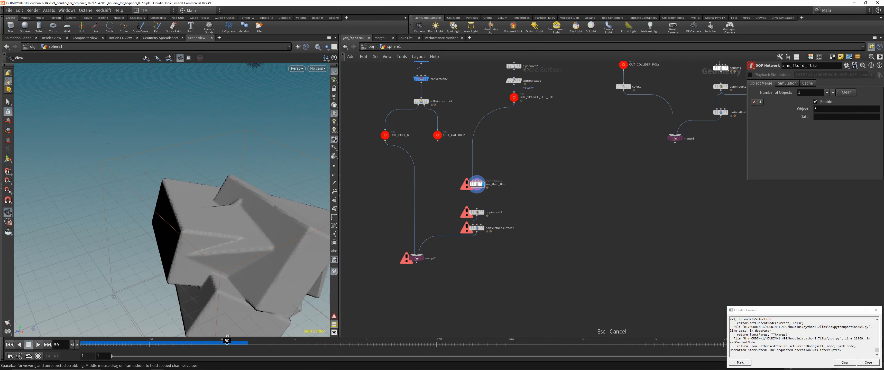
click(864, 362)
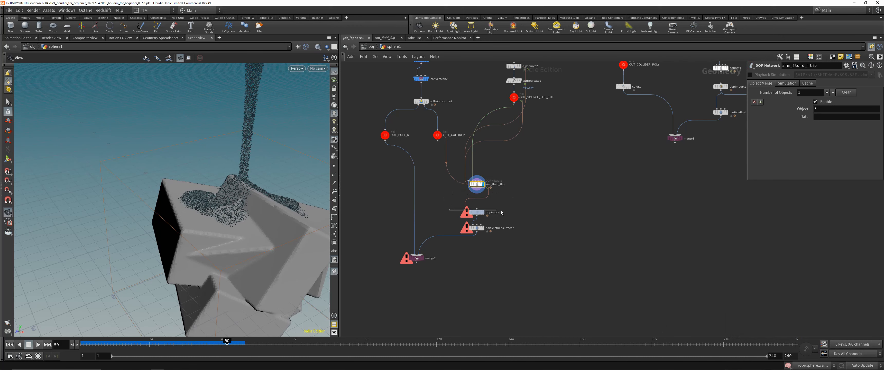
Step: Display merge2 again and examine the meshed viscous fluid on the collider at frame 50
click(480, 228)
click(418, 257)
click(422, 258)
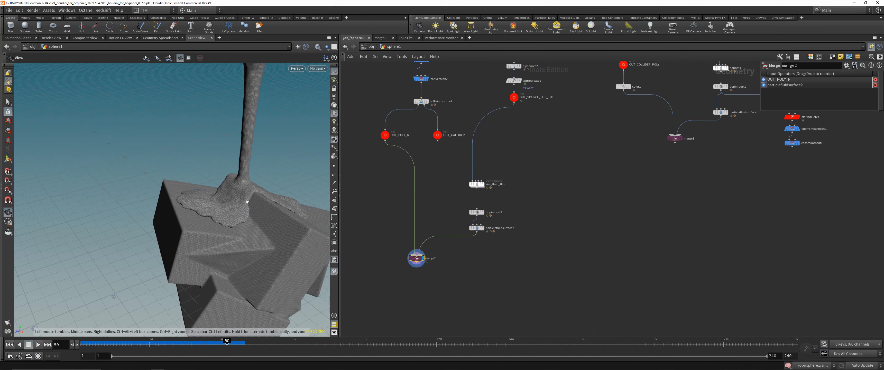
drag(223, 247, 182, 248)
mouse_move(225, 340)
mouse_down()
mouse_move(156, 340)
mouse_move(226, 340)
mouse_up()
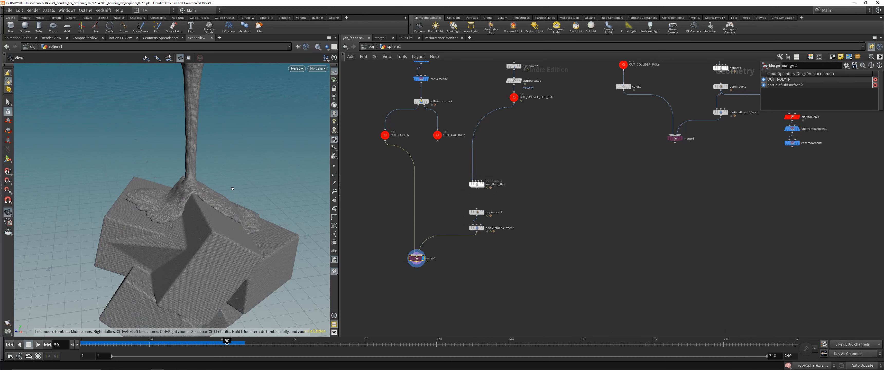
drag(231, 190, 157, 201)
right_drag(158, 201, 210, 171)
scroll(470, 214, up, 3)
Step: Enable dilate and smooth in particlefluidsurface2's filtering, setting the Mean Curvature Flow smoothing to 5
click(481, 236)
middle_drag(564, 234, 576, 180)
scroll(498, 179, up, 3)
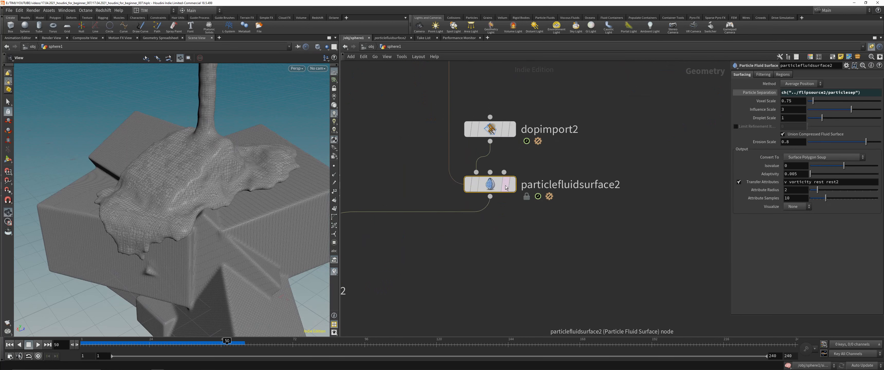
scroll(572, 217, down, 2)
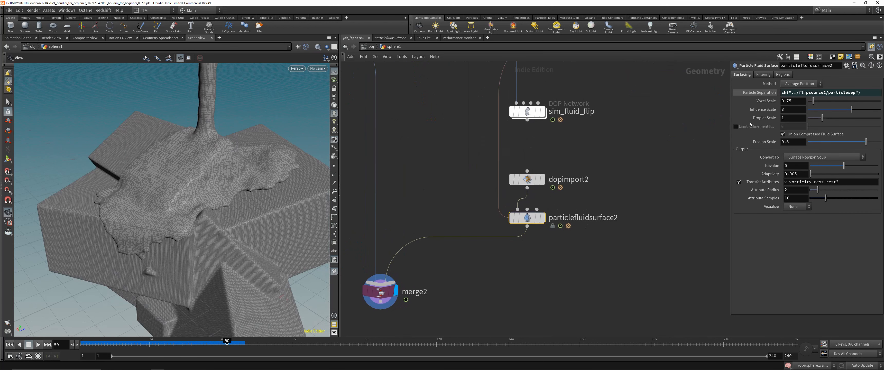
click(762, 74)
click(736, 83)
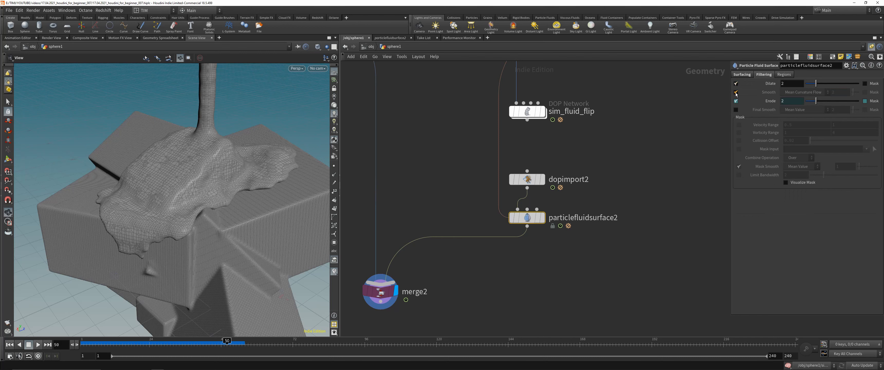
click(736, 92)
click(840, 91)
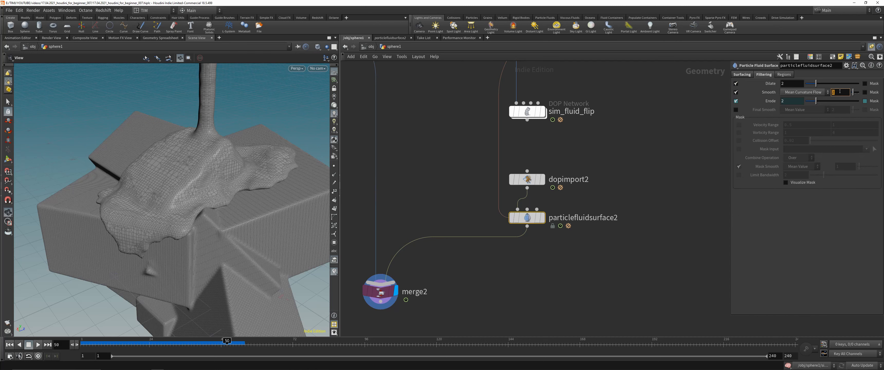
text(5)
key(Return)
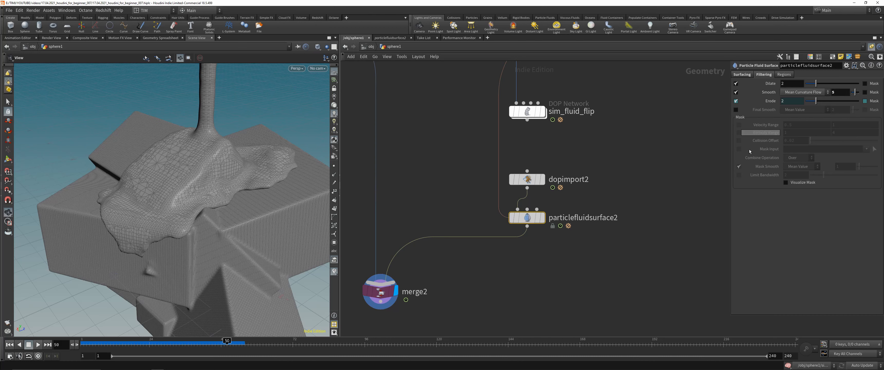
Step: Visualize the filtering mask of particlefluidsurface2 and enable its velocity range of 0.5 to 1
click(785, 183)
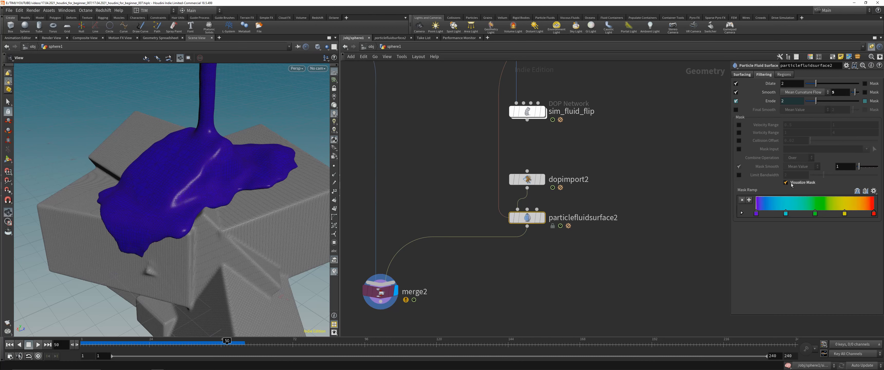
click(790, 184)
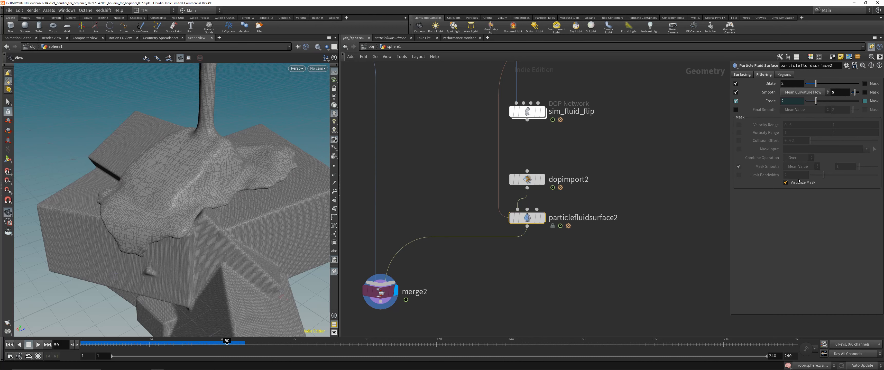
click(801, 182)
click(739, 125)
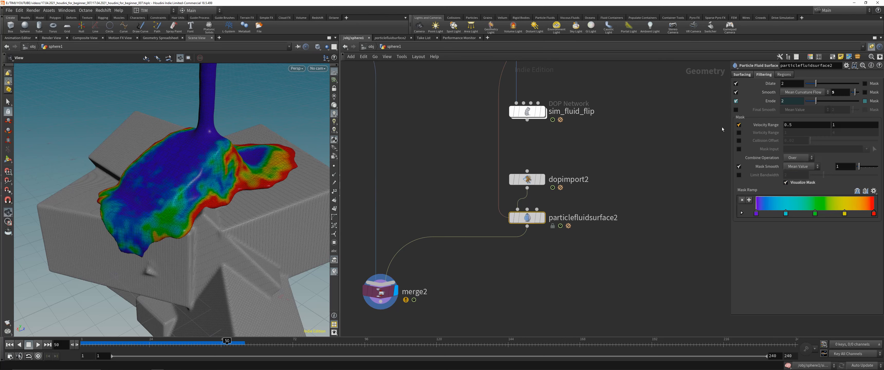
Step: Examine the mask colors on the fluid and read particlefluidsurface2's node information for its attributes
drag(199, 165, 240, 162)
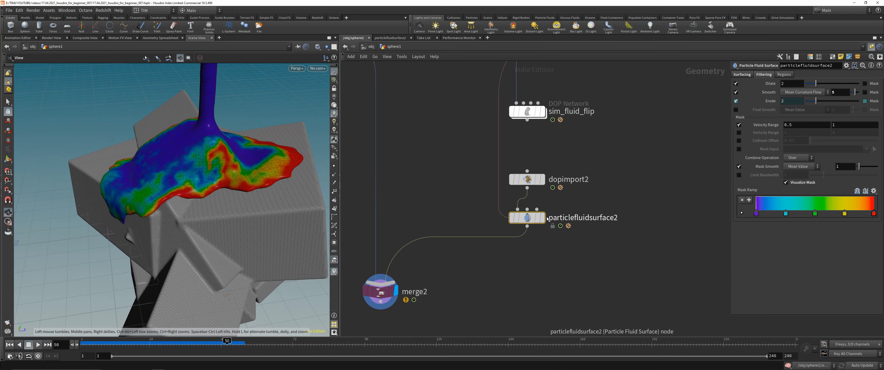
middle_click(537, 219)
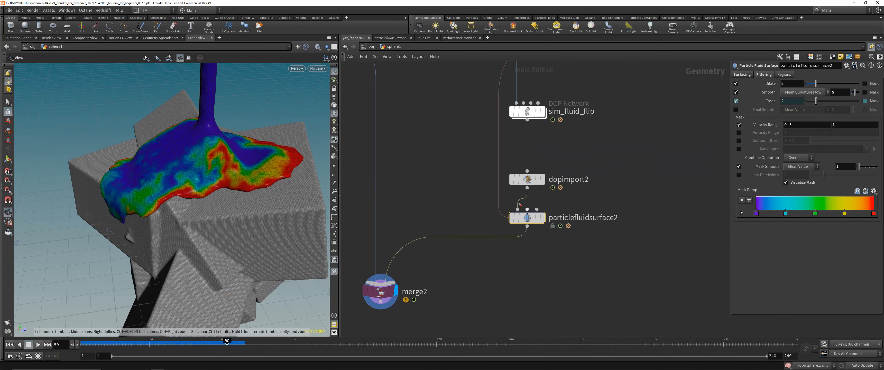
drag(132, 177, 193, 184)
middle_click(533, 220)
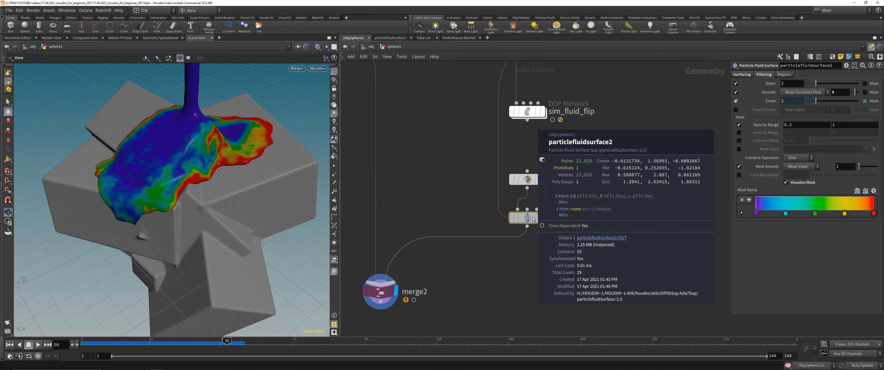
Step: Add a Color node as a separate branch below particlefluidsurface2 and display it
middle_drag(549, 240, 530, 220)
key(Tab)
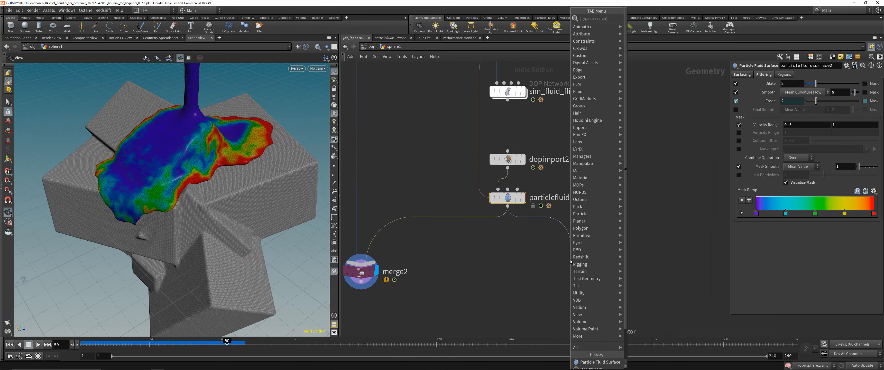
text(color)
key(Return)
click(570, 260)
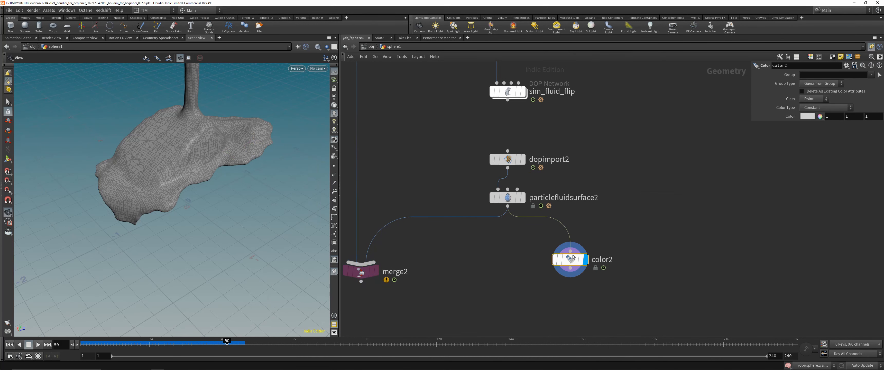
Step: Set color2's color type to Ramp from Attribute and use Cd as its attribute
click(825, 107)
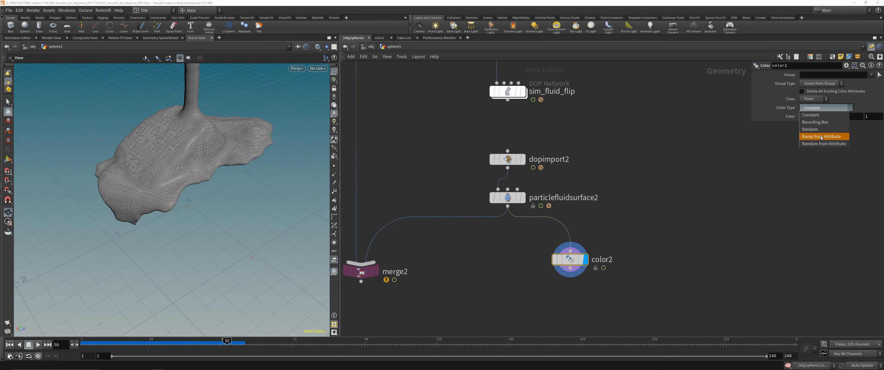
click(821, 137)
click(821, 116)
text(c)
key(Return)
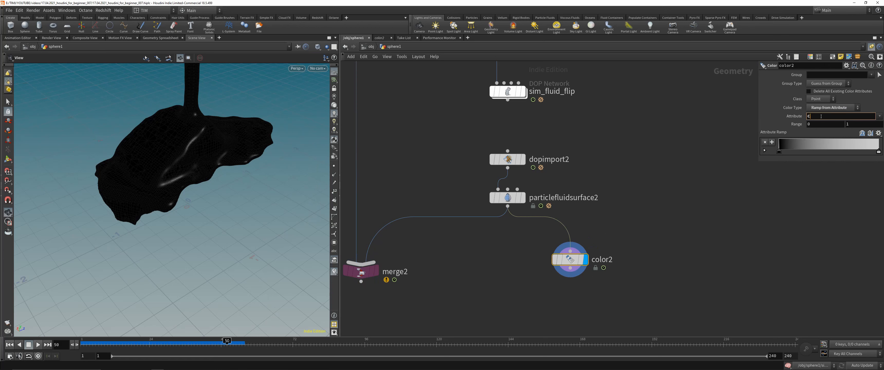
text(d)
key(Return)
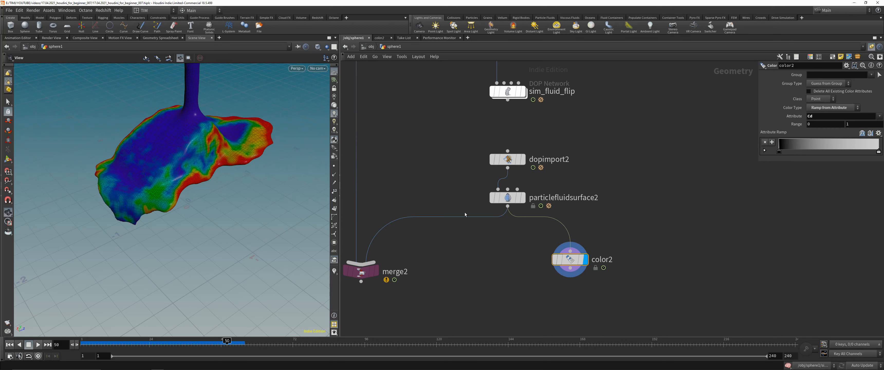
Step: Check particlefluidsurface2's point attributes in its node information and set color2's ramp attribute to v
click(509, 198)
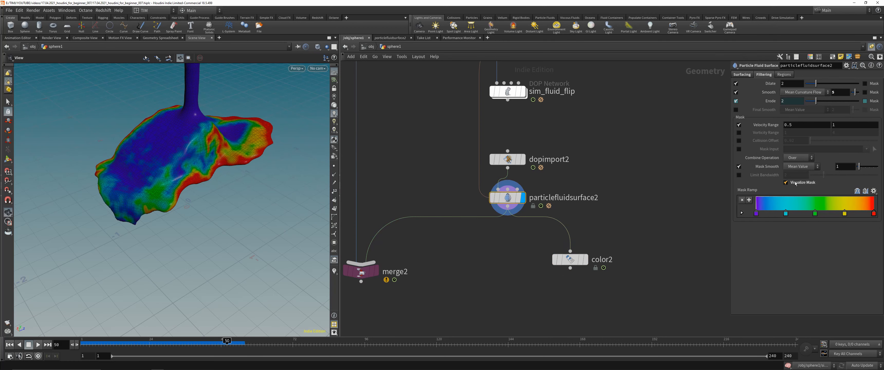
middle_click(517, 197)
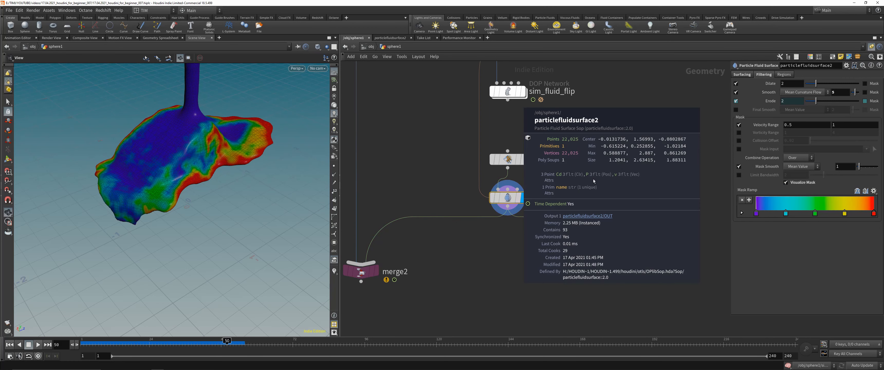
drag(483, 293, 583, 254)
key(r)
double_click(811, 116)
text(v)
key(Return)
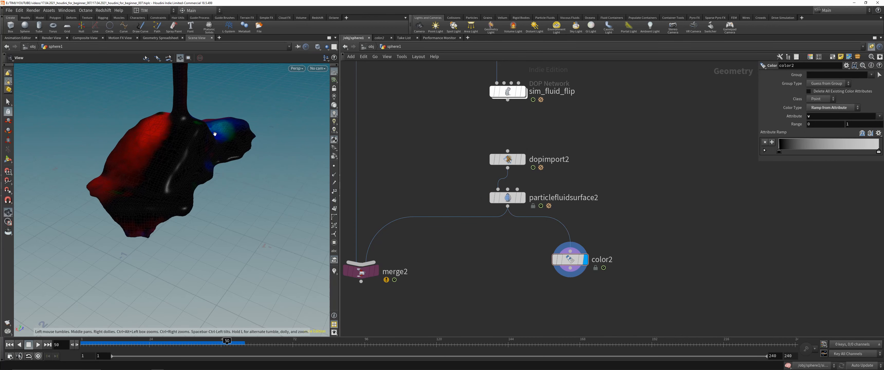
Step: Compare color2's velocity coloring with particlefluidsurface2's mask display and delete the color2 node
click(522, 197)
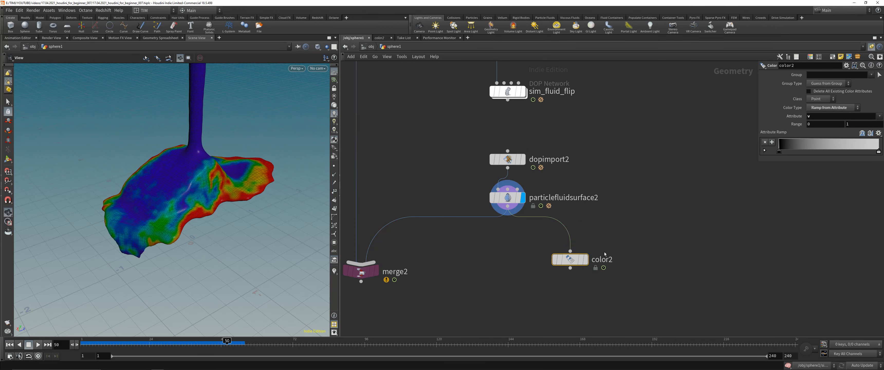
click(585, 259)
mouse_move(779, 151)
mouse_down()
mouse_move(843, 151)
mouse_move(772, 155)
mouse_up()
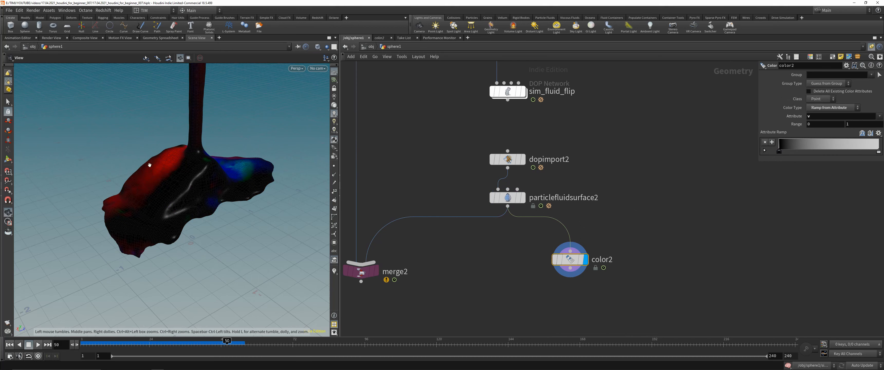
drag(157, 158, 306, 204)
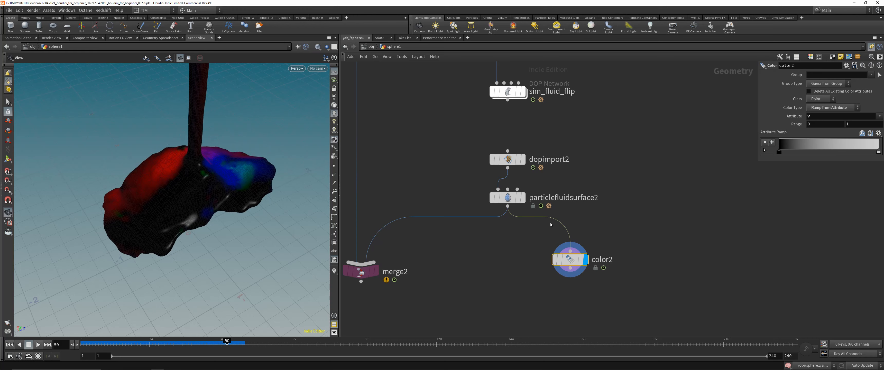
key(Delete)
Step: Examine the velocity mask colors on the fluid surface at frames 19 and 46, close up and from a distance
drag(203, 173, 221, 178)
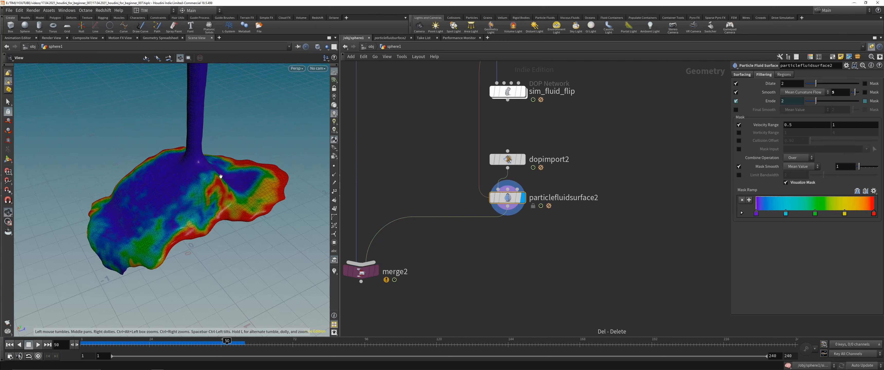
drag(176, 339, 104, 337)
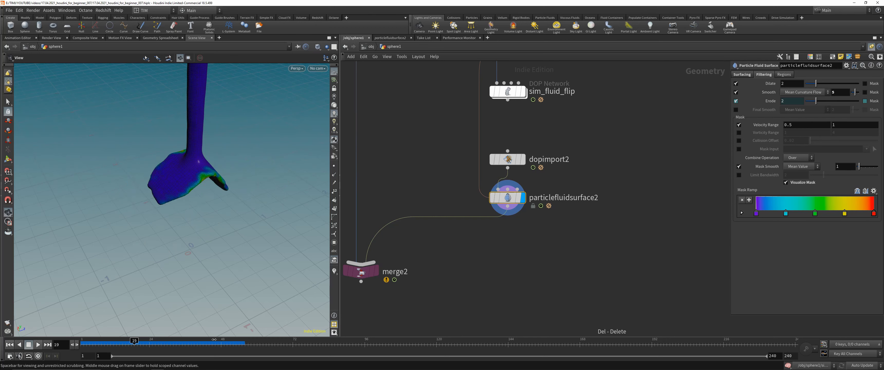
drag(231, 201, 230, 213)
middle_drag(276, 227, 230, 251)
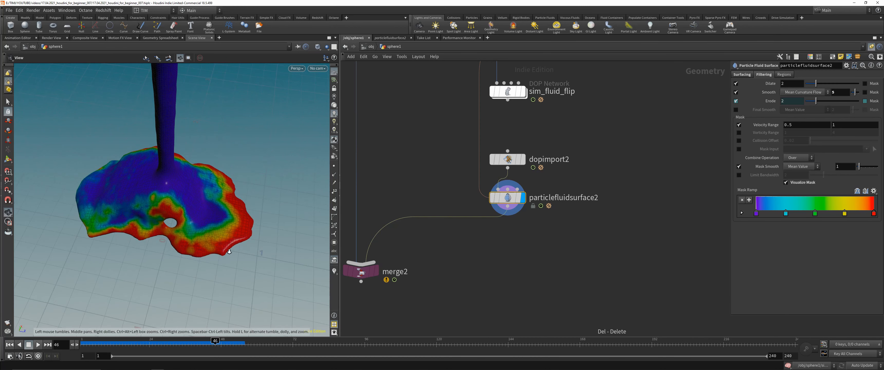
right_drag(230, 251, 235, 215)
drag(235, 216, 222, 193)
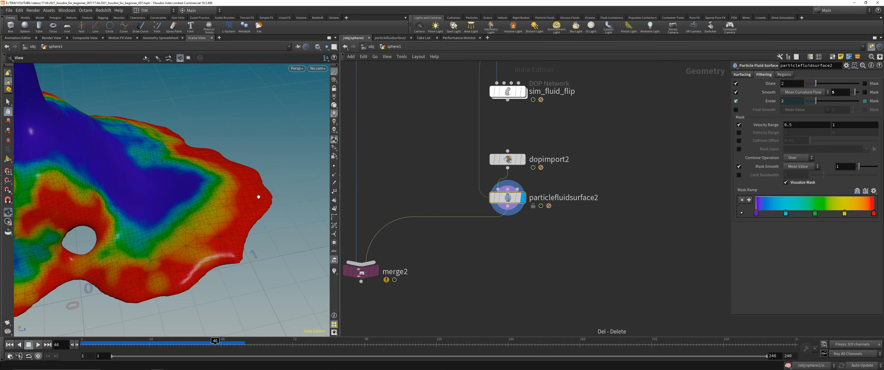
right_drag(252, 189, 220, 257)
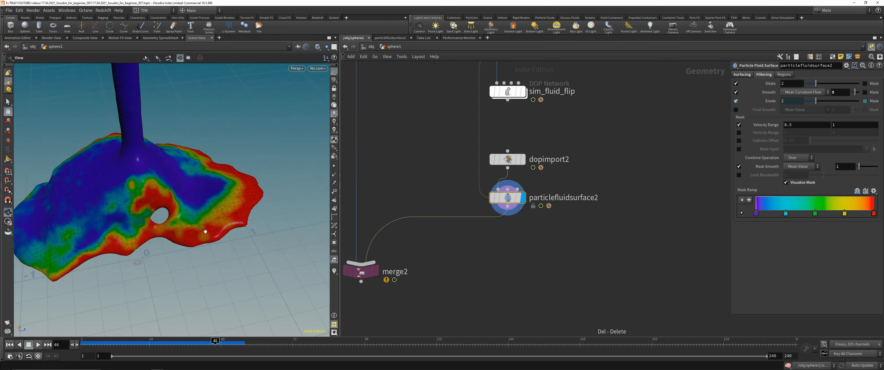
drag(220, 257, 218, 233)
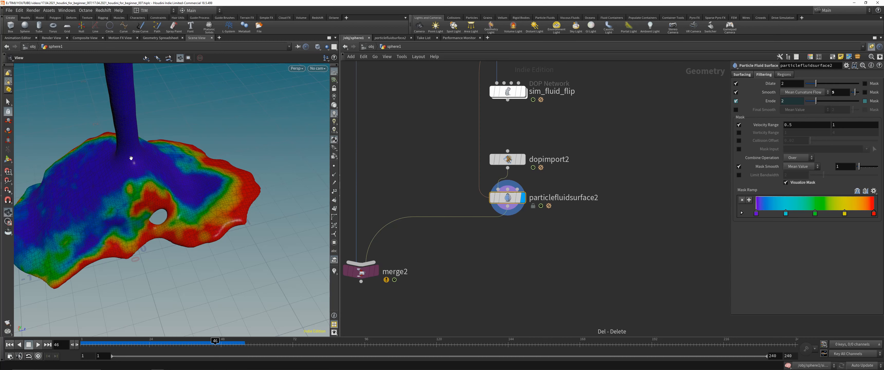
scroll(182, 163, down, 5)
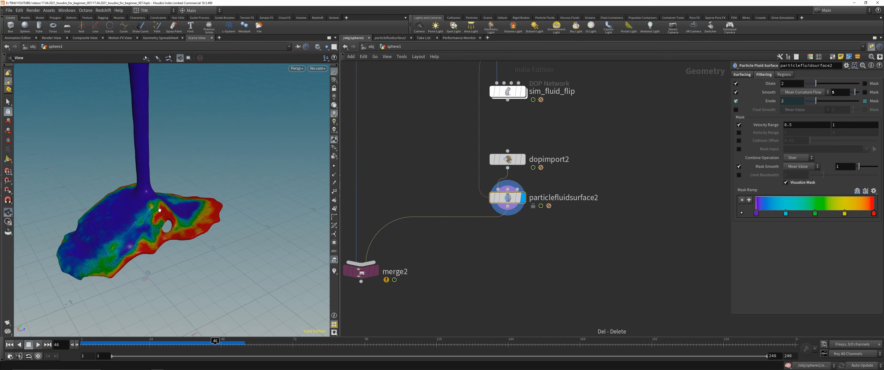
Step: Display dopimport2's particles and read its node information for the available point attributes
middle_click(518, 196)
click(520, 158)
middle_click(543, 159)
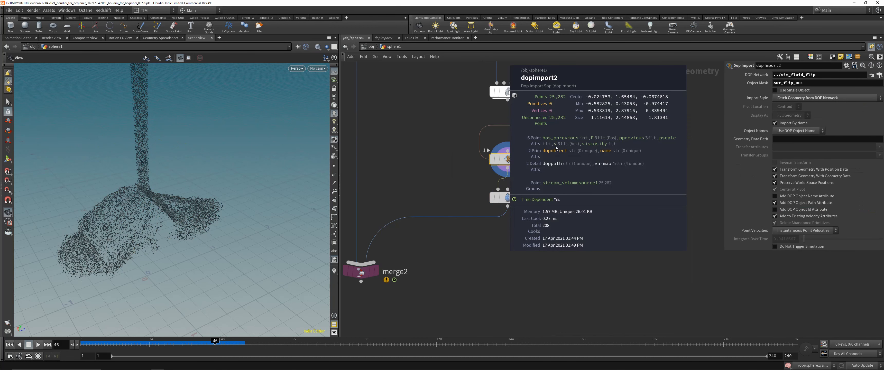
middle_drag(428, 192, 443, 183)
click(432, 253)
middle_click(562, 146)
scroll(503, 155, up, 1)
click(532, 169)
click(482, 169)
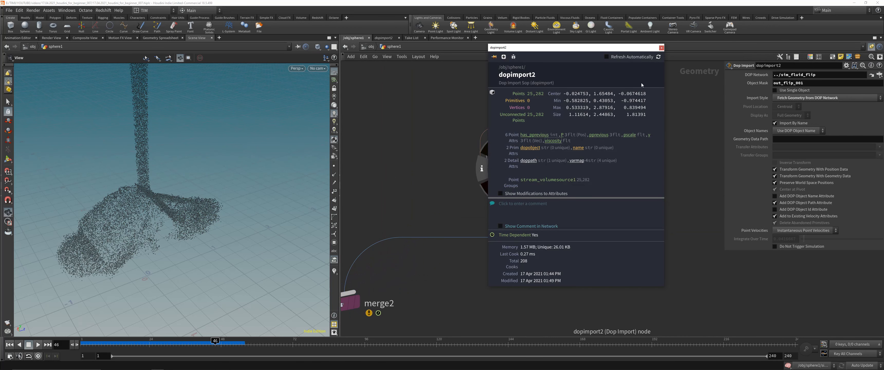
click(661, 47)
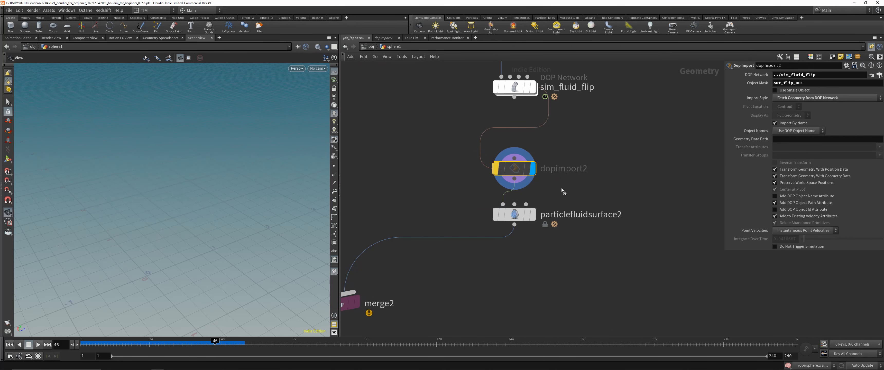
Step: Reopen dopimport2's node information, toggle the v attribute visualization on and off, and select the viscosity attribute
middle_click(525, 172)
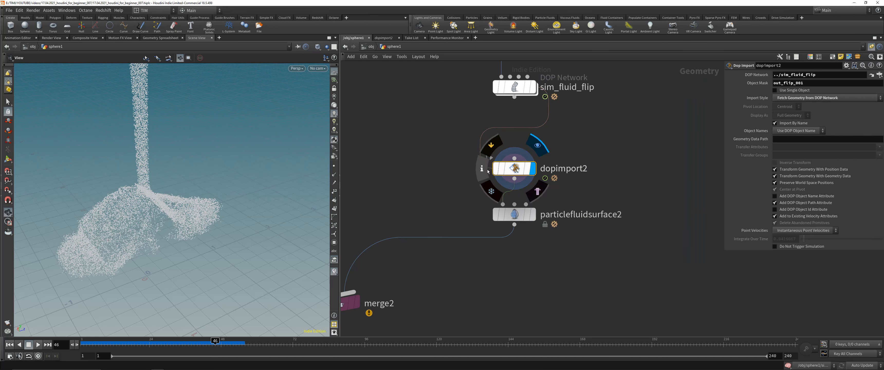
click(482, 168)
click(651, 137)
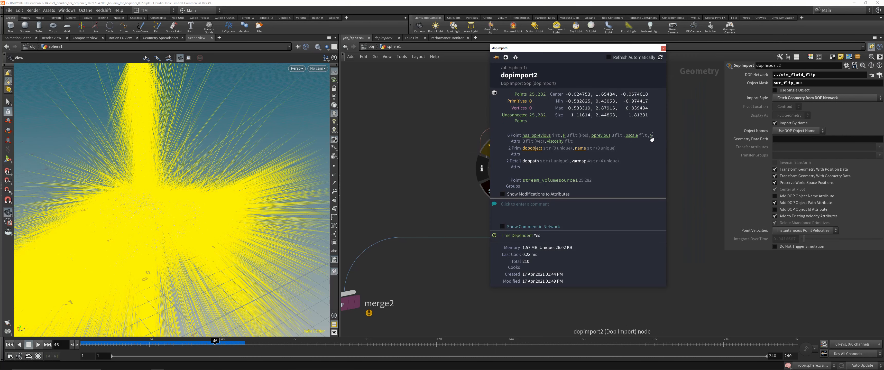
click(651, 137)
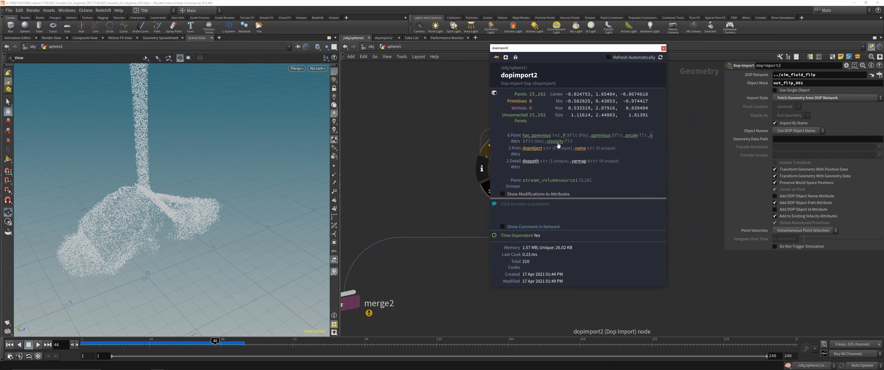
click(558, 145)
Step: Inspect dopimport2's point velocity and viscosity values in the geometry spreadsheet and return to the scene view
click(158, 38)
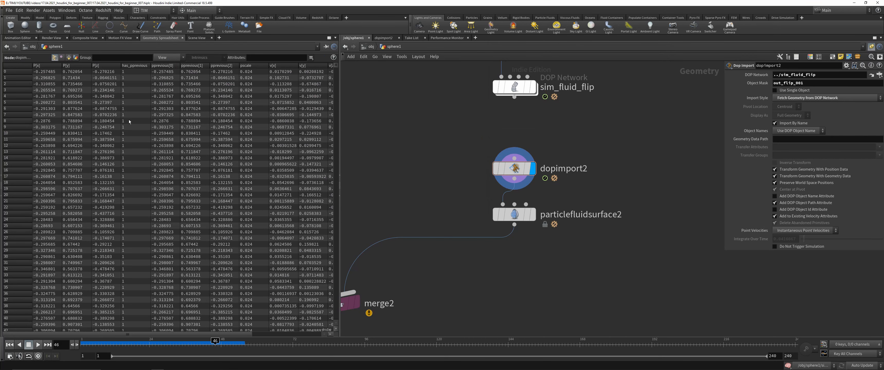
drag(88, 334, 199, 327)
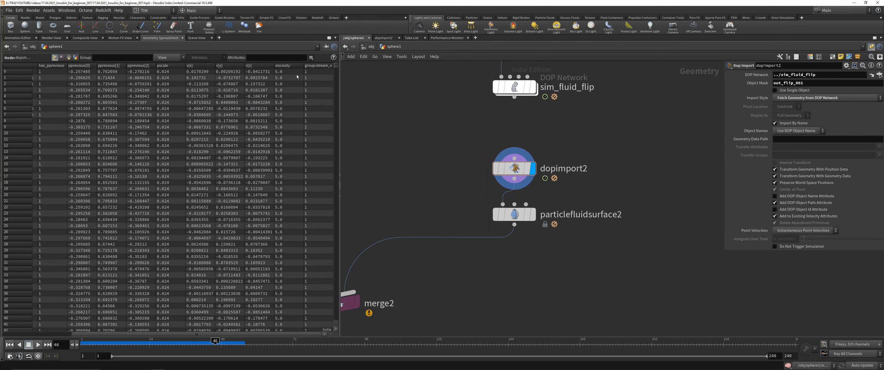
click(290, 65)
click(196, 38)
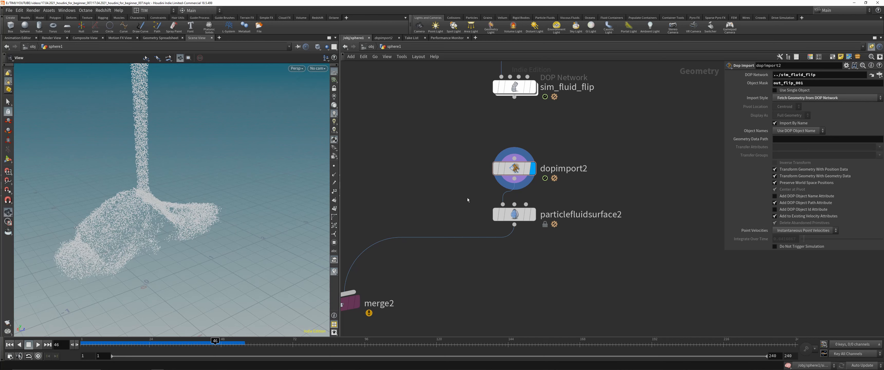
Step: Display merge2 to show the fluid surface together with the collider, and review the node chain above it
scroll(467, 199, down, 3)
click(391, 259)
key(r)
middle_drag(430, 134, 442, 182)
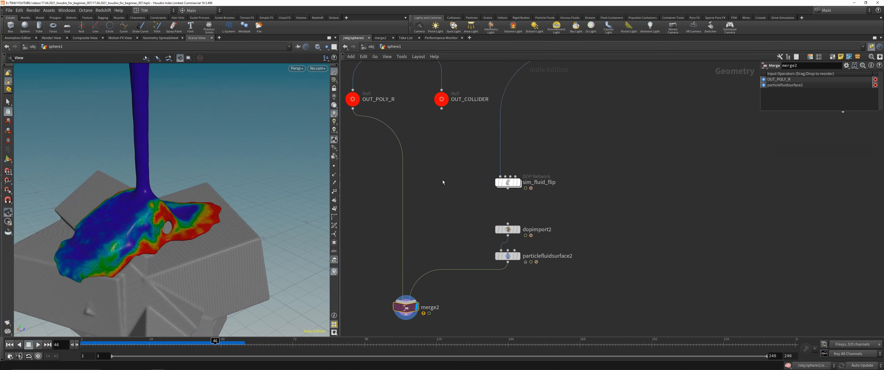
scroll(443, 178, down, 3)
middle_drag(455, 148, 452, 201)
scroll(552, 161, up, 2)
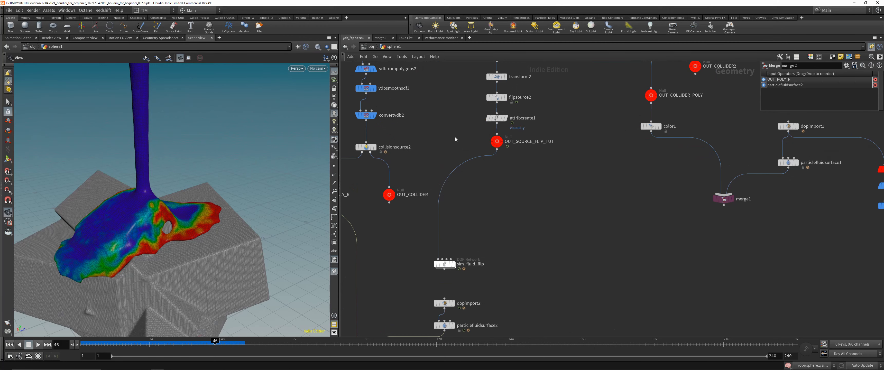
middle_drag(493, 291, 518, 223)
scroll(453, 264, up, 1)
middle_drag(408, 247, 443, 214)
scroll(443, 214, down, 1)
Step: Examine the merged fluid and collider from several angles, check the wireframe, and go to frame 52
drag(215, 209, 165, 220)
right_drag(166, 220, 200, 205)
key(w)
key(w)
mouse_move(199, 206)
mouse_down()
mouse_move(158, 240)
mouse_move(178, 206)
mouse_move(197, 210)
mouse_up()
mouse_move(197, 209)
right_down()
mouse_move(171, 213)
mouse_move(165, 225)
right_up()
click(233, 343)
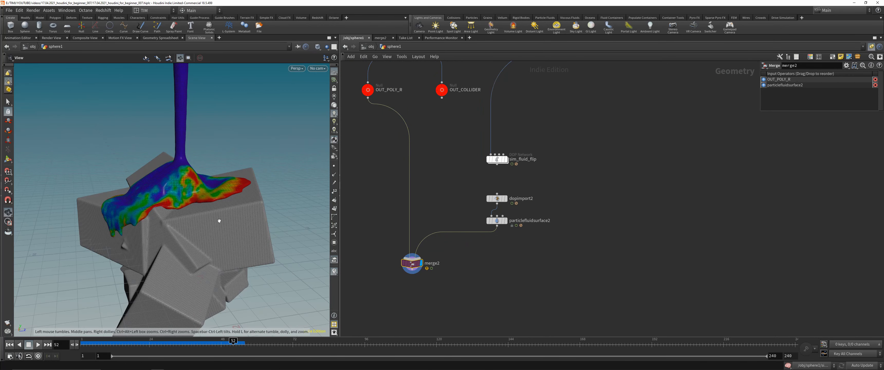
Step: Add a Group Delete node to the network beneath particlefluidsurface2
drag(220, 234, 248, 212)
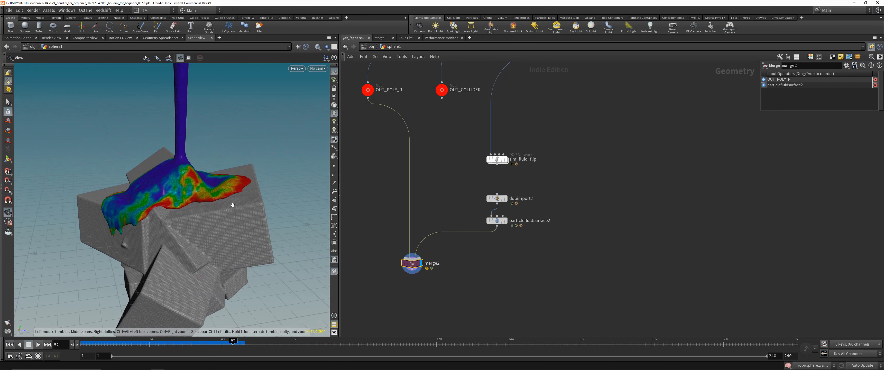
middle_drag(473, 296, 518, 247)
key(Tab)
text(g)
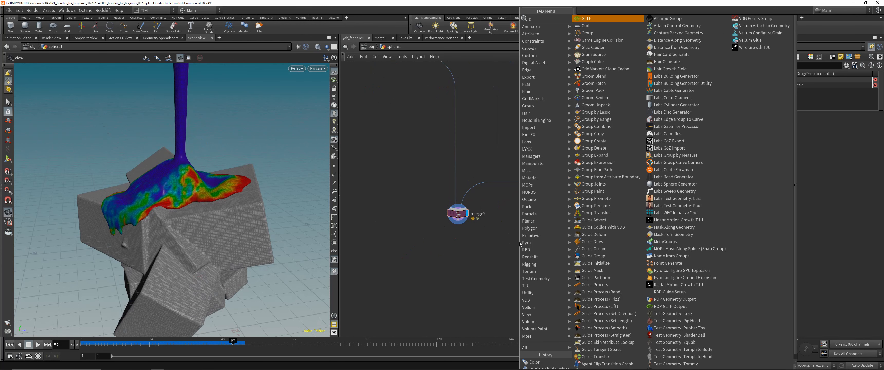
text(roup del)
key(Return)
scroll(534, 241, up, 2)
click(528, 215)
Step: Add a Group Create node directly beneath the Group Delete node
key(Tab)
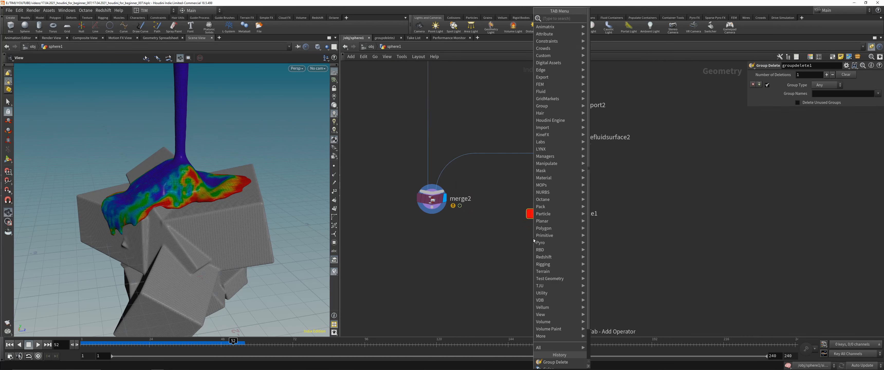
text(group)
key(Return)
click(541, 242)
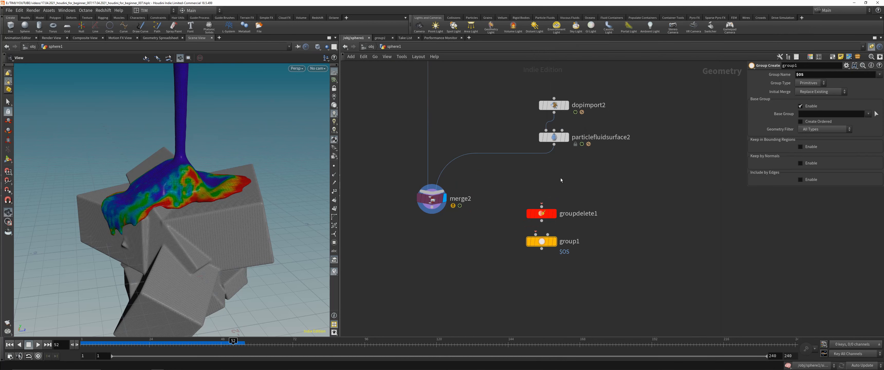
Step: Feed particlefluidsurface2 into the Group Delete node, display that node, and set its Group Names to * to remove every group
drag(554, 145, 541, 206)
click(553, 214)
click(820, 94)
text(*)
key(Return)
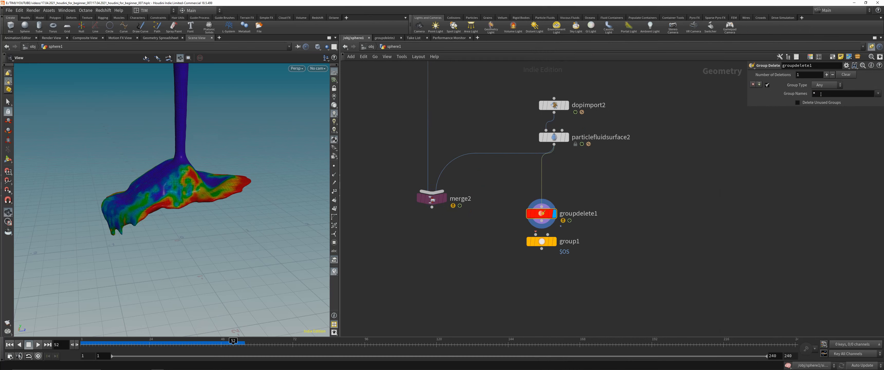
Step: Connect the Group Create node after the Group Delete node, display it, and rename it grp_fluid
middle_click(541, 177)
click(553, 242)
drag(549, 242, 549, 248)
double_click(569, 248)
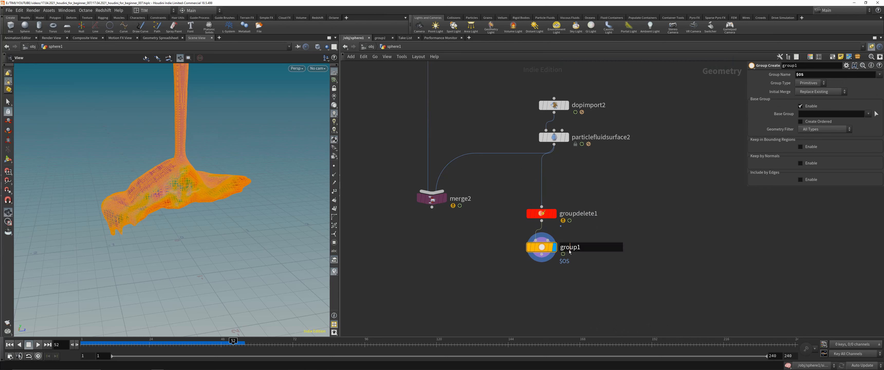
text(grp_fluid)
key(Return)
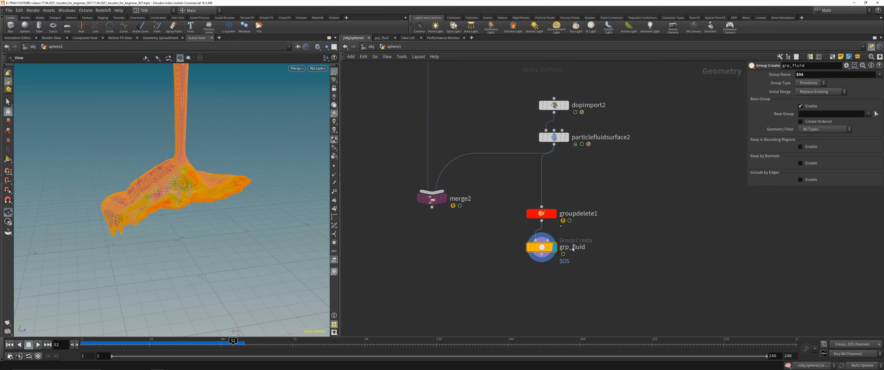
Step: Duplicate the Group Delete and grp_fluid pair beside the originals and rename the copied group node grp_stone
alt+drag(549, 223, 656, 223)
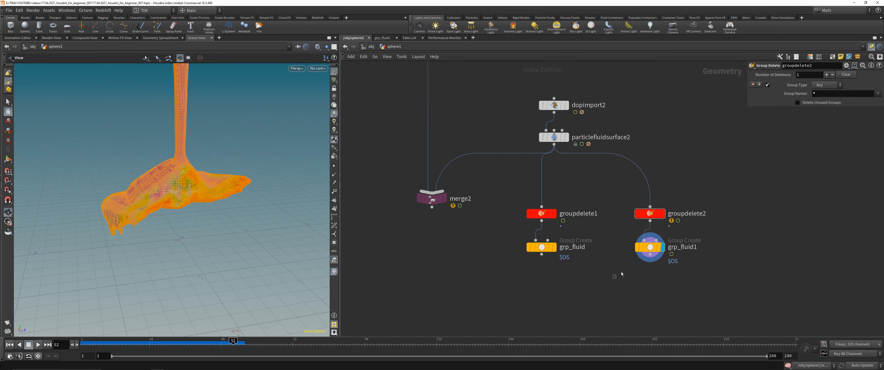
double_click(682, 249)
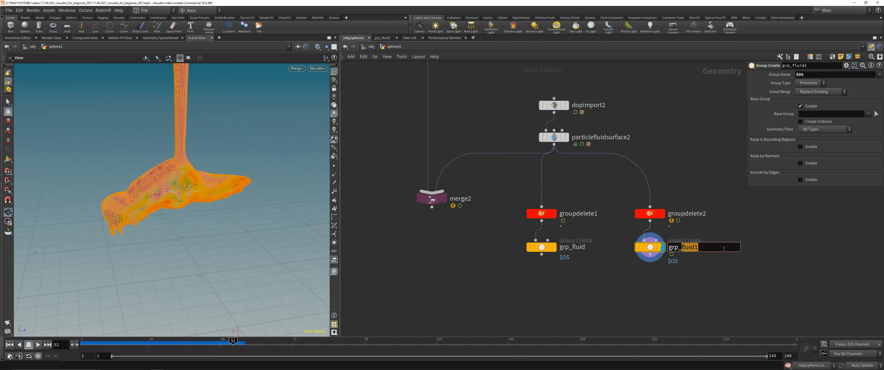
text(c)
key(BackSpace)
text(stone_)
key(BackSpace)
key(Return)
Step: Move the groupdelete2 and grp_stone pair into the stone branch, inserting it between OUT_POLY_R and merge2
drag(616, 304, 700, 196)
middle_drag(705, 201, 704, 291)
drag(662, 308, 428, 181)
scroll(456, 174, down, 3)
scroll(449, 228, up, 3)
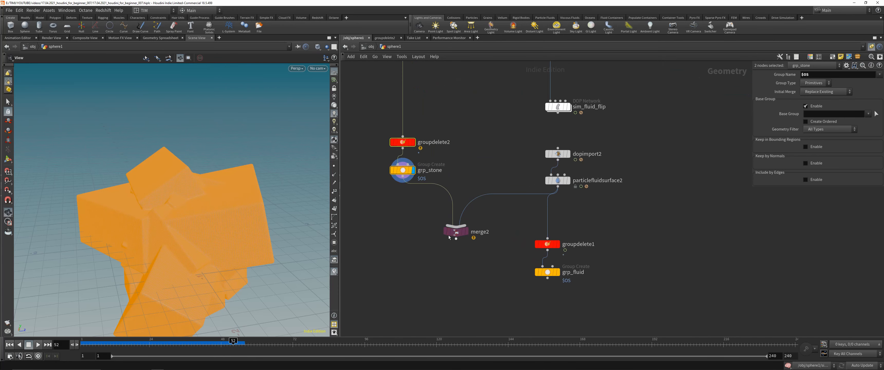
Step: Insert the groupdelete1 and grp_fluid pair between particlefluidsurface2 and merge2, and display the merge
drag(459, 231, 460, 288)
drag(510, 300, 562, 206)
click(469, 287)
middle_drag(467, 327, 463, 286)
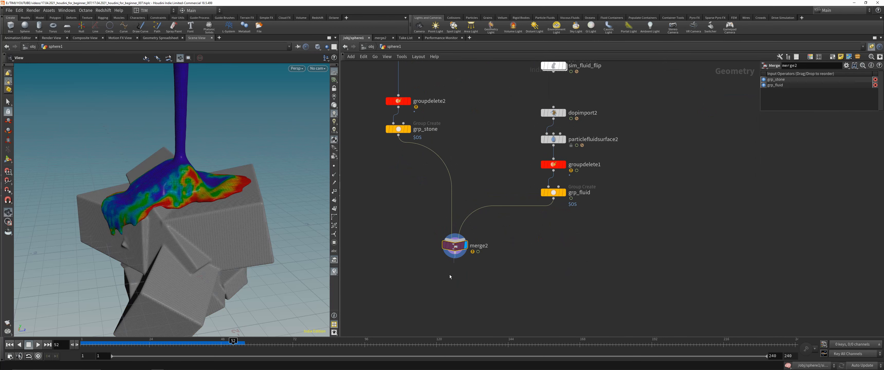
Step: Add a Null node after merge2, display it, and name it OUT
key(Tab)
text(null)
key(Return)
click(440, 294)
drag(440, 295, 455, 282)
double_click(467, 281)
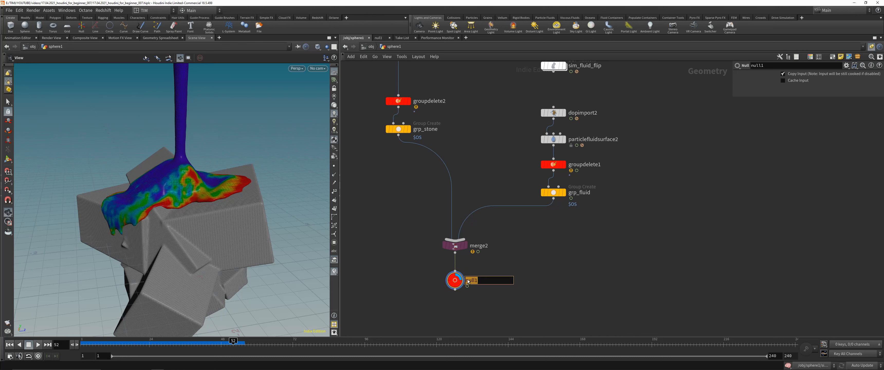
text(OUT_)
key(BackSpace)
key(Return)
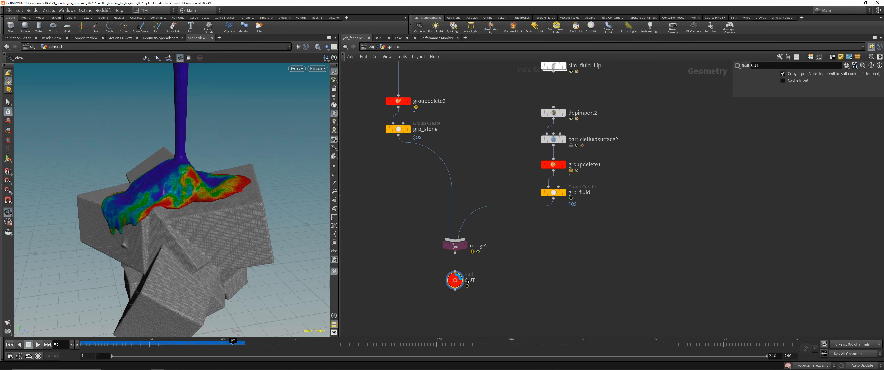
Step: Add a Material node after the OUT null, display it, and rename it RS_MAT
middle_drag(429, 285, 436, 250)
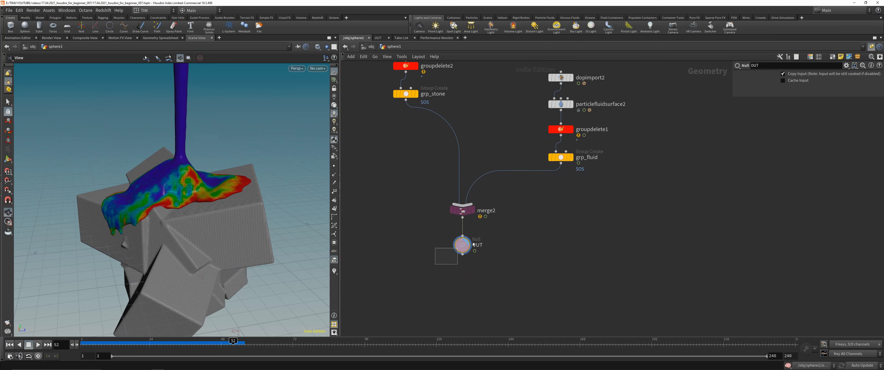
click(463, 254)
click(447, 285)
text(material)
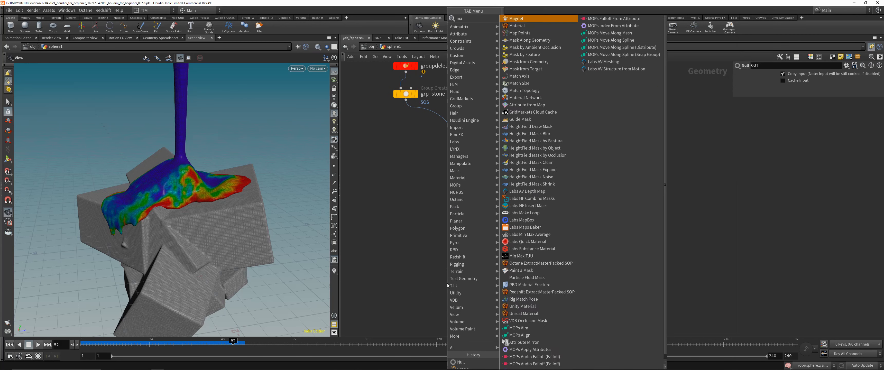
key(Return)
drag(447, 283, 462, 282)
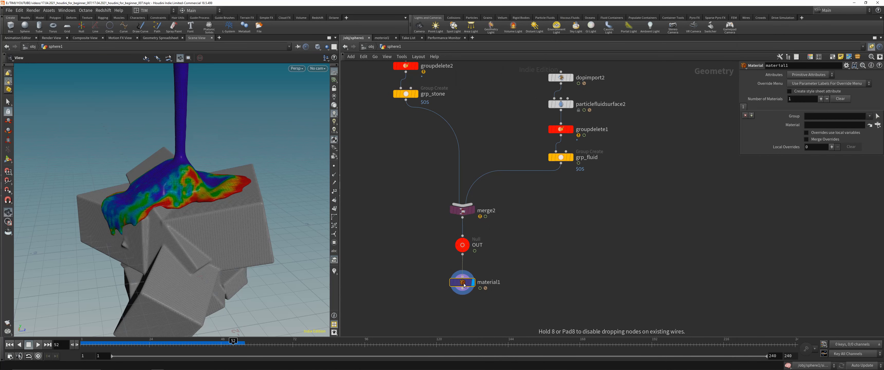
double_click(487, 282)
text(RS_MAT)
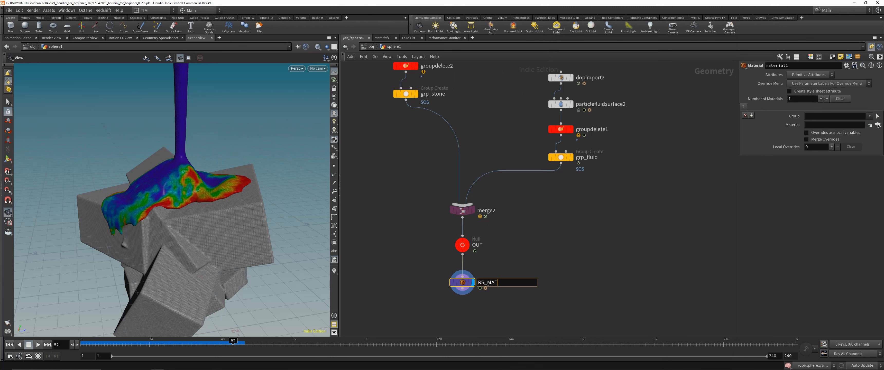
key(Return)
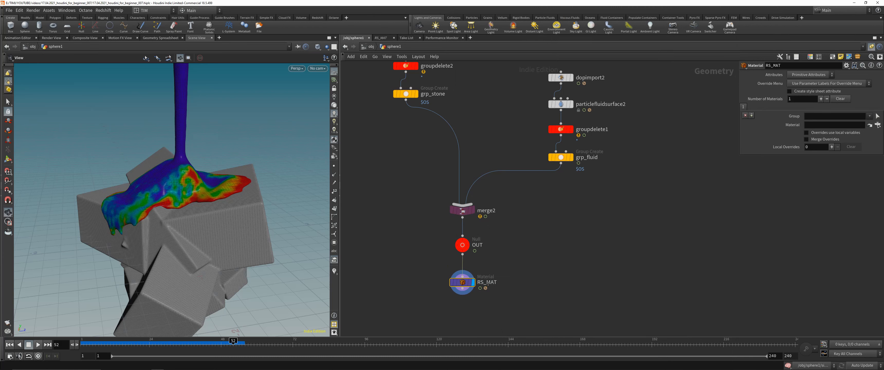
Step: Orbit around the stones and scrub the simulation up to frame 72 to examine how the fluid pours over them
drag(203, 206, 221, 206)
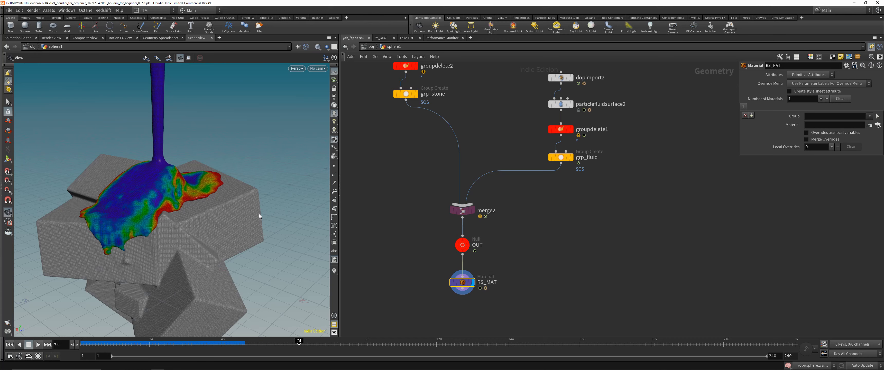
drag(259, 215, 222, 178)
drag(210, 150, 220, 187)
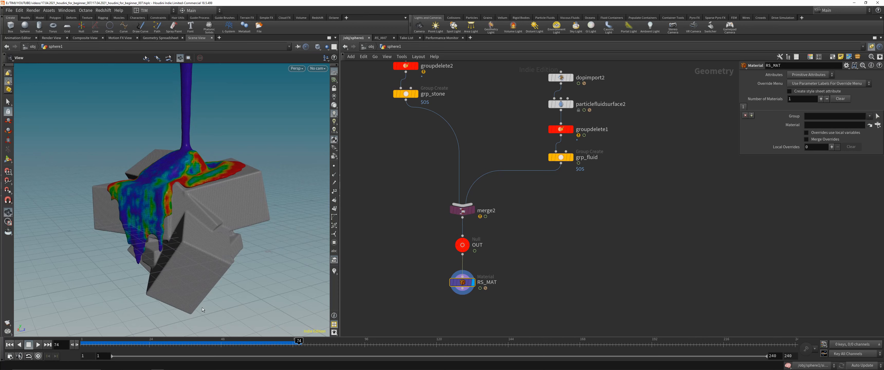
key(ctrl+Up)
middle_drag(569, 179, 521, 349)
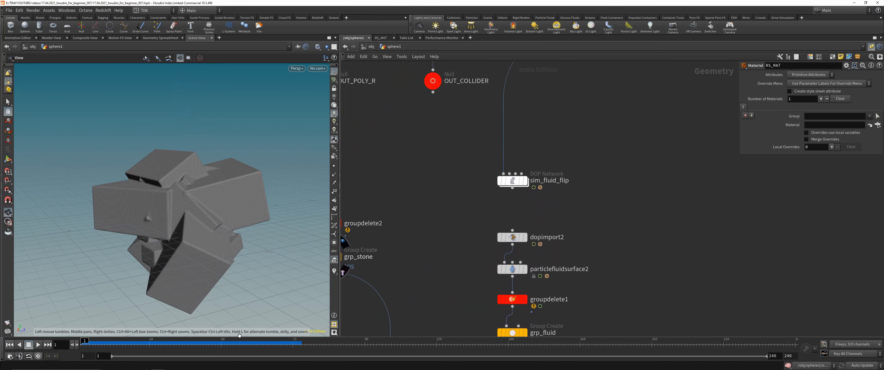
drag(285, 342, 292, 343)
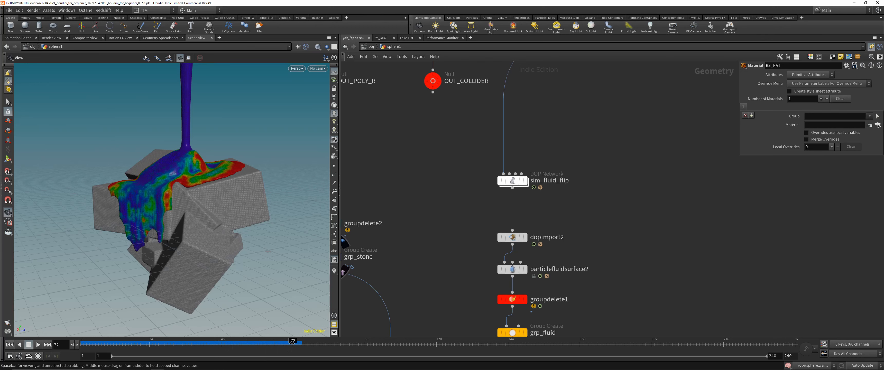
click(220, 344)
click(294, 345)
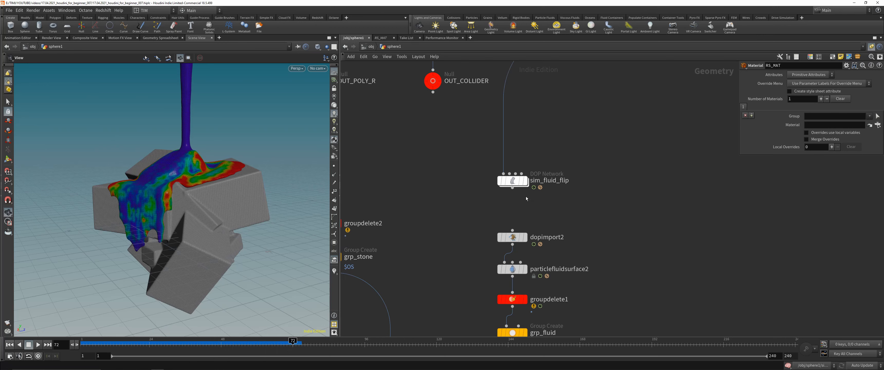
Step: Enter the sim_fluid_flip network and set the Activation of volumesource1 to the expression $F > 72 == 0
double_click(513, 181)
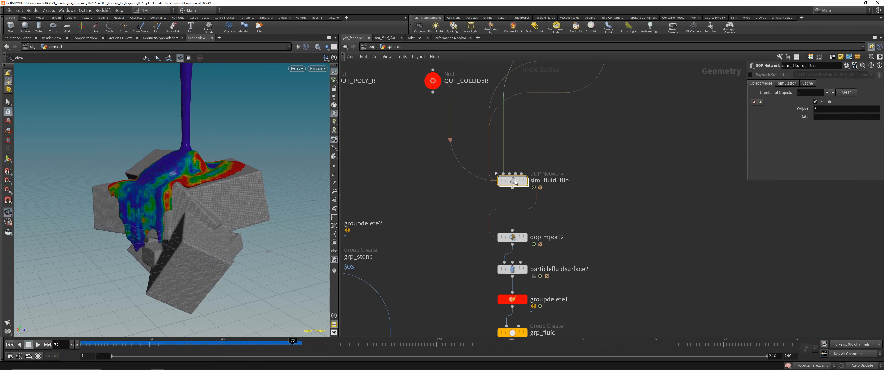
drag(588, 246, 588, 245)
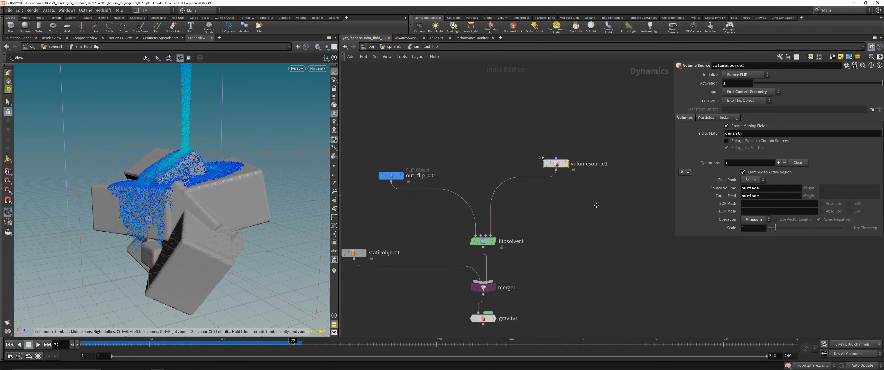
click(736, 82)
text($F)
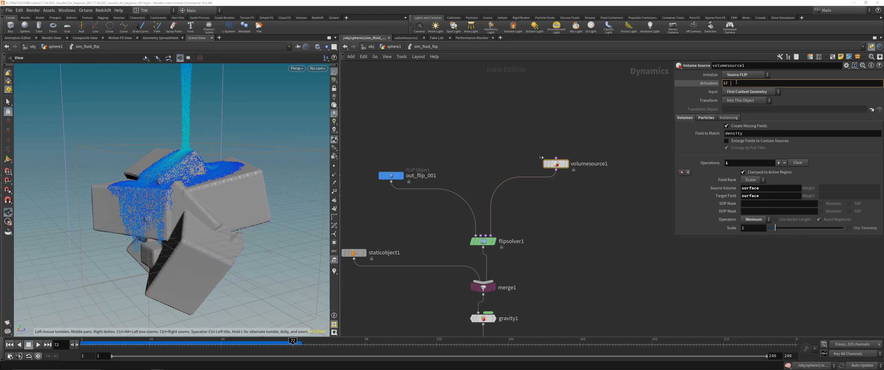
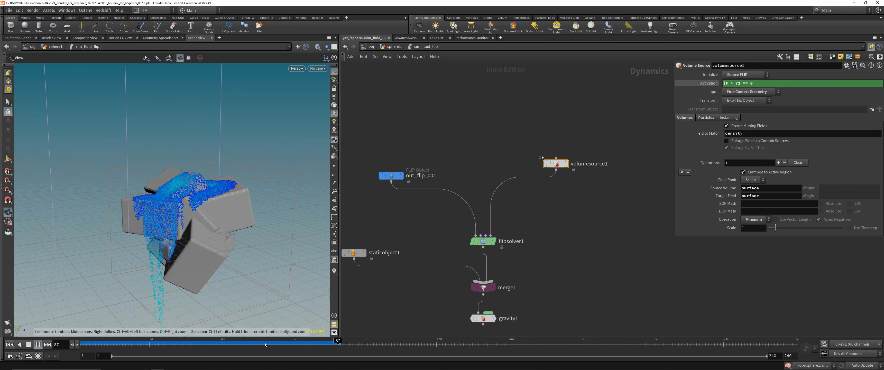
Step: Replay the FLIP simulation from frame 1 and scrub to frame 86 to check when the source stops emitting
drag(258, 342, 81, 343)
click(38, 344)
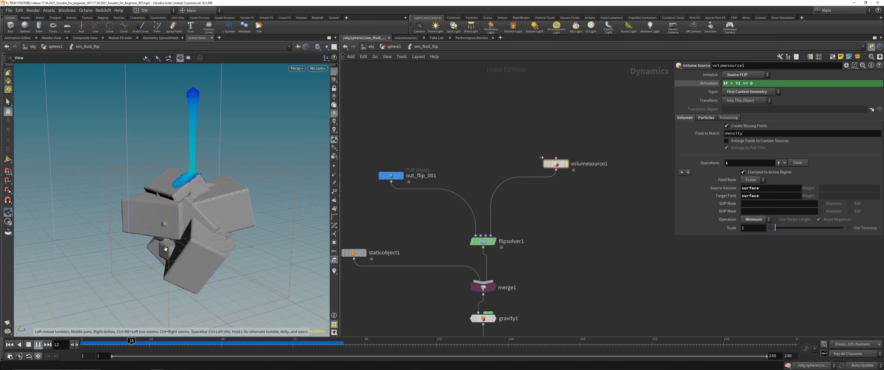
click(29, 344)
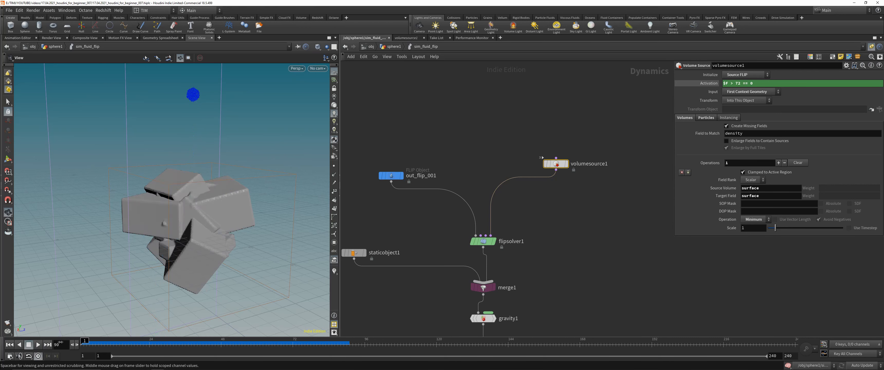
click(38, 344)
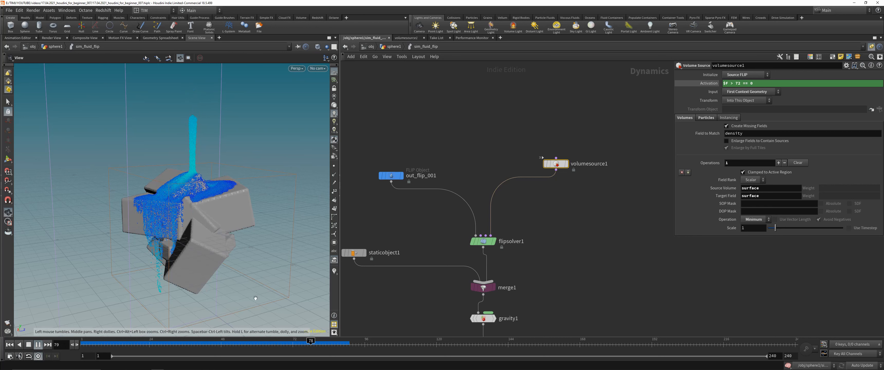
drag(98, 345, 335, 345)
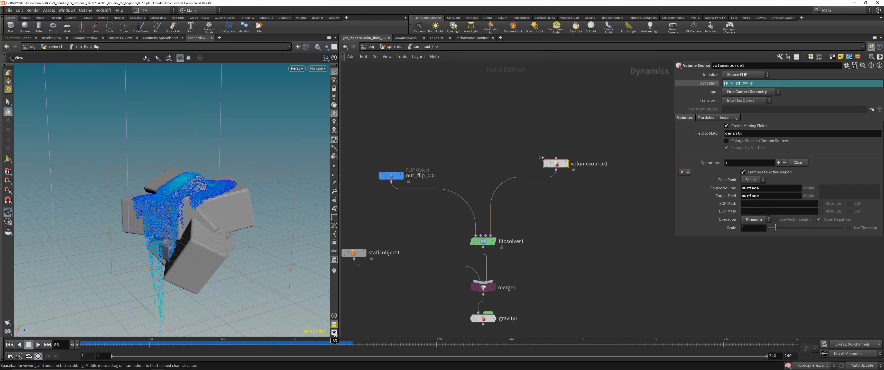
Step: Return to the sphere1 network and show the simulation settings of sim_fluid_flip
key(u)
scroll(482, 206, down, 3)
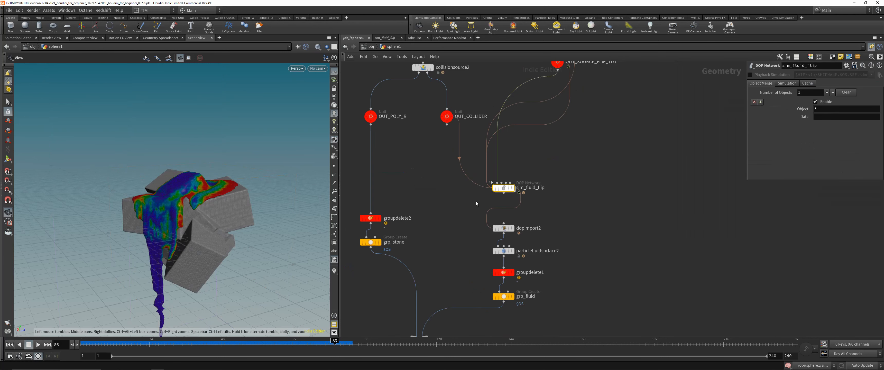
middle_drag(569, 198, 589, 164)
click(787, 83)
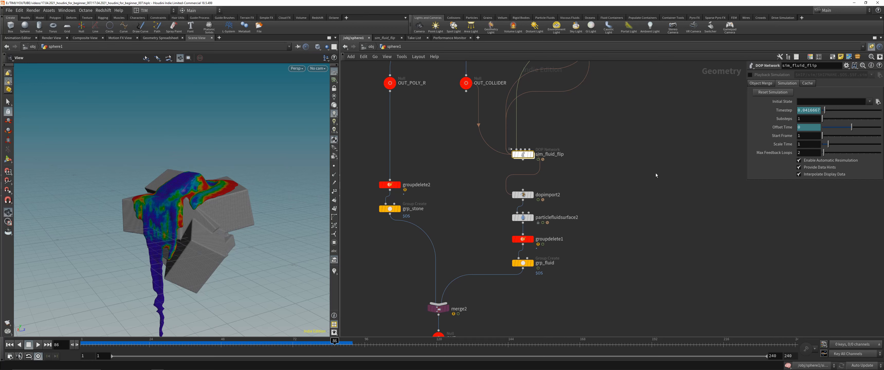
Step: Select the RS_MAT material node and move the current frame to 77
middle_drag(660, 223, 648, 121)
click(426, 268)
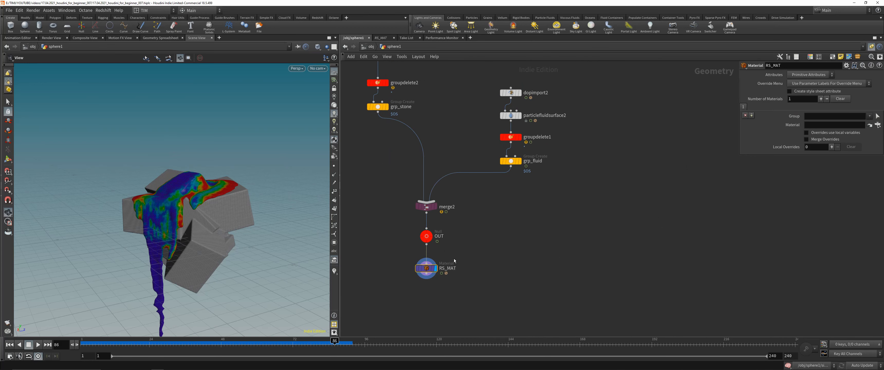
drag(250, 226, 195, 203)
click(308, 342)
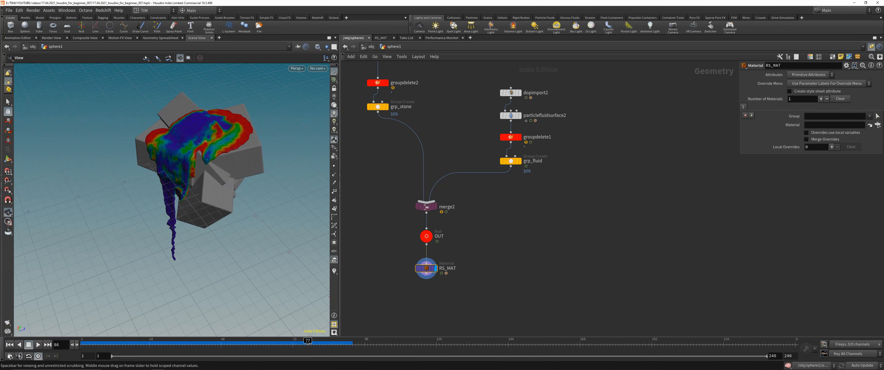
Step: Set the current frame to 88 and add an RSLightDome light at the object level
click(339, 343)
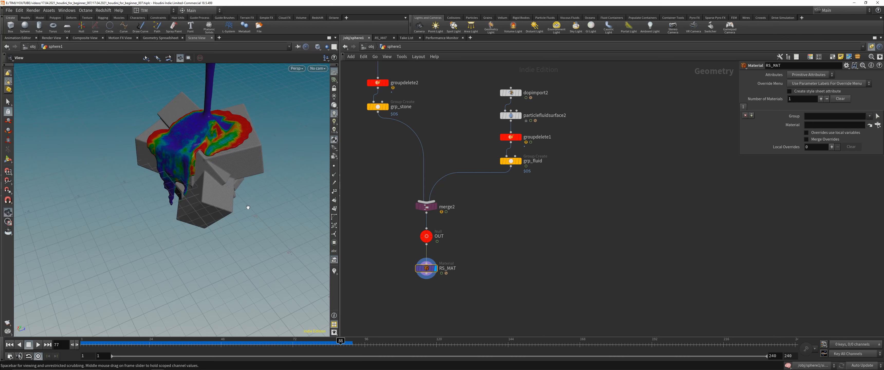
middle_drag(501, 268, 510, 235)
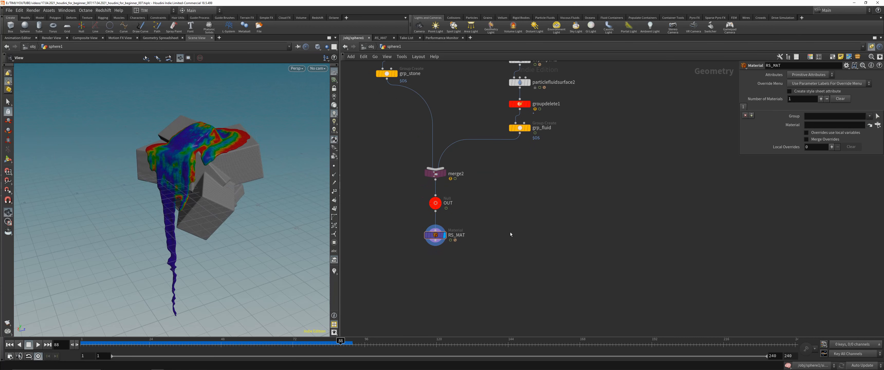
key(u)
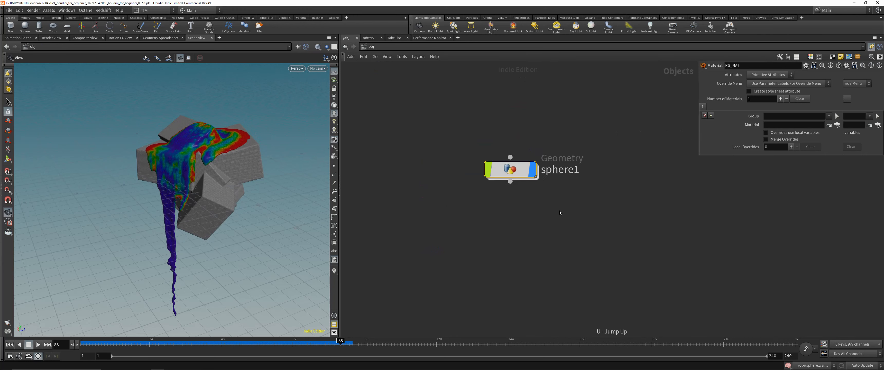
key(Tab)
mouse_move(558, 210)
text(rs)
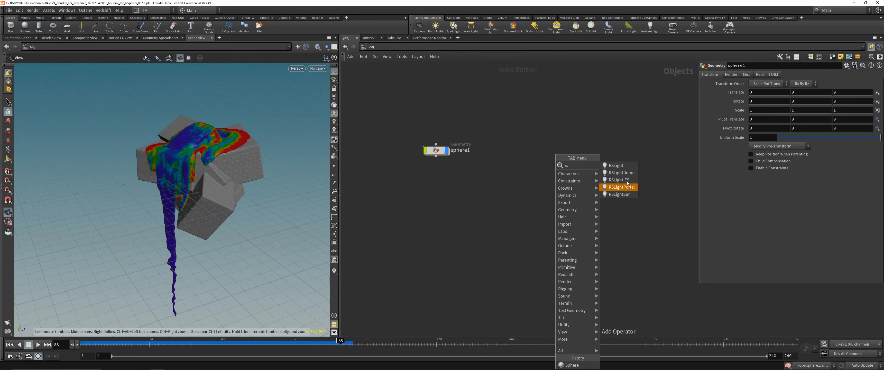
click(618, 174)
click(583, 220)
Step: Load a single GSG_PRO_STUDIOS_METAL EXR from E:/HDRI/HDRI_ACES/HDRI_EP_PROSTUDIOSMETAL/HDRIs/ as the dome light's Dome Map
click(771, 75)
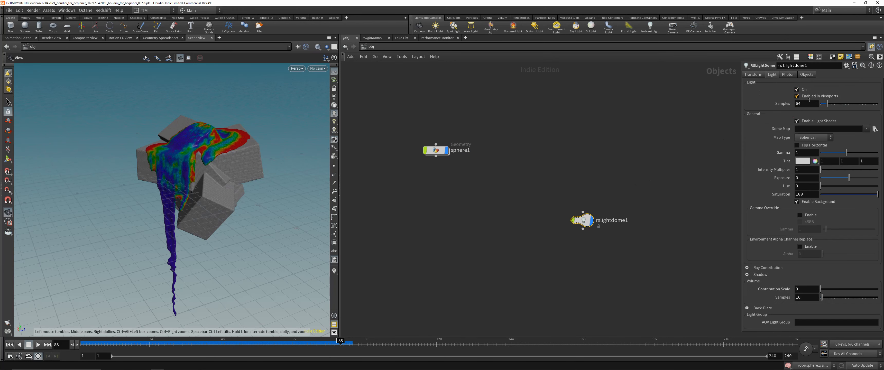
click(874, 129)
click(635, 99)
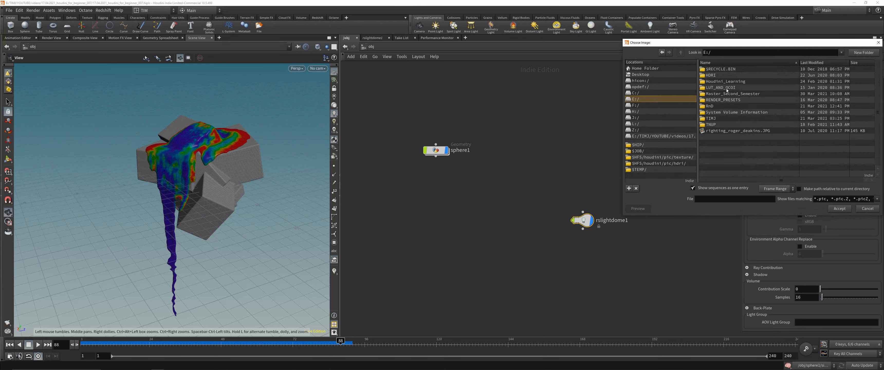
double_click(711, 74)
double_click(714, 74)
double_click(714, 74)
double_click(712, 75)
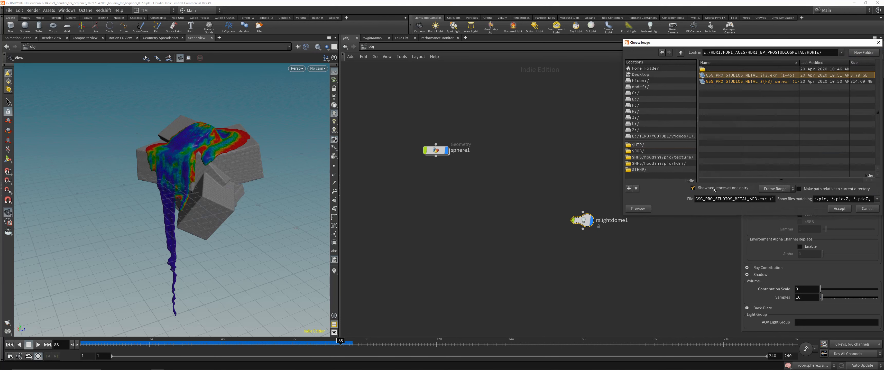
click(693, 188)
double_click(756, 80)
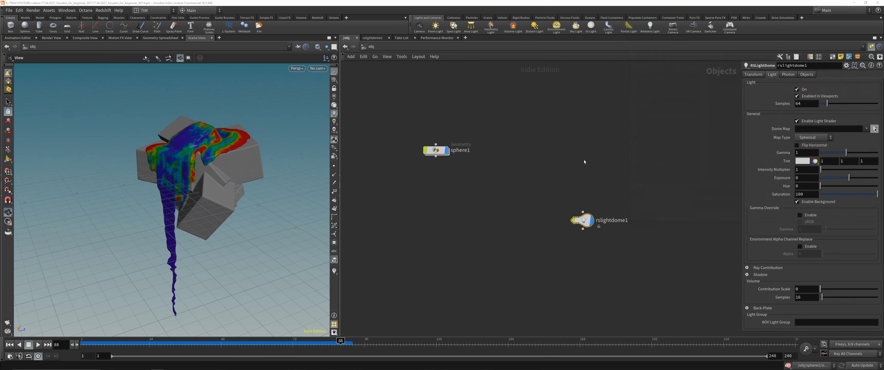
drag(749, 333, 749, 271)
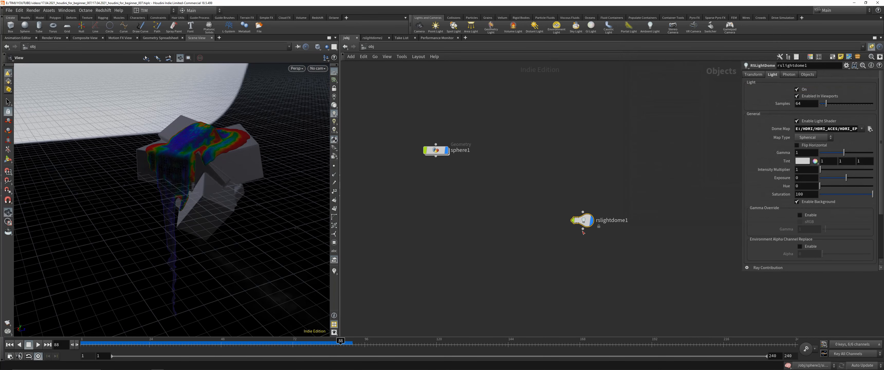
Step: Colour the dome light node yellow-orange and place it lower in the object network, below sphere1
key(c)
drag(582, 220, 510, 251)
click(877, 310)
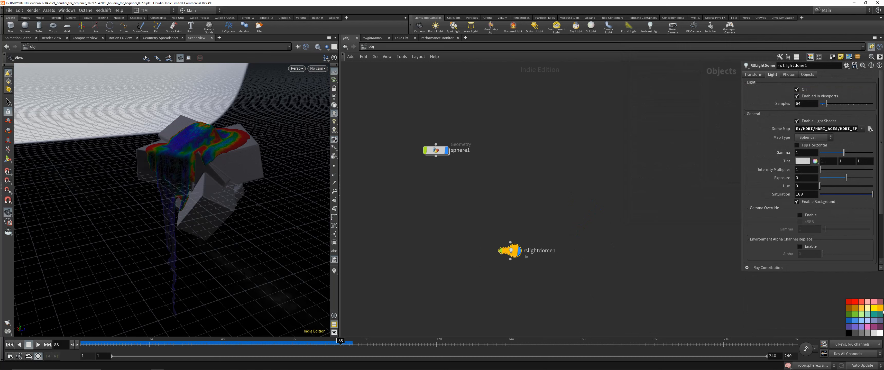
Step: Rename the dome light RS_DOME_LIGHT_001 and move its node slightly farther down in the network
double_click(539, 250)
drag(524, 250, 543, 250)
text(RS)
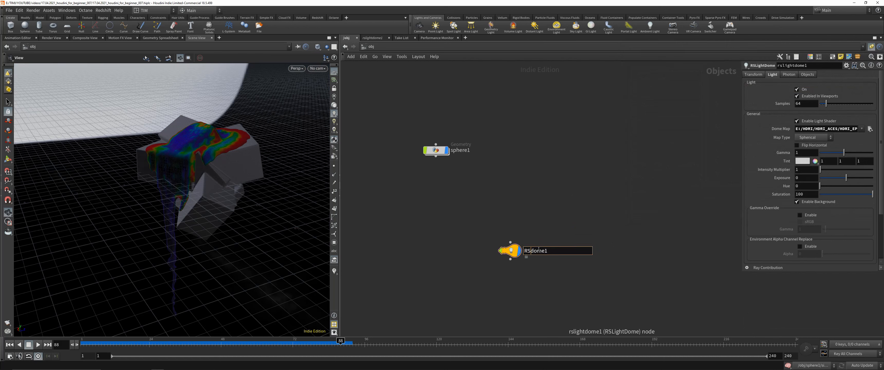
key(Delete)
key(Delete)
key(Delete)
key(Delete)
key(Delete)
text(_DOME_LIGHT_001)
key(Return)
drag(202, 164, 237, 161)
drag(527, 260, 543, 284)
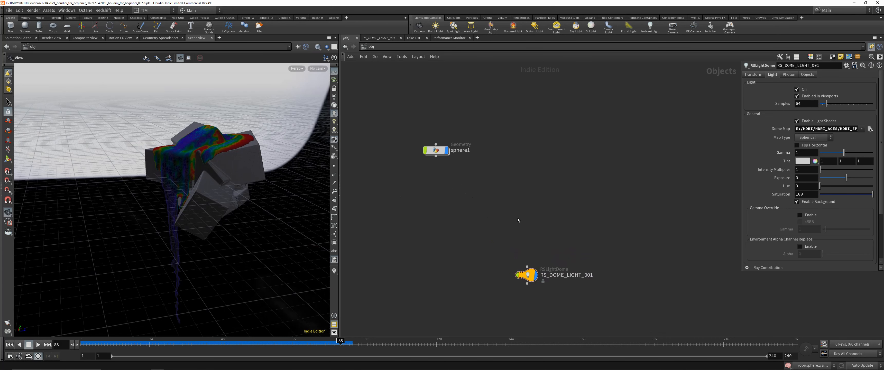
Step: Add a Material Network and a ROP Network above the dome light at the object level
key(Tab)
text(mat)
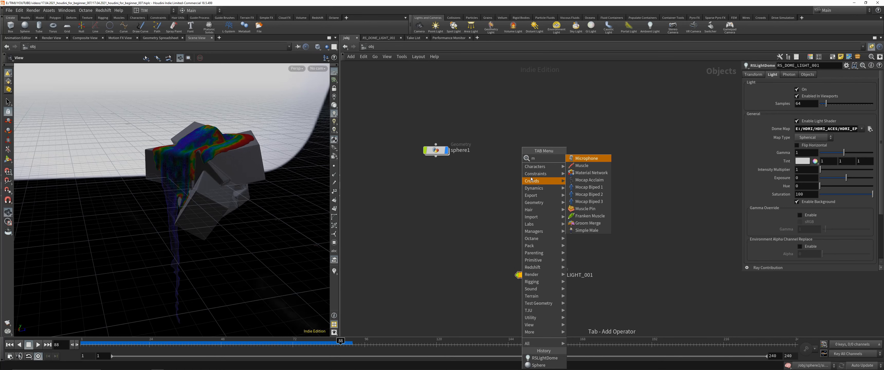
click(583, 173)
click(557, 188)
key(Tab)
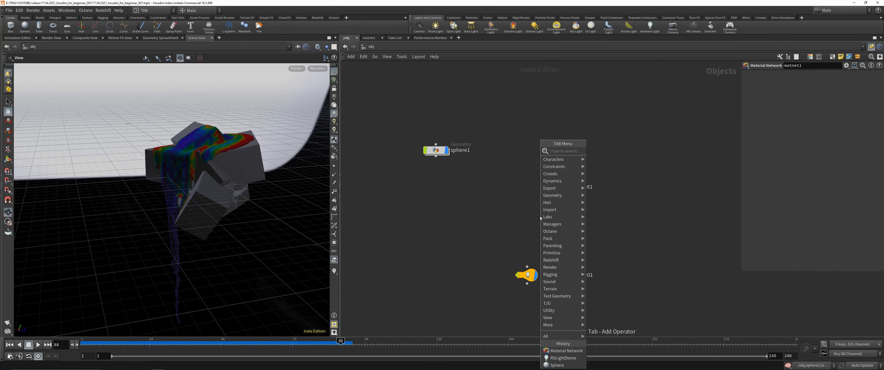
text(r)
click(609, 173)
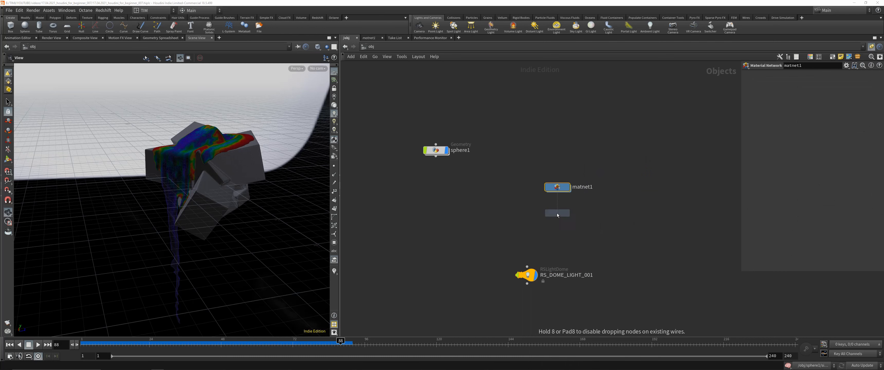
click(557, 213)
Step: Colour the material and ROP network nodes red and place the ROP network closely below the material network
drag(586, 166, 513, 230)
key(c)
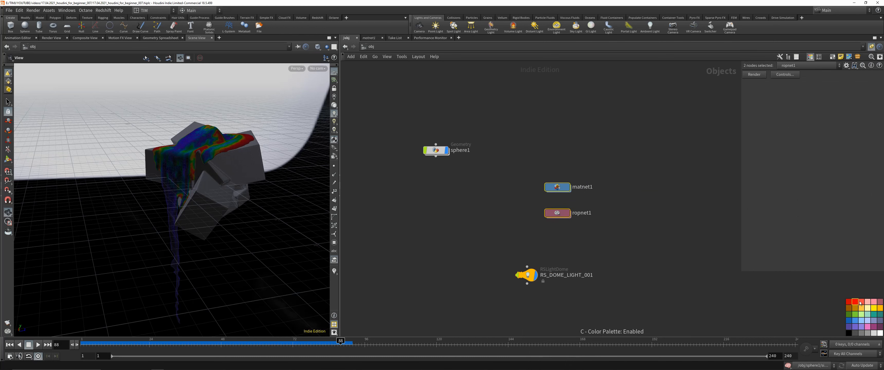
click(859, 302)
key(c)
click(605, 234)
drag(559, 217, 559, 208)
Step: Rename the ROP network RS_OUT and the material network RS_MAT
double_click(578, 204)
text(RS)
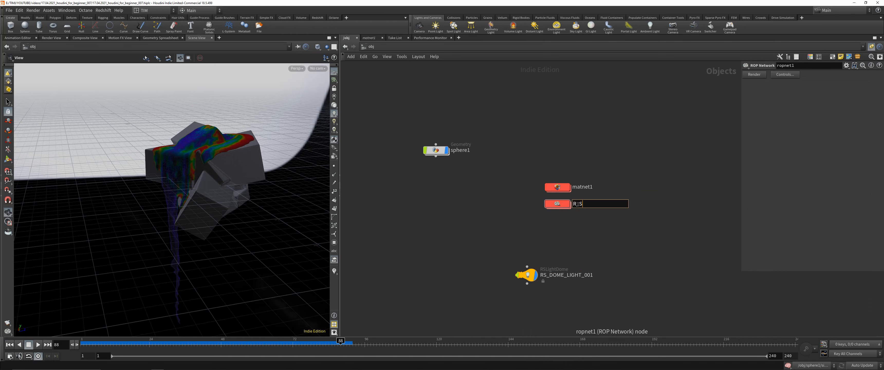
text(_OUT)
key(Return)
double_click(586, 188)
text(RA)
key(ctrl+a)
text(RS_MAT)
key(Return)
Step: Inside RS_MAT, create an RS Material Builder and name it RS_MAT_FLUID
double_click(560, 188)
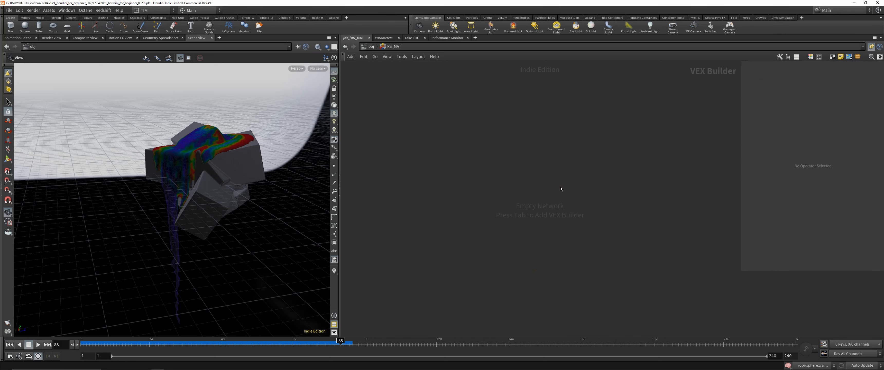
key(Tab)
text(r)
key(BackSpace)
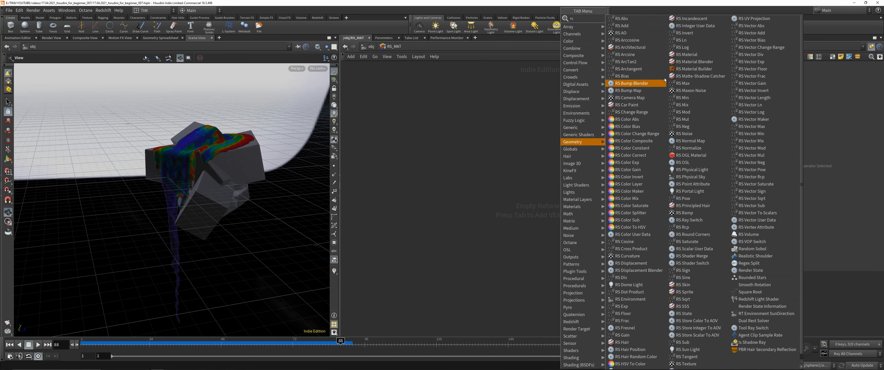
key(Escape)
click(524, 155)
double_click(531, 143)
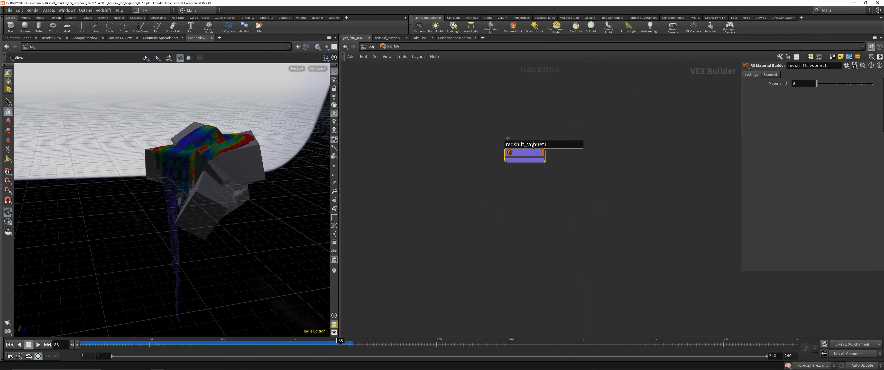
key(ctrl+a)
text(RS_MAT_FLUID)
key(Return)
Step: Duplicate RS_MAT_FLUID, rename the copy RS_MAT_STONE and place it below the original
alt+drag(527, 152, 585, 170)
click(529, 171)
key(ctrl+BackSpace)
key(ctrl+a)
text(RS_)
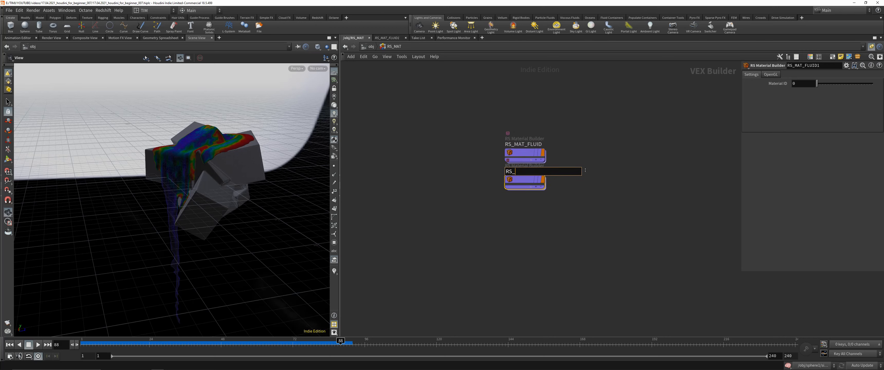
text(MAT_STONE)
key(Return)
drag(525, 180, 525, 189)
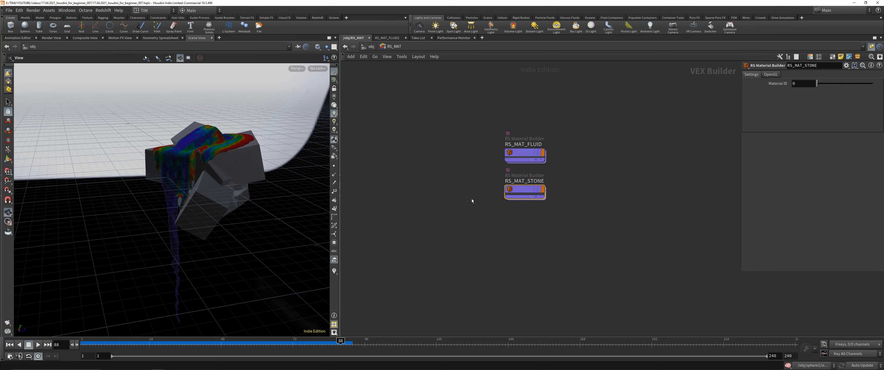
Step: Return to the object level, enter the RS_OUT network and add a Redshift render node
click(370, 46)
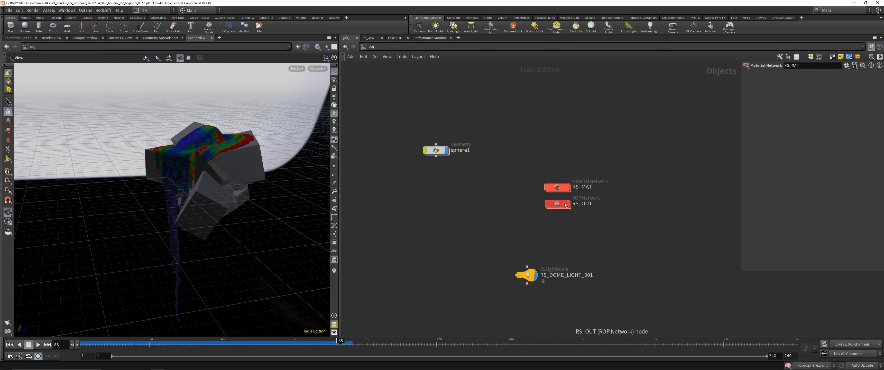
double_click(580, 206)
key(Tab)
text(r)
click(593, 203)
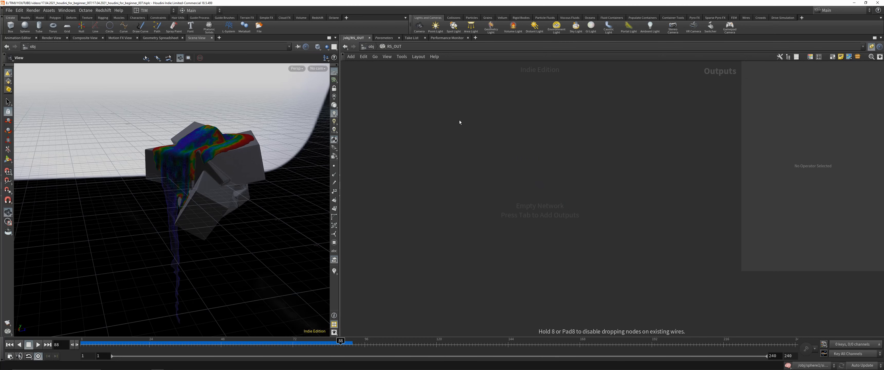
click(519, 189)
drag(494, 157, 566, 204)
Step: Rename the Redshift render node RS_OUT_01
double_click(570, 184)
text(RS_)
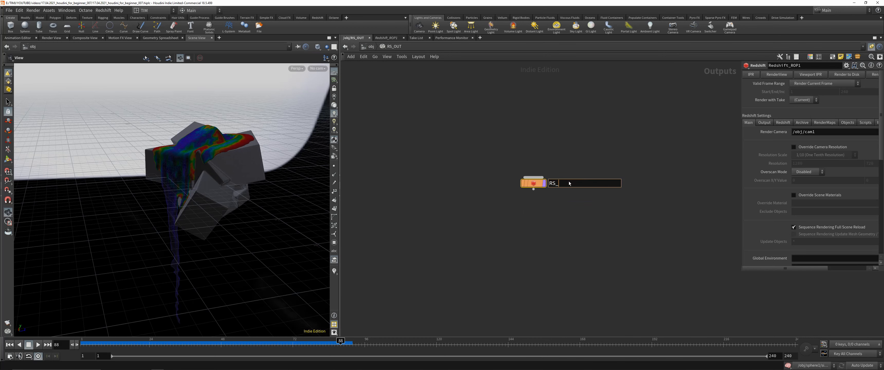
text(OUT__01)
key(Return)
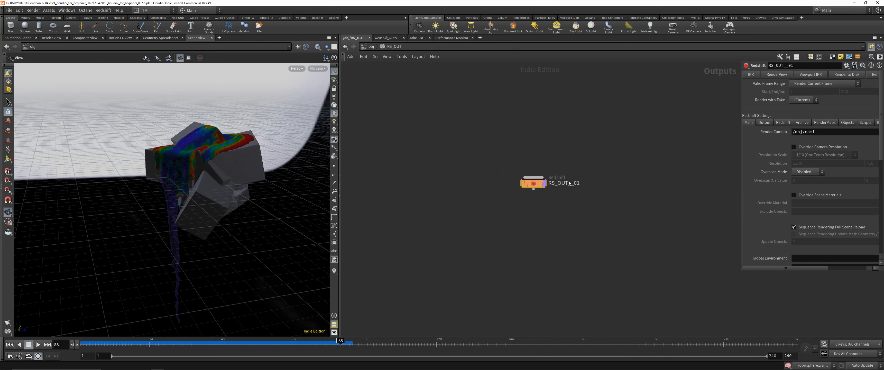
double_click(572, 184)
drag(496, 157, 580, 227)
key(Tab)
text(red)
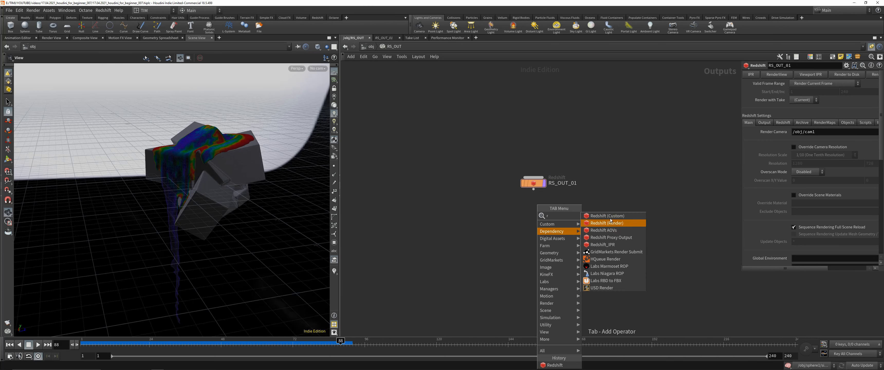
key(Escape)
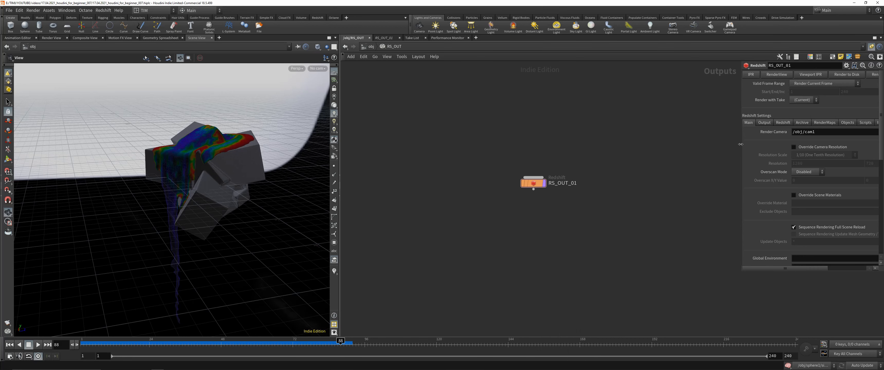
Step: Set both the Primary and Secondary GI Engine of RS_OUT_01 to Brute Force
drag(740, 144, 681, 144)
click(740, 123)
click(764, 122)
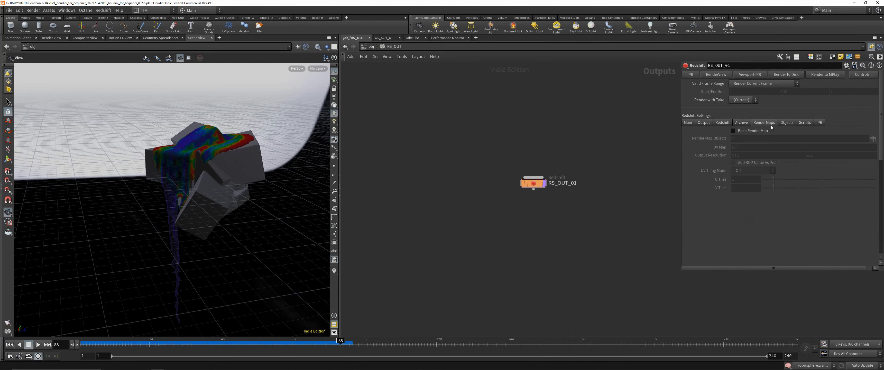
click(692, 122)
click(719, 123)
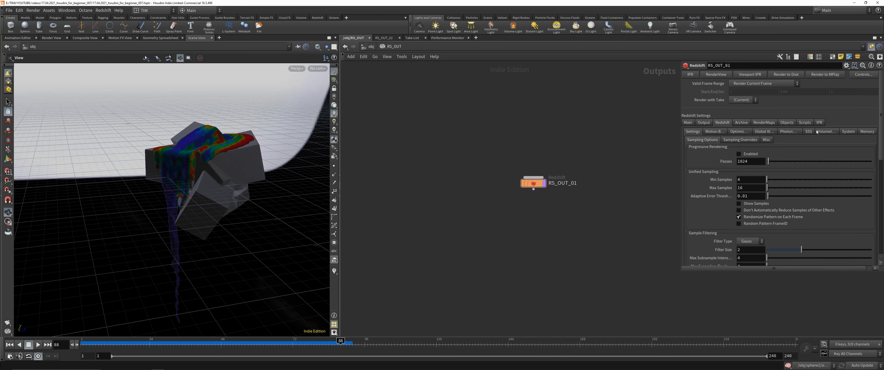
click(764, 131)
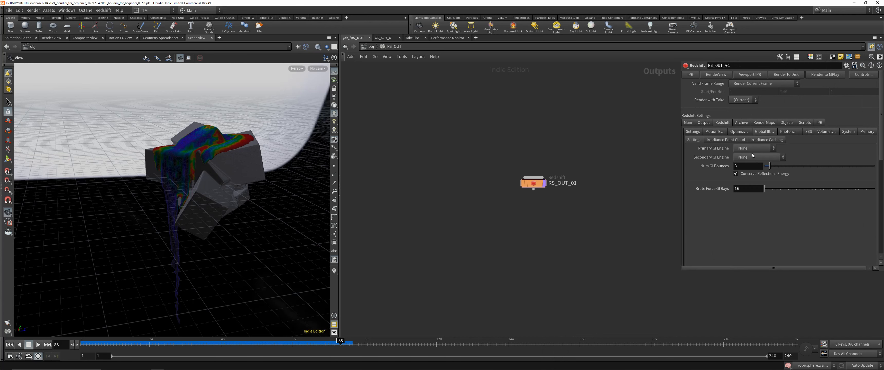
click(753, 148)
click(753, 175)
click(759, 156)
click(758, 186)
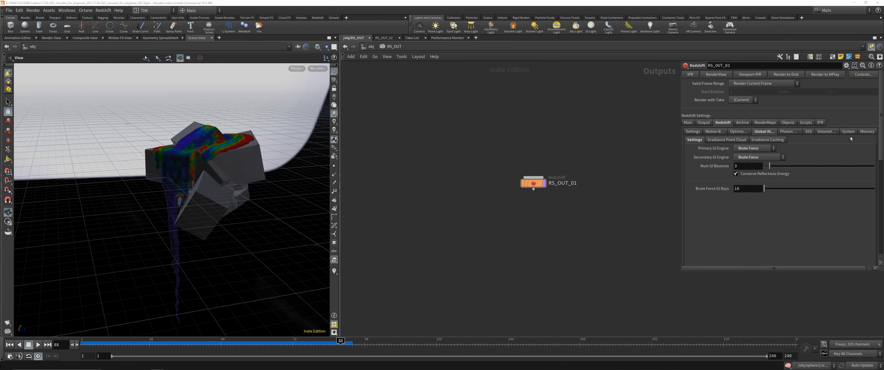
Step: Enable Optix RT on Supported GPUs and Automatic Sampling in the system settings of RS_OUT_01 and save the scene
click(843, 133)
scroll(715, 175, down, 3)
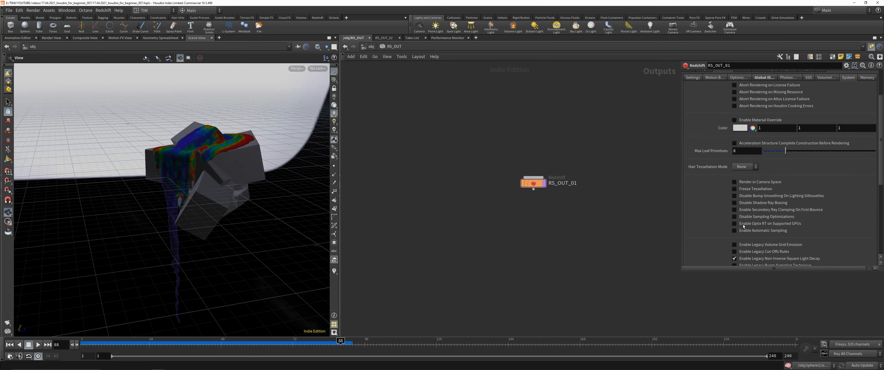
click(745, 223)
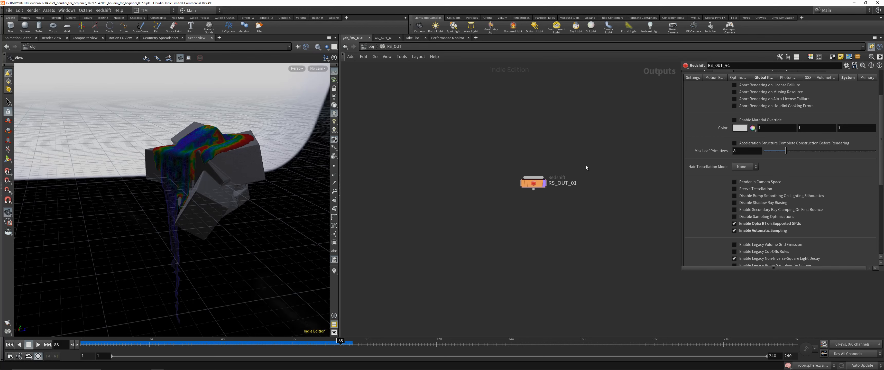
key(ctrl+s)
scroll(699, 119, up, 10)
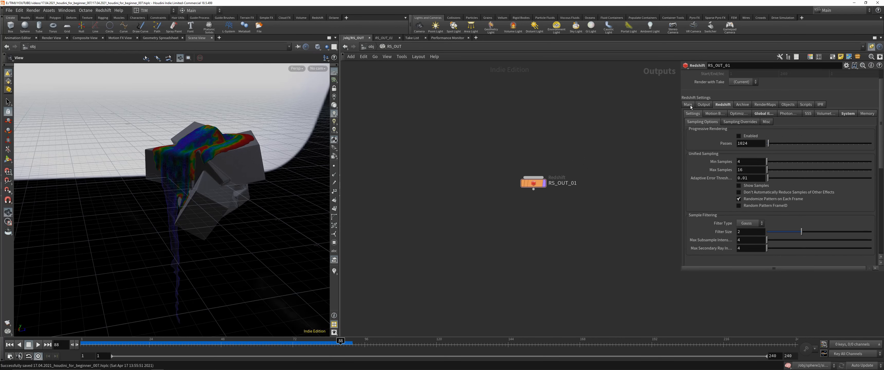
Step: Return to the object level and add a camera node in the free space below the sphere1 node
click(371, 46)
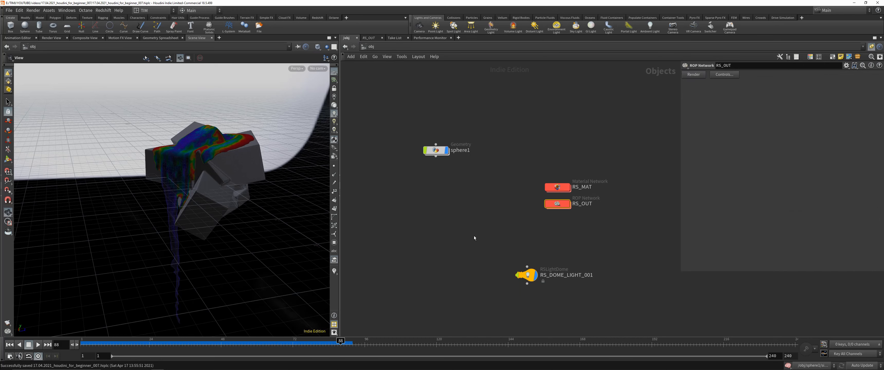
key(Tab)
text(ca)
click(517, 146)
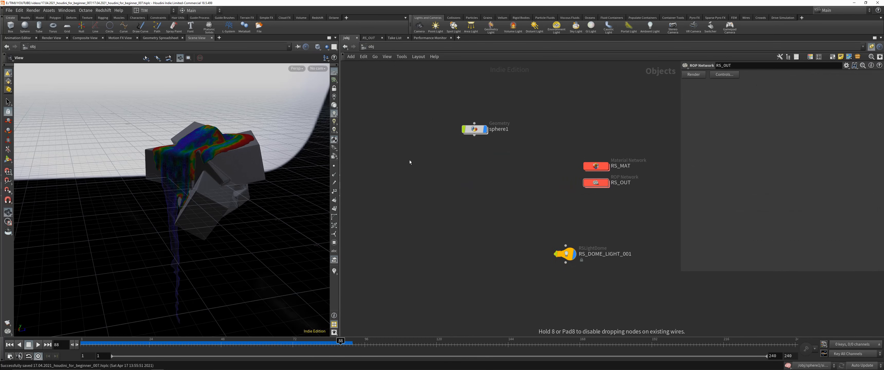
click(456, 195)
Step: Look through the new camera, lock it to the view and frame the stones and the fluid running down them
click(317, 69)
click(325, 100)
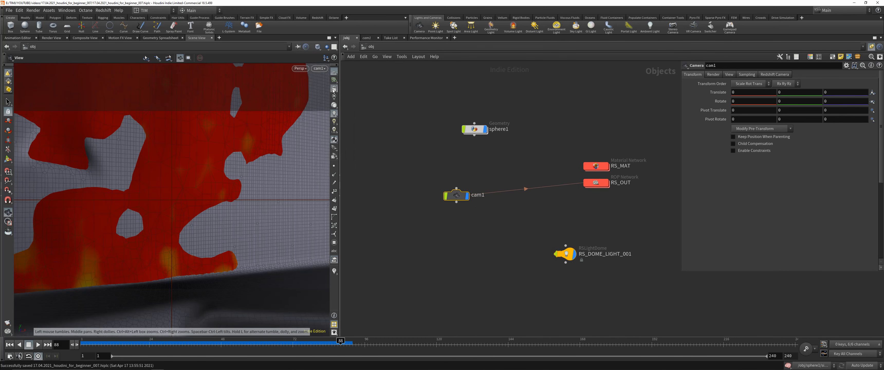
scroll(218, 177, down, 10)
drag(218, 177, 192, 165)
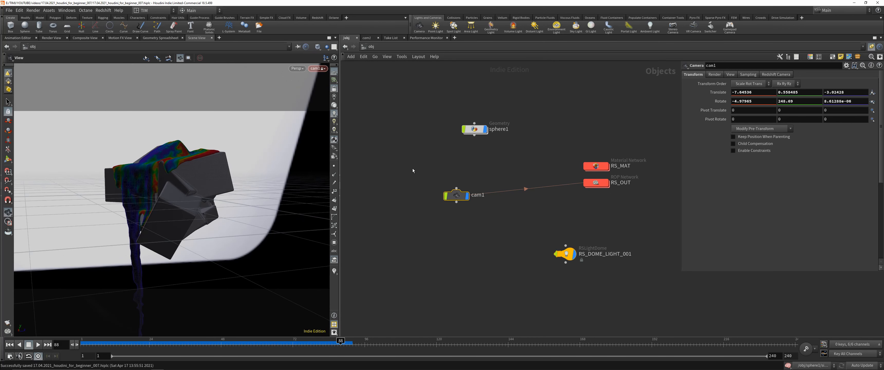
Step: Move the camera node slightly away from the other nodes and rename it CAMERA_001
drag(456, 195, 439, 206)
double_click(464, 206)
text(CA)
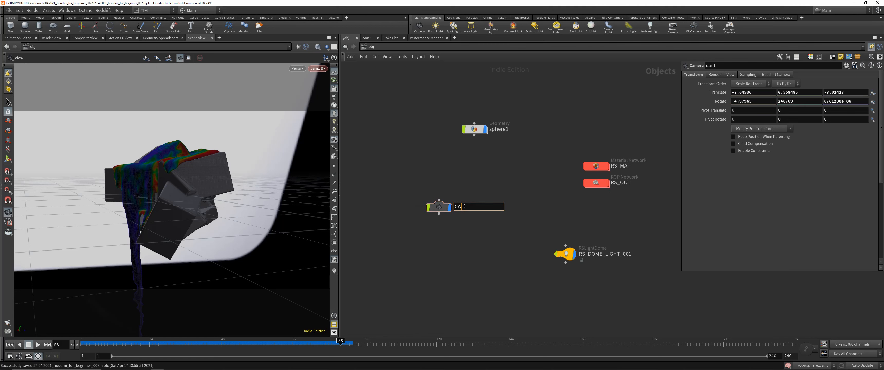
text(MERA_001)
key(Return)
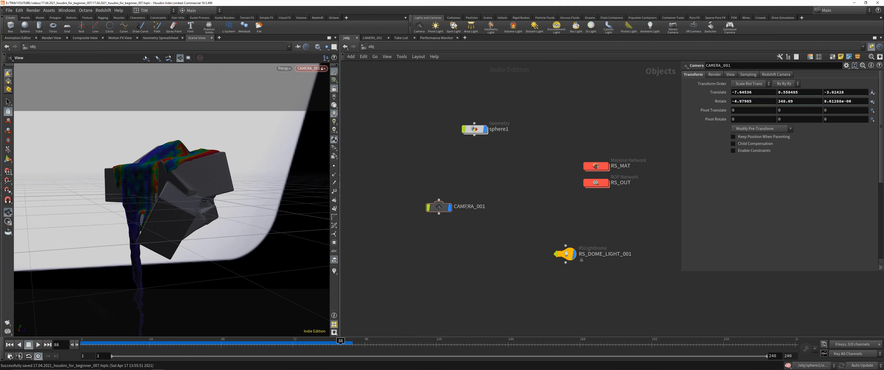
click(170, 365)
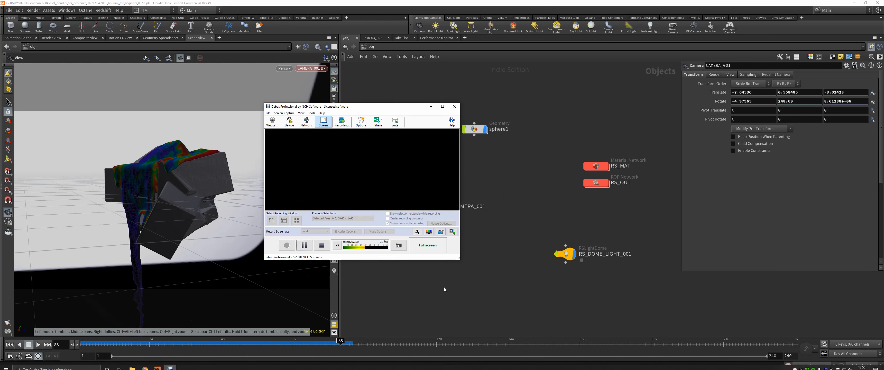
click(508, 242)
drag(439, 214, 604, 184)
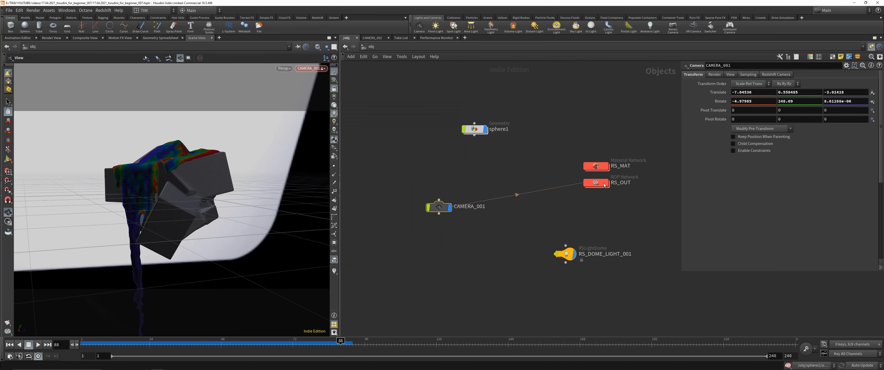
Step: Set the resolution of CAMERA_001 to 1920 by 1080
click(768, 74)
click(730, 75)
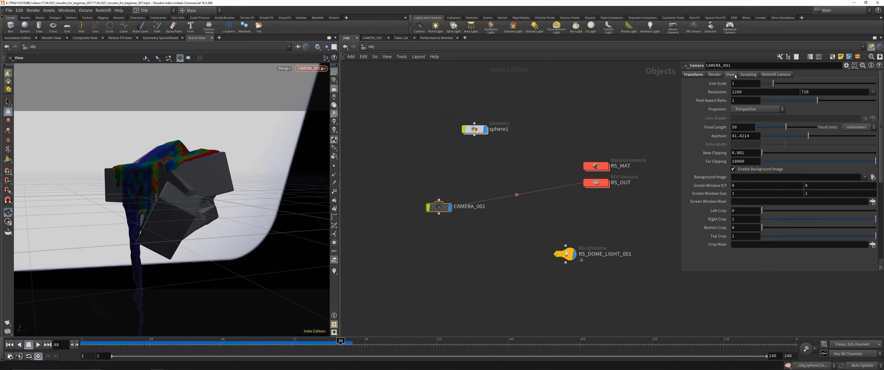
double_click(750, 92)
text(1920)
key(Tab)
text(1)
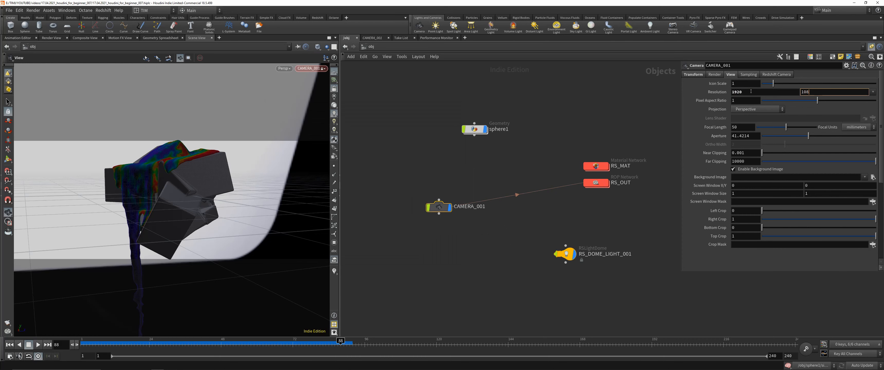
key(Return)
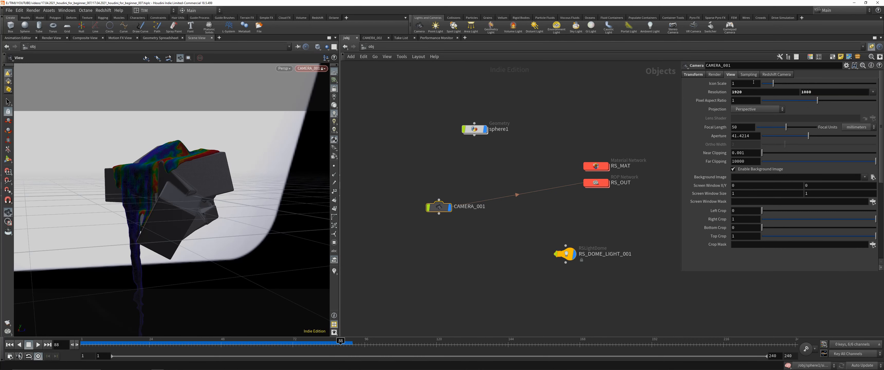
Step: Copy the Focus Distance parameter from the sampling settings of CAMERA_001
click(775, 74)
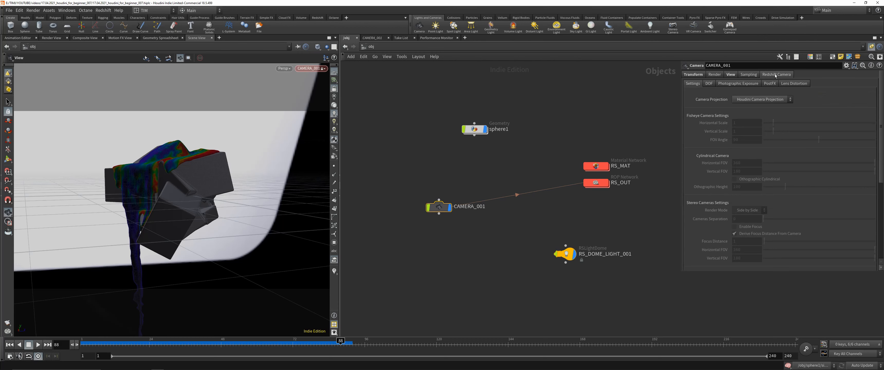
click(719, 85)
click(747, 75)
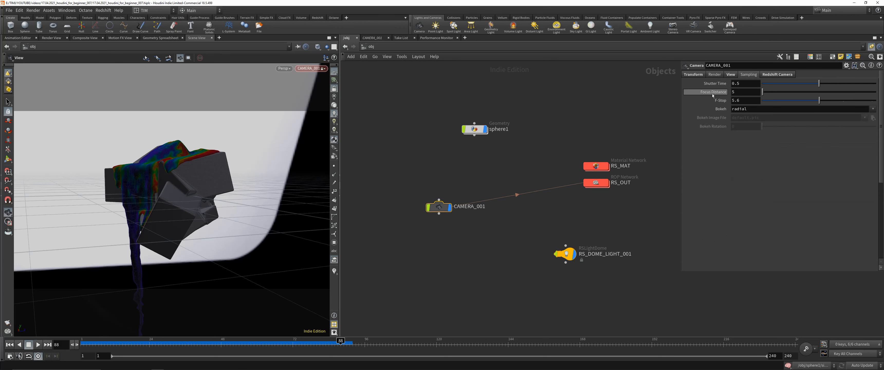
right_click(710, 93)
click(731, 141)
click(776, 74)
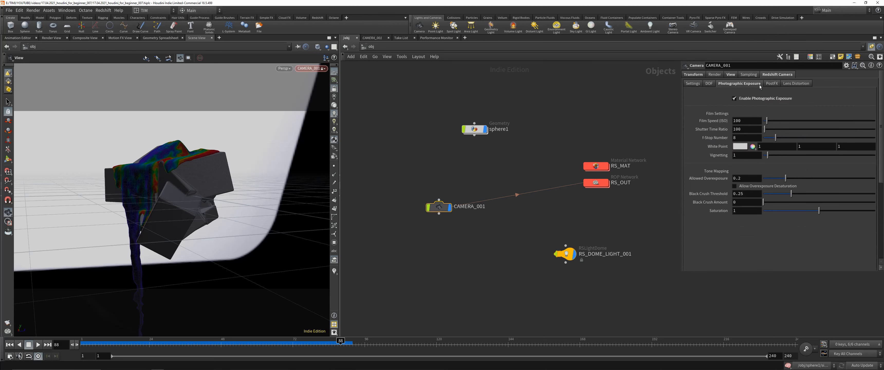
Step: Enable Redshift DOF without Use Houdini camera focus/fstop and link its Focus Distance to the copied parameter as a relative reference
click(708, 84)
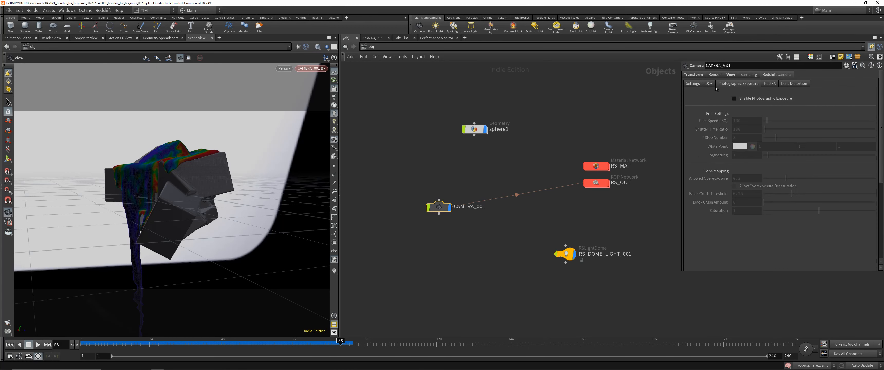
click(735, 113)
right_click(719, 127)
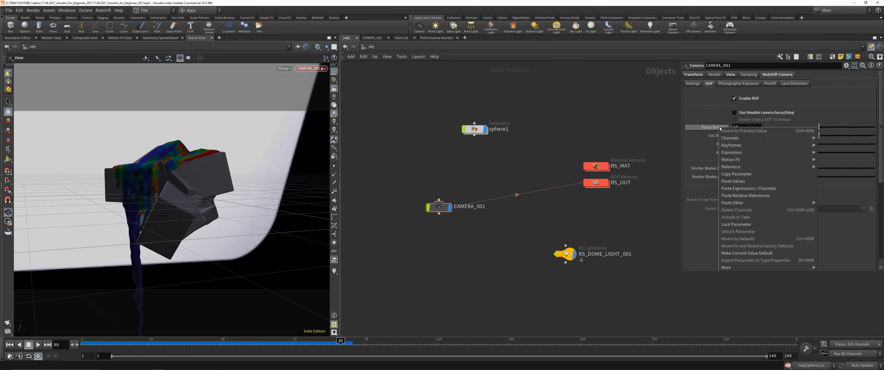
click(719, 127)
right_click(719, 127)
click(735, 196)
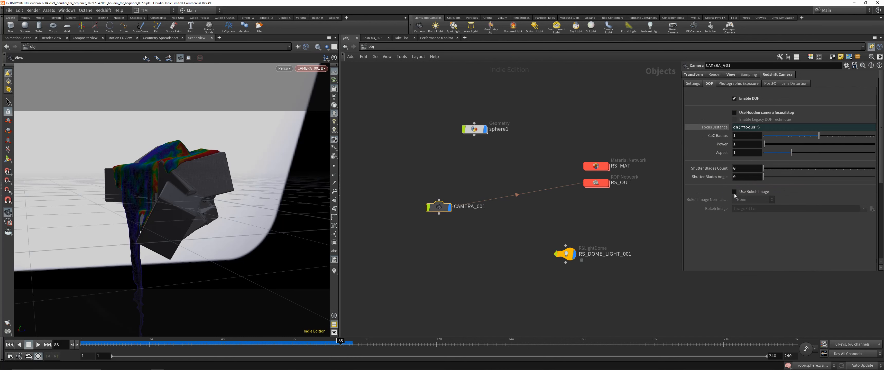
Step: Set the CoC Radius of the Redshift camera's depth of field to 0.05
click(736, 136)
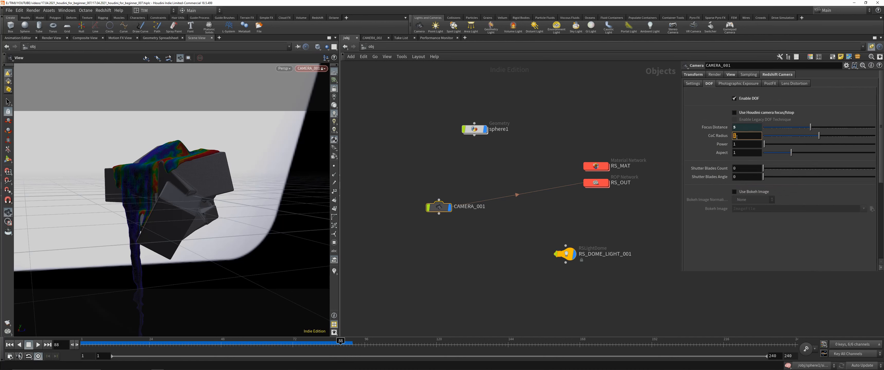
text(0)
key(Return)
text(.1)
key(Return)
click(745, 135)
text(5)
key(Return)
Step: Enable Use Bokeh Image with Unit Intensity normalization, load F:/bokeh_images/bokeh_011.jpg as the bokeh image and save the scene
click(752, 199)
click(748, 207)
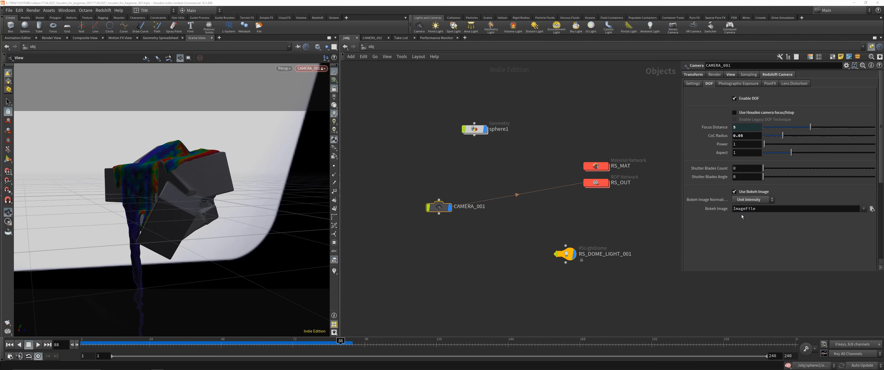
click(871, 209)
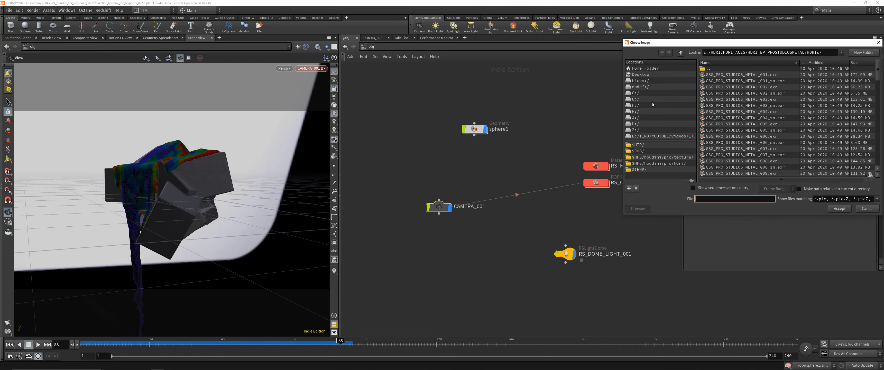
click(641, 105)
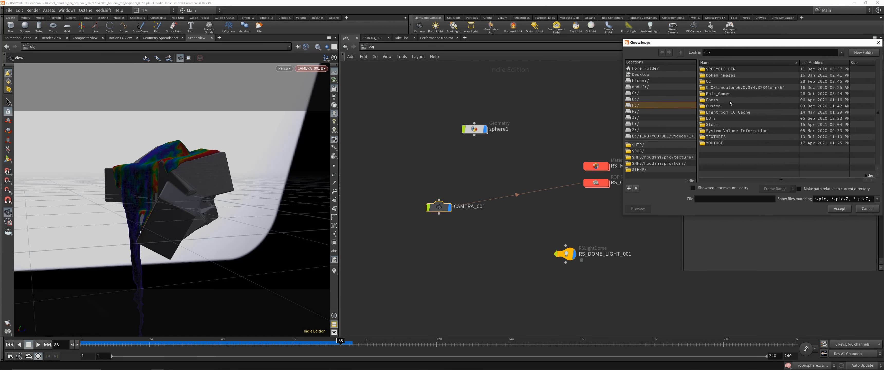
double_click(713, 76)
click(711, 189)
right_click(758, 148)
click(767, 163)
scroll(730, 144, down, 2)
scroll(730, 144, down, 2)
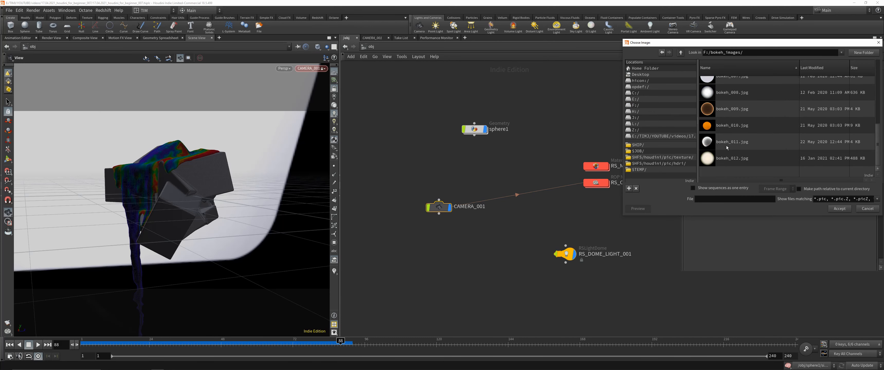
double_click(726, 145)
key(ctrl+s)
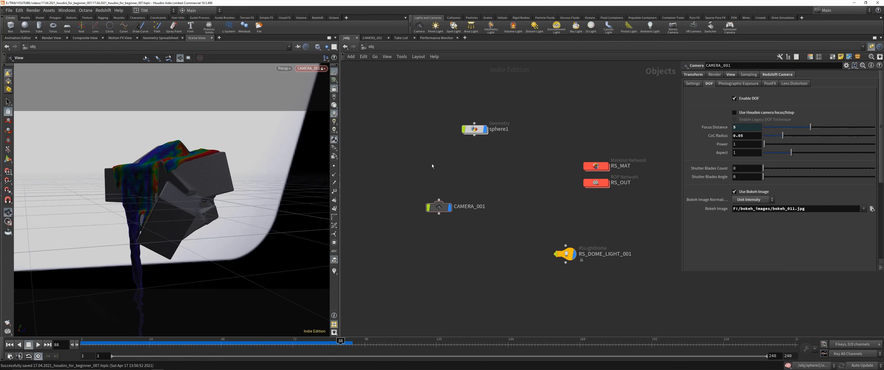
Step: Bring up the Redshift Render View, resize and reposition its window, and fit the rendered image inside it
key(alt+Tab)
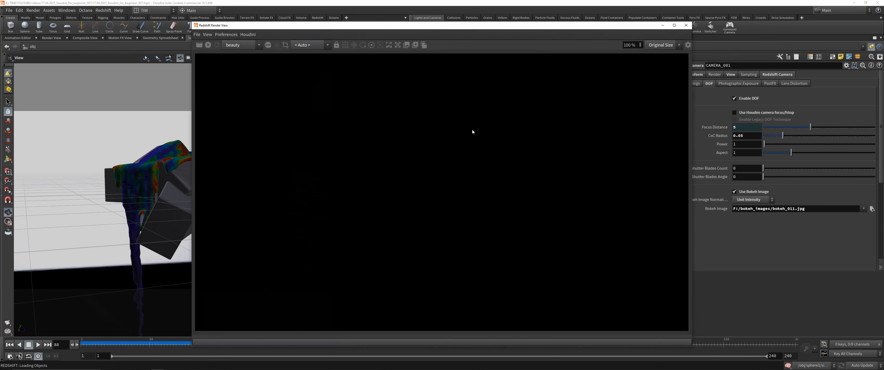
drag(255, 21, 255, 113)
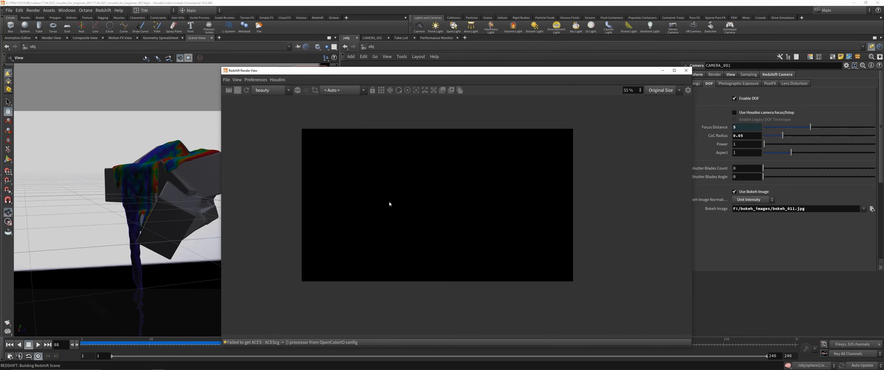
click(236, 79)
click(259, 192)
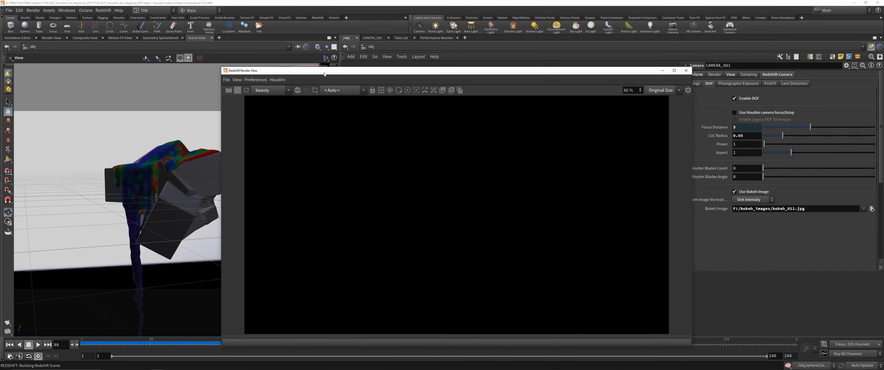
drag(549, 70, 481, 38)
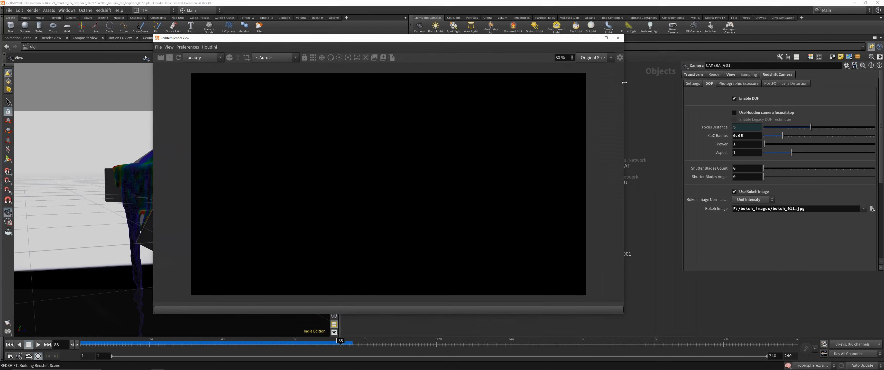
Step: Set the view transform in the Render View's color management to Rec.709 (ACES)
click(619, 57)
click(583, 156)
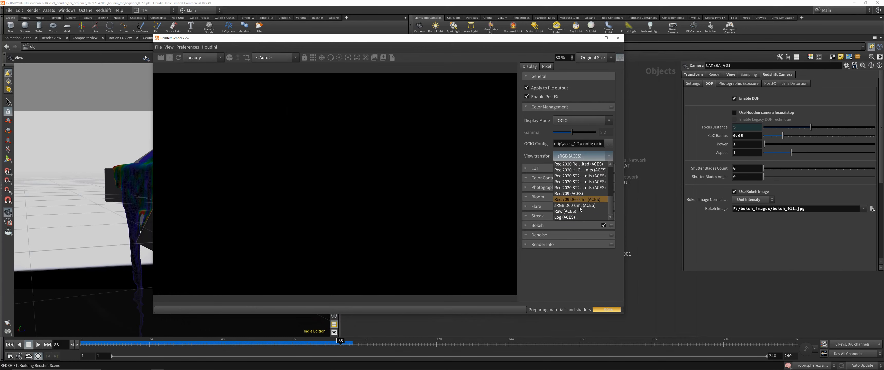
click(578, 199)
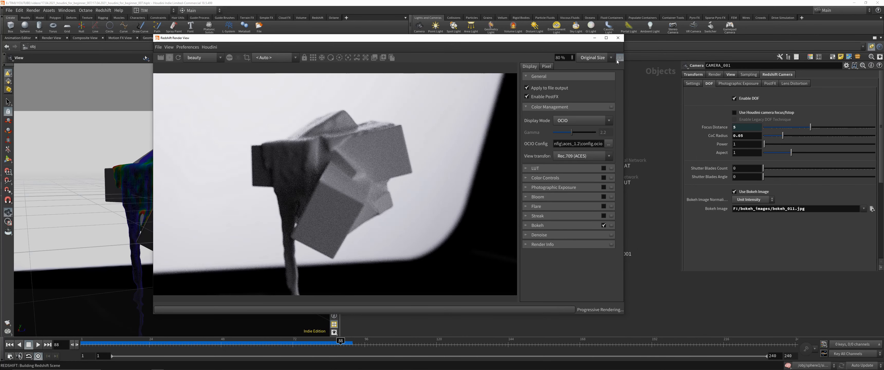
Step: Set the camera's focus distance by picking the front of the stones in the rendered image
click(348, 57)
click(372, 141)
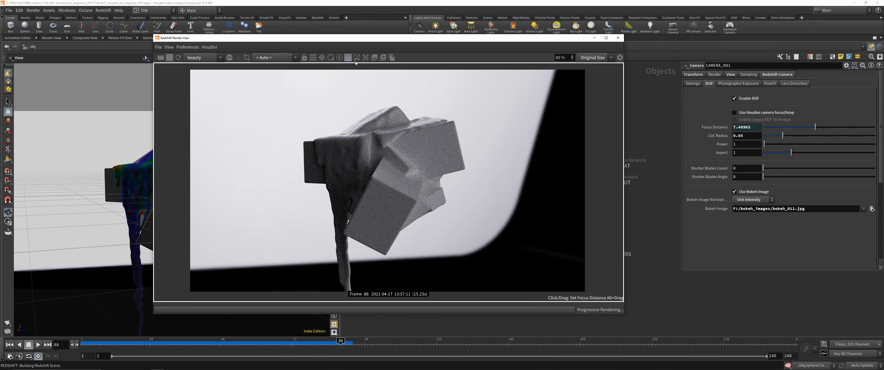
click(347, 57)
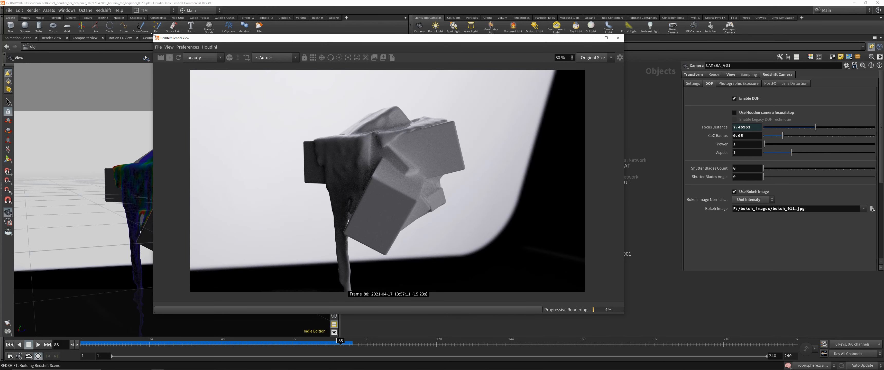
Step: Shrink the Render View beside the viewport and orbit CAMERA_001 to face the fluid stream from a new angle
drag(153, 36, 330, 77)
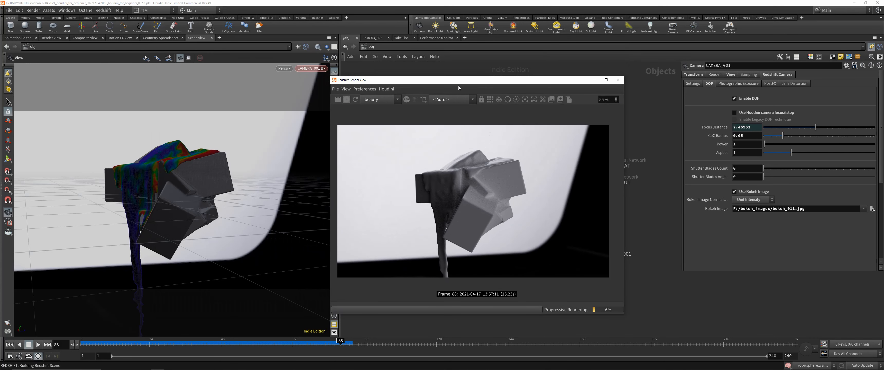
drag(458, 88, 472, 70)
drag(161, 180, 229, 174)
middle_drag(214, 167, 207, 168)
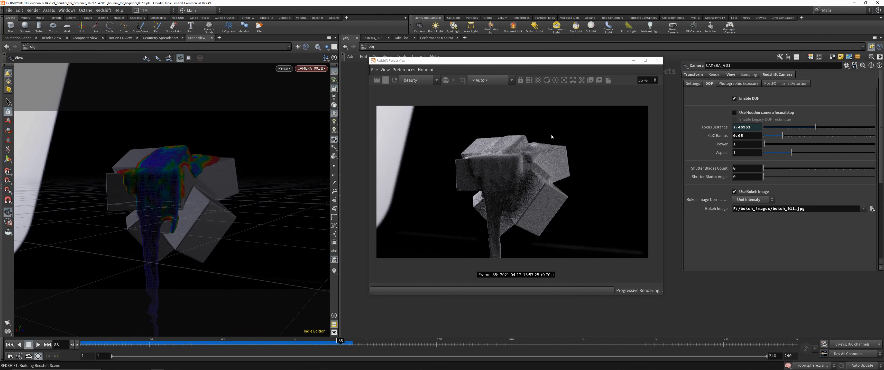
Step: Close the Render View, leave the camera view and return the viewport to a free perspective view of the scene
click(656, 60)
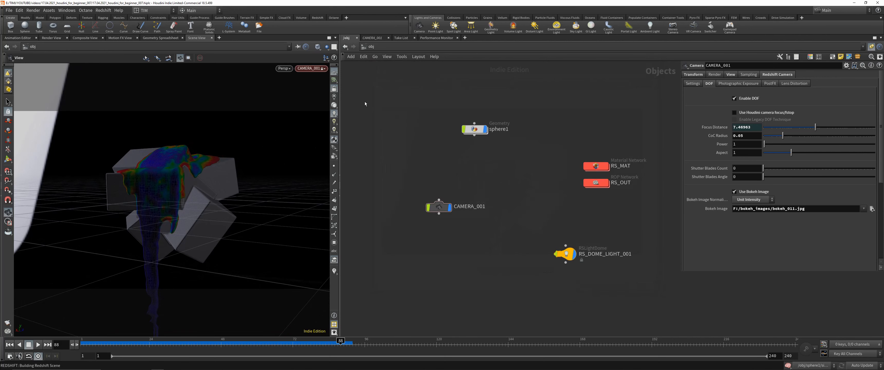
key(h)
key(space+1)
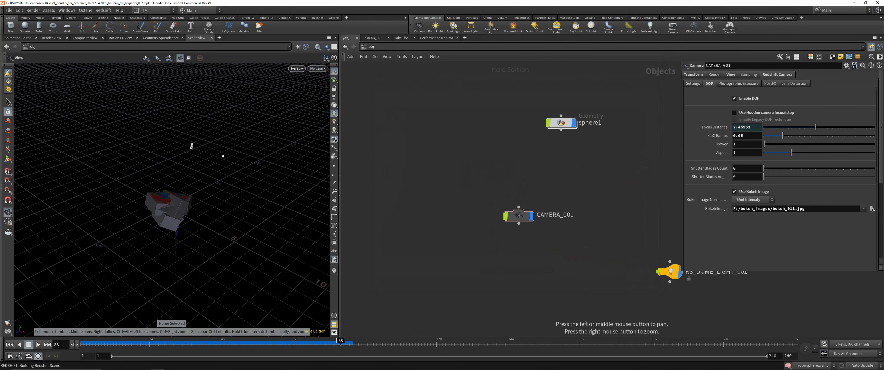
Step: Turn off the background of RS_DOME_LIGHT_001 so the dome map is not rendered behind the scene
drag(223, 155, 263, 165)
middle_drag(509, 146, 485, 173)
scroll(487, 191, down, 1)
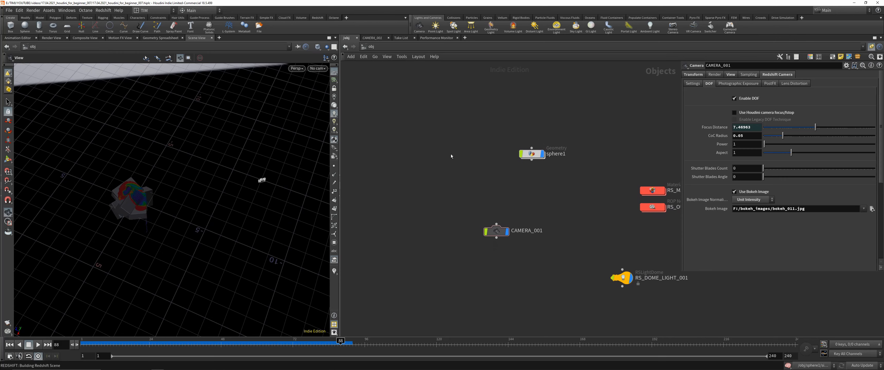
drag(251, 202, 182, 183)
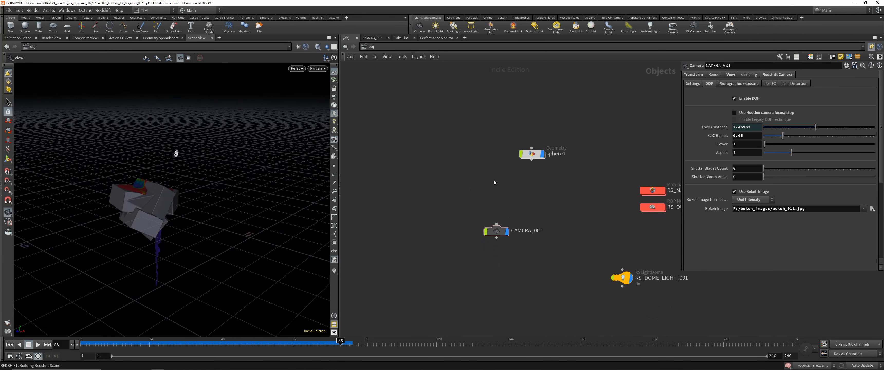
scroll(527, 189, down, 1)
middle_drag(527, 189, 491, 174)
click(494, 146)
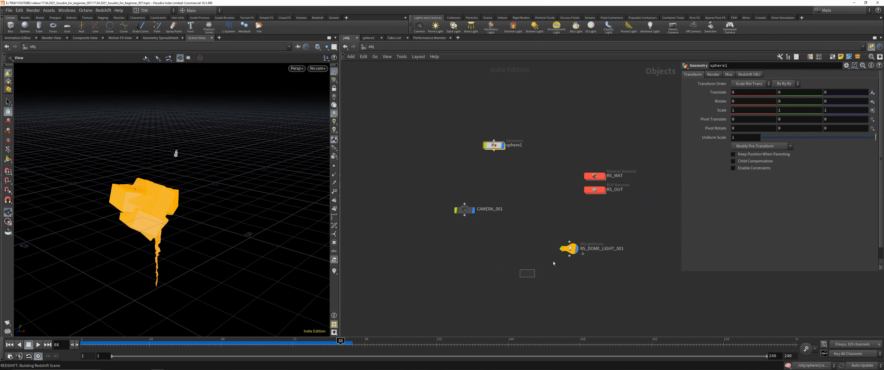
click(568, 248)
click(736, 201)
key(h)
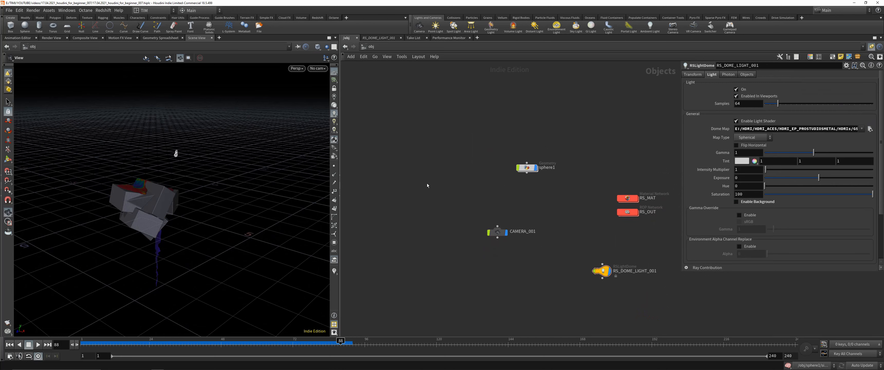
Step: Switch the viewport lighting to headlight only and show the scene framed in the top view
click(333, 108)
drag(259, 139, 197, 199)
scroll(197, 199, down, 3)
key(space+2)
key(g)
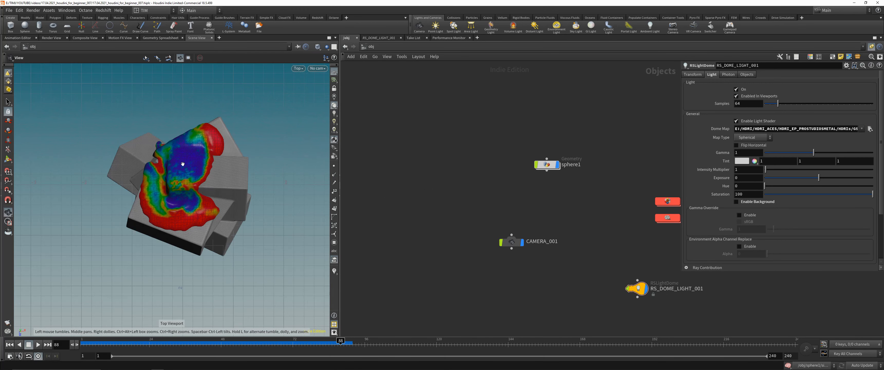
Step: View the scene from the top and bottom and return to the perspective view
key(space+2)
key(space+2)
key(space+2)
key(space+2)
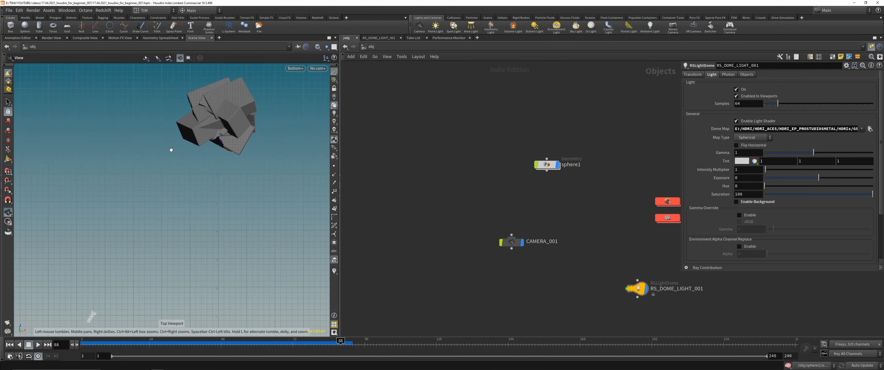
key(space+2)
key(space+1)
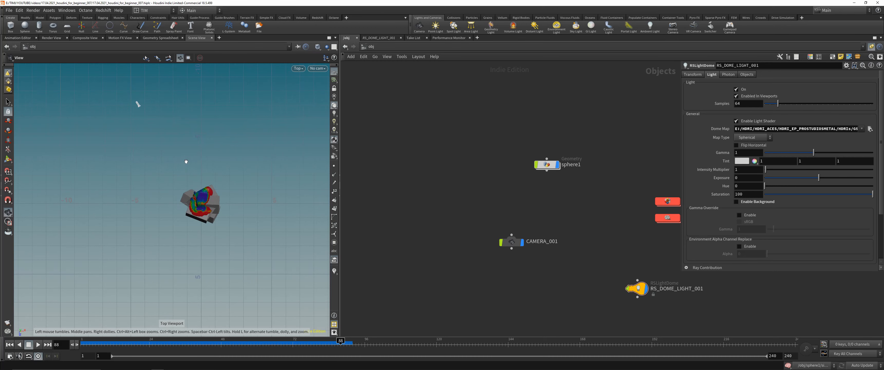
drag(182, 169, 182, 172)
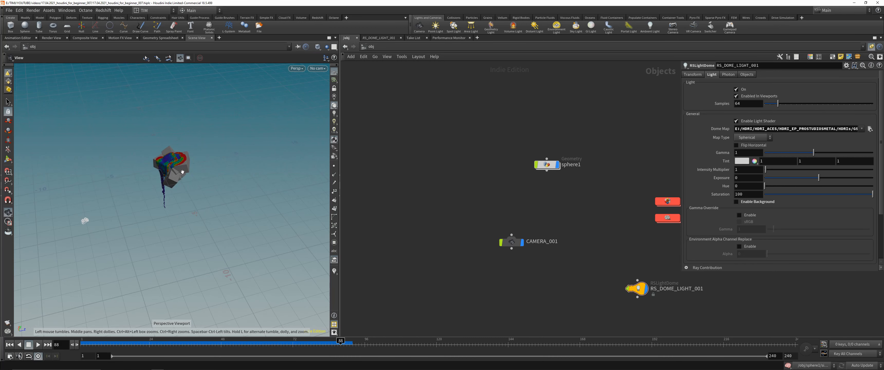
Step: Look at the scene in the two-views side-by-side layout and return to a single perspective view
key(space+b)
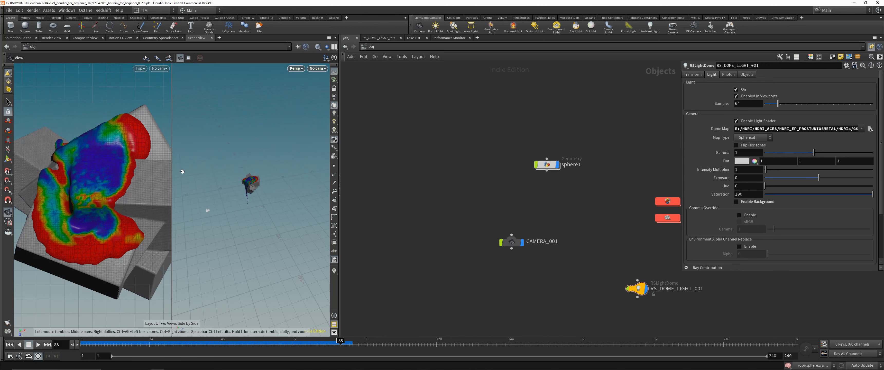
key(space+b)
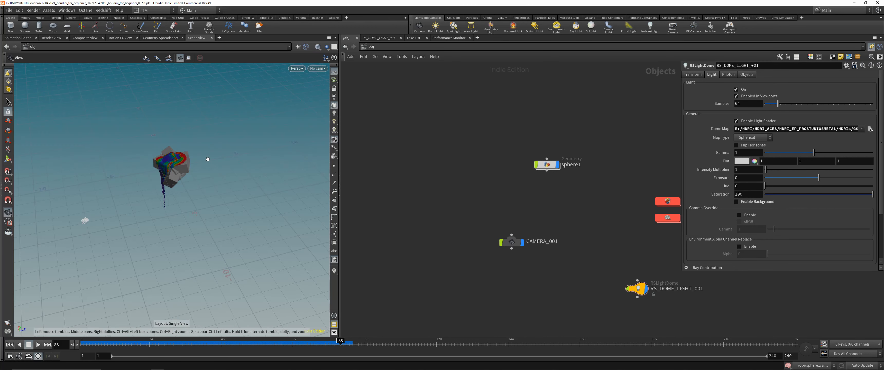
scroll(190, 142, up, 3)
key(ctrl+4)
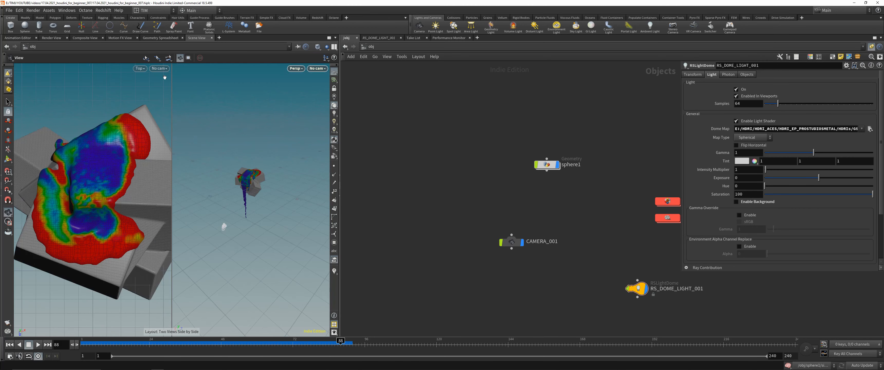
click(159, 68)
click(169, 104)
drag(192, 220, 203, 156)
key(ctrl+1)
Step: Add a Geometry object beside sphere1 and rename it GEO_BG
key(Tab)
mouse_move(476, 172)
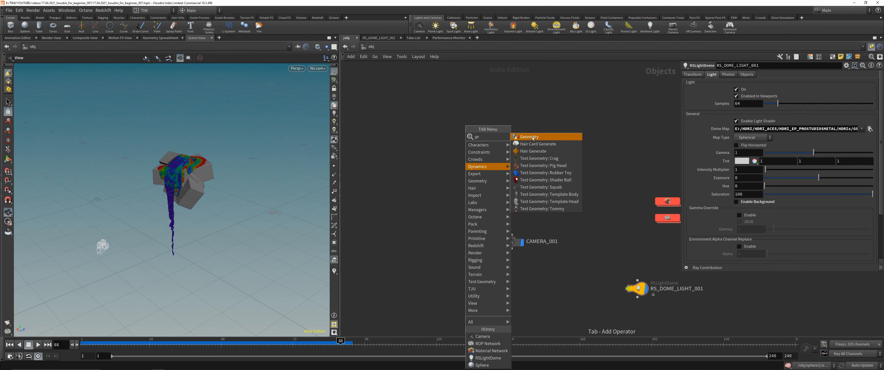
click(528, 141)
click(452, 165)
double_click(471, 165)
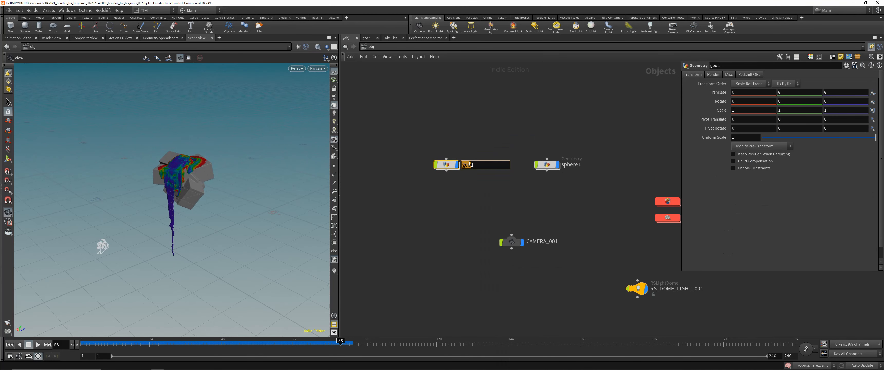
click(475, 169)
key(ctrl+a)
text(GE)
key(Return)
Step: Color the GEO_BG and sphere1 nodes black
key(c)
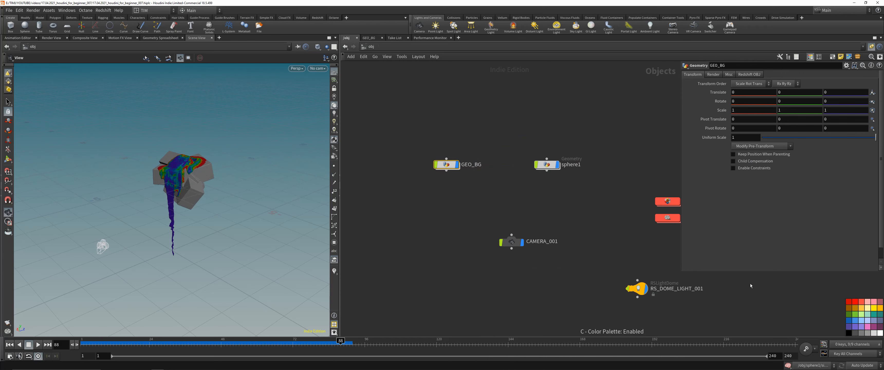
click(848, 332)
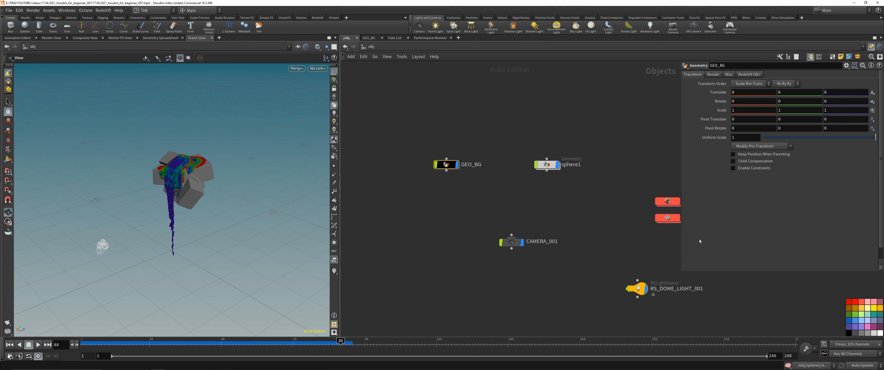
click(546, 163)
key(c)
key(c)
click(848, 333)
key(c)
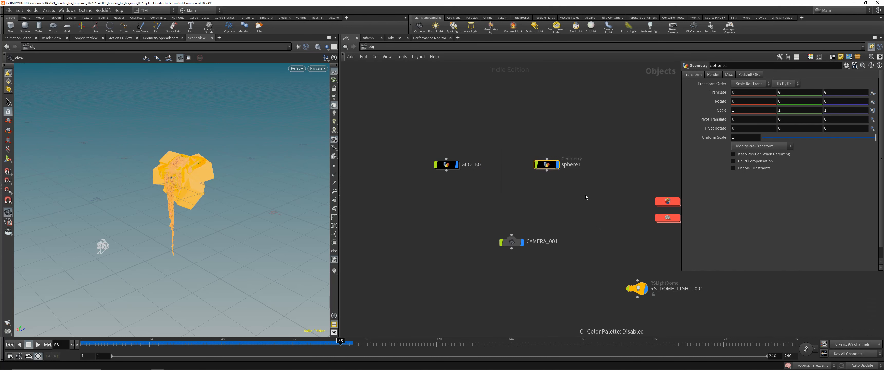
Step: Give the sphere1 and GEO_BG nodes a circular shape, move GEO_BG closer to sphere1 and save the scene
key(z)
click(874, 304)
key(c)
click(412, 135)
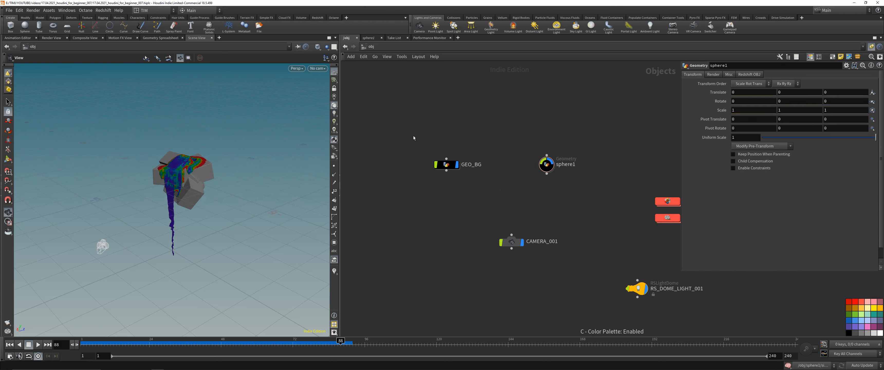
drag(413, 136, 456, 173)
key(c)
key(c)
key(c)
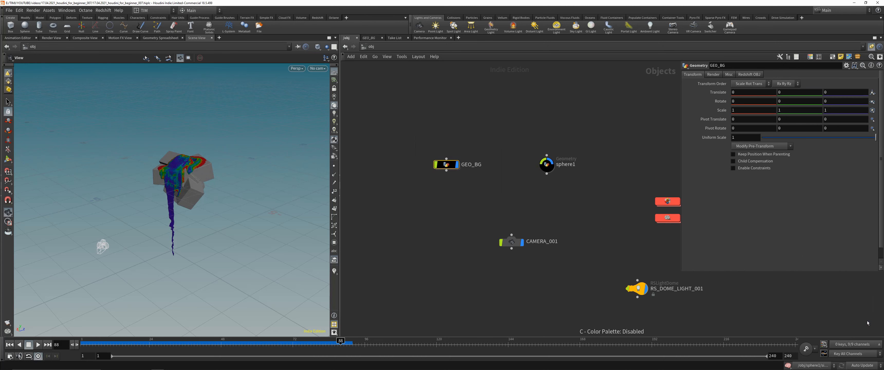
key(z)
click(874, 304)
key(c)
drag(444, 170, 480, 170)
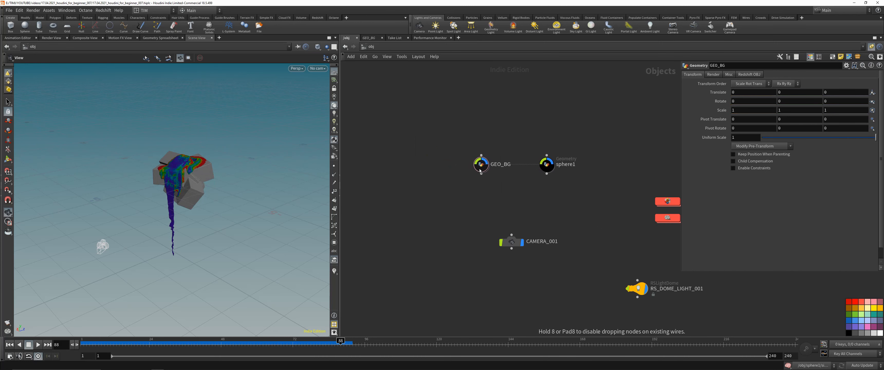
key(c)
key(ctrl+s)
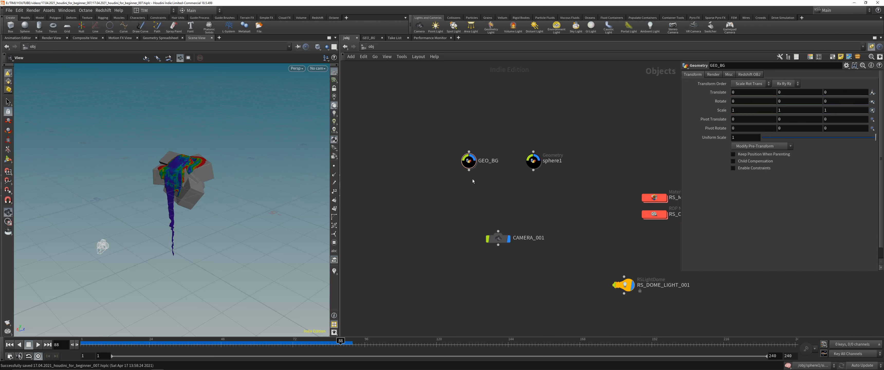
Step: Enter the GEO_BG network and display the other objects ghosted in the viewport
middle_drag(483, 162, 460, 150)
middle_drag(516, 168, 499, 172)
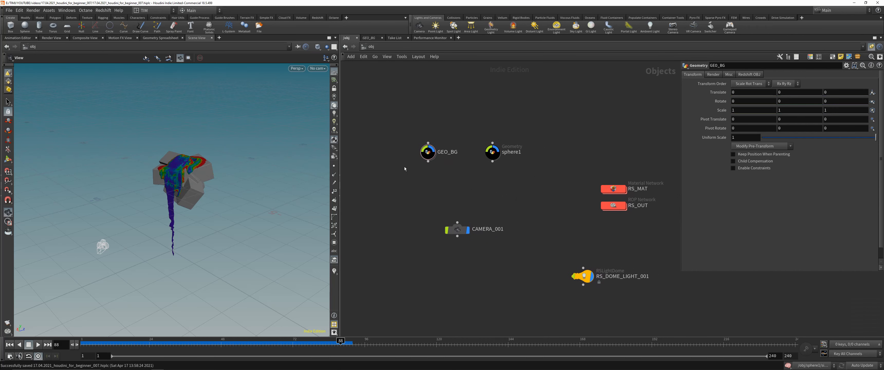
double_click(432, 156)
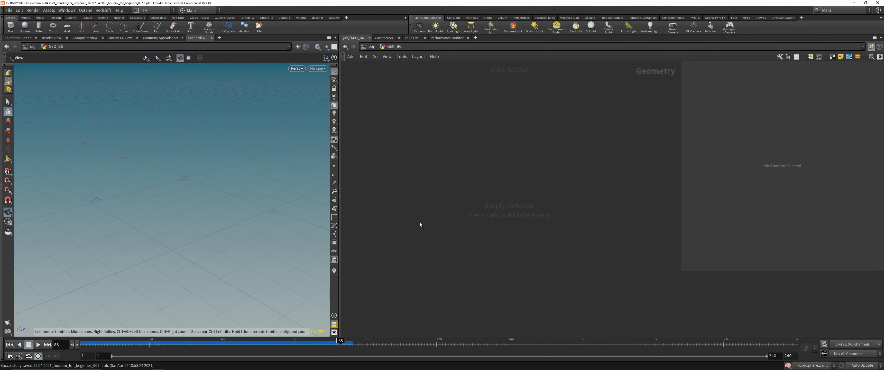
click(317, 48)
click(326, 47)
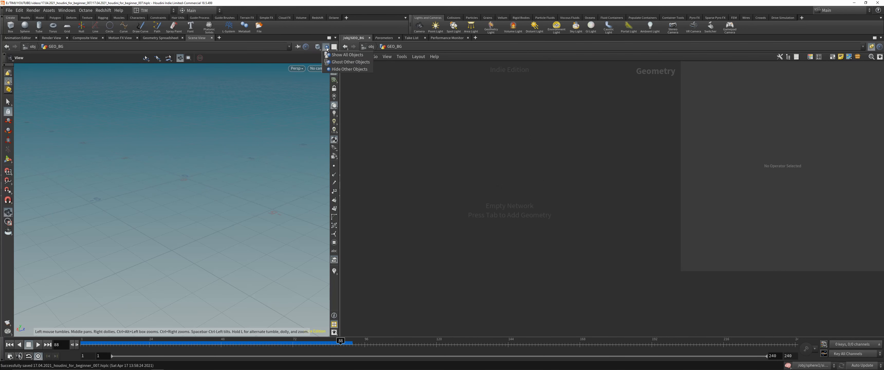
click(338, 62)
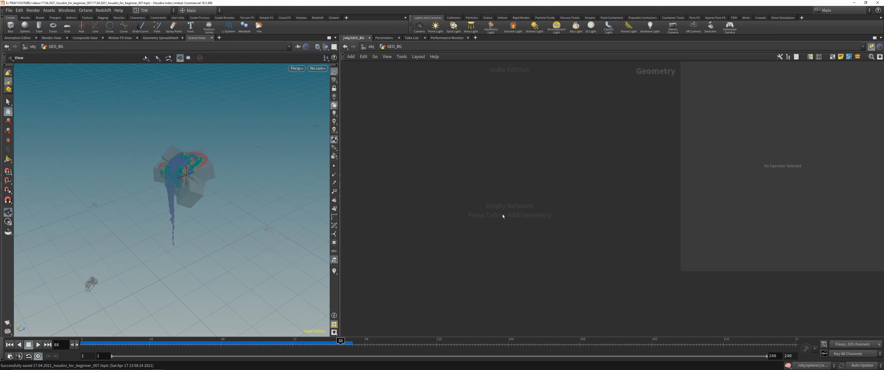
Step: Add a Grid node in GEO_BG and set its size to 20 by 20
key(Tab)
text(gr)
click(563, 18)
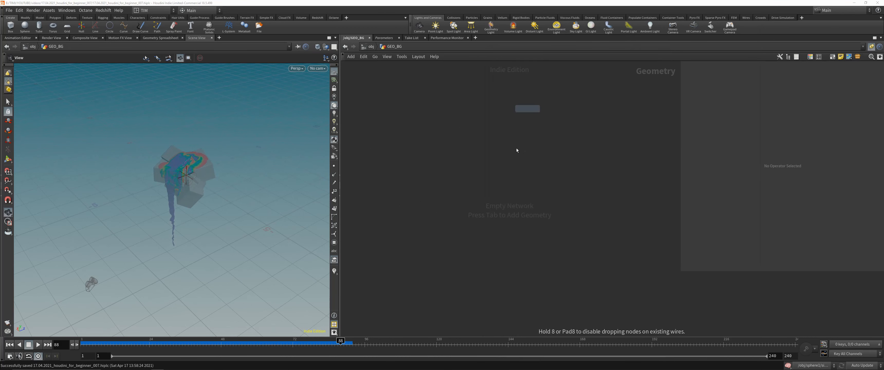
click(511, 170)
scroll(206, 146, down, 3)
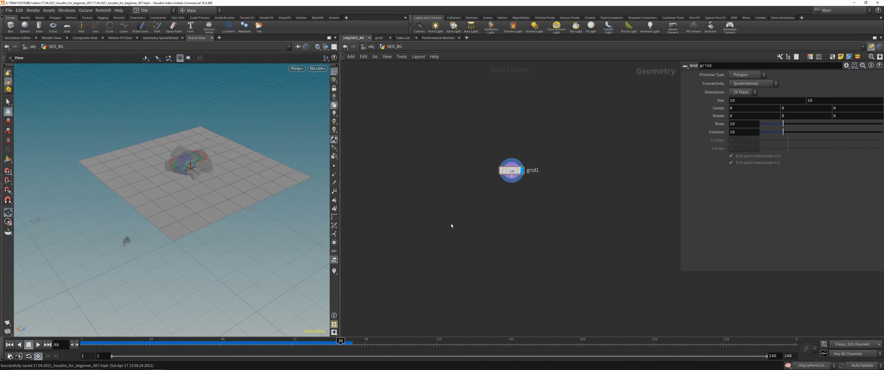
click(746, 100)
text(20)
key(Return)
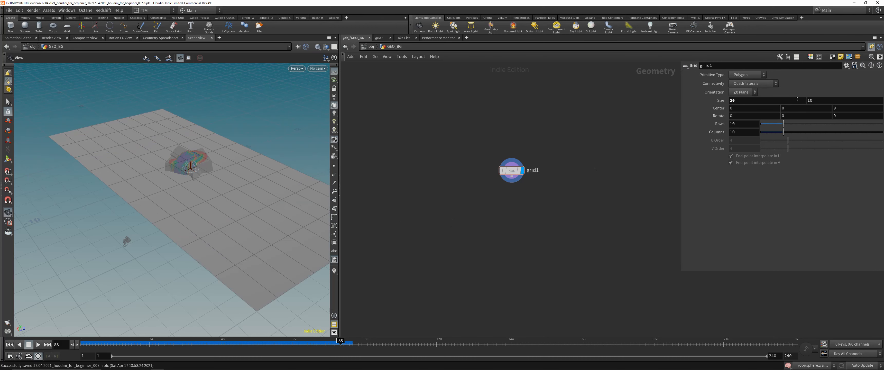
click(820, 100)
text(20)
key(Return)
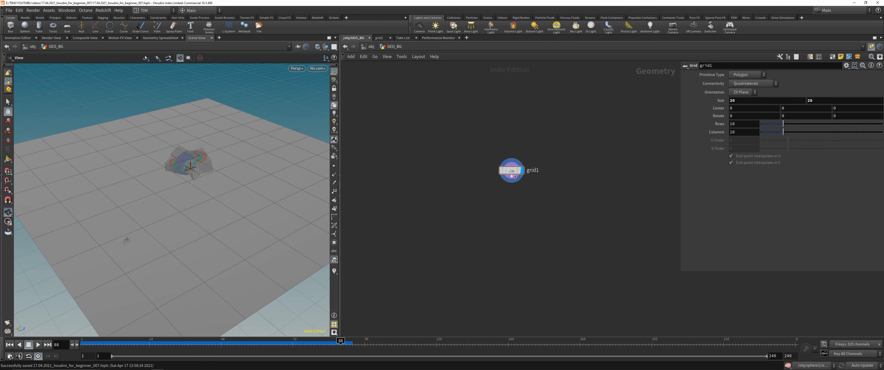
Step: Connect a Transform node below the grid and insert a Bend node between the two
drag(514, 177, 509, 177)
drag(247, 175, 178, 175)
key(Tab)
text(tra)
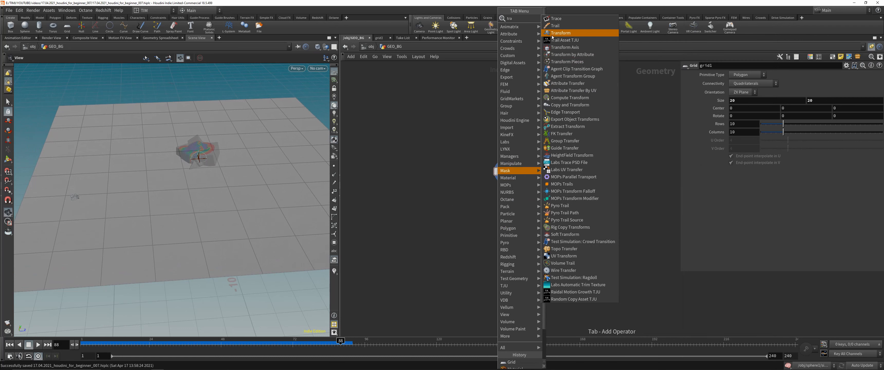
click(560, 33)
click(506, 215)
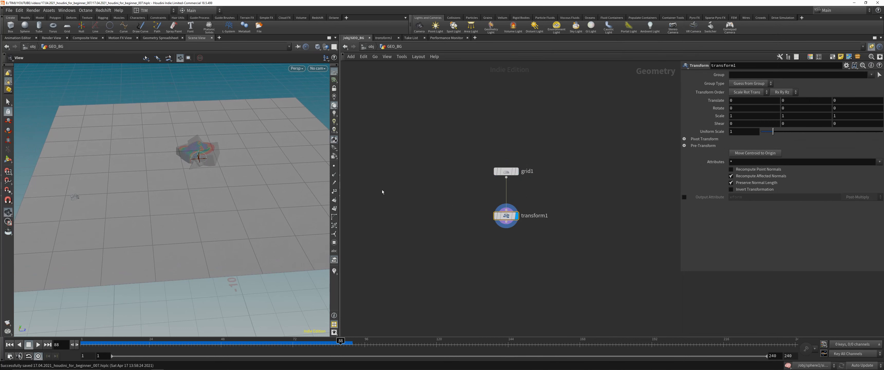
key(Tab)
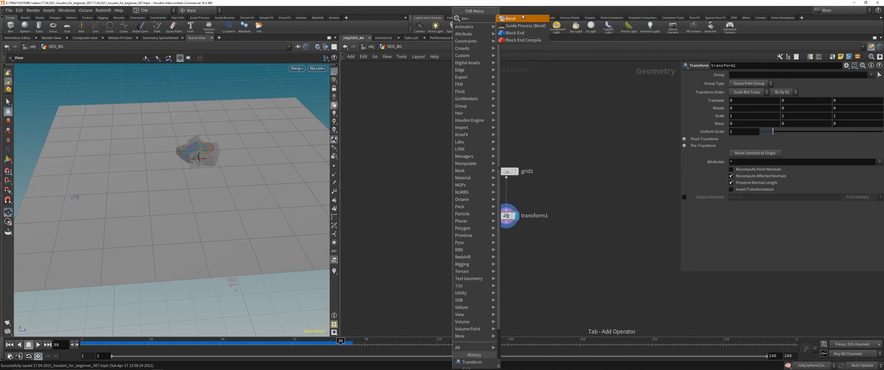
click(522, 22)
click(514, 193)
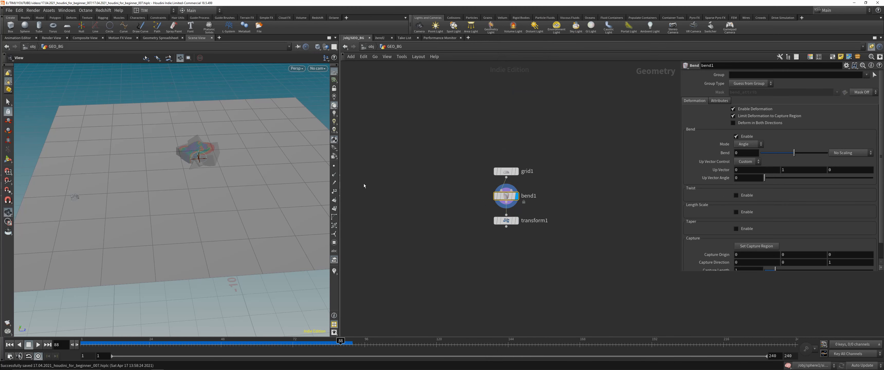
Step: Set the bend's capture region along X across the whole grid, with origin -10 and capture length 20
key(space+2)
scroll(184, 171, up, 2)
click(8, 159)
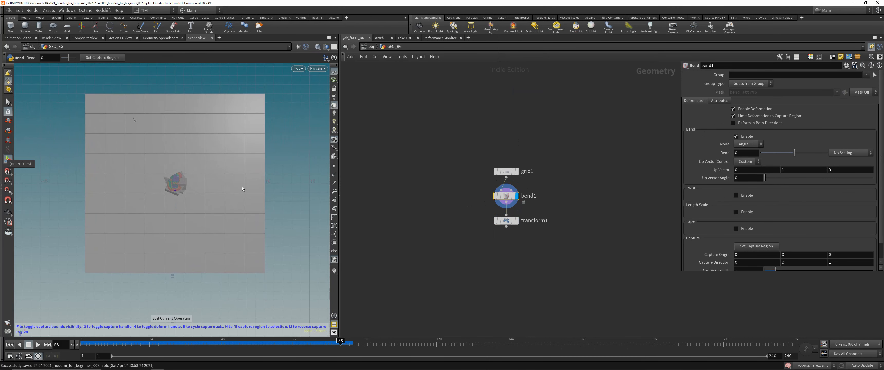
click(748, 246)
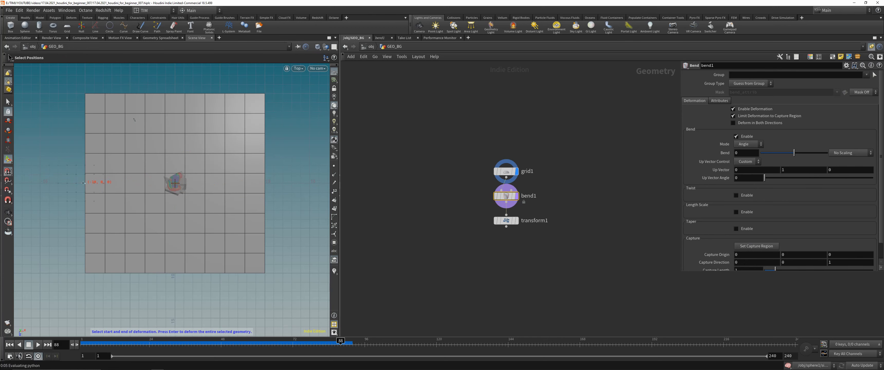
click(83, 183)
click(265, 183)
key(space+1)
key(space+g)
alt+drag(79, 196, 106, 196)
key(Return)
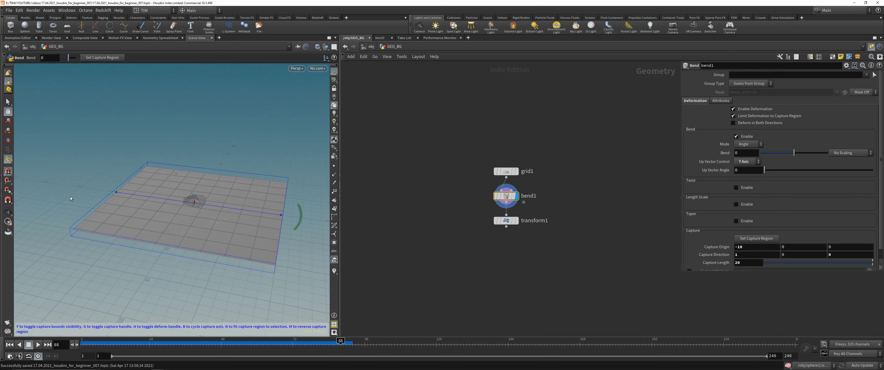
Step: Curve the grid upward with the first bend, setting its bend angle to about 101.1
drag(298, 212, 206, 174)
alt+middle_drag(206, 174, 181, 198)
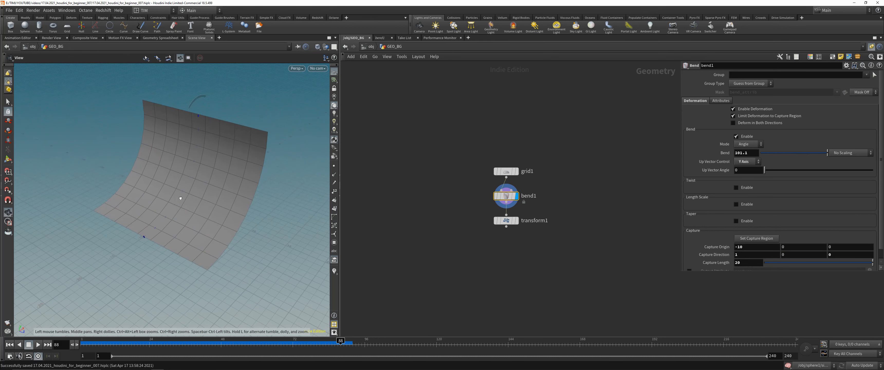
key(Return)
Step: Move transform1 lower and insert a second Bend node between bend1 and transform1
drag(506, 227, 509, 249)
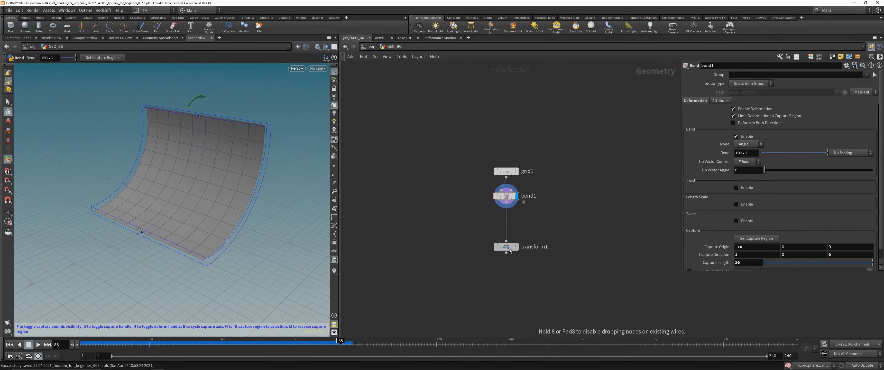
key(Tab)
text(ben)
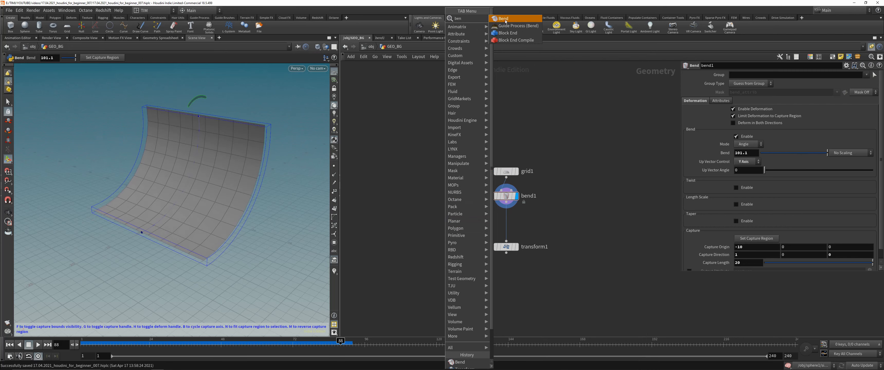
key(Return)
click(499, 222)
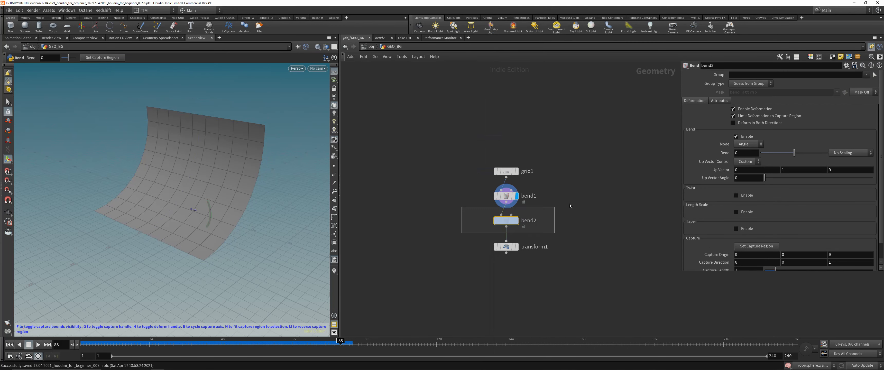
Step: Display bend2 and capture the full depth of the curved grid along Z, with origin -4, 0, -10 and capture length 20
key(space+2)
right_drag(227, 171, 165, 161)
middle_drag(164, 162, 186, 178)
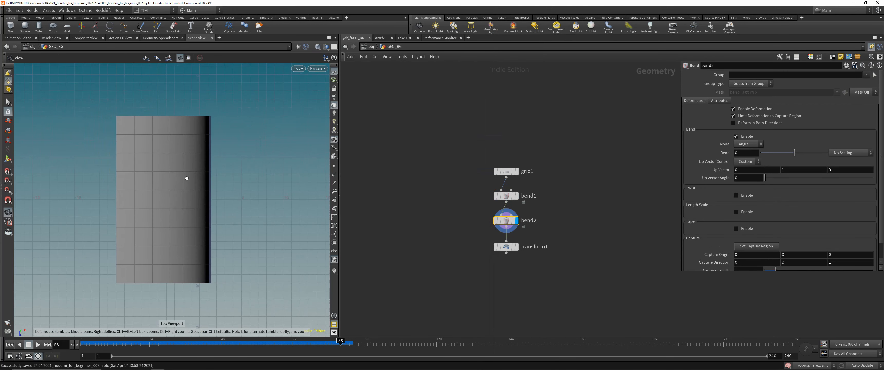
click(748, 246)
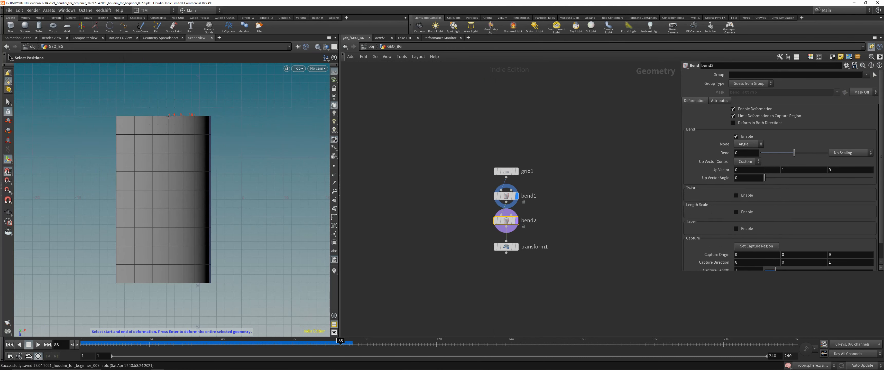
click(165, 283)
key(space+1)
key(space+g)
drag(160, 159, 274, 216)
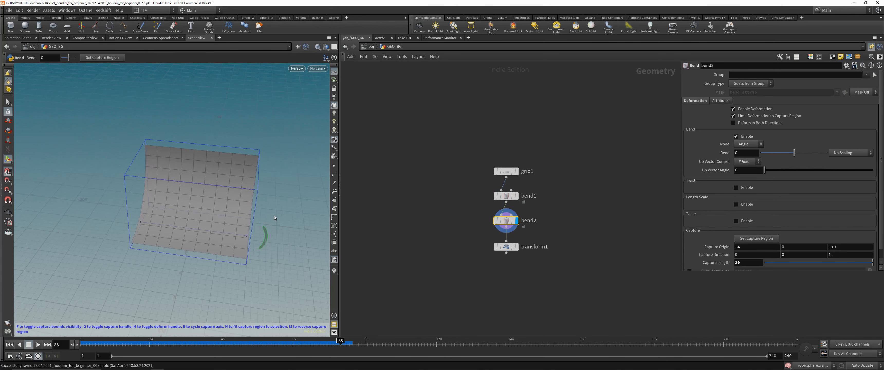
Step: Set bend2's up vector control to X Axis, bend the surface sideways by about -69.6, and save the scene
click(743, 162)
click(743, 170)
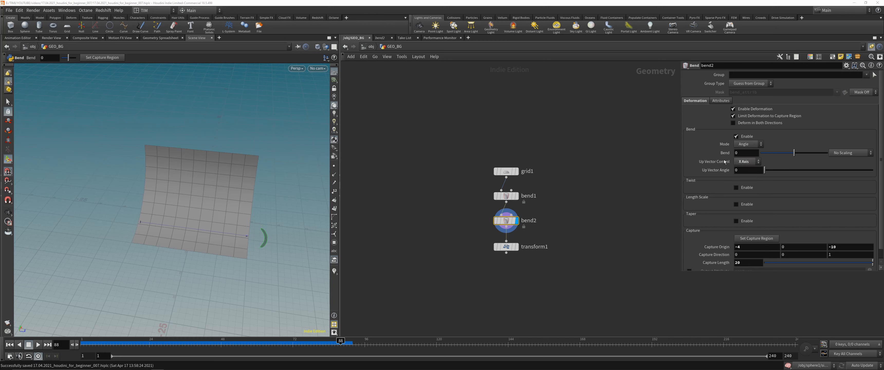
drag(263, 237, 67, 233)
alt+drag(151, 219, 244, 173)
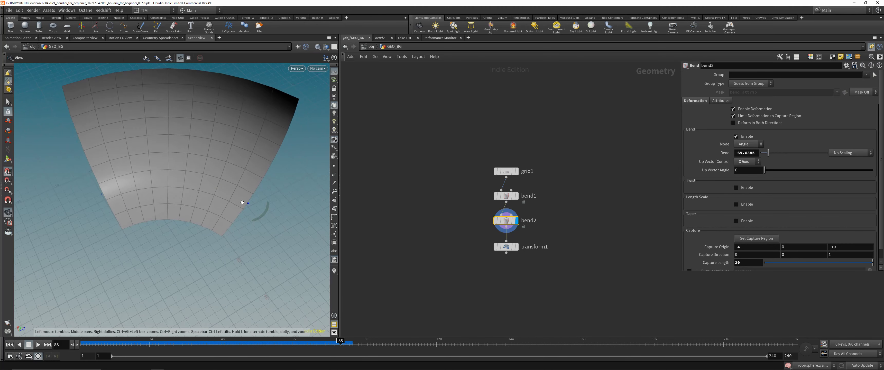
click(159, 365)
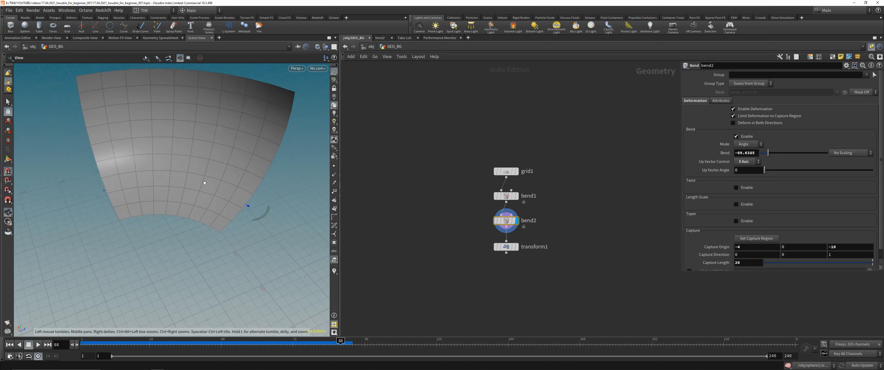
drag(199, 184, 210, 181)
key(ctrl+s)
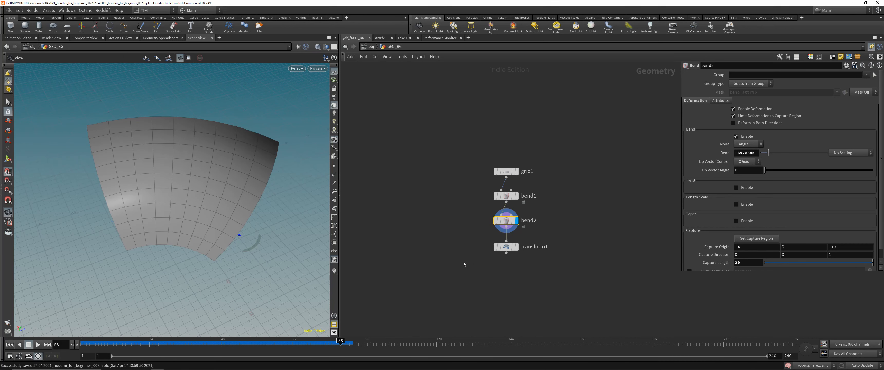
Step: Insert a Subdivide node between bend2 and transform1 and display its result
click(507, 246)
key(Tab)
text(si)
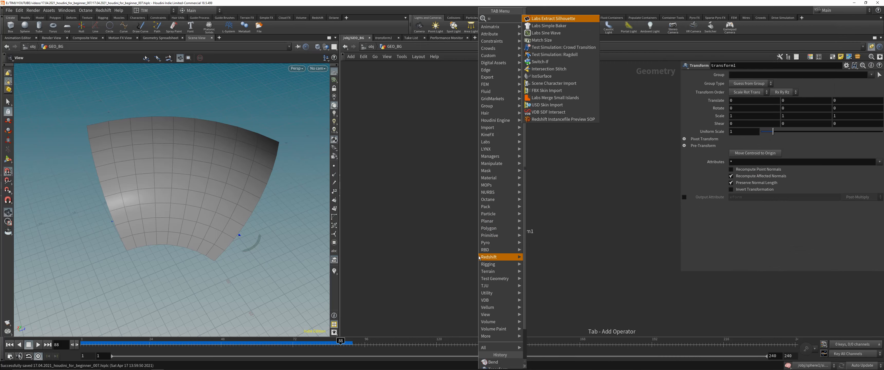
key(Escape)
key(Tab)
text(su)
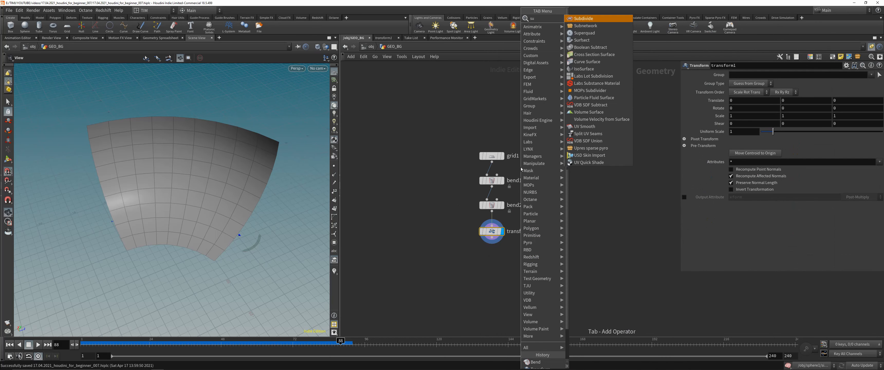
text(b)
click(583, 18)
click(492, 219)
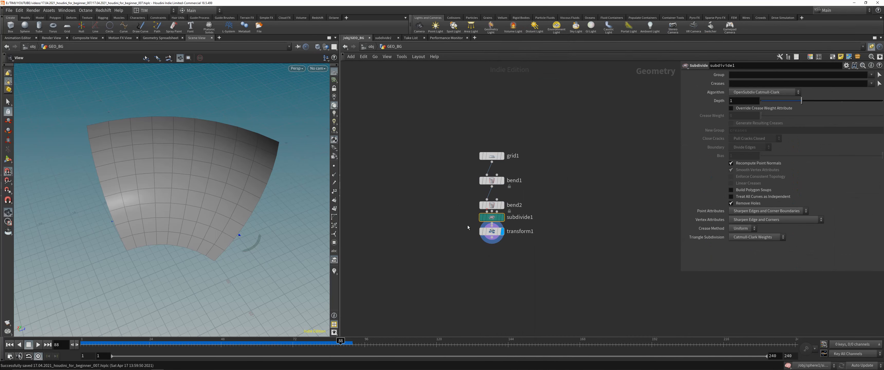
click(518, 254)
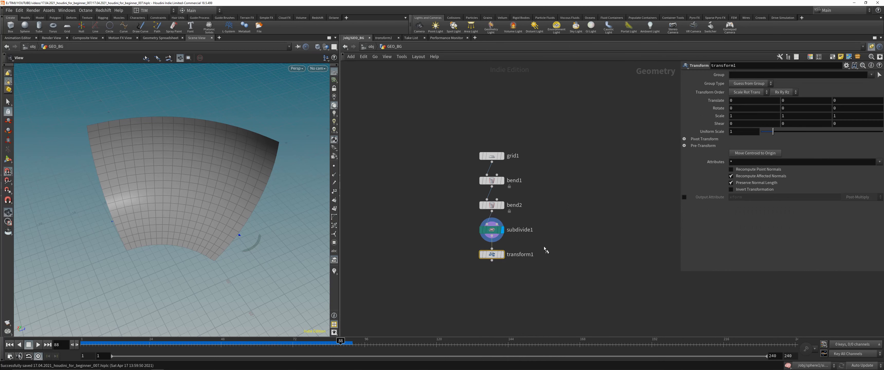
Step: Display transform1 and set its pivot to the centroid of the background surface
click(502, 254)
drag(236, 209, 139, 166)
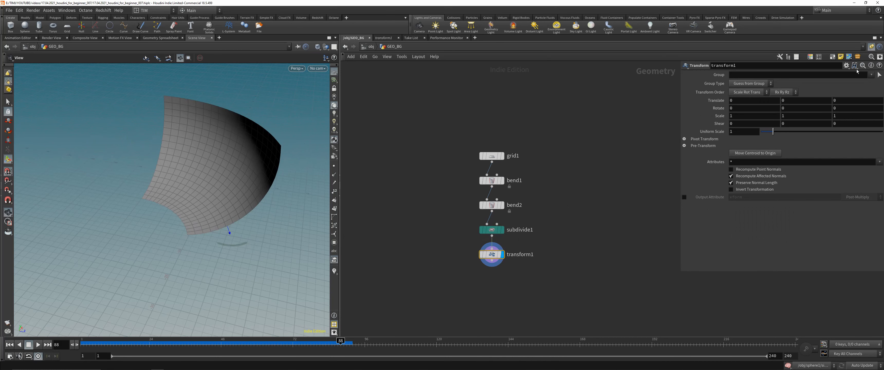
click(846, 65)
click(810, 211)
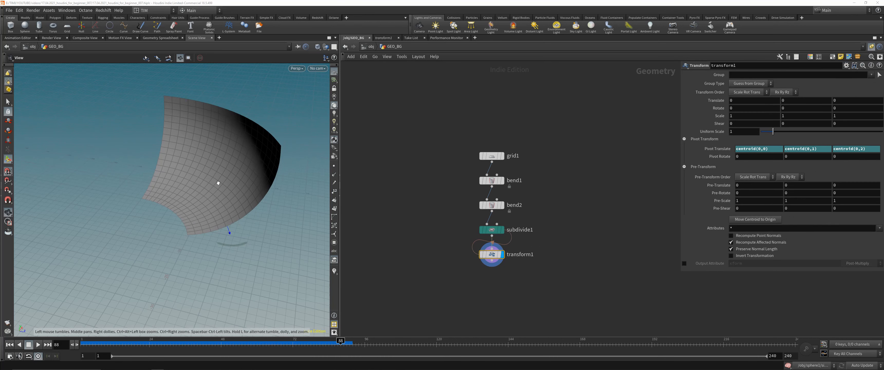
Step: Stop viewing the background object as subdivision in the viewport
key(shift+w)
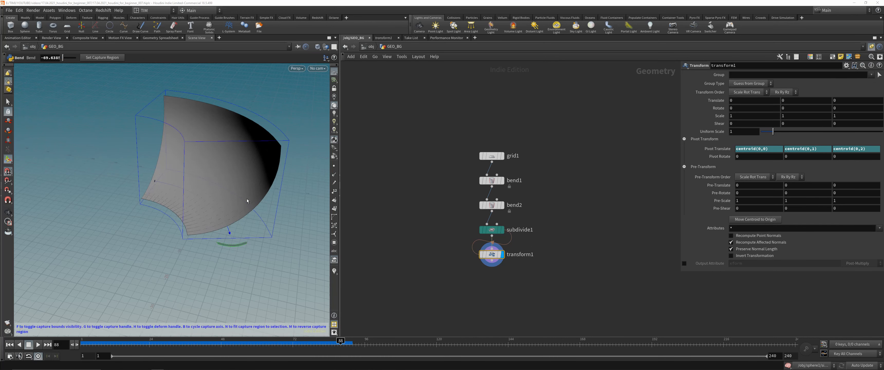
right_click(246, 206)
key(Escape)
key(Escape)
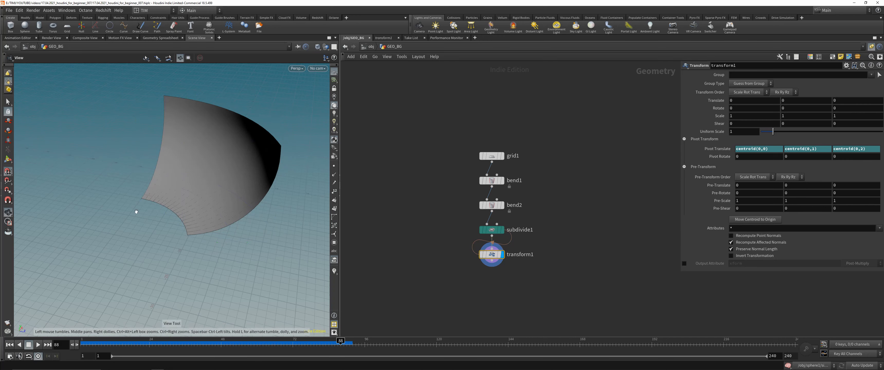
key(g)
right_click(203, 288)
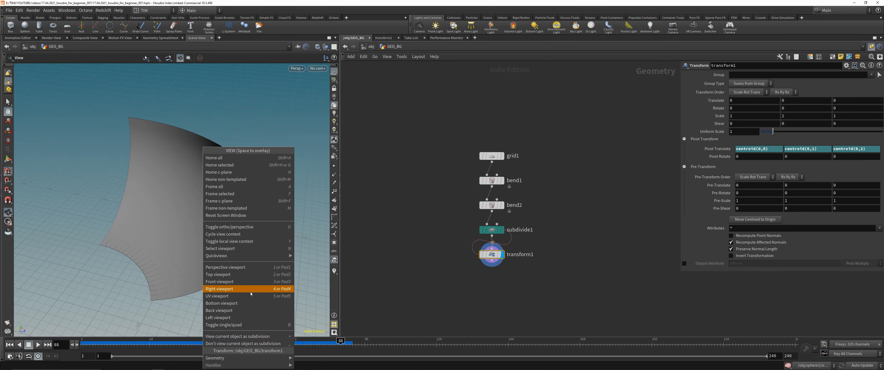
click(238, 343)
drag(240, 254, 290, 241)
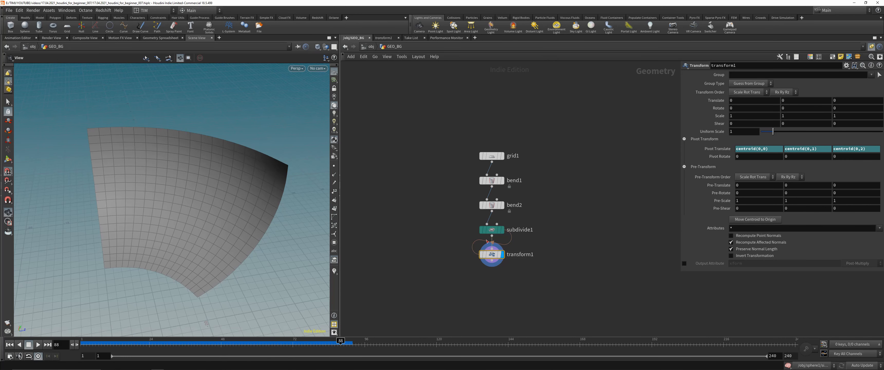
Step: Lower the background to about -6.8 in Y and shift it to about X 11.5, Z 4.6 with transform1
key(Return)
alt+drag(144, 196, 203, 208)
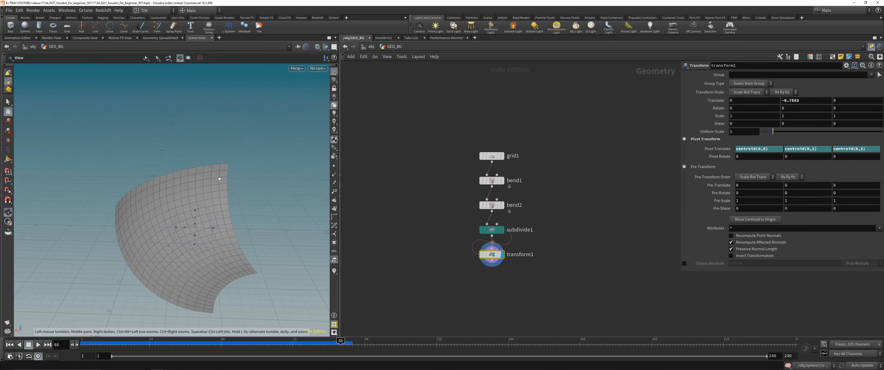
alt+drag(219, 170, 196, 160)
key(space+2)
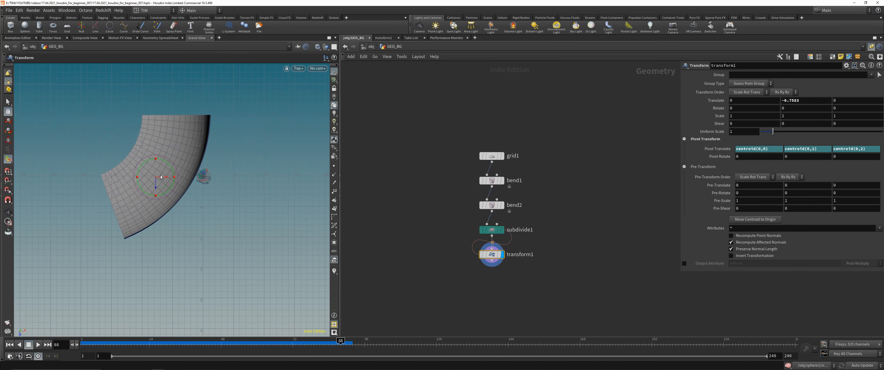
drag(163, 191, 127, 208)
key(space+1)
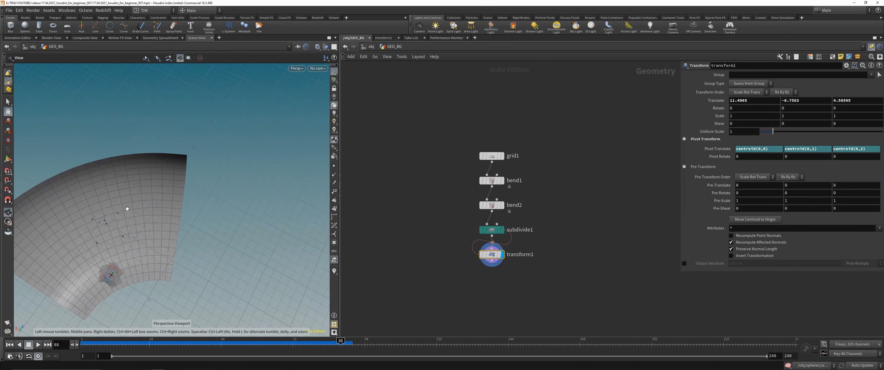
Step: Rotate the background about -6.1 around Y, reposition it at about X 9.7, Z 3.3, and view it through CAMERA_001
key(space+2)
scroll(226, 183, up, 2)
drag(234, 221, 245, 184)
key(space+1)
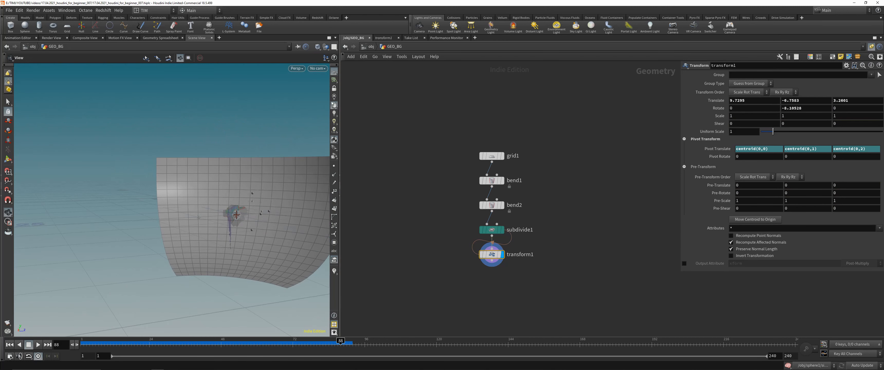
click(318, 69)
click(329, 102)
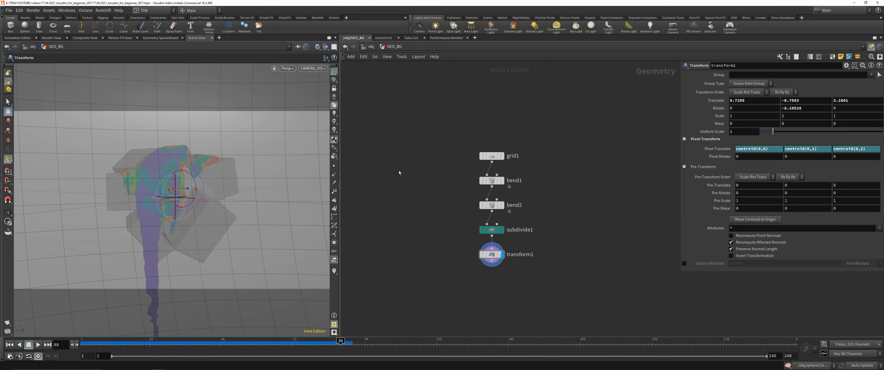
Step: Add a Material node below transform1, display it, and rename it RS_MAT
middle_drag(450, 317, 413, 266)
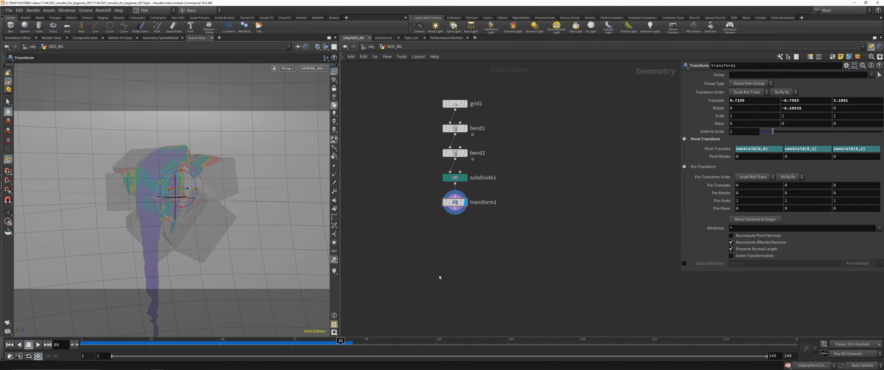
key(Tab)
text(mater)
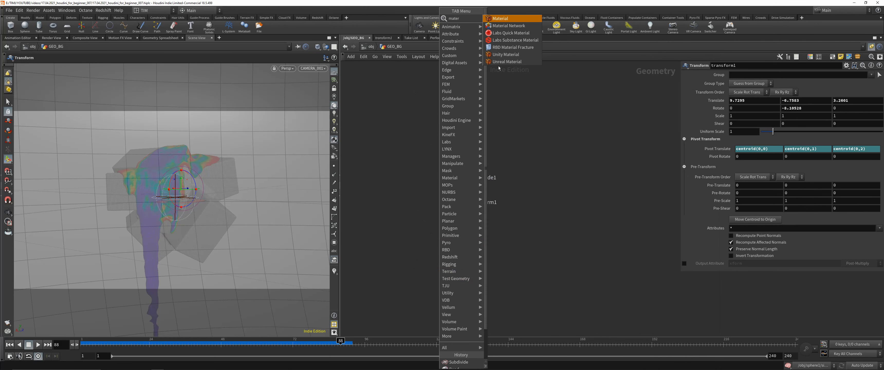
click(503, 19)
click(454, 241)
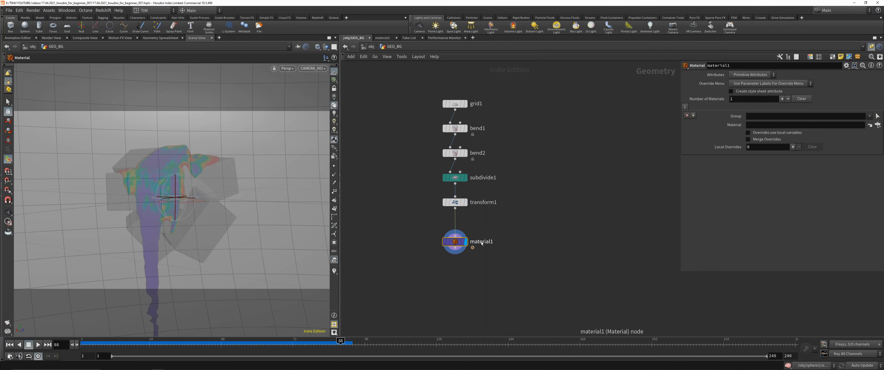
double_click(481, 242)
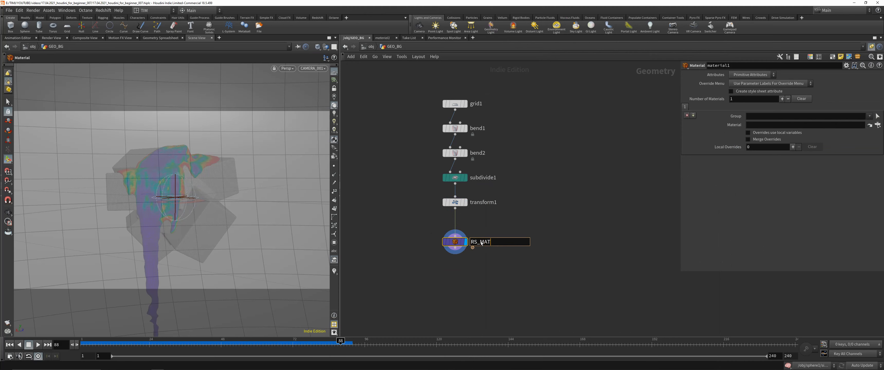
key(Return)
Step: Duplicate the RS_MAT_STONE material in the object-level RS_MAT network and name the copy RS_MAT_BG
key(u)
middle_drag(536, 223, 483, 217)
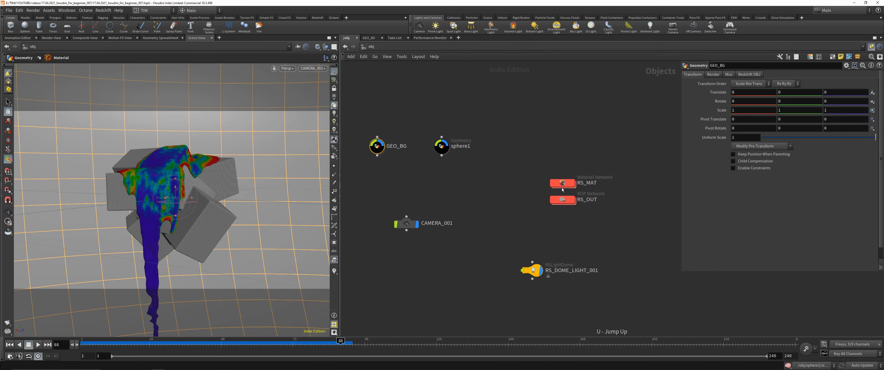
double_click(562, 183)
alt+drag(528, 197, 528, 234)
double_click(528, 218)
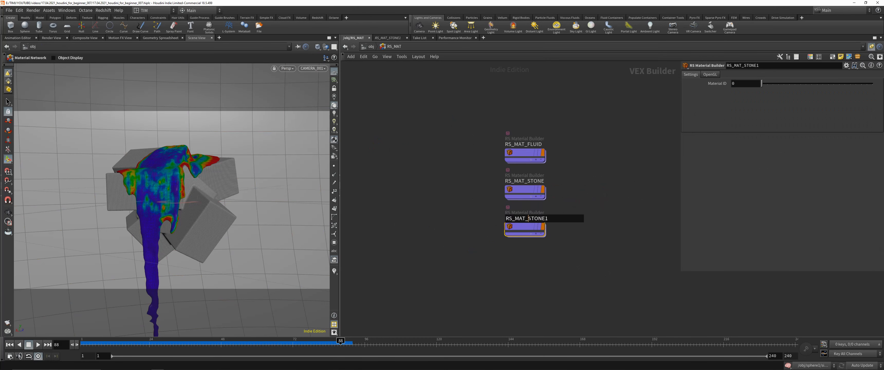
key(Return)
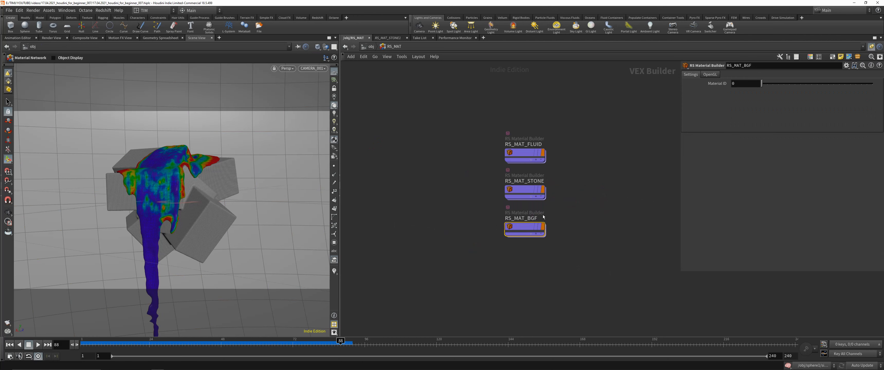
double_click(537, 218)
key(BackSpace)
key(Return)
Step: Look inside the RS_MAT_BG material builder and return to the GEO_BG network
double_click(525, 229)
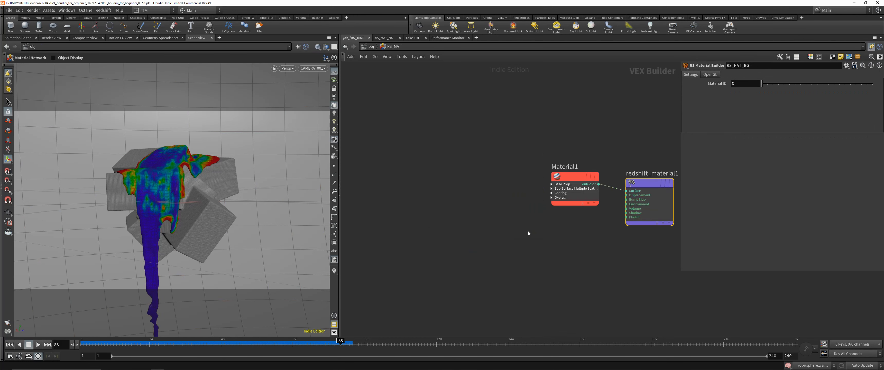
click(367, 47)
double_click(381, 147)
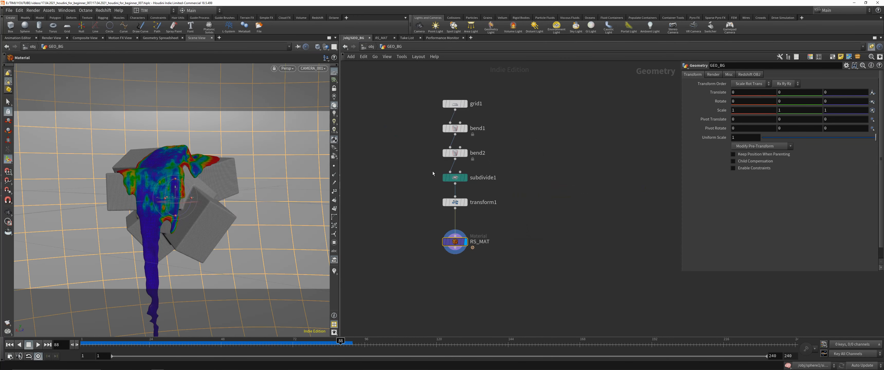
Step: Assign the RS_MAT_BG material to the RS_MAT material node in the GEO_BG network
key(shift+w)
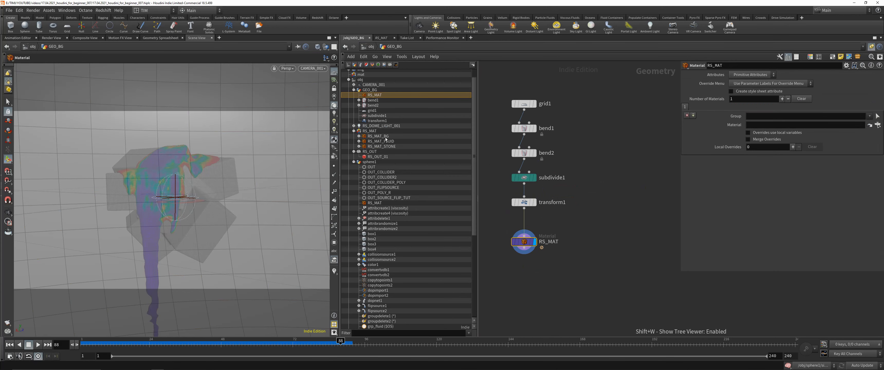
drag(779, 125, 779, 125)
key(shift+w)
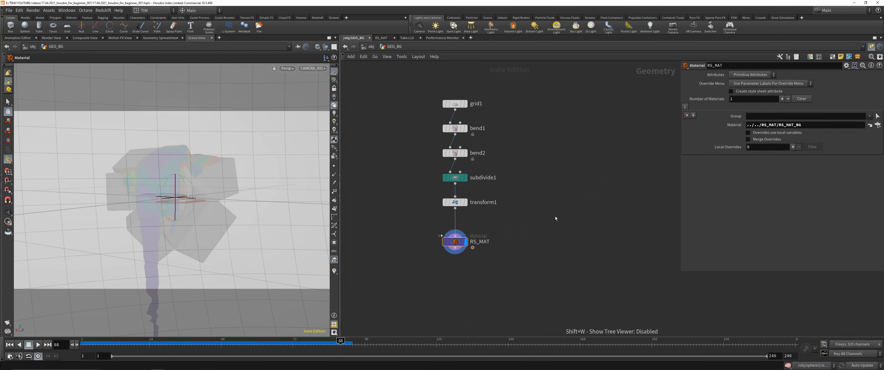
Step: In the sphere1 network's RS_MAT node, assign RS_MAT_FLUID to the grp_fluid group
key(u)
double_click(562, 183)
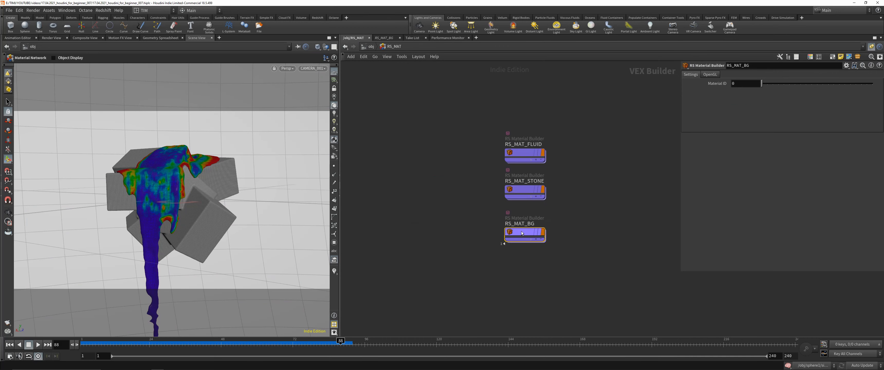
key(u)
double_click(443, 145)
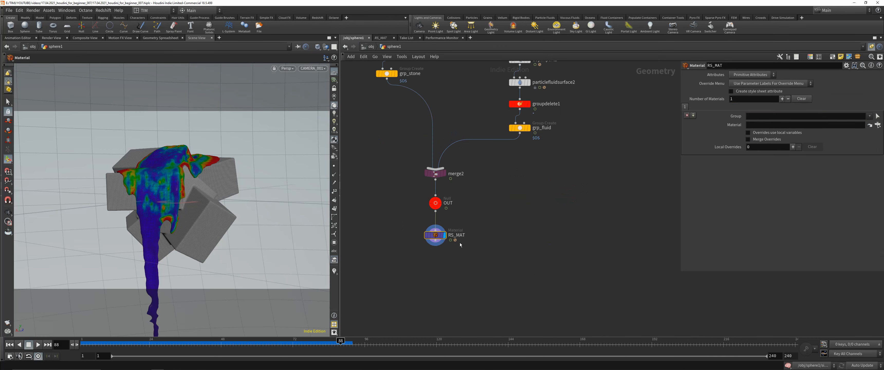
middle_drag(460, 243, 512, 249)
key(shift+w)
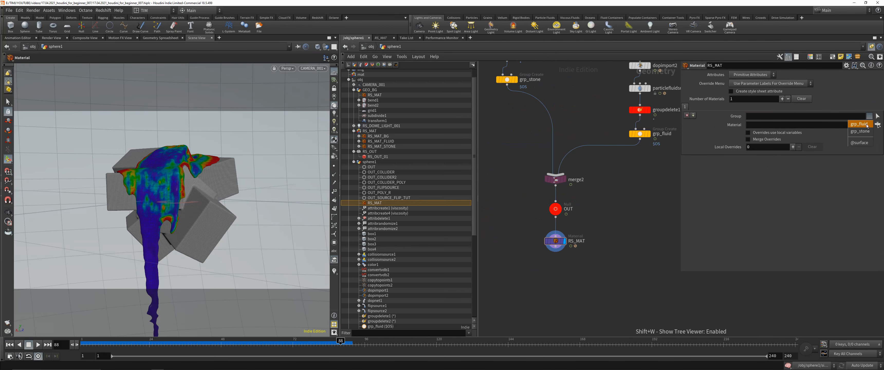
click(866, 125)
drag(380, 144, 772, 128)
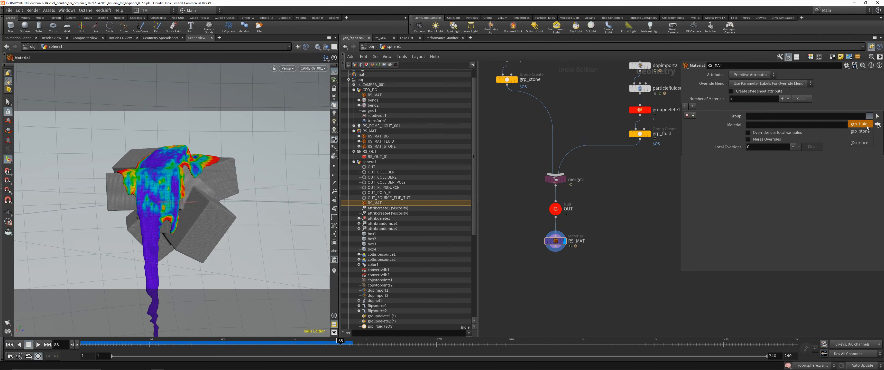
Step: Assign RS_MAT_STONE to the grp_stone group in the second material entry, return to object level and save the scene
click(860, 131)
drag(384, 147, 779, 125)
key(shift+w)
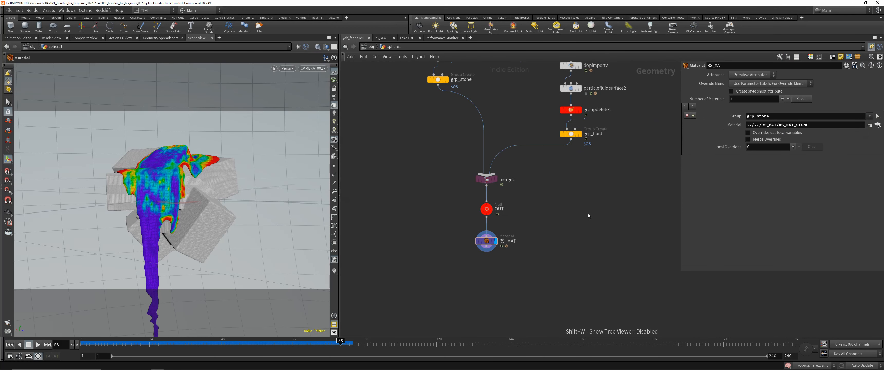
key(u)
key(ctrl+s)
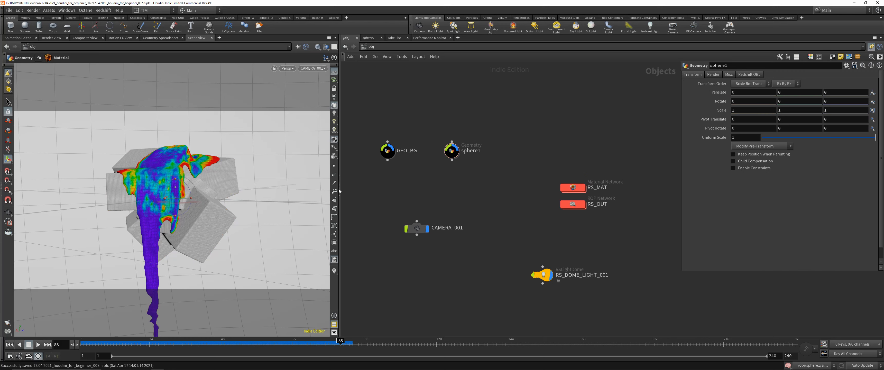
Step: Start a live preview in the Redshift Render View, then enlarge the window and move it clear of the network nodes
key(Escape)
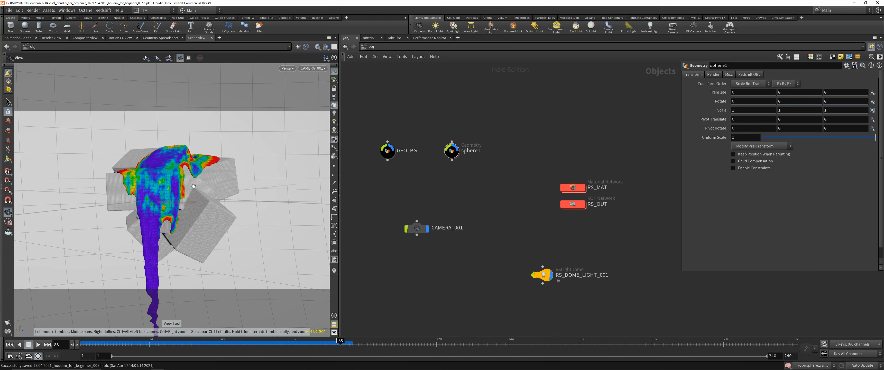
key(alt+r)
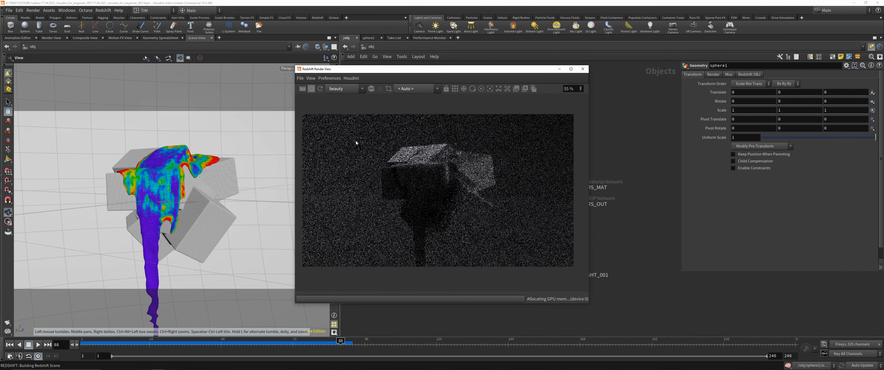
drag(292, 120, 177, 120)
drag(459, 70, 366, 72)
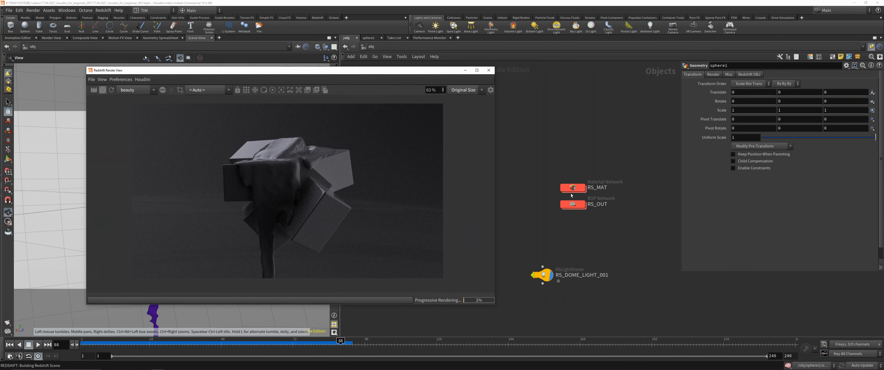
Step: In the RS_MAT_BG builder's Material1, set the reflection roughness to 0.5 and the diffuse color to white
click(572, 189)
double_click(572, 190)
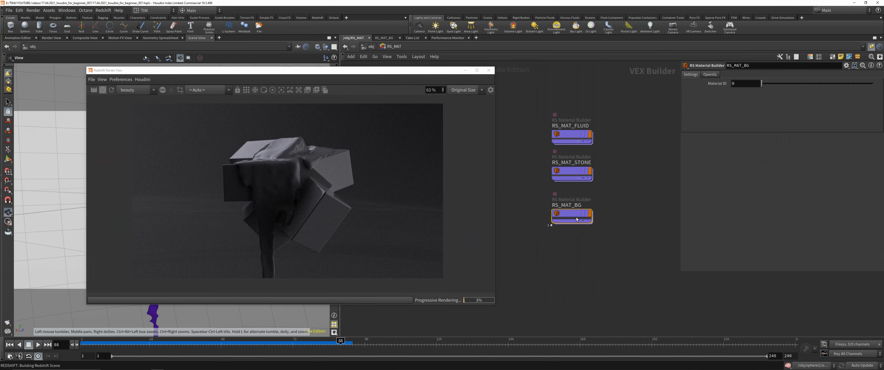
double_click(575, 175)
drag(579, 178, 575, 186)
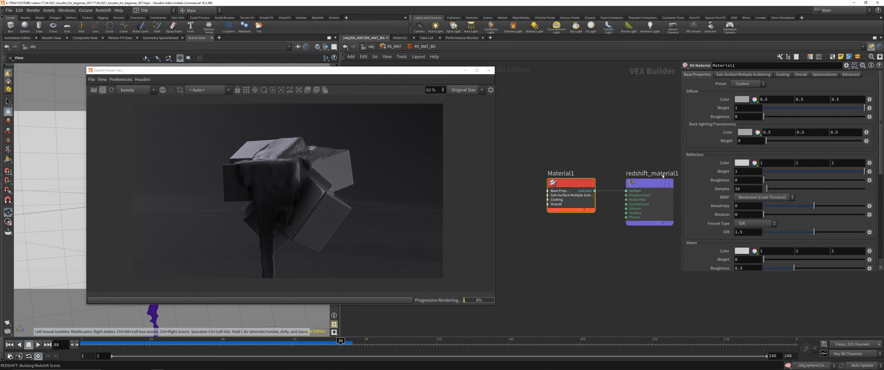
click(748, 179)
text(0.5)
key(Return)
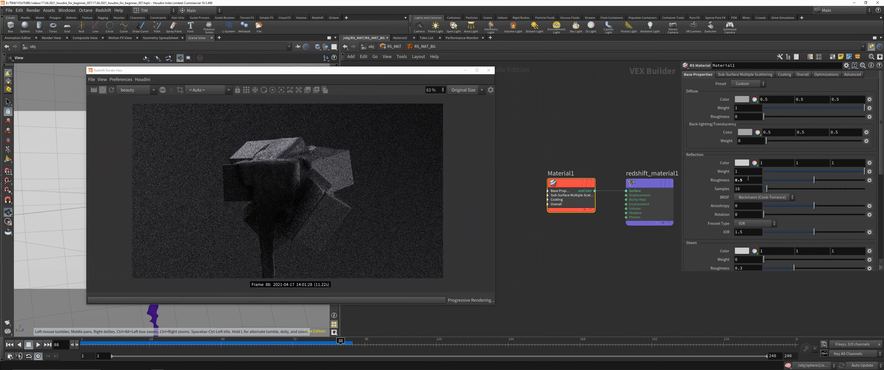
right_click(739, 102)
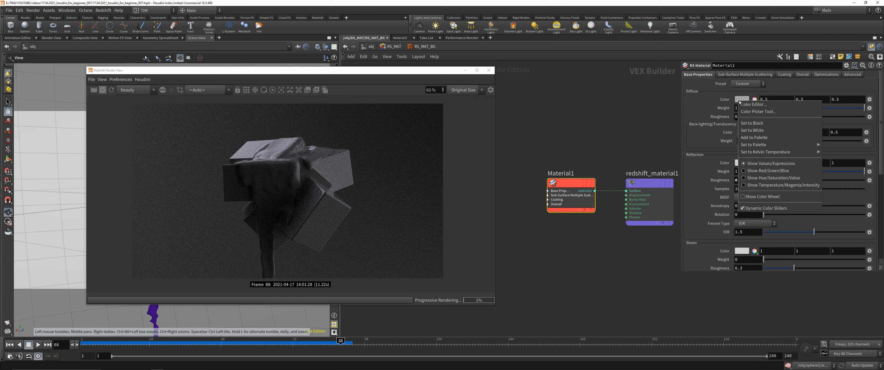
click(751, 130)
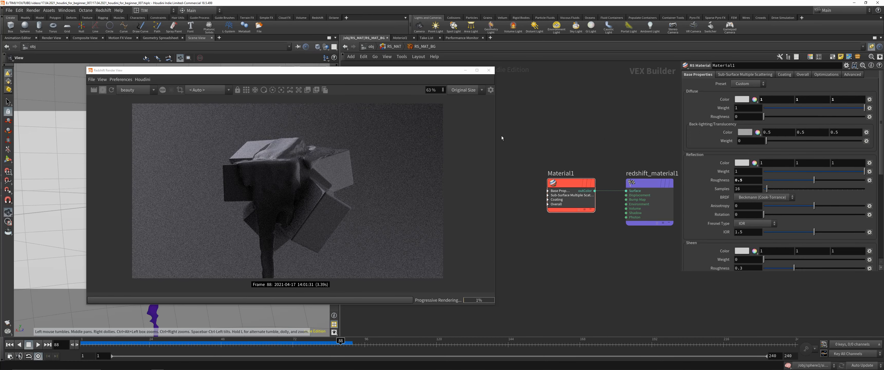
click(749, 99)
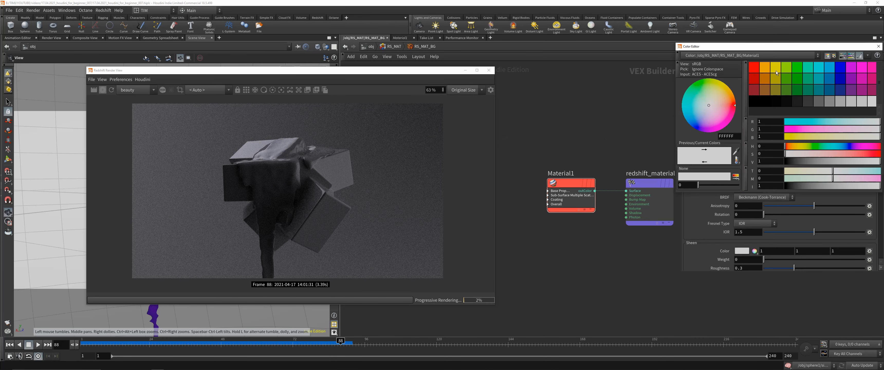
click(768, 68)
drag(768, 46, 640, 91)
click(743, 146)
click(751, 91)
Step: Go into the RS_MAT_STONE material builder and apply the Copper preset to its Material1 node
key(u)
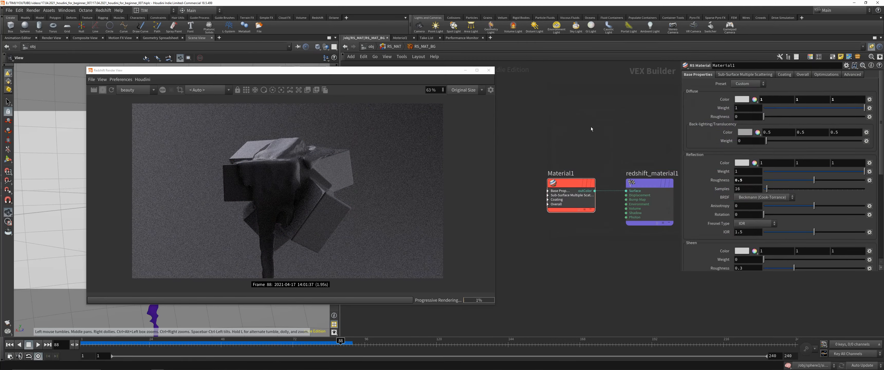
key(u)
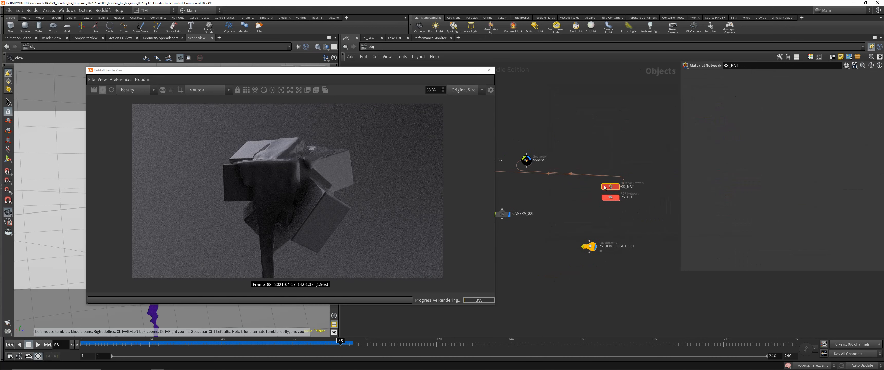
key(i)
double_click(573, 175)
drag(572, 175, 561, 187)
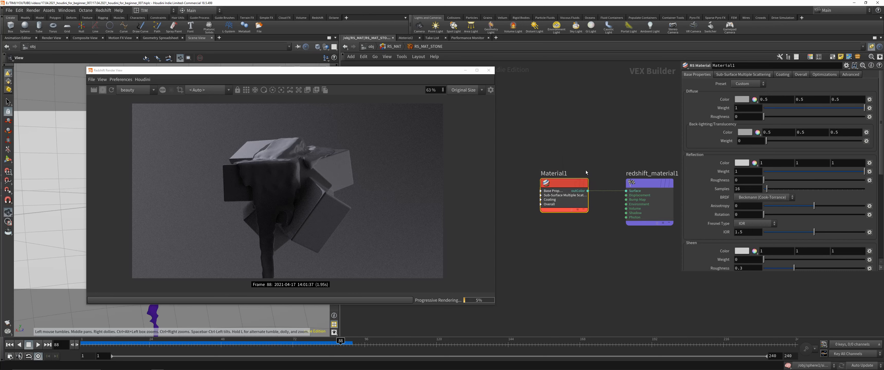
click(748, 84)
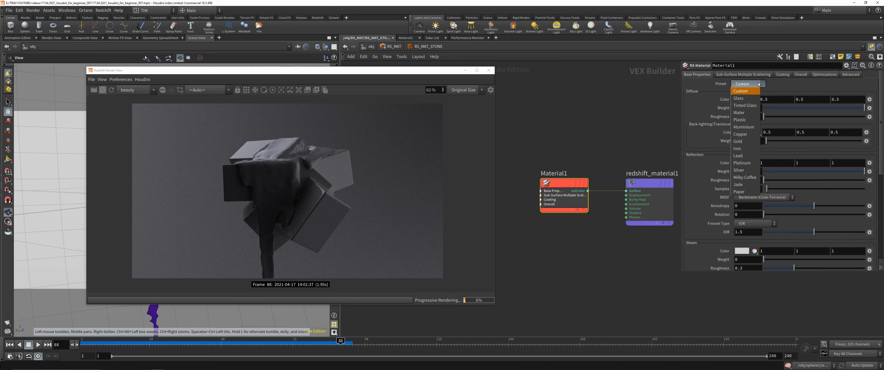
click(741, 134)
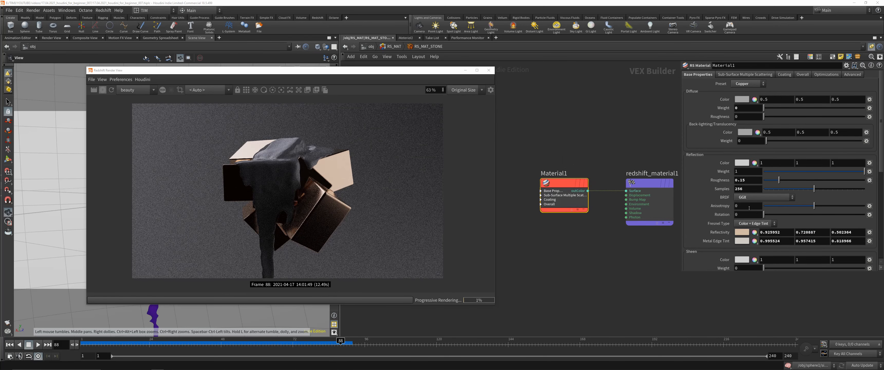
Step: Add an RS Bump Map node and an RS Maxon Noise node below the stone's Material1
middle_drag(547, 266, 609, 237)
key(Tab)
text(bu,)
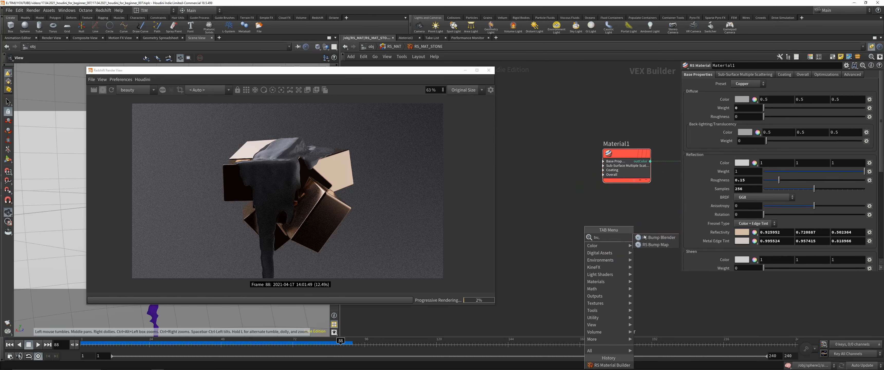
click(655, 245)
click(643, 258)
key(Tab)
text(maxo)
key(Return)
click(558, 253)
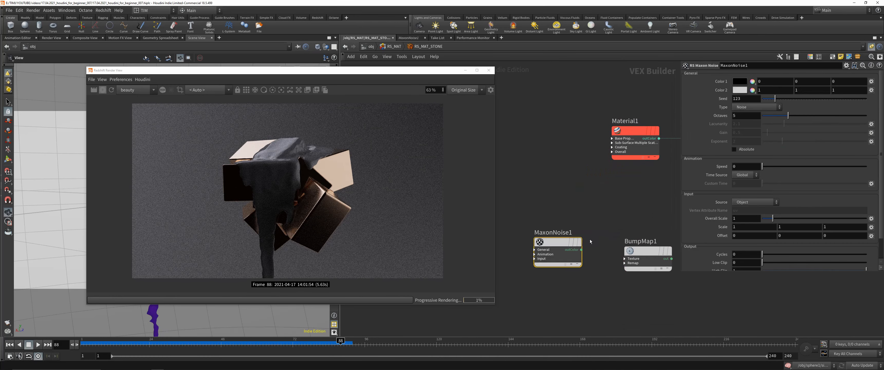
Step: Detach Material1 and wire the Maxon noise directly into the material output's Surface input to preview the pattern
middle_drag(579, 252, 551, 258)
drag(551, 258, 581, 159)
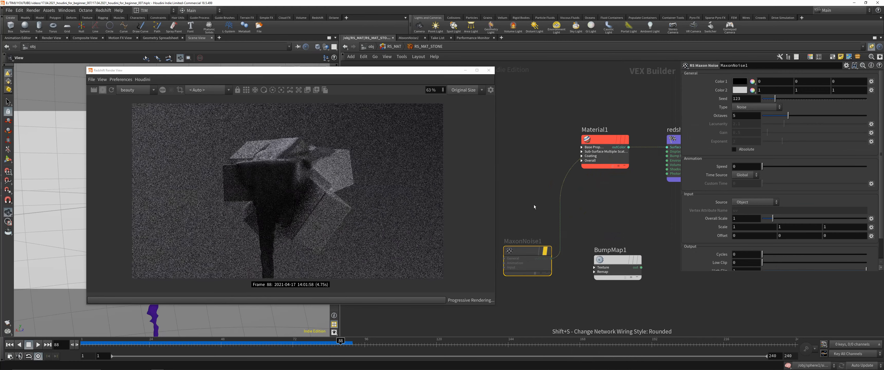
drag(545, 268, 560, 272)
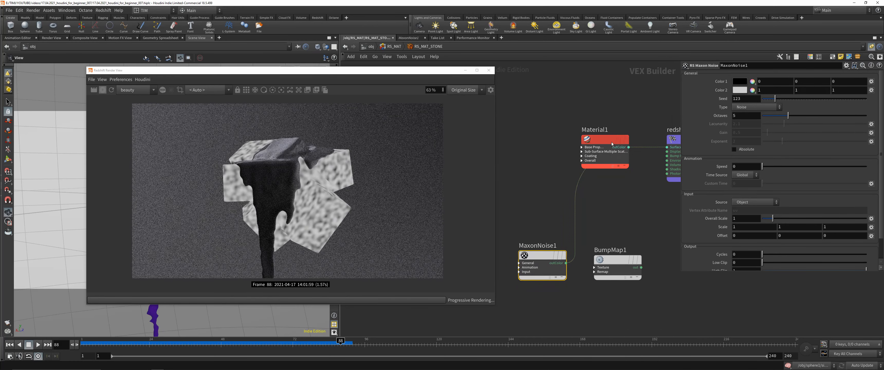
drag(611, 145, 561, 111)
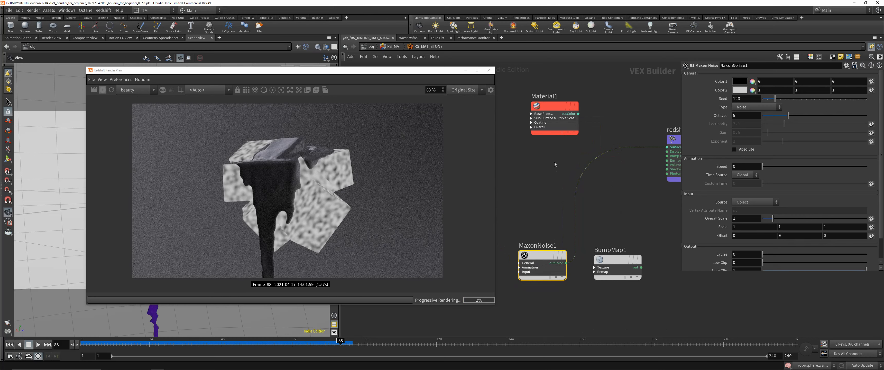
Step: Set the Maxon noise type to Luka and its overall scale to 1.5
click(757, 107)
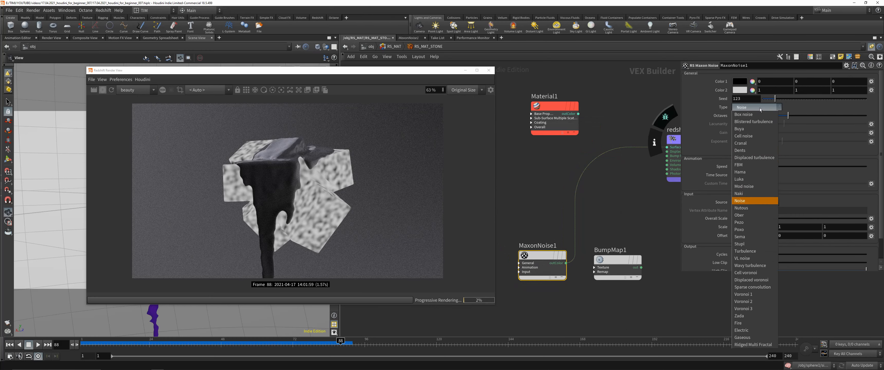
click(745, 178)
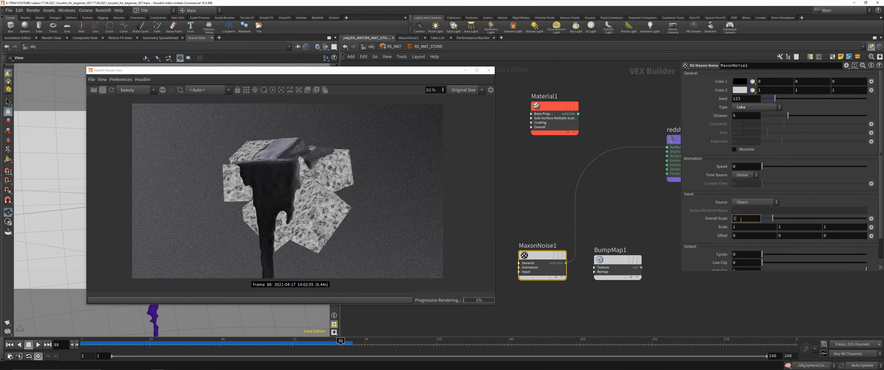
click(740, 219)
text(0.5)
key(Return)
text(0)
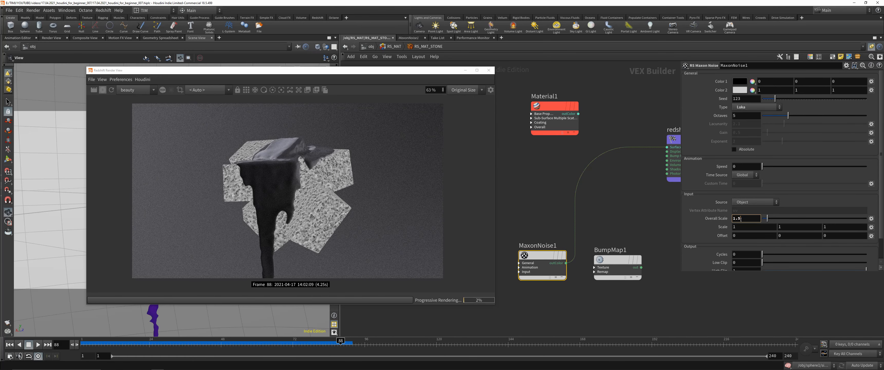
key(Return)
Step: Wire the Maxon noise into the bump map's Texture input and the bump map into Material1's Overall input
middle_drag(621, 261, 603, 236)
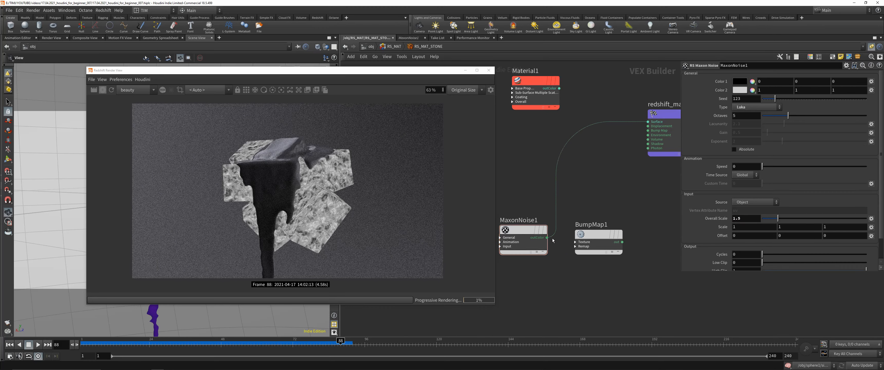
click(546, 238)
click(575, 242)
click(621, 242)
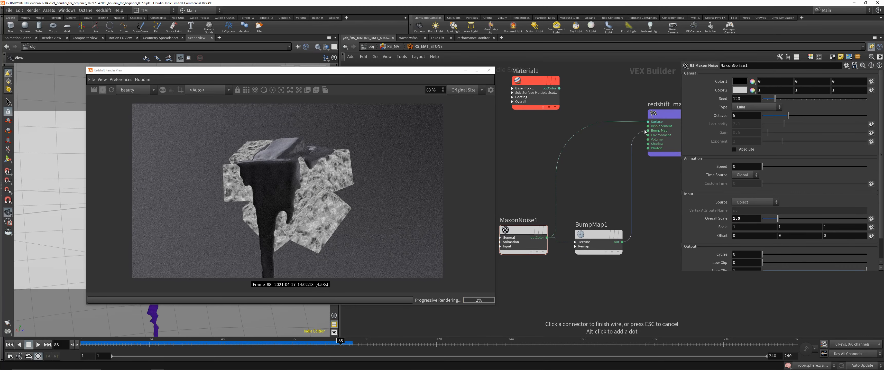
click(521, 102)
click(545, 142)
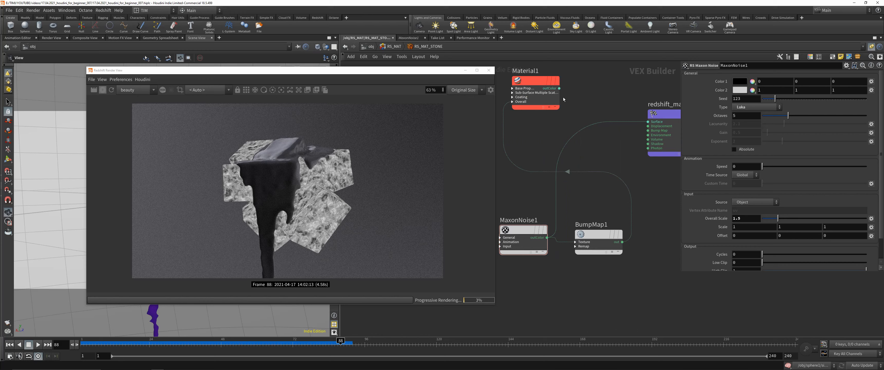
Step: Reconnect Material1 to the material output's Surface input in place of the noise and tidy the node layout
click(651, 114)
drag(535, 80, 598, 113)
middle_drag(598, 114, 634, 127)
scroll(634, 127, down, 1)
drag(538, 188, 622, 246)
drag(630, 228, 570, 229)
Step: Lower BumpMap1's height scale to 0.0005 after trying other values, and inspect the stone bump close up in the render
drag(553, 157, 584, 252)
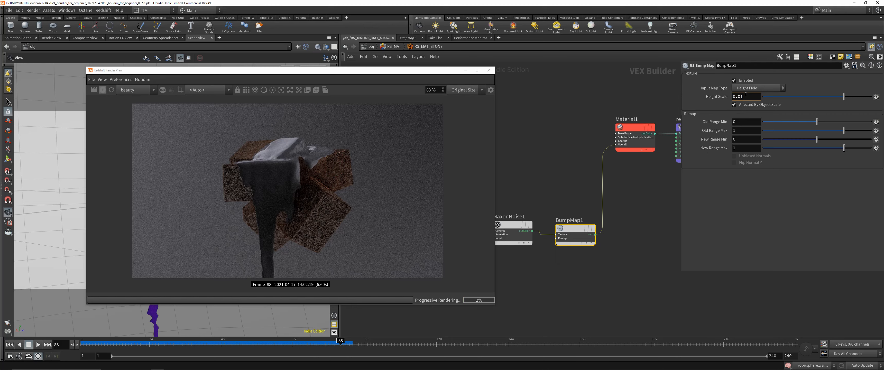
click(746, 96)
text(0.01)
key(Return)
key(Return)
text(1)
key(Return)
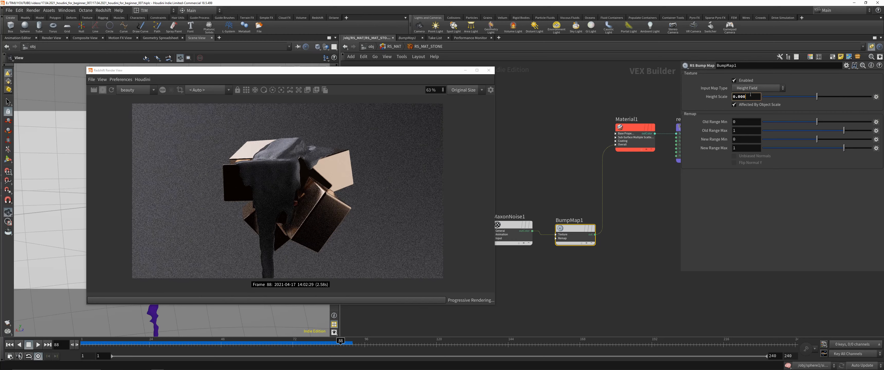
text(2)
key(Return)
scroll(391, 191, up, 4)
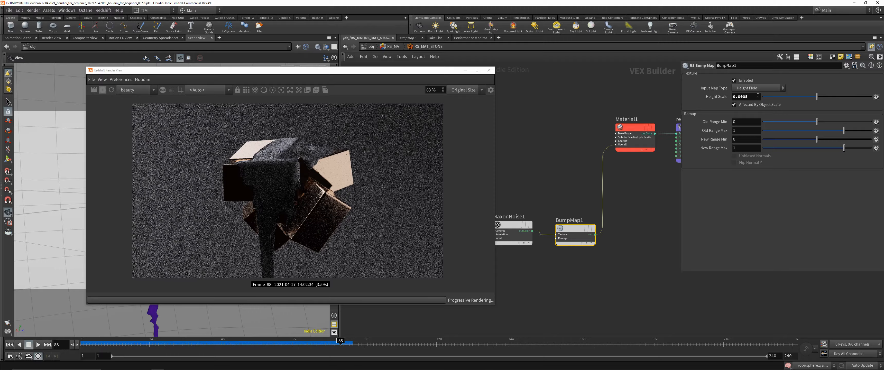
drag(236, 154, 388, 250)
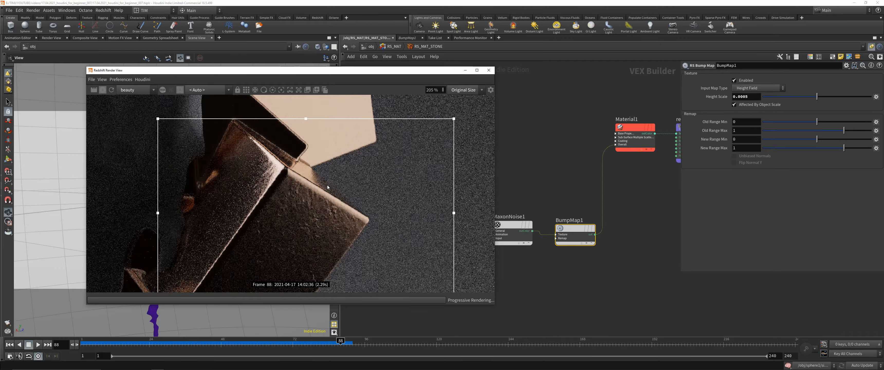
scroll(320, 193, down, 3)
scroll(319, 178, down, 1)
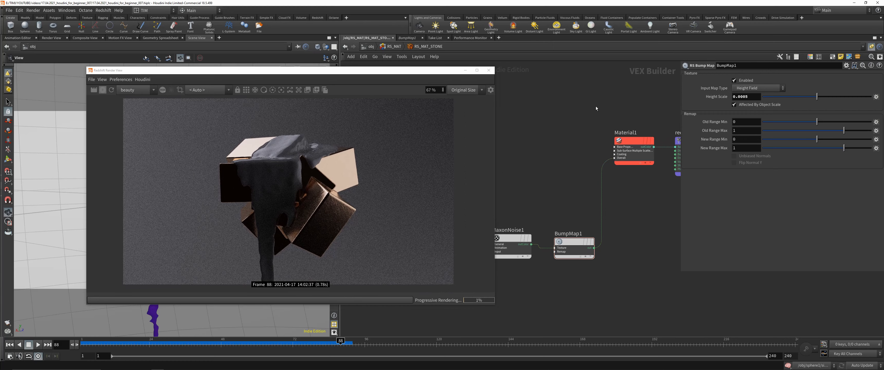
Step: Change the stone Material1's Reflectivity color to neutral grey, 0.6667 in each channel, after trying orange
click(633, 143)
click(742, 232)
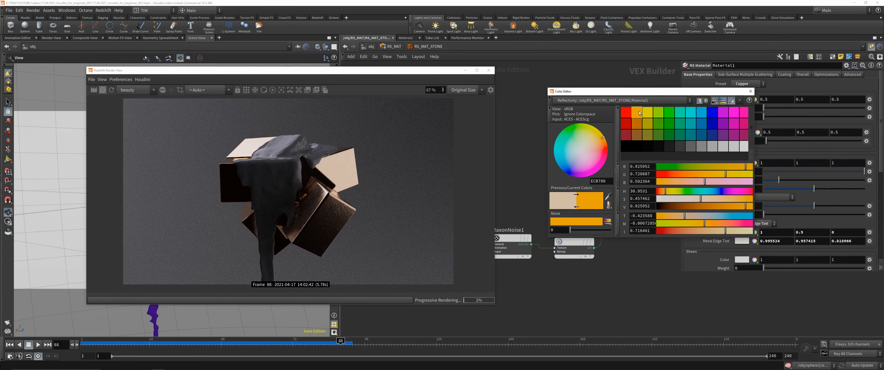
click(638, 113)
click(691, 143)
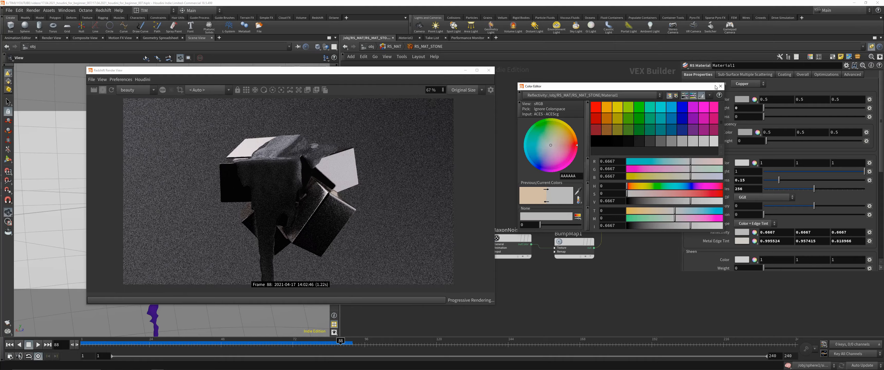
click(720, 86)
Step: Set the stone material's Metal Edge Tint to orange
click(743, 242)
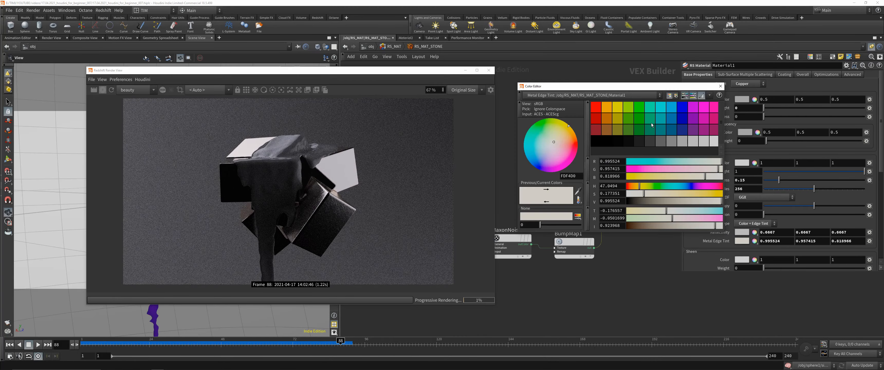
click(603, 110)
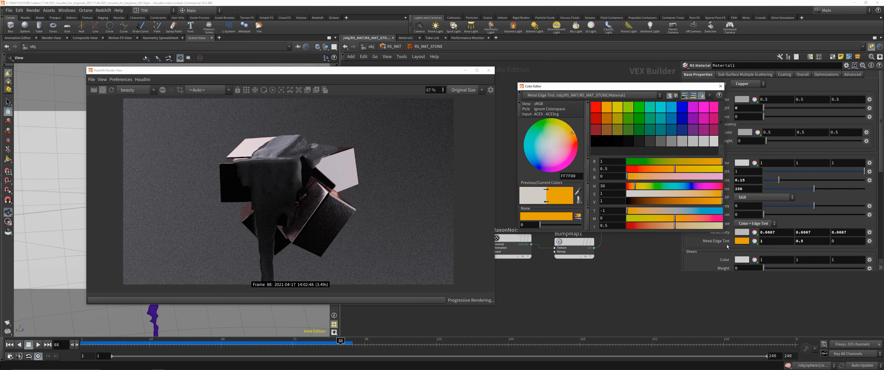
drag(723, 232, 762, 265)
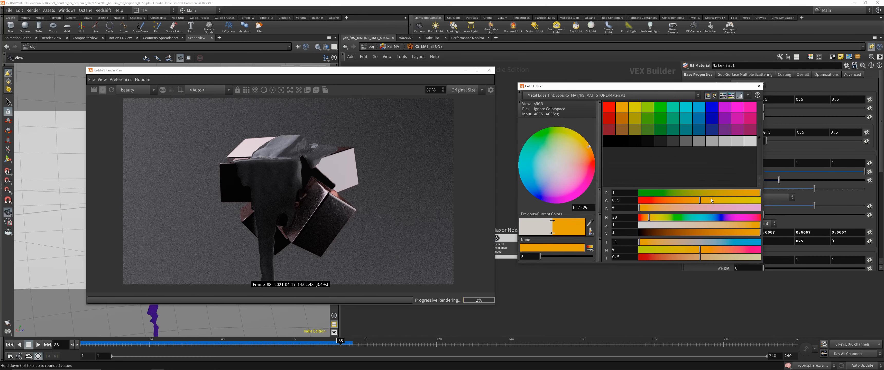
drag(696, 227, 723, 227)
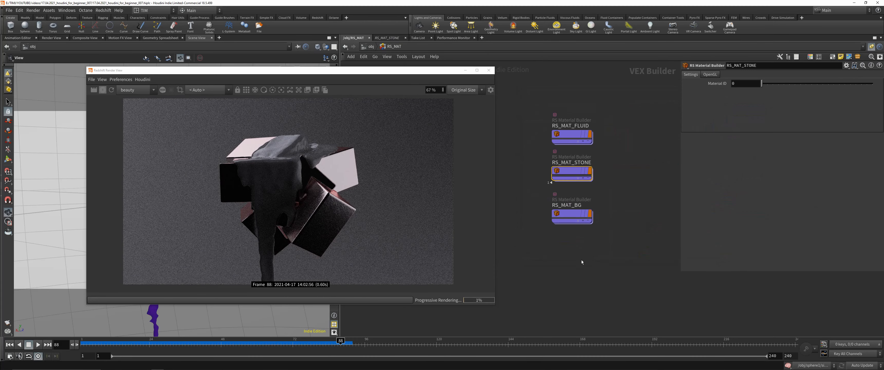
Step: Open the RS_MAT_FLUID network and switch its Material1 to the Copper preset after trying Tinted Glass
double_click(571, 137)
drag(566, 177, 561, 183)
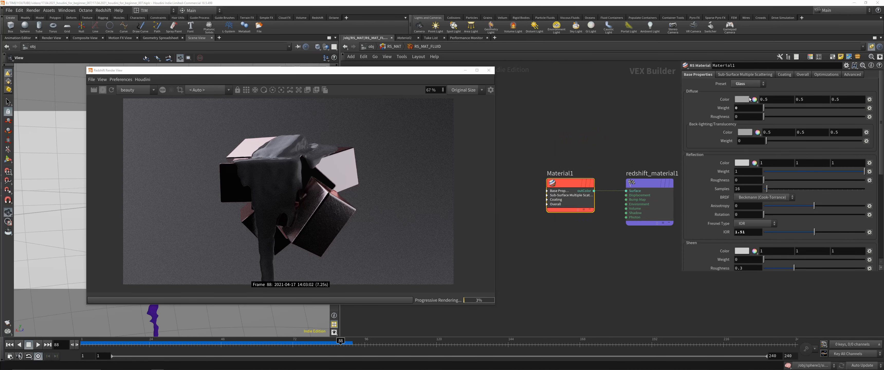
click(748, 83)
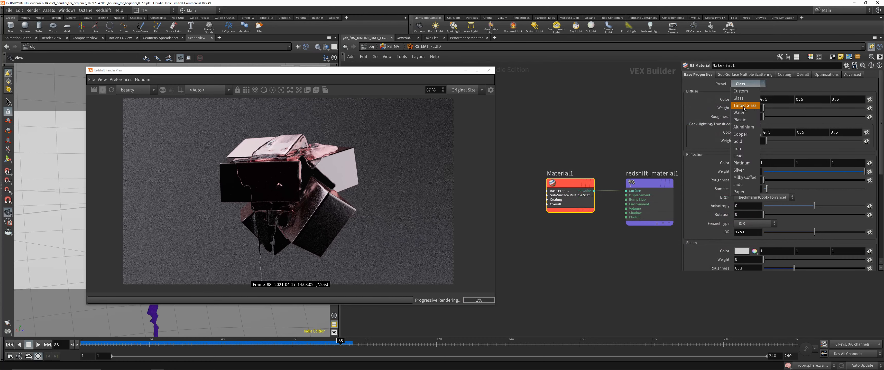
click(743, 105)
click(744, 83)
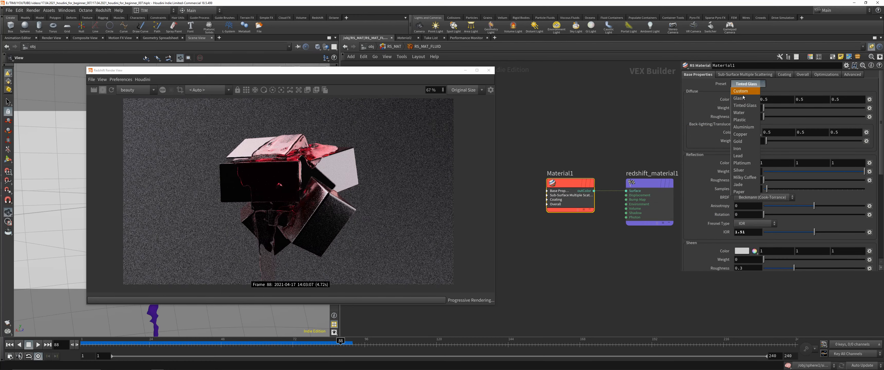
click(741, 134)
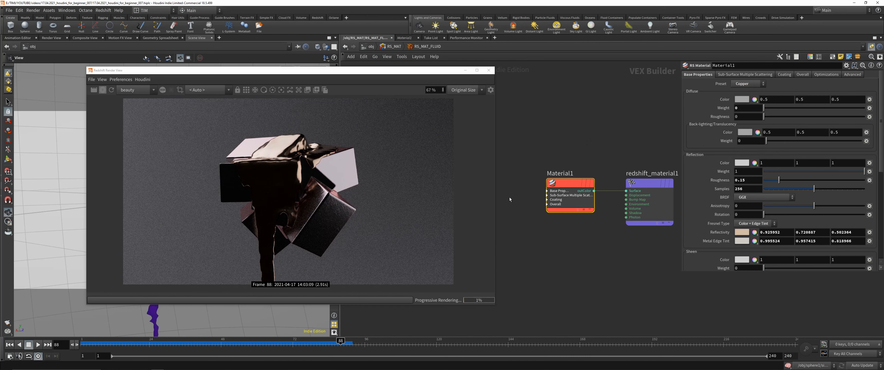
Step: Add an RS Color User Data node reading the Cd attribute and wire it into the fluid material output's Surface input
scroll(639, 179, down, 2)
key(Tab)
text(colo)
mouse_move(563, 238)
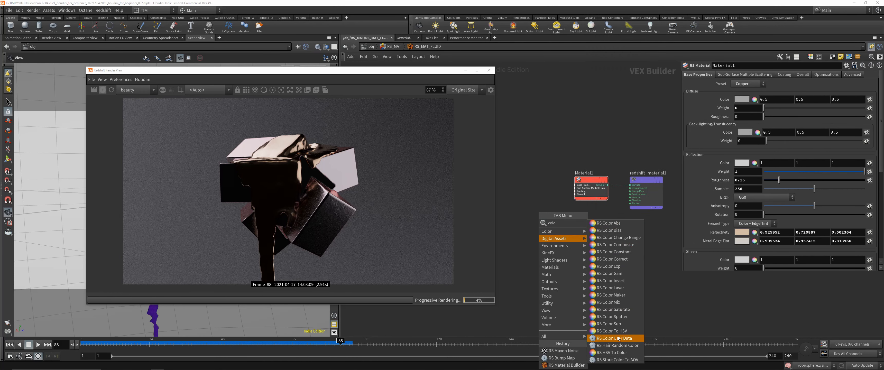
click(618, 338)
drag(615, 204, 630, 185)
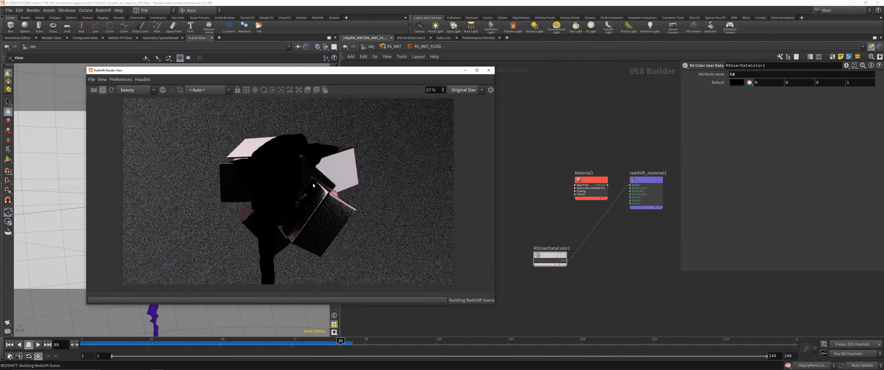
drag(561, 254, 558, 261)
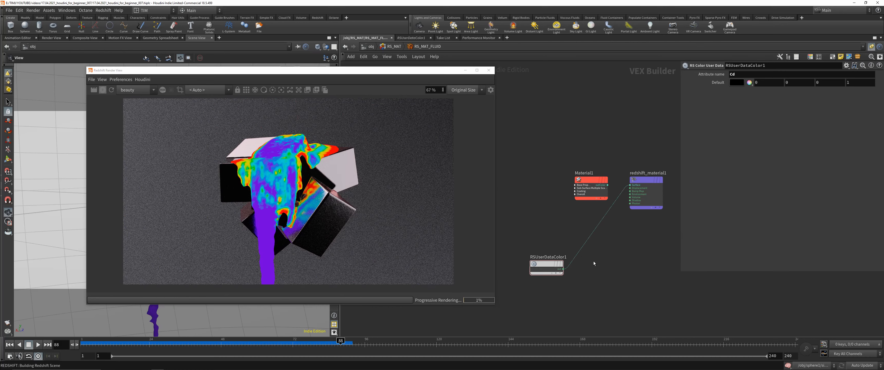
Step: Add an RS Ramp node fed by the user data color and wire its output into the material output's Surface
key(shift+s)
key(Tab)
text(ram)
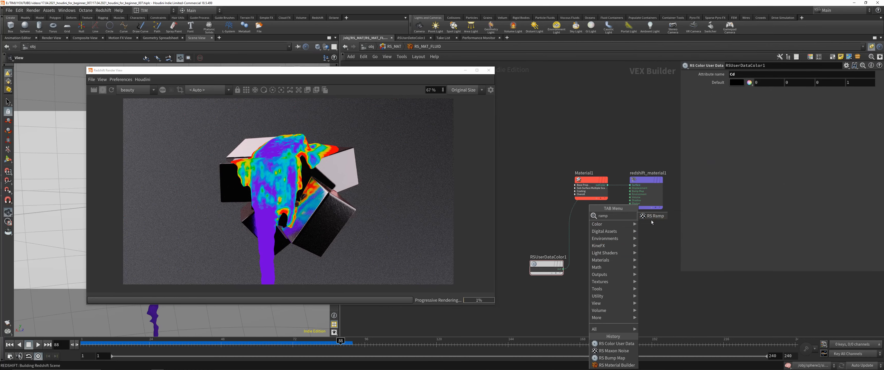
click(651, 216)
click(570, 233)
drag(570, 235, 592, 267)
scroll(580, 230, up, 2)
middle_drag(580, 229, 567, 194)
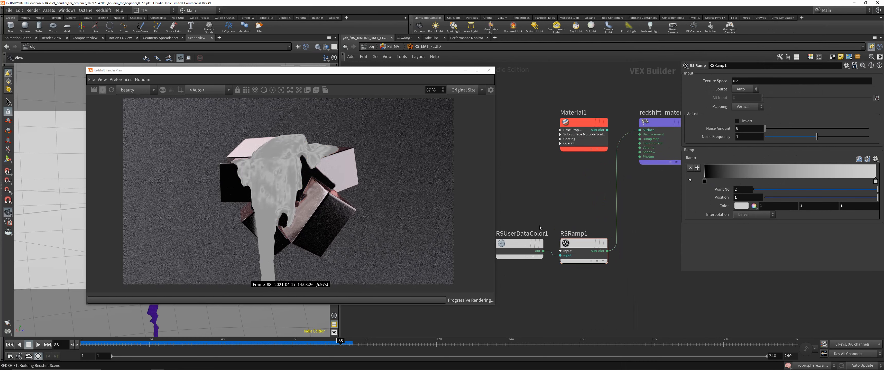
Step: Move RSRamp1's black point to about 0.06 and its white point to about 0.93
double_click(705, 181)
click(758, 88)
drag(705, 180, 771, 181)
drag(875, 181, 722, 180)
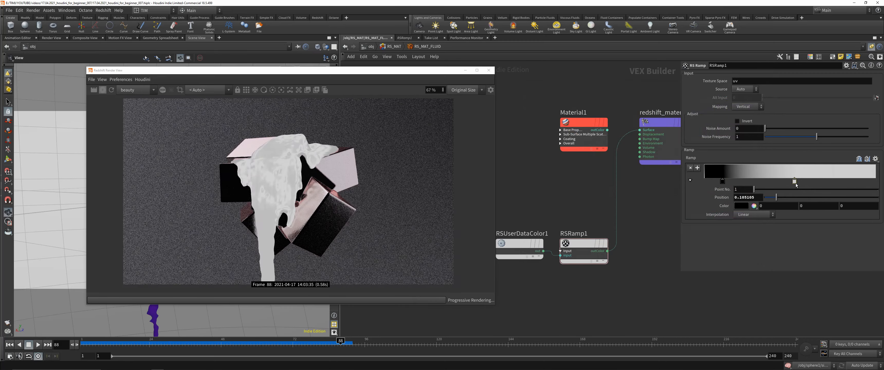
drag(794, 181, 863, 181)
drag(720, 181, 714, 181)
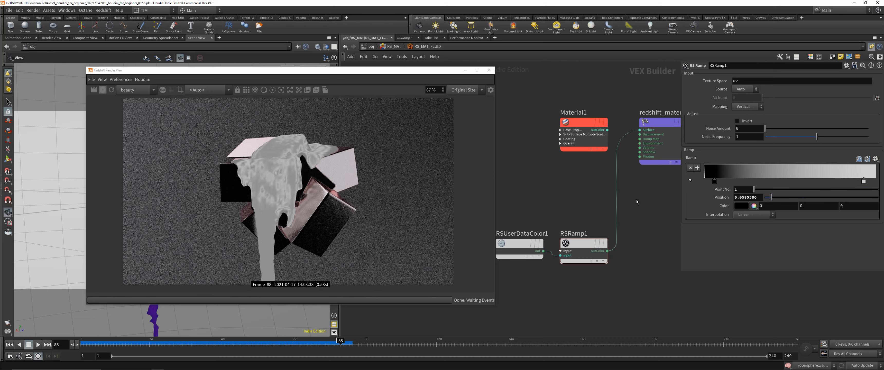
Step: Duplicate the ramp, chain the copy between RSRamp1 and Surface, and color its first point blue after trying orange and red
mouse_move(585, 210)
middle_down()
mouse_move(574, 214)
mouse_move(580, 202)
middle_up()
alt+drag(561, 247, 606, 253)
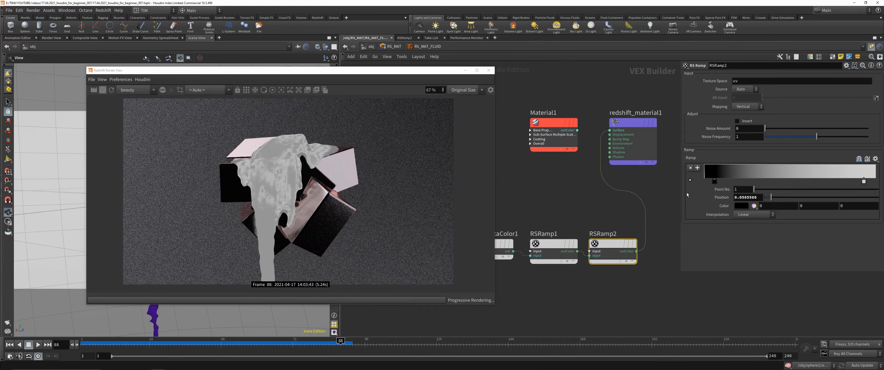
double_click(716, 185)
click(625, 110)
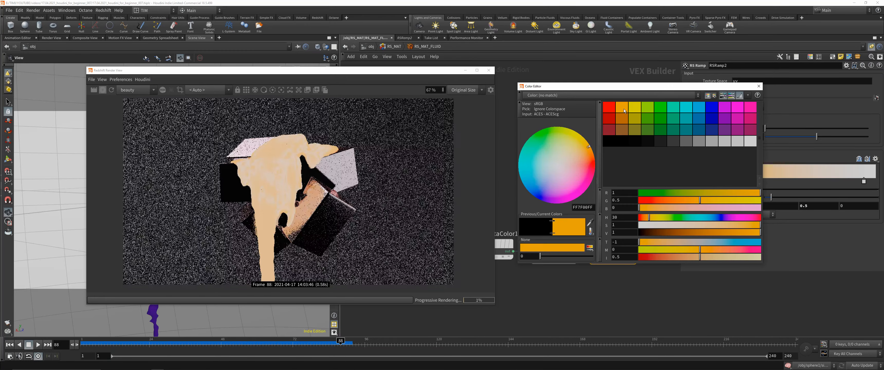
click(611, 108)
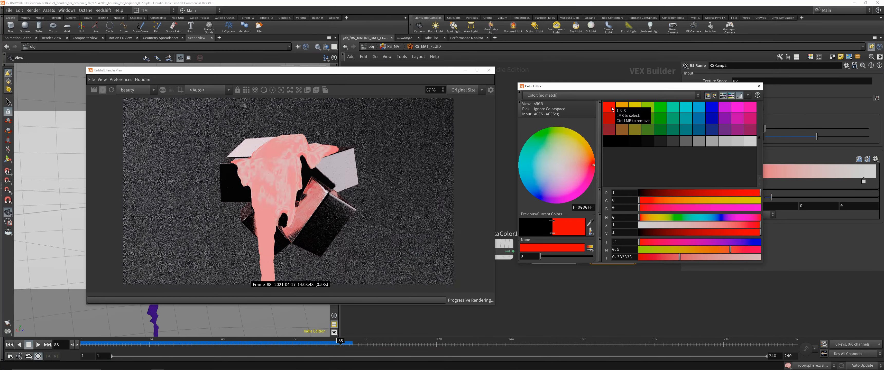
click(712, 107)
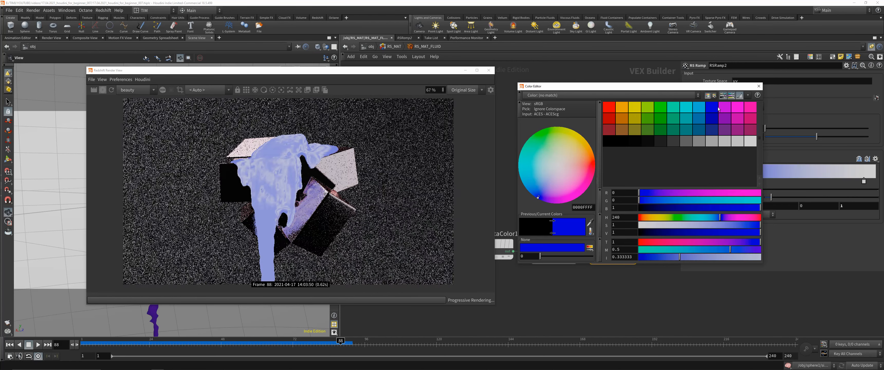
click(864, 181)
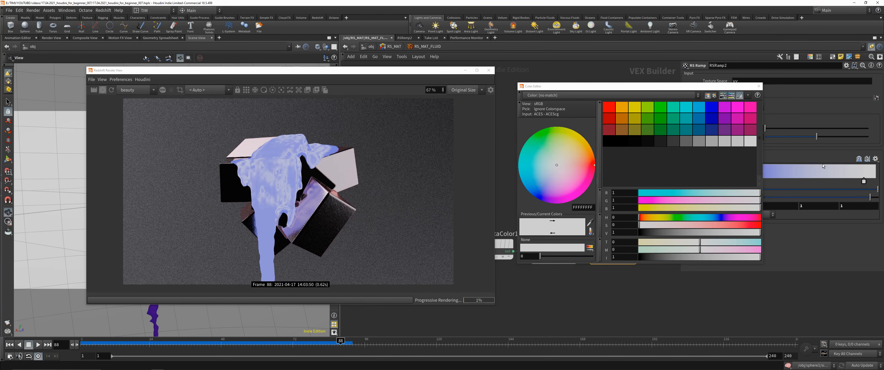
click(758, 86)
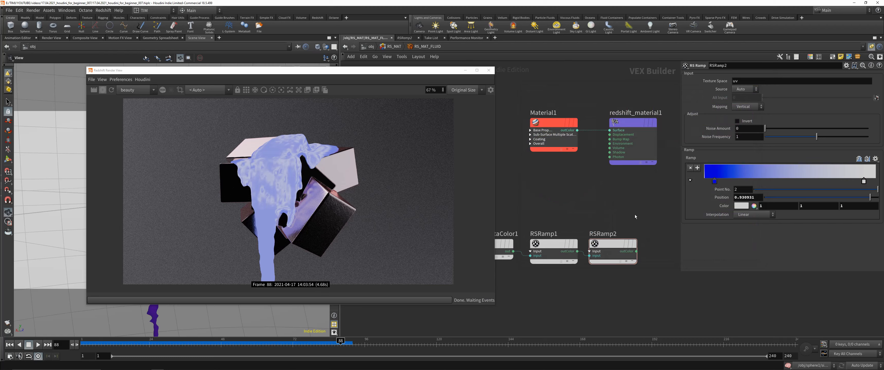
Step: Reconnect Material1 to Surface, wire RSRamp2 into Material1's refl_reflectivity input, and expand its Base Properties inputs
drag(636, 251, 553, 132)
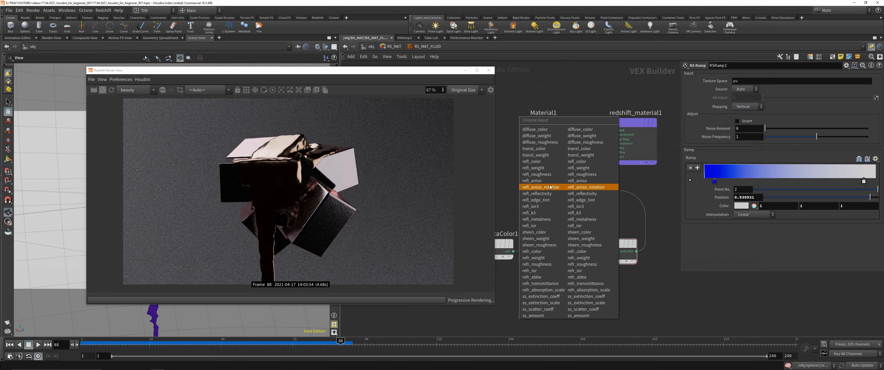
click(545, 193)
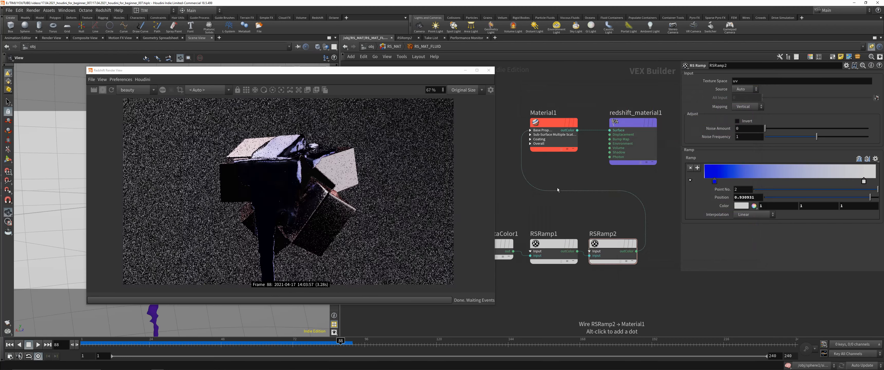
click(530, 131)
Step: Lay out the selected fluid material nodes in a row and place the material output after Material1
scroll(581, 137, down, 4)
drag(514, 185, 637, 203)
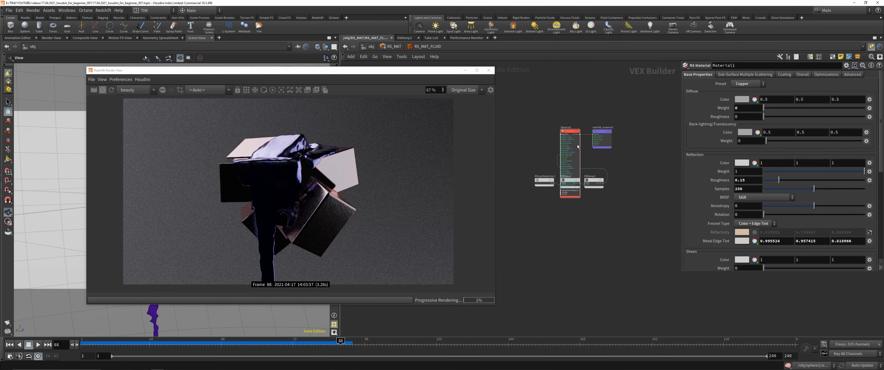
key(shift+l)
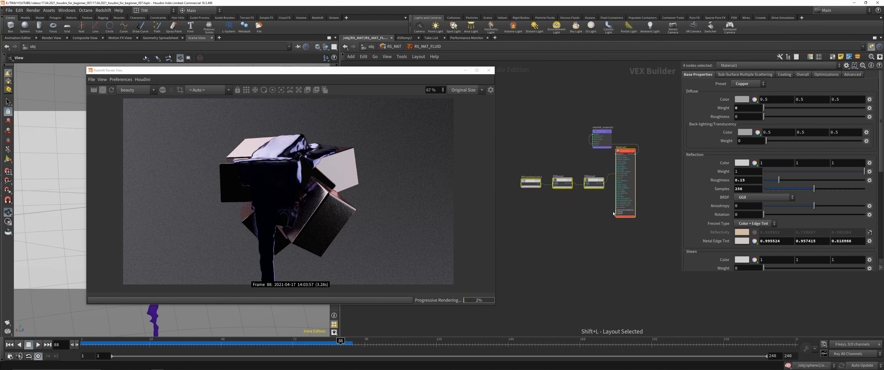
click(609, 154)
mouse_move(625, 151)
mouse_down()
mouse_move(593, 152)
mouse_move(629, 160)
mouse_up()
drag(602, 133, 666, 163)
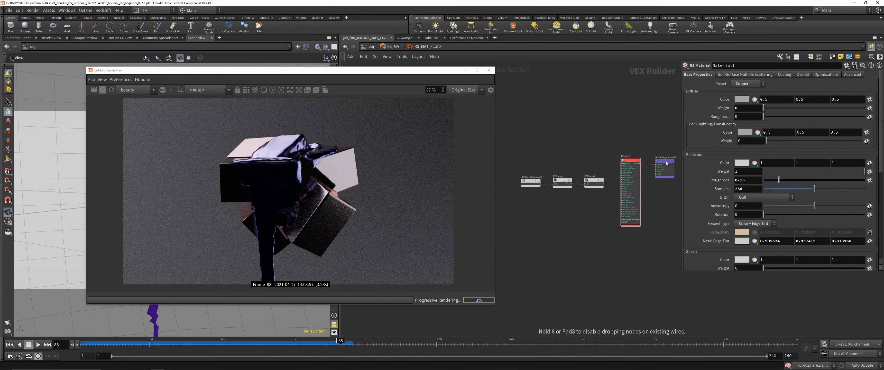
Step: Move RSRamp1's black point to about 0.38 to increase the contrast of the fluid's color pattern
scroll(552, 156, up, 3)
scroll(277, 156, up, 3)
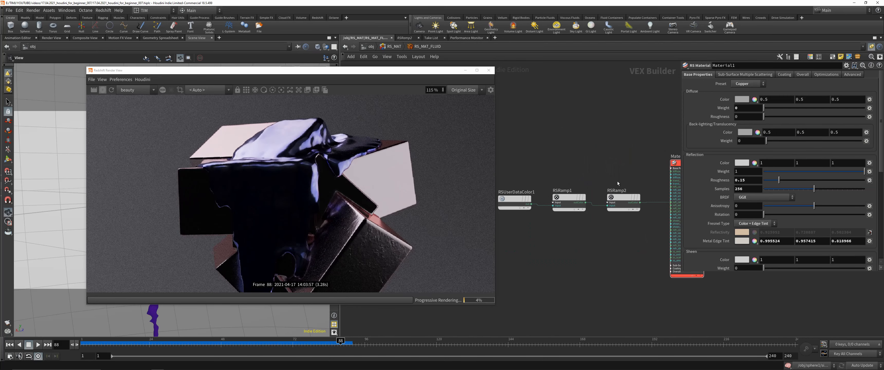
click(568, 199)
drag(714, 181, 732, 182)
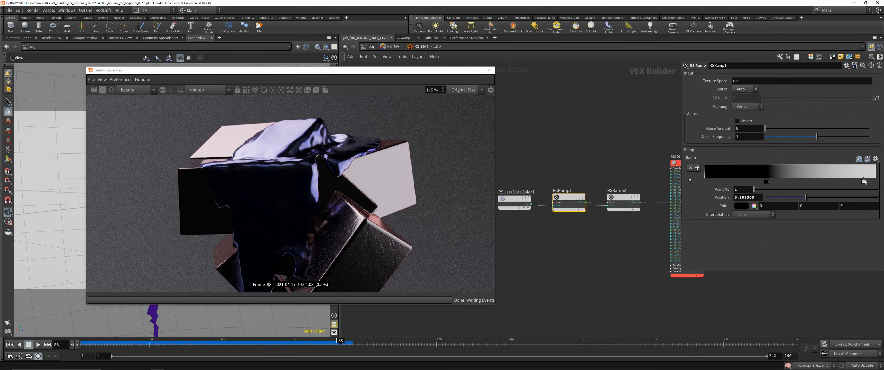
Step: Tighten RSRamp1's gradient by moving its black point lower and its white point to about 0.71
drag(863, 181, 748, 181)
click(820, 181)
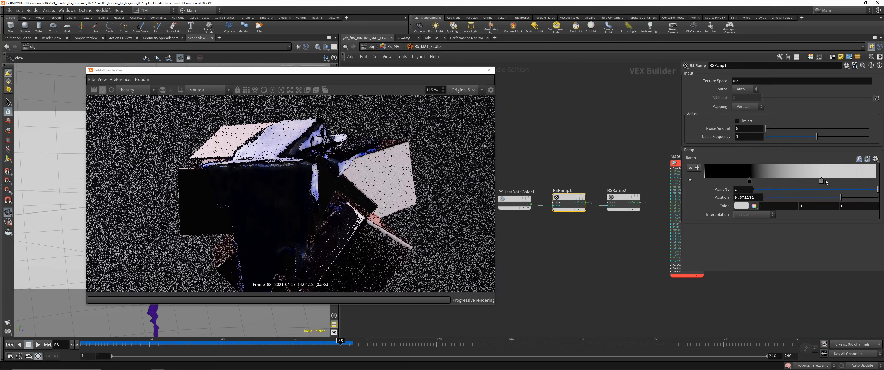
scroll(307, 165, down, 2)
scroll(307, 165, down, 1)
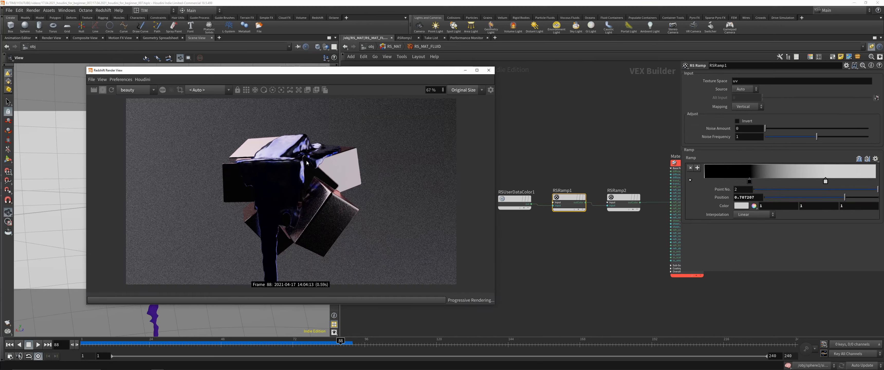
Step: Go into sphere1's geometry network and insert a Subdivide node between particlefluidsurface2 and groupdelete1
click(488, 70)
click(370, 47)
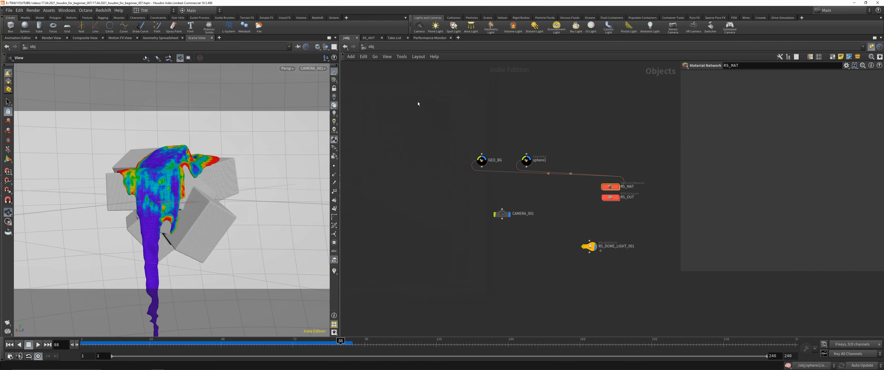
click(526, 160)
double_click(532, 163)
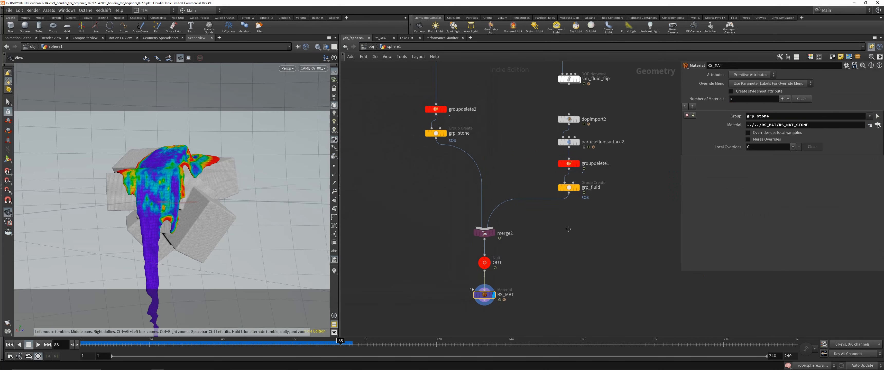
click(696, 76)
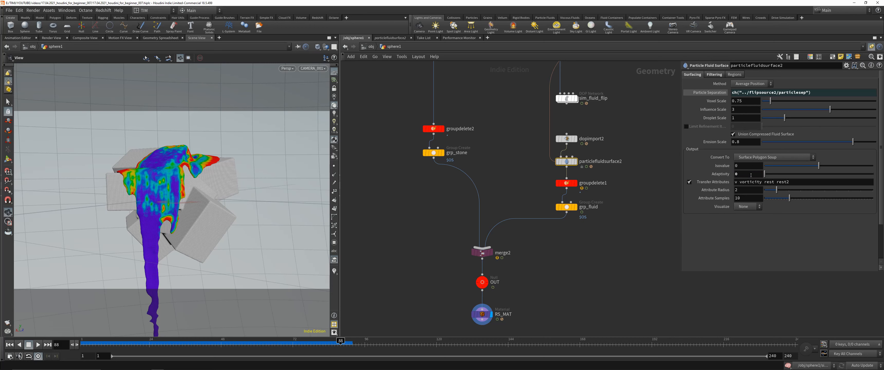
key(Tab)
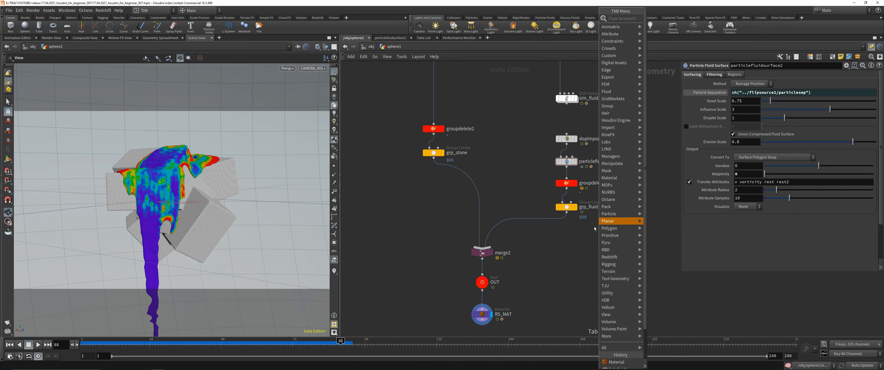
key(BackSpace)
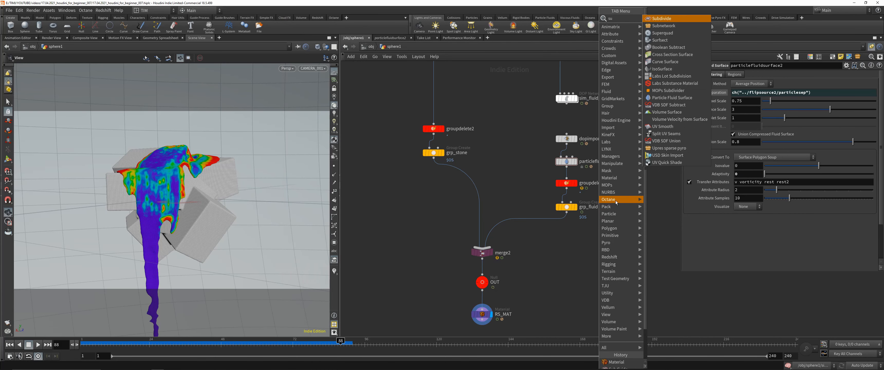
click(656, 26)
click(567, 174)
middle_drag(505, 178, 513, 118)
Step: Add a Normal node and insert it between merge2 and OUT
drag(436, 287, 537, 252)
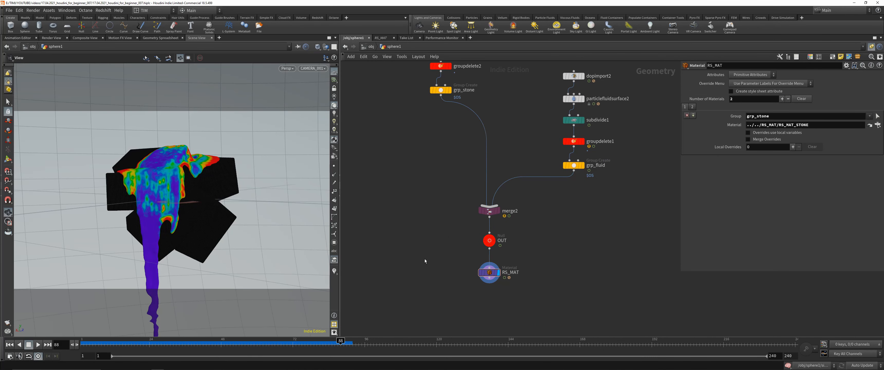
key(Tab)
text(no)
click(487, 18)
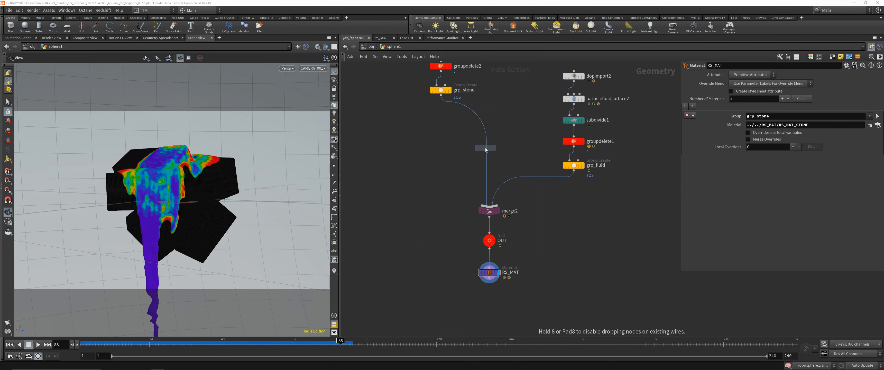
click(489, 150)
drag(489, 150, 485, 226)
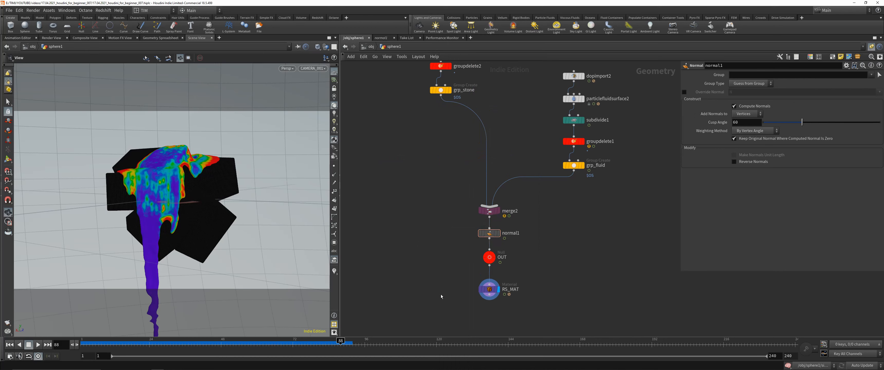
click(489, 289)
Step: Reopen the Redshift render view from the object level and slightly change the angle of CAMERA_001
click(370, 46)
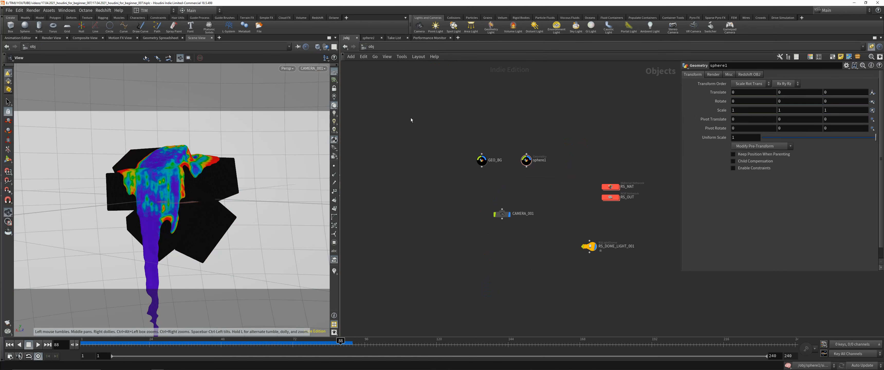
key(alt+r)
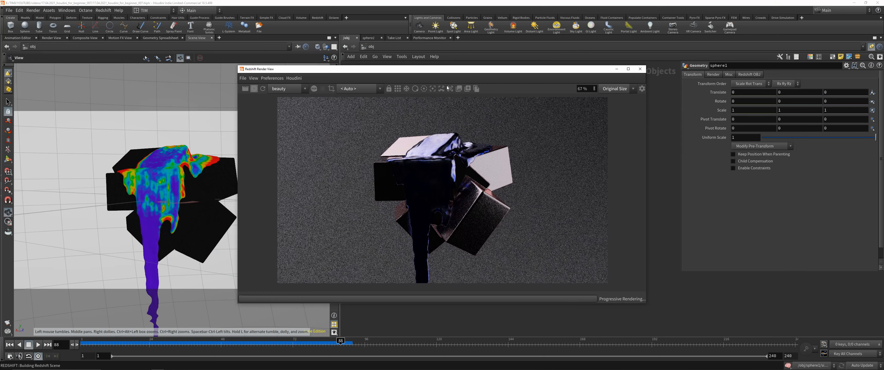
drag(443, 70, 611, 69)
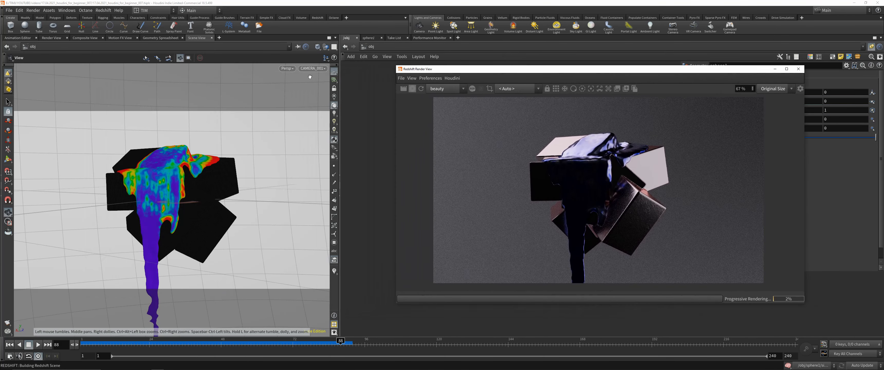
drag(205, 178, 192, 192)
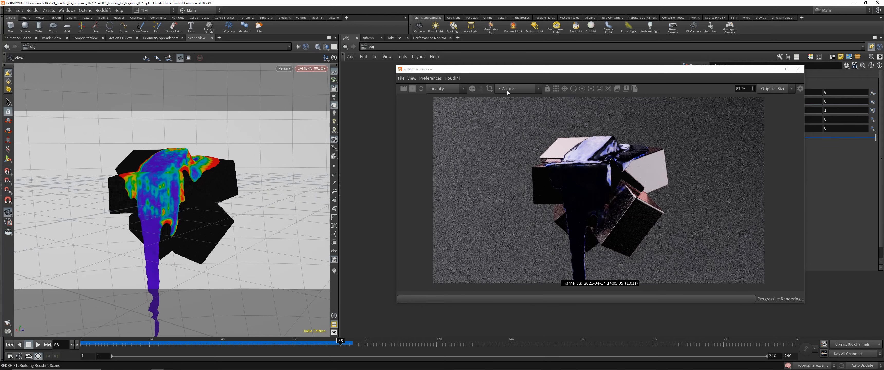
drag(790, 72, 474, 65)
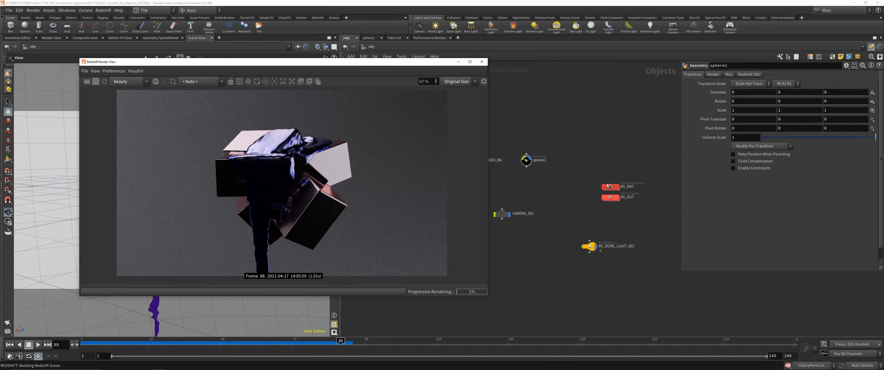
Step: Open the RS_MAT_FLUID network and apply the Tinted Glass preset to Material1
double_click(595, 187)
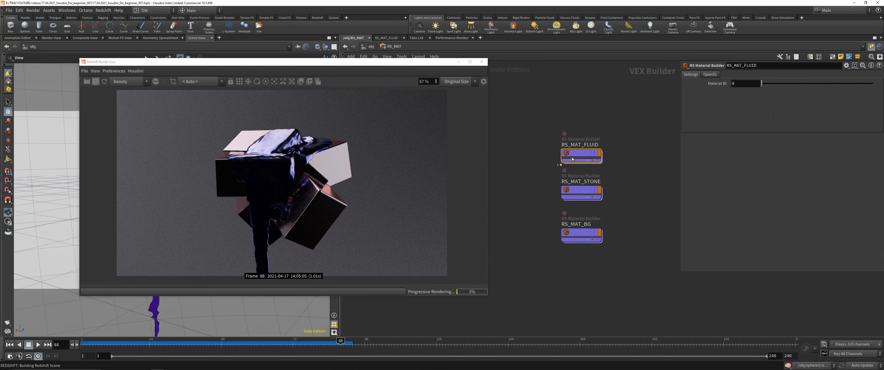
double_click(573, 159)
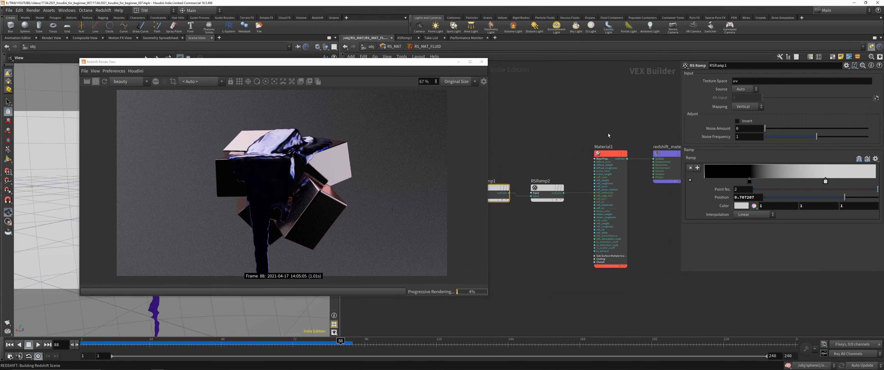
scroll(609, 136, up, 3)
click(611, 163)
click(752, 85)
click(742, 105)
Step: Rewire RSRamp2's output into Material1's refr_transmittance input and show RSRamp2's parameters
middle_drag(551, 138, 562, 75)
click(554, 154)
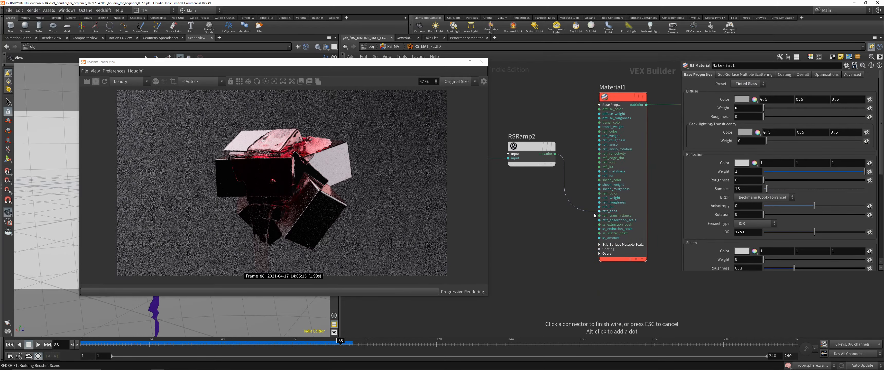
click(531, 147)
middle_drag(517, 201, 537, 217)
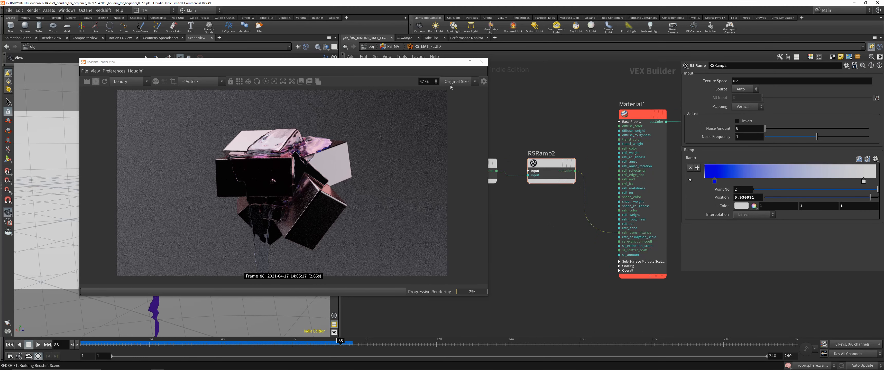
Step: Close the render view and create a Redshift light below the dome light at object level
click(482, 62)
click(371, 46)
middle_drag(539, 151, 493, 124)
key(Tab)
text(rs)
click(548, 130)
click(535, 270)
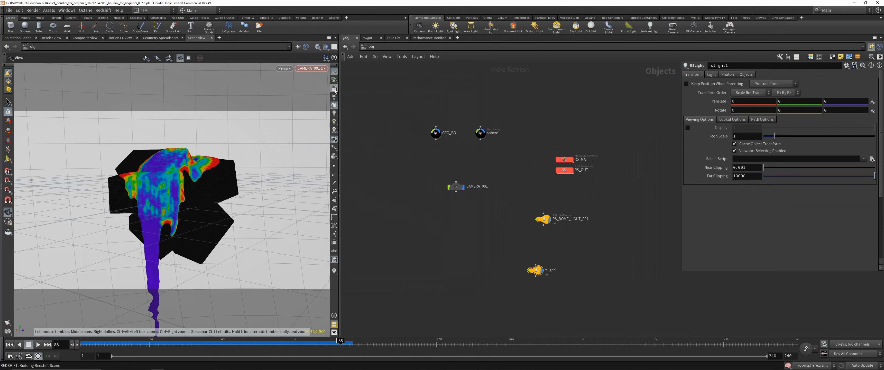
Step: Leave the camera view, reopen the Redshift render view and shrink its window to keep the model visible in the viewport
key(g)
scroll(207, 175, down, 5)
drag(207, 175, 234, 140)
scroll(235, 140, down, 5)
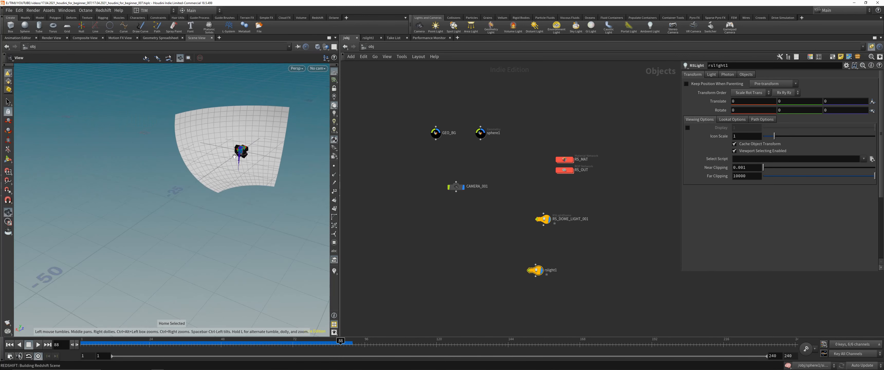
scroll(235, 140, up, 3)
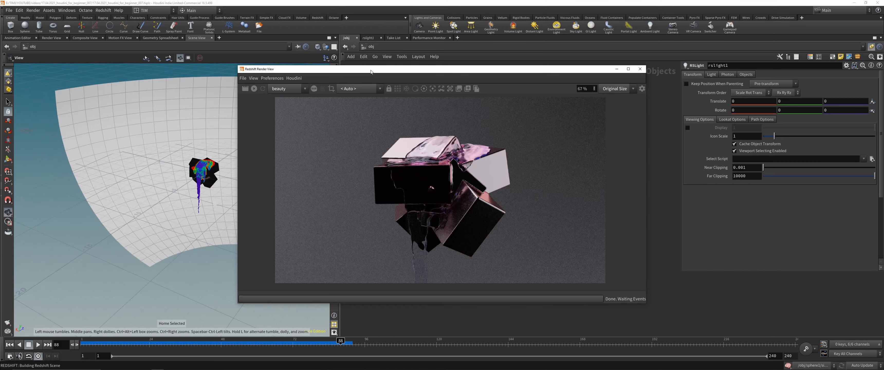
drag(369, 71, 173, 116)
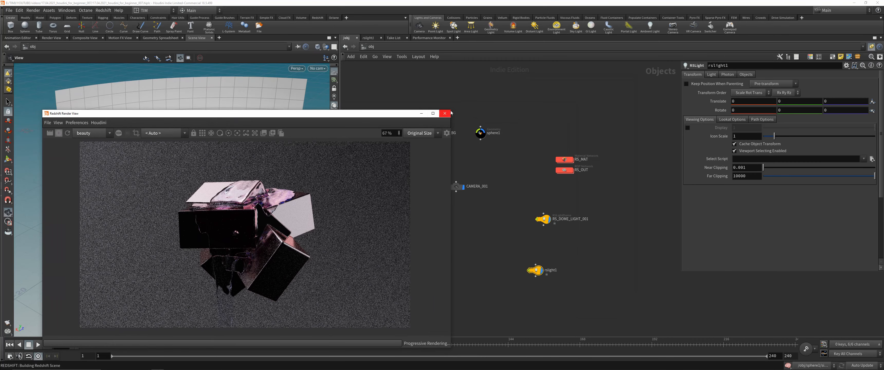
drag(450, 110, 307, 188)
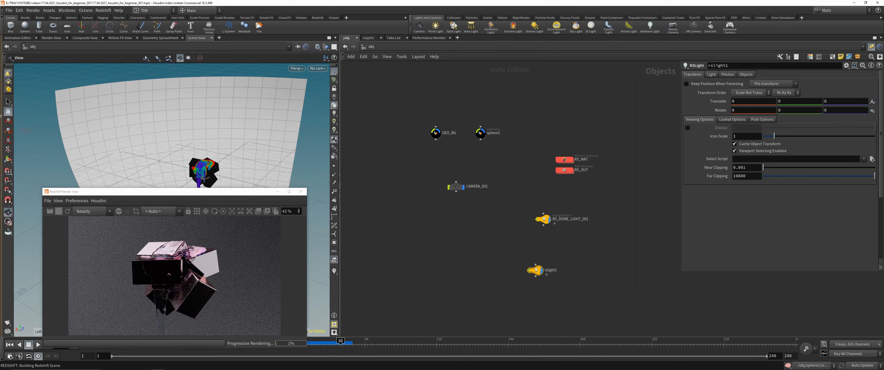
Step: Place rslight1 above the model at about -1.69, 7.52, -2.22 and rotate it to about -49.3, 217.3, 0
alt+right_drag(216, 108, 209, 147)
drag(208, 145, 52, 75)
key(Escape)
key(Return)
alt+drag(93, 120, 154, 120)
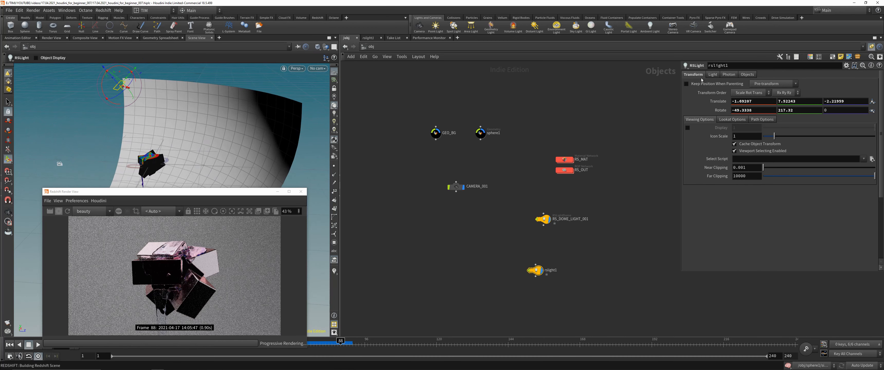
Step: Give the area light a Disc shape and set its first area size value to 5
click(712, 74)
click(748, 219)
click(747, 226)
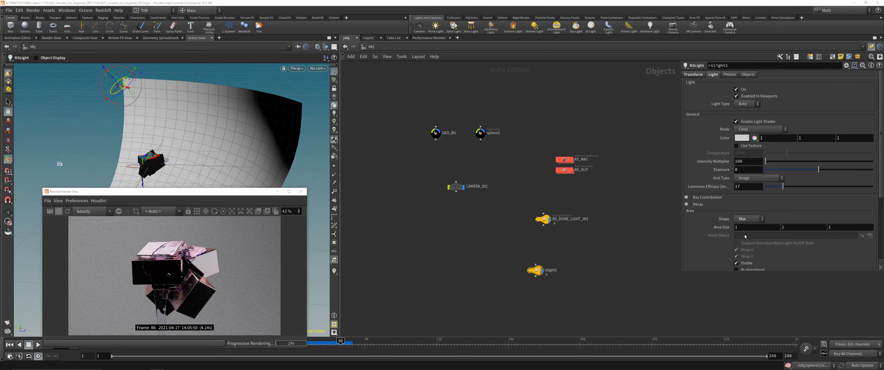
click(759, 228)
text(5)
key(Return)
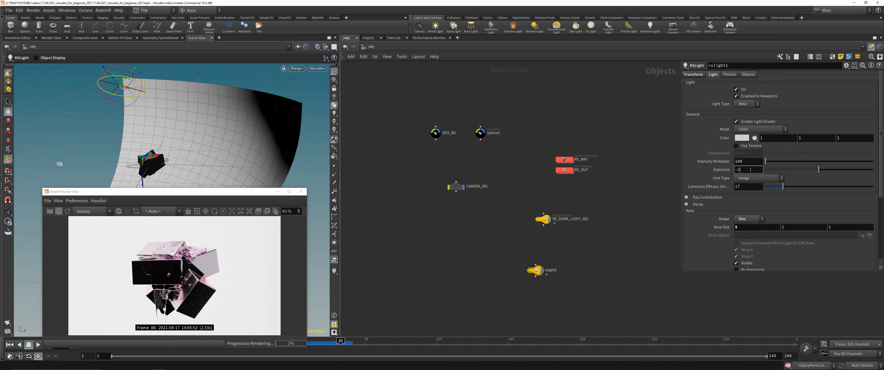
Step: Set the area light's exposure to -2
click(750, 169)
text(-2)
key(Return)
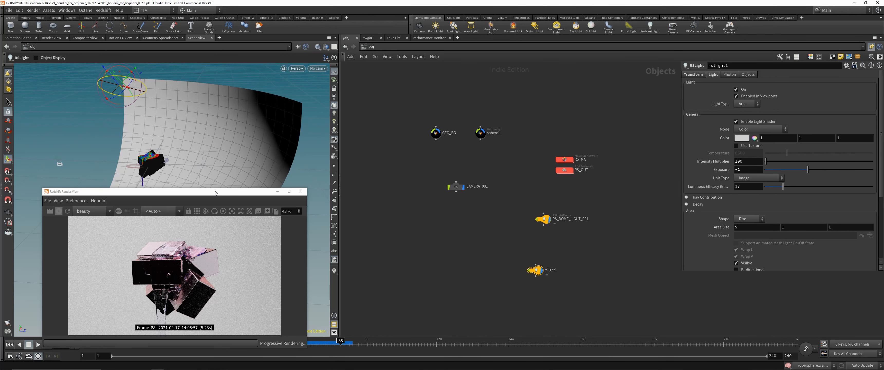
Step: Look through CAMERA_001 again in the viewport and enlarge the render view window over it
drag(215, 193, 498, 97)
click(317, 69)
click(325, 91)
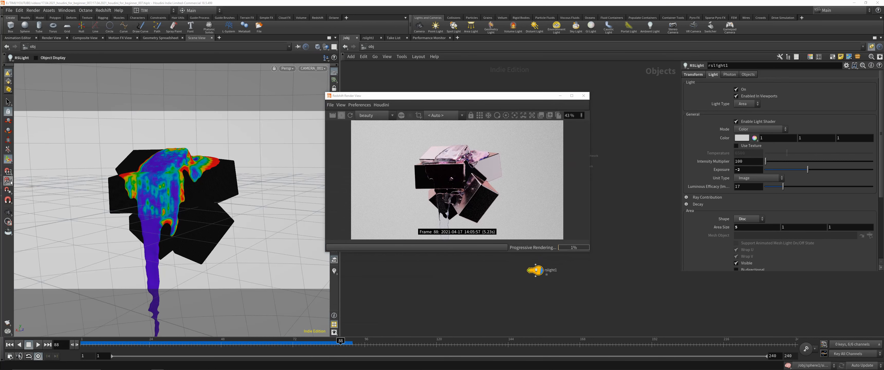
click(8, 212)
drag(464, 96, 179, 52)
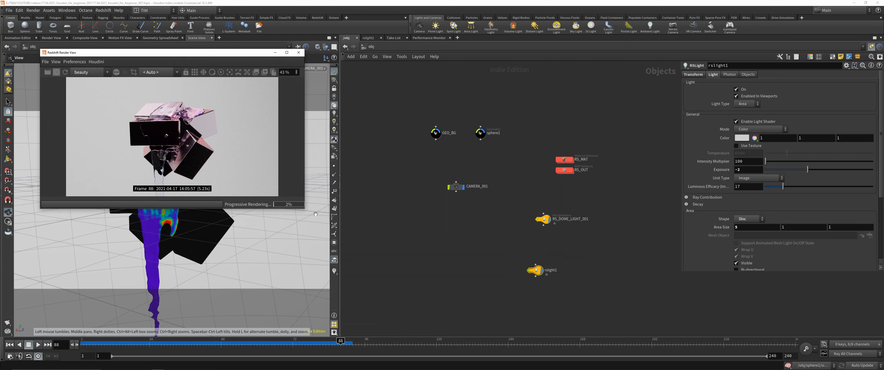
drag(305, 209, 387, 274)
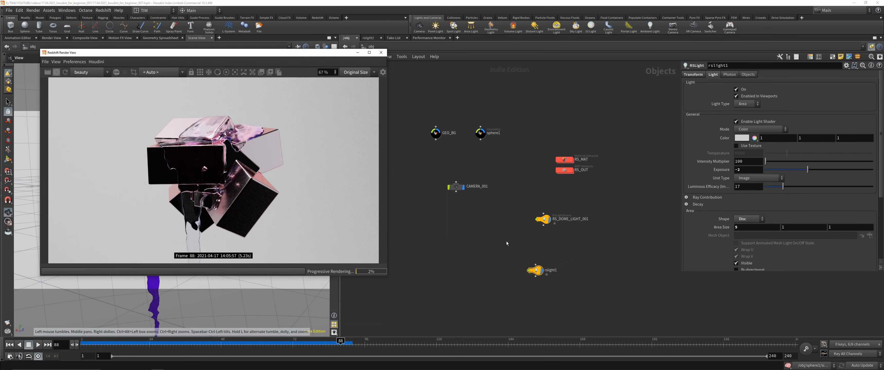
Step: Rotate RS_DOME_LIGHT_001 about its Y axis to shift the environment reflections on the model
click(543, 219)
click(698, 75)
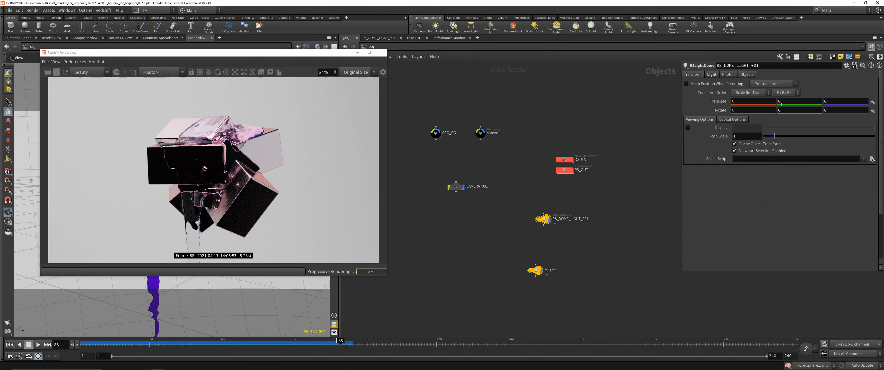
middle_drag(782, 110, 783, 112)
middle_drag(816, 88, 851, 86)
Step: Open the RS_MAT_FLUID material network inside RS_MAT, showing the Material1 and redshift_material1 nodes
double_click(564, 159)
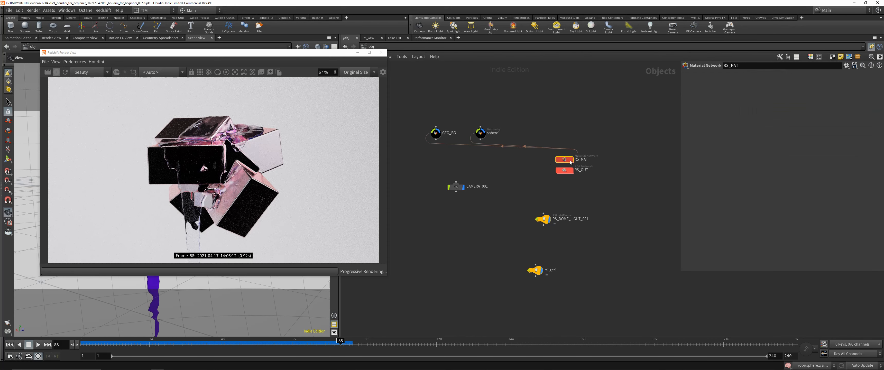
double_click(580, 154)
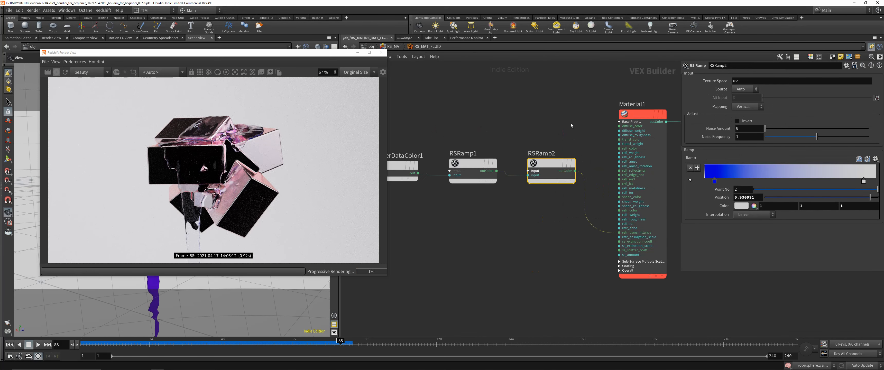
scroll(635, 148, down, 1)
middle_drag(635, 149, 537, 159)
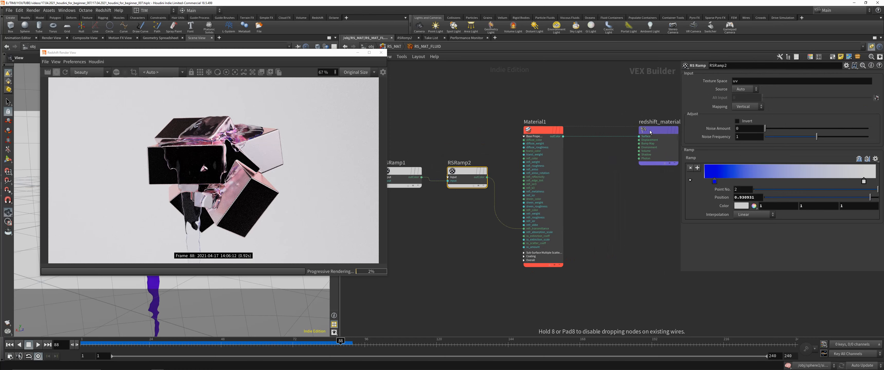
Step: Try a new RS Material with the Milky Coffee preset as the fluid's surface shader and delete it again
click(595, 136)
key(Tab)
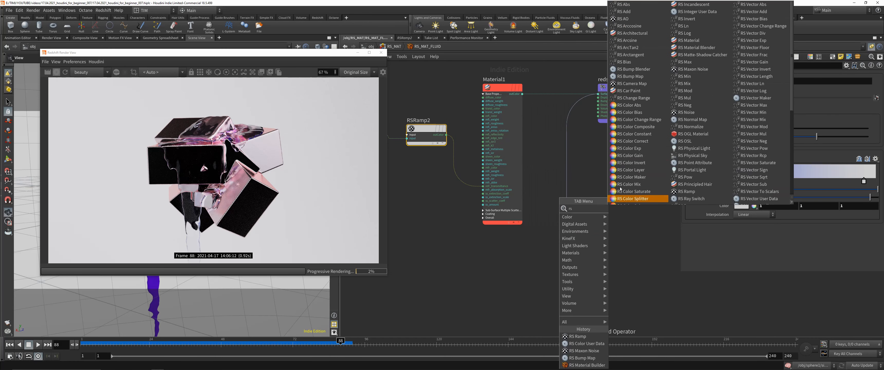
click(698, 47)
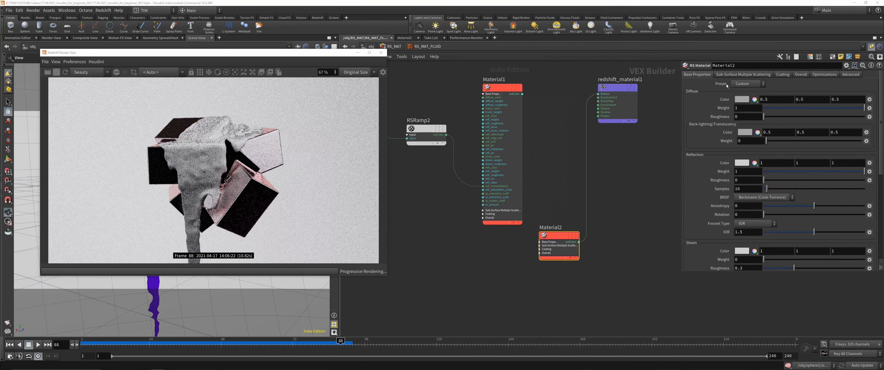
click(747, 83)
click(748, 172)
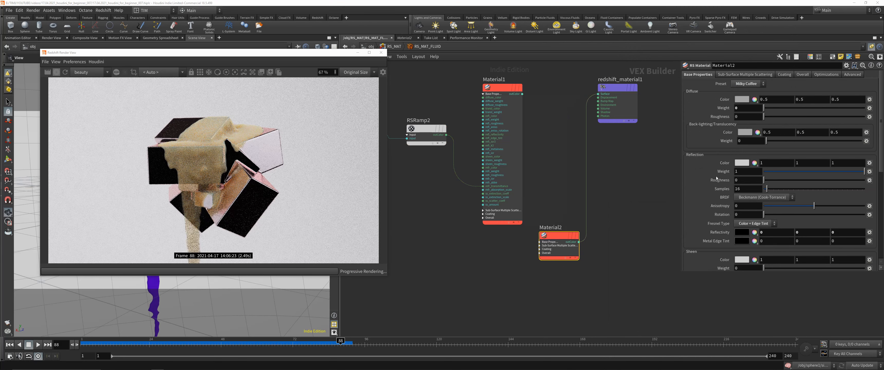
click(747, 84)
click(553, 219)
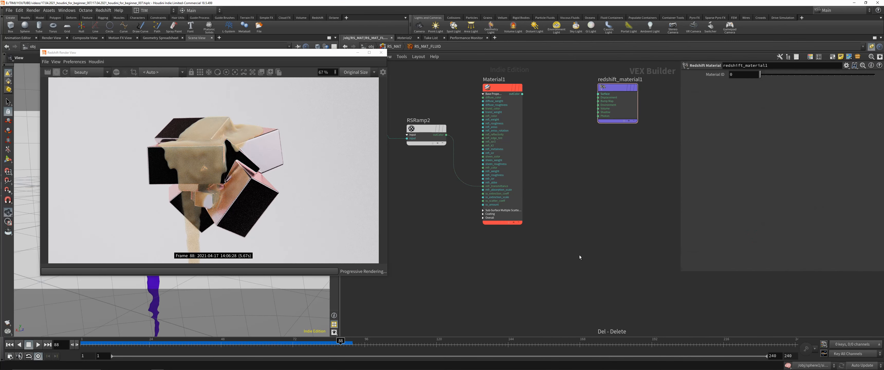
Step: Add two new RS Material nodes to the fluid network and wire Material2 into redshift_material1's Surface input
key(Tab)
text(rs ma)
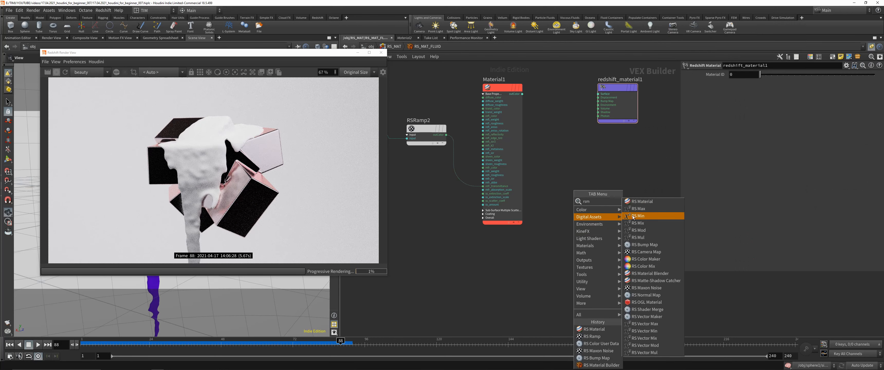
click(651, 206)
click(557, 267)
alt+drag(557, 267, 599, 93)
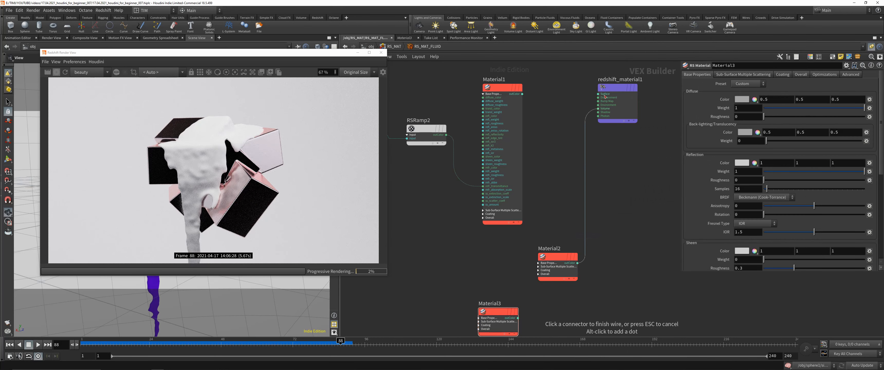
Step: Set Material2's sub-surface scattering amount to 1 and mark a render region around the middle of the fluid
click(557, 257)
click(742, 75)
drag(786, 90, 864, 90)
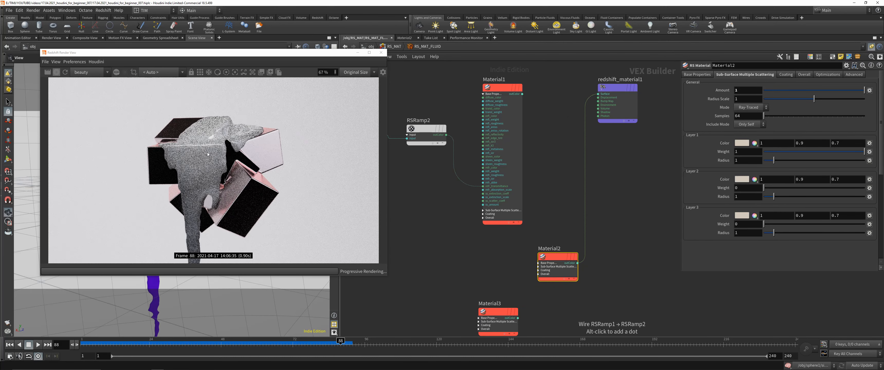
scroll(235, 213, up, 2)
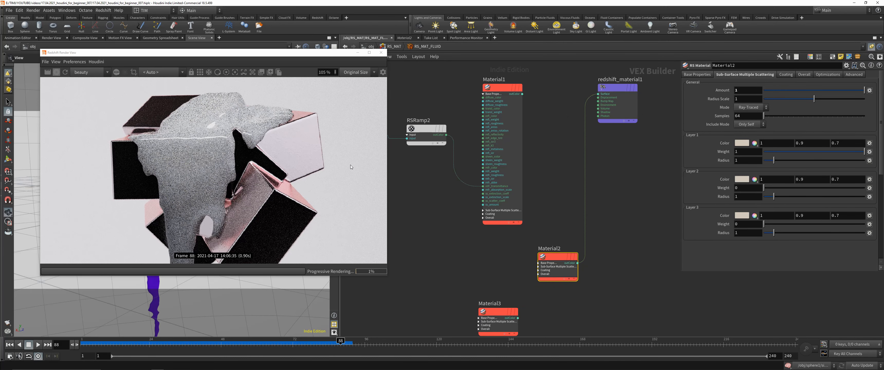
ctrl+drag(83, 136, 292, 218)
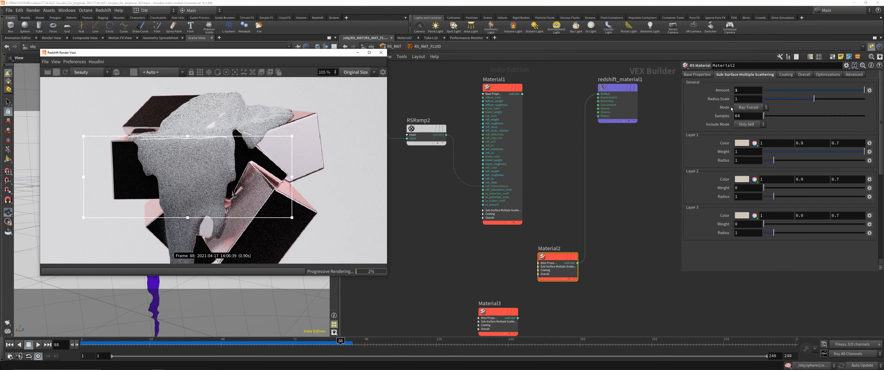
Step: Set Material2's reflection roughness to 0.5 and check the fluid in the full render
click(697, 74)
click(741, 182)
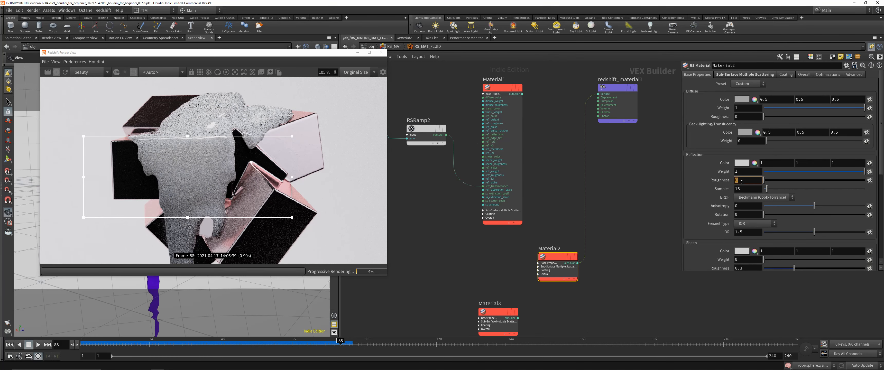
text(.5)
key(Return)
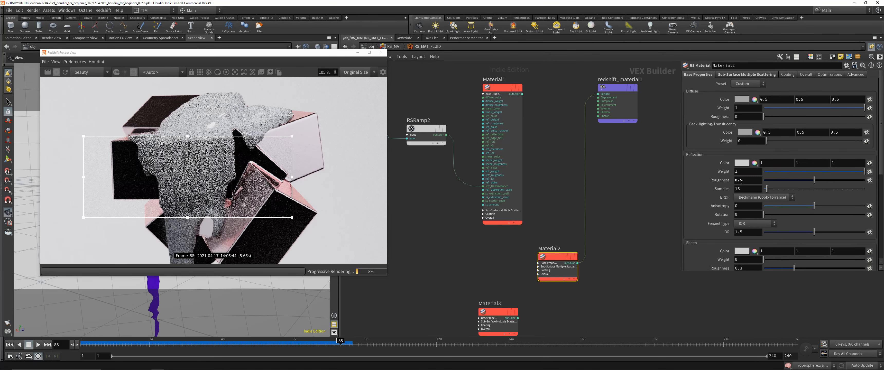
scroll(137, 178, down, 3)
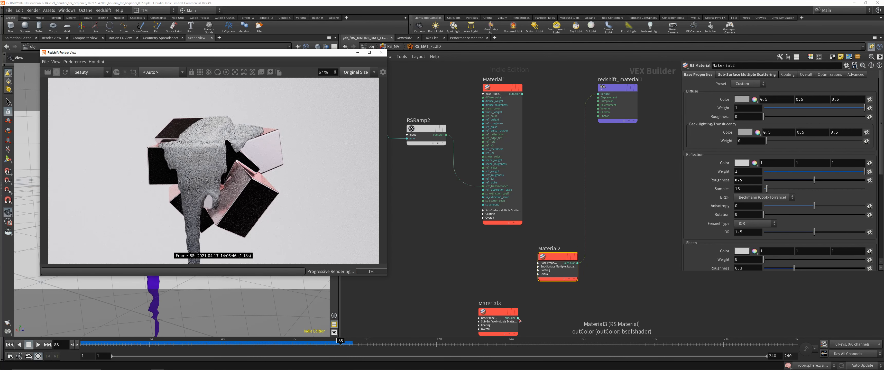
Step: Wire Material3 into redshift_material1's Surface input, try the Copper preset on it and settle on Platinum
drag(601, 94, 518, 318)
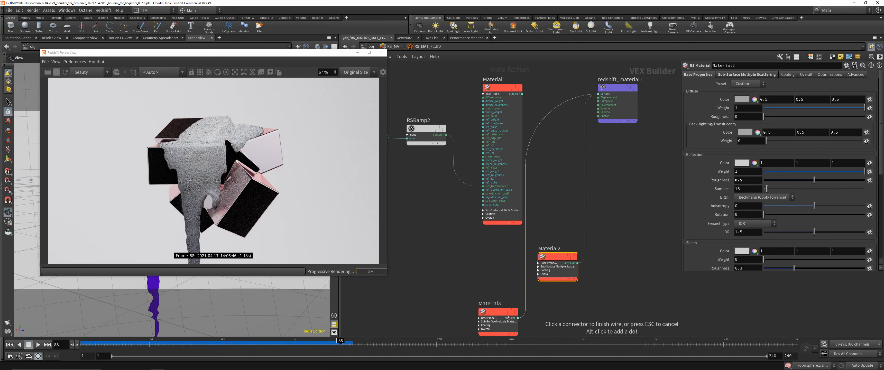
click(497, 323)
click(743, 84)
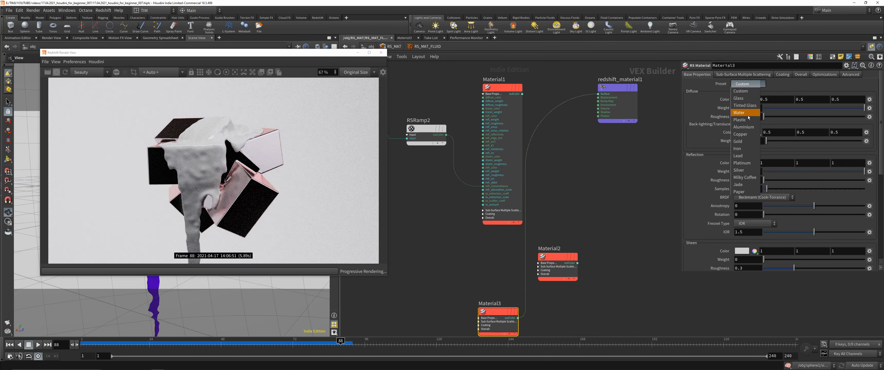
click(742, 136)
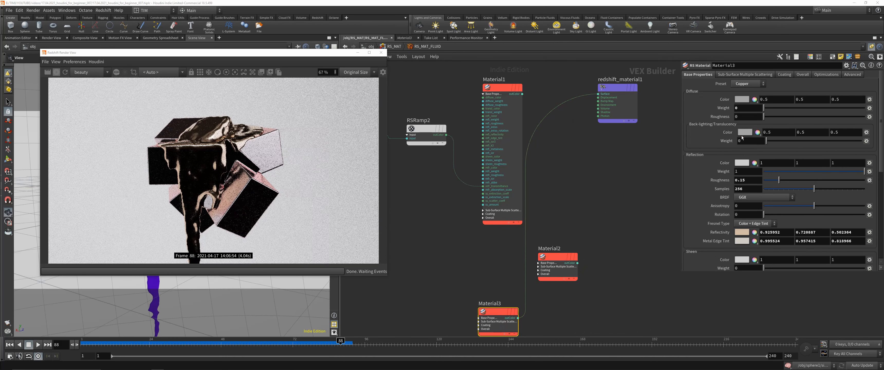
click(738, 85)
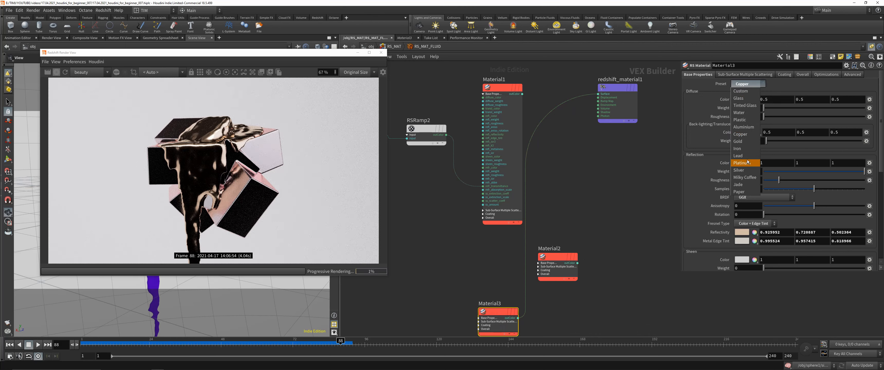
click(748, 163)
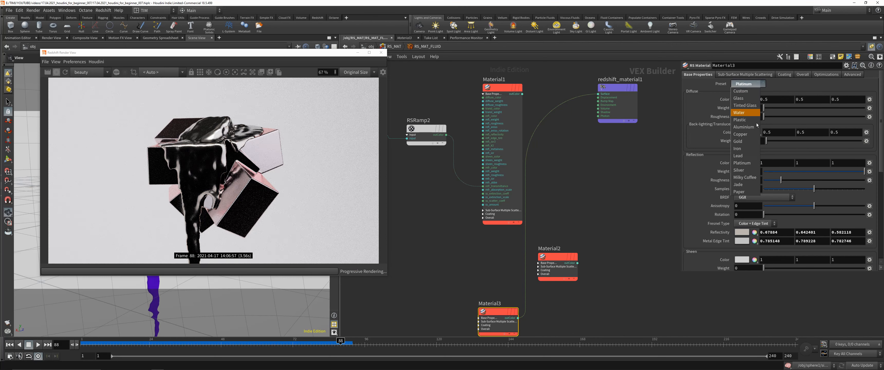
Step: Connect RSRamp2's output color to Material3's refl_reflectivity input
scroll(615, 169, down, 3)
scroll(531, 167, up, 3)
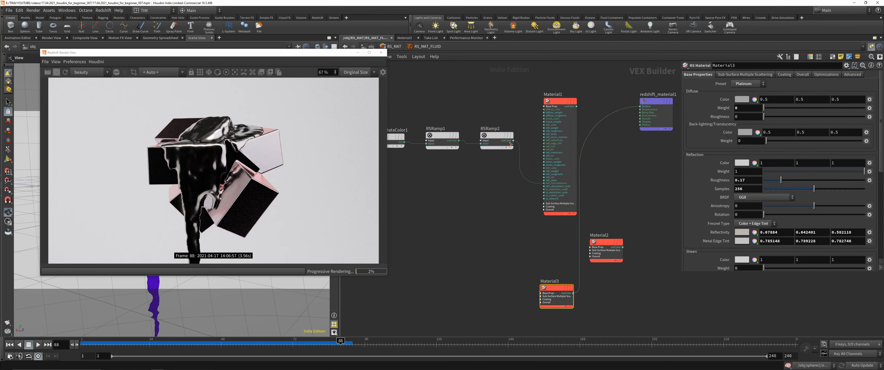
click(513, 140)
middle_drag(541, 229, 508, 152)
click(503, 211)
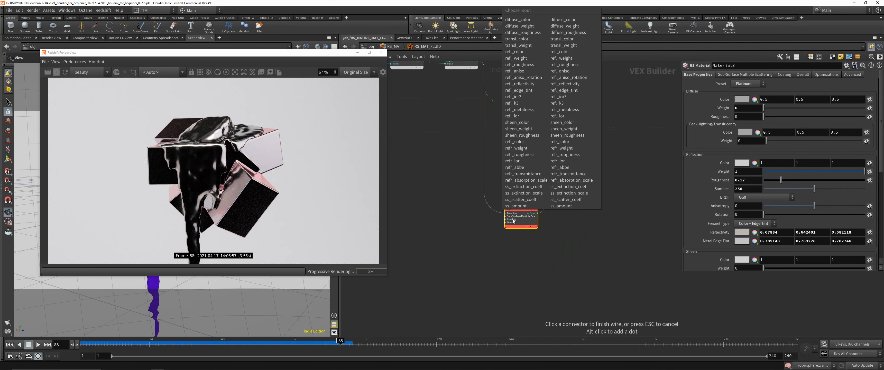
click(536, 84)
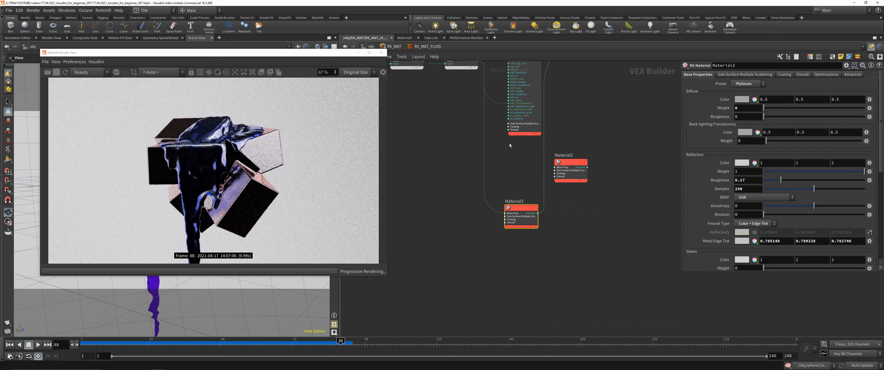
Step: Try the Grayscale, Black Body and White to Red presets on RSRamp2's ramp and settle on Infra-Red
middle_drag(433, 188, 446, 213)
middle_drag(472, 140, 504, 176)
click(504, 119)
click(876, 159)
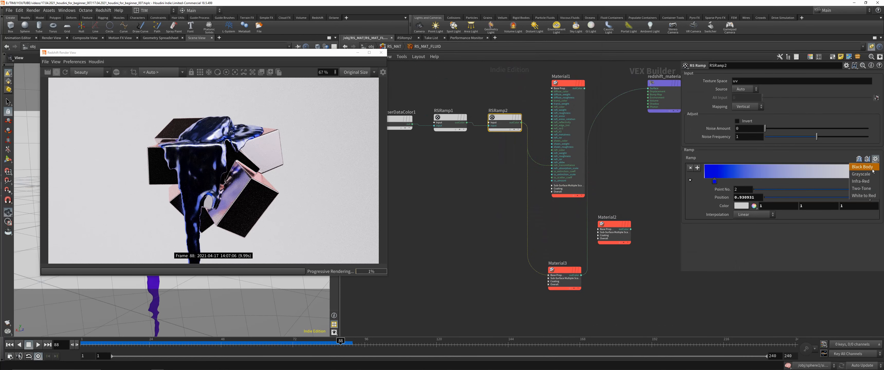
click(861, 174)
click(875, 159)
click(862, 167)
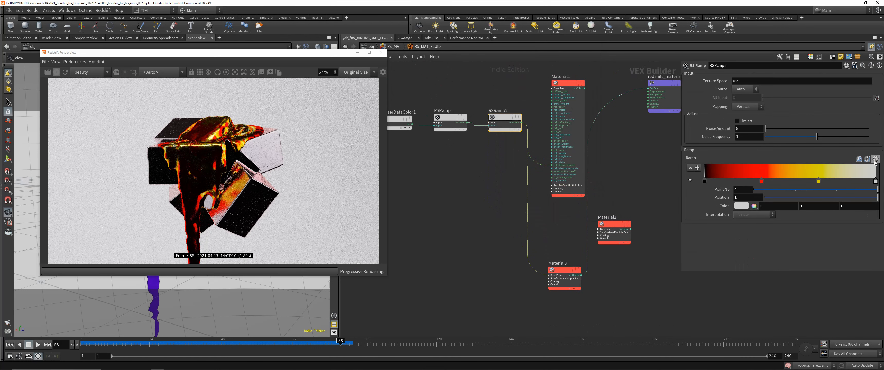
click(876, 158)
click(863, 195)
click(875, 158)
click(865, 181)
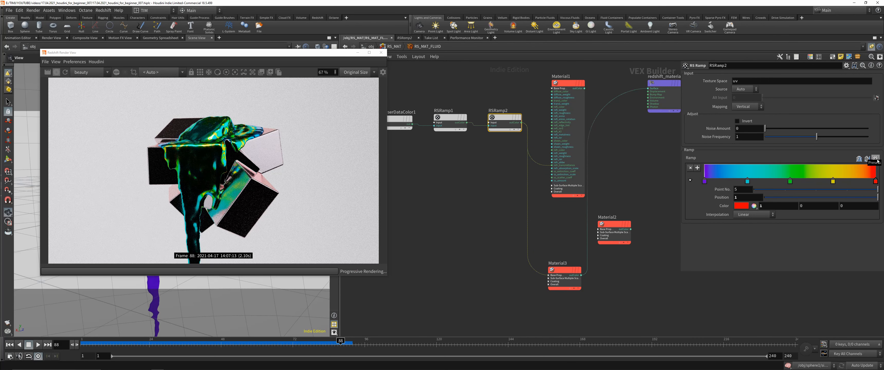
click(445, 196)
scroll(252, 153, down, 1)
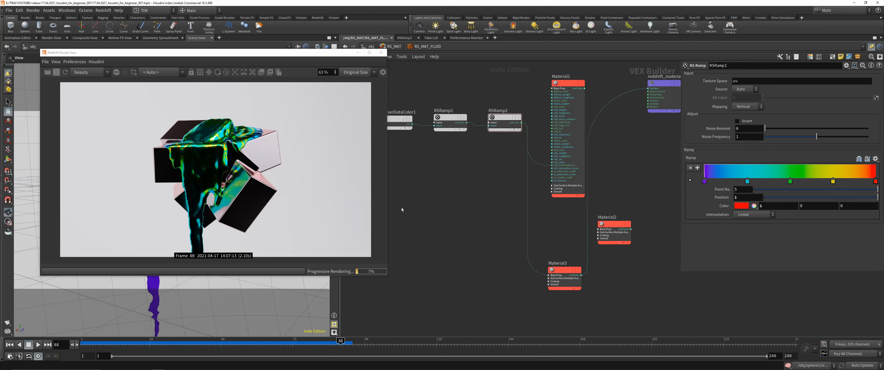
click(170, 365)
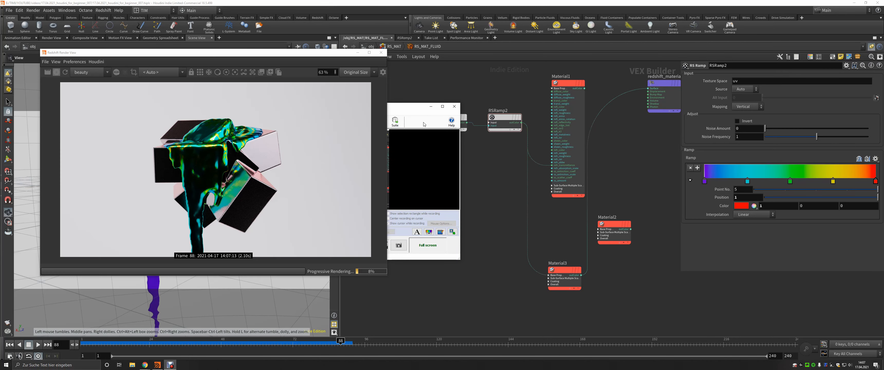